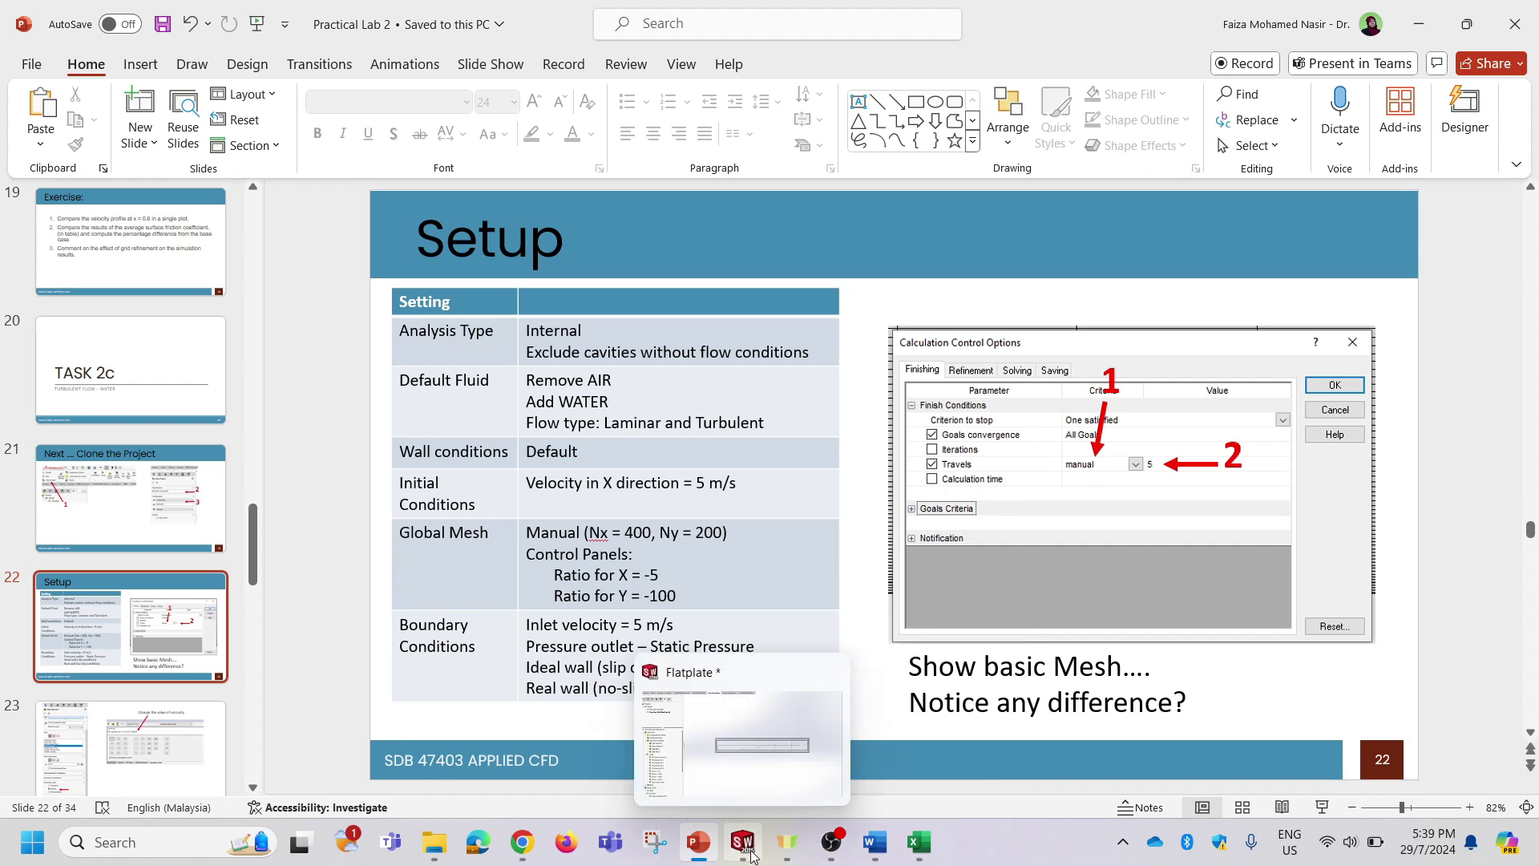
Review the Task 2c turbulent water flow, project cloning and setup slides in PowerPoint.
click(696, 851)
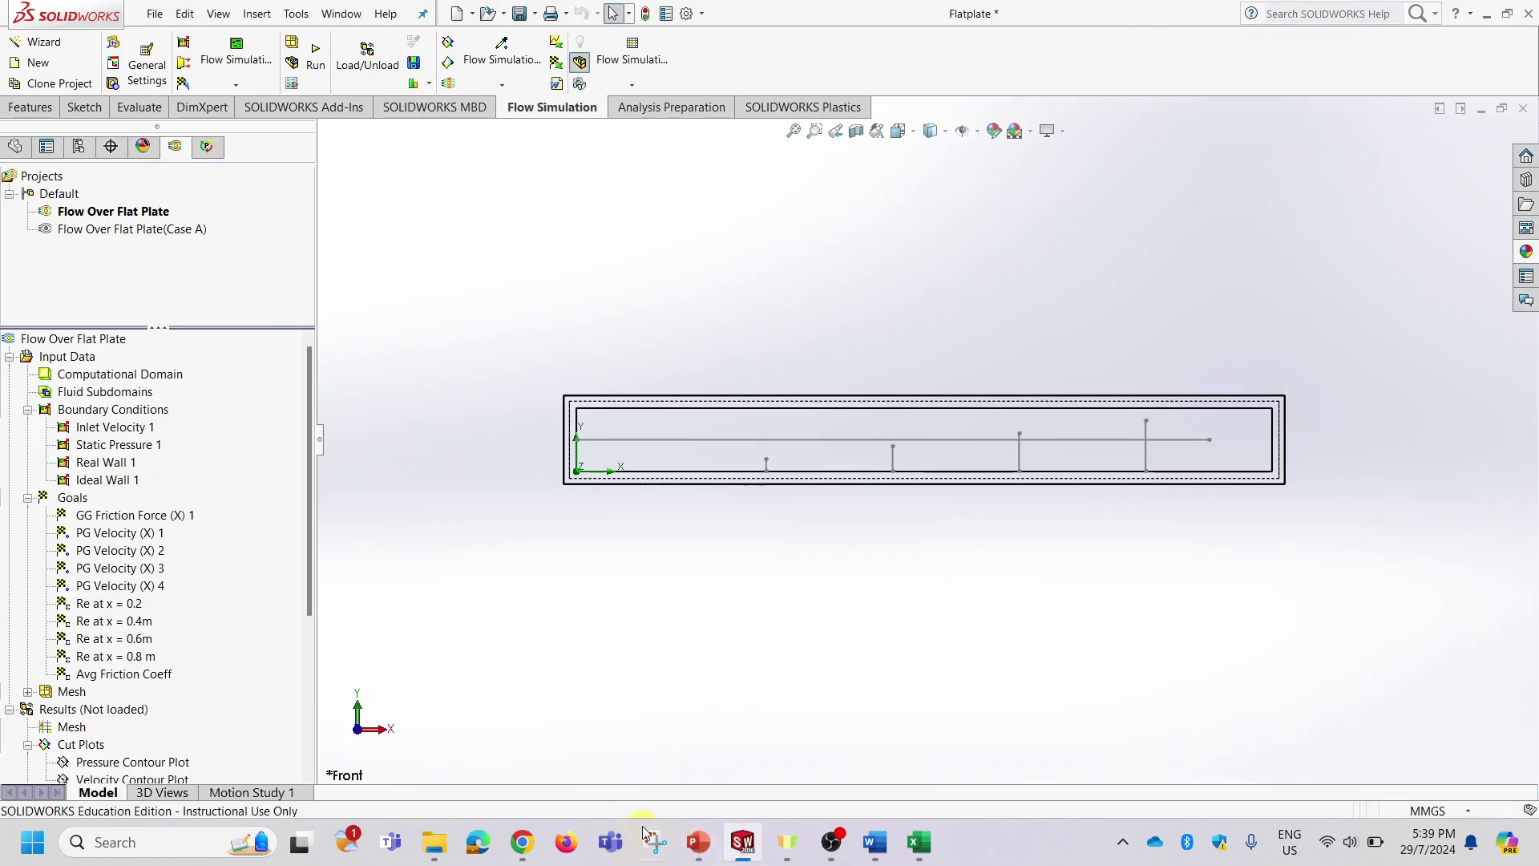
click(695, 854)
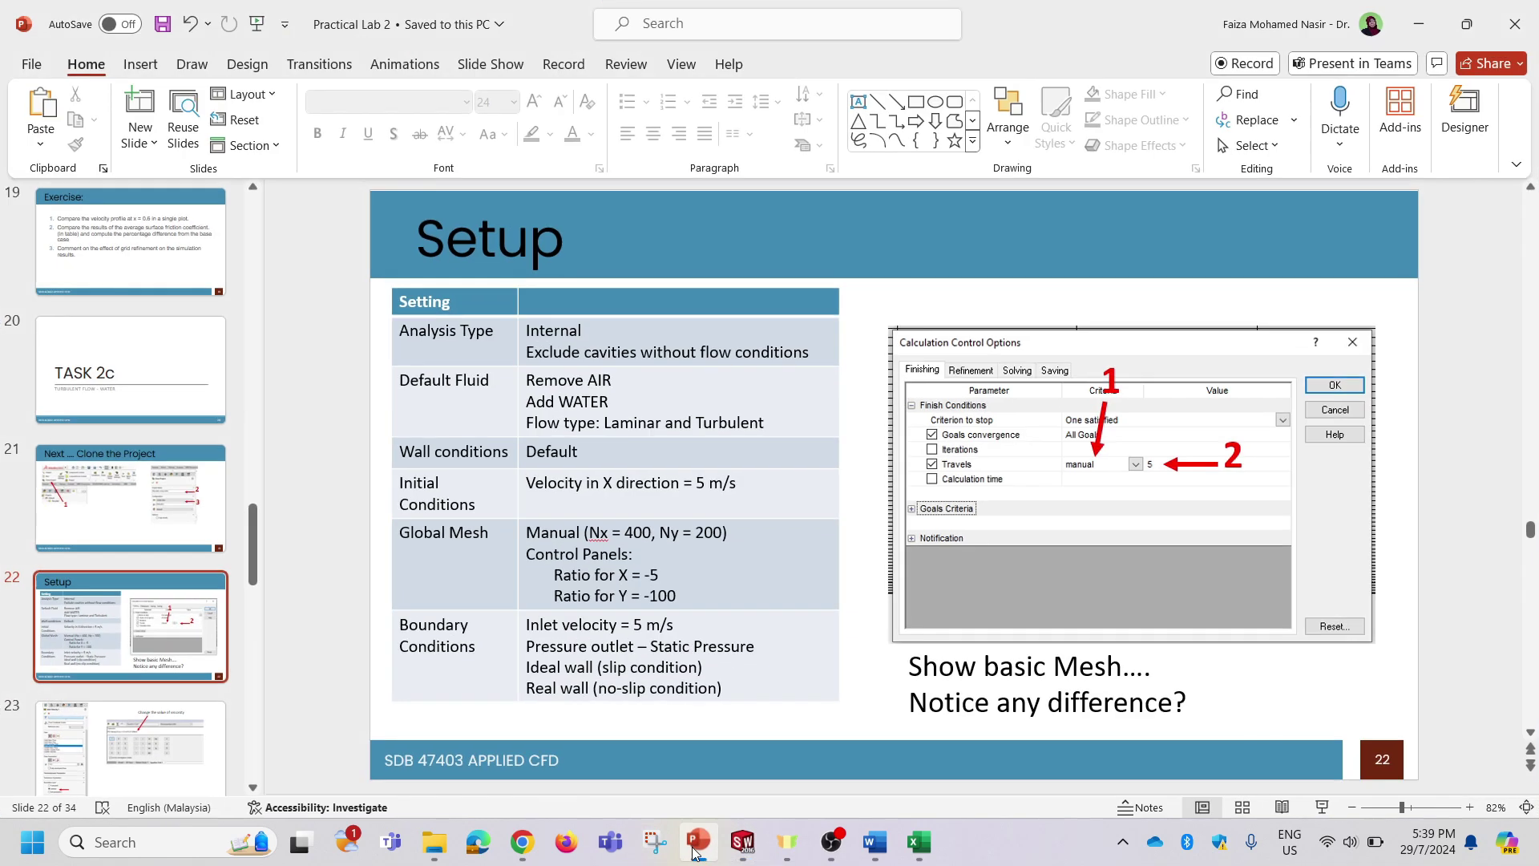
click(117, 348)
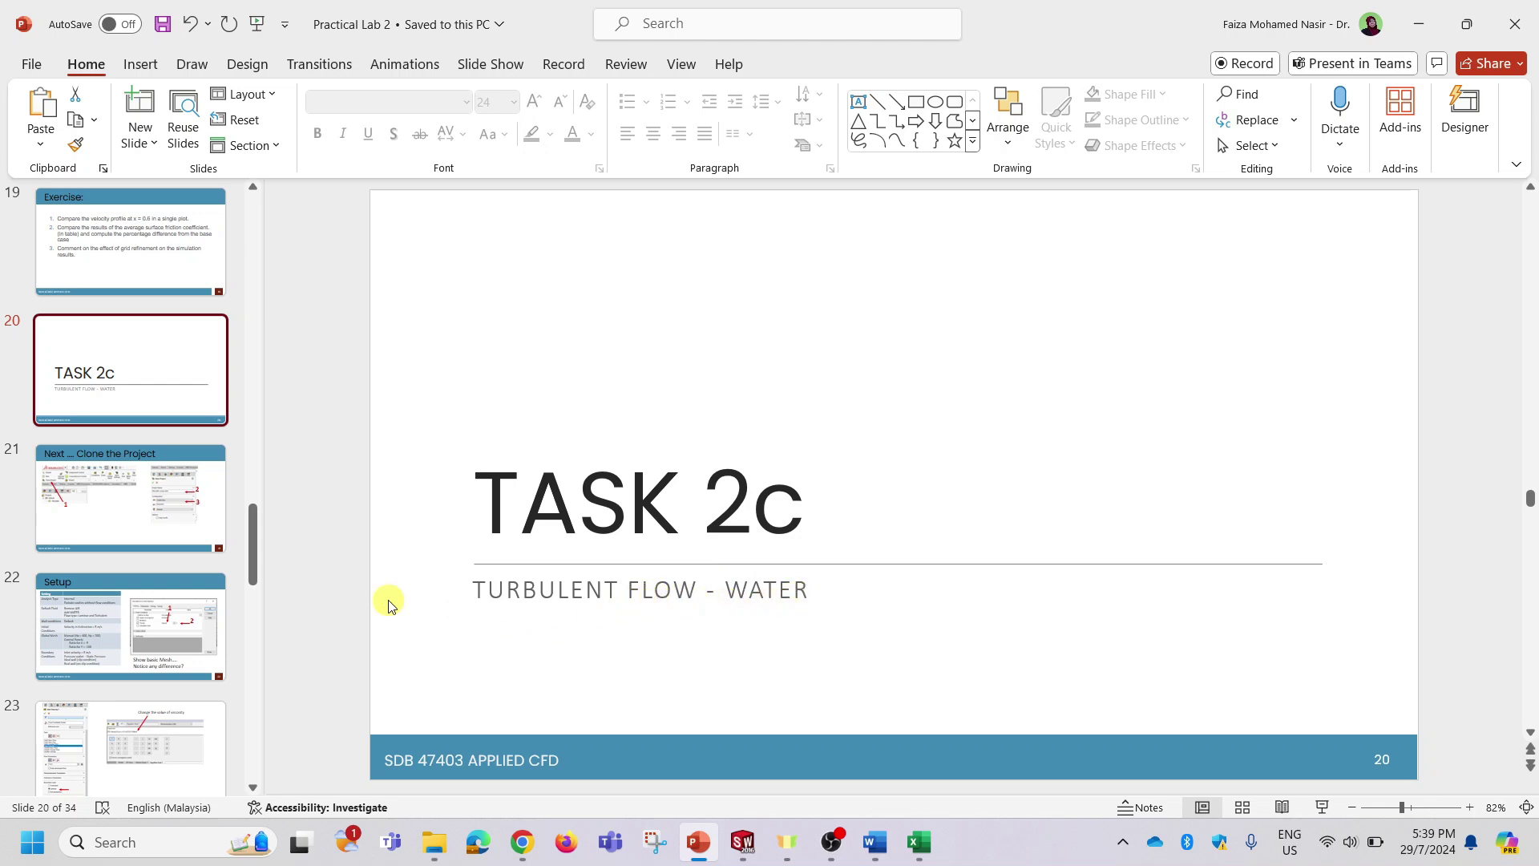
click(145, 520)
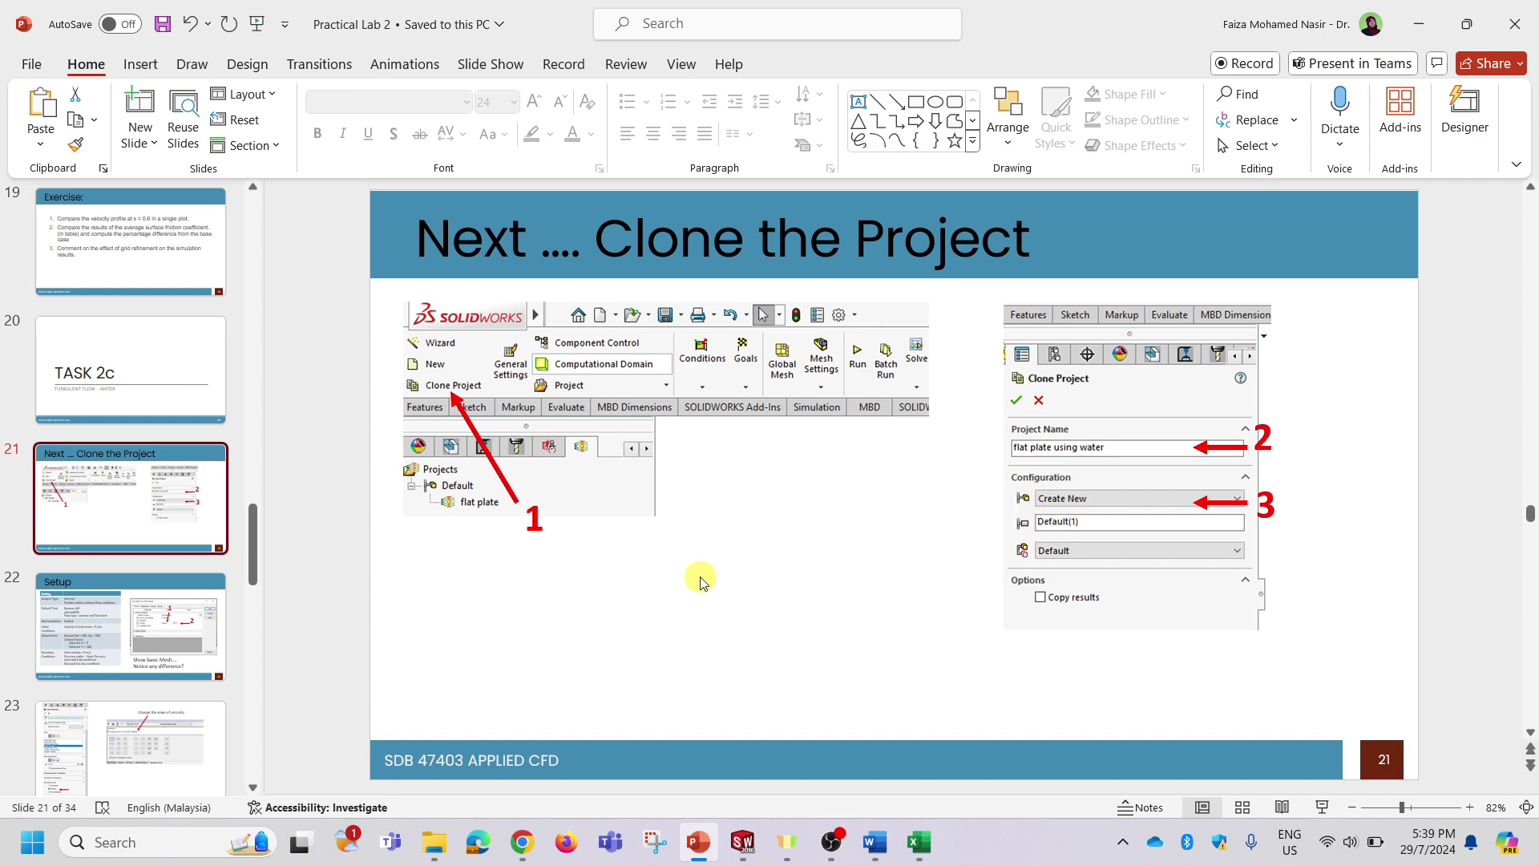
click(152, 621)
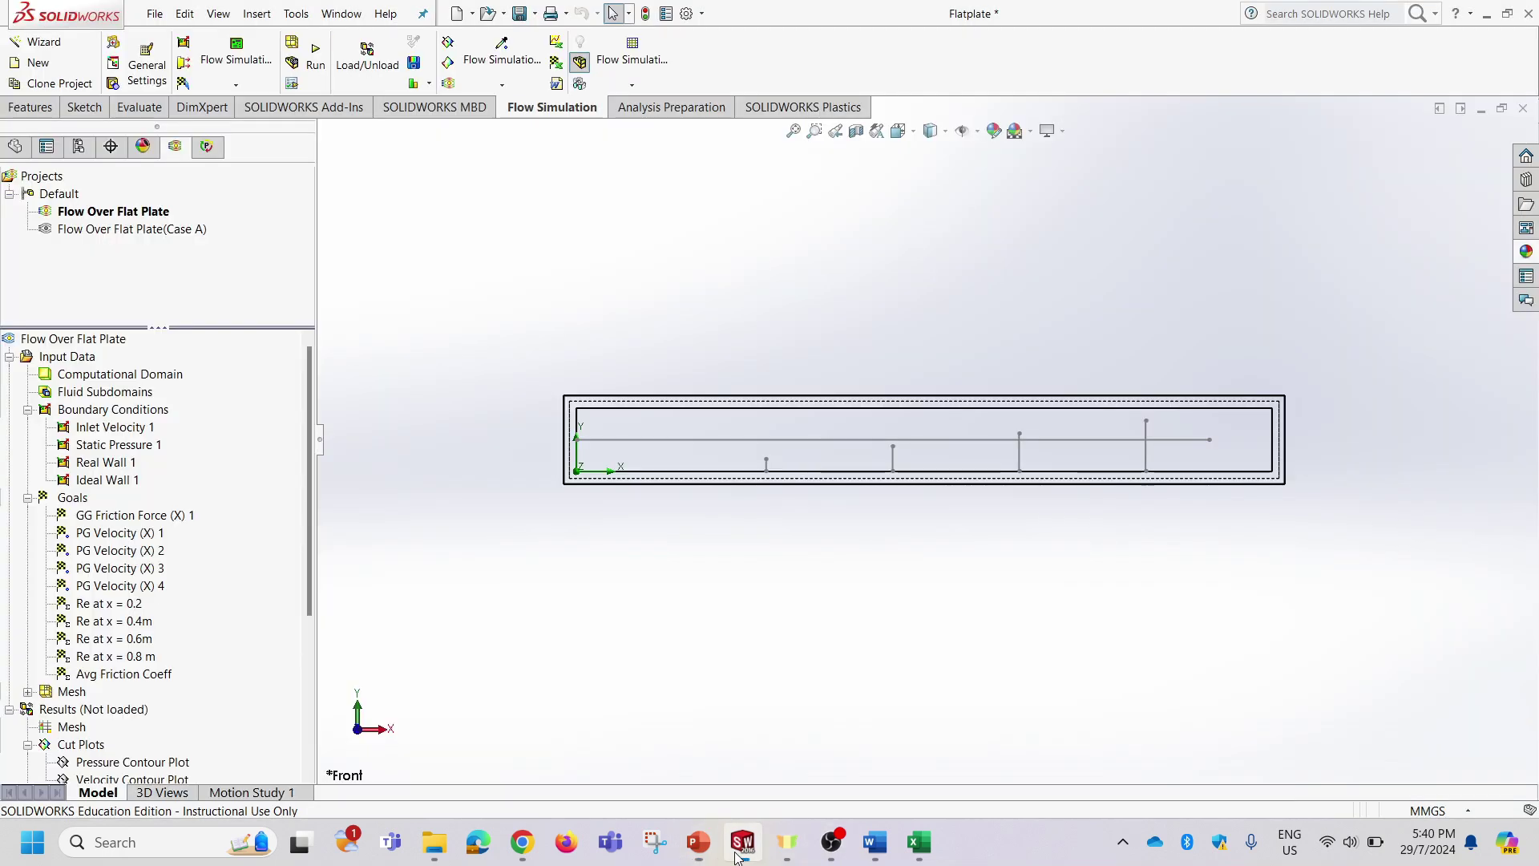
Clone Flow Over Flat Plate into a new configuration named 'Flow Over Flat Plate (Water)'.
click(743, 841)
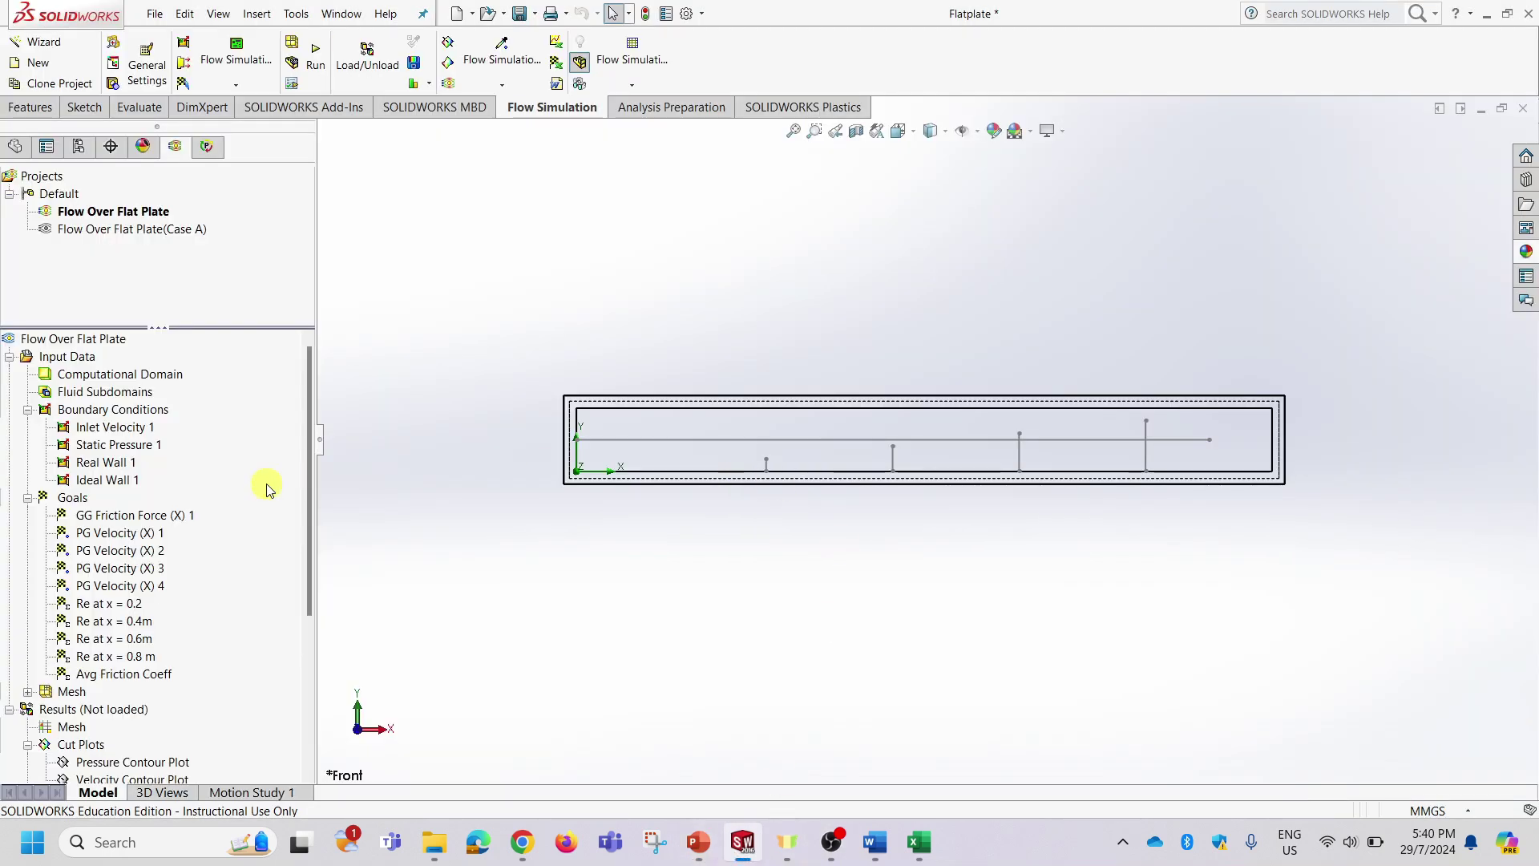
right_click(139, 217)
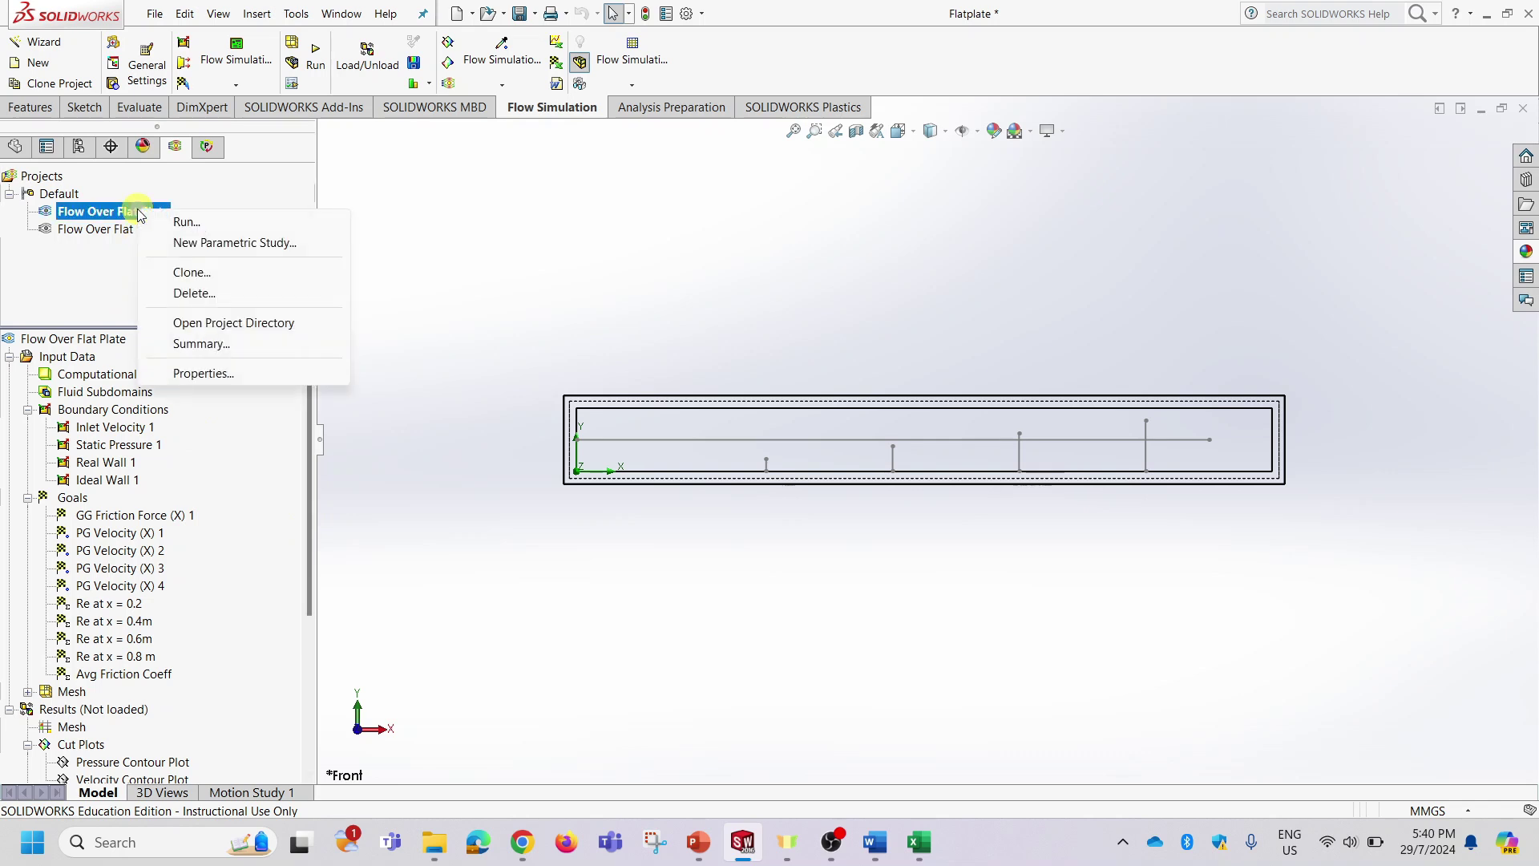
click(73, 83)
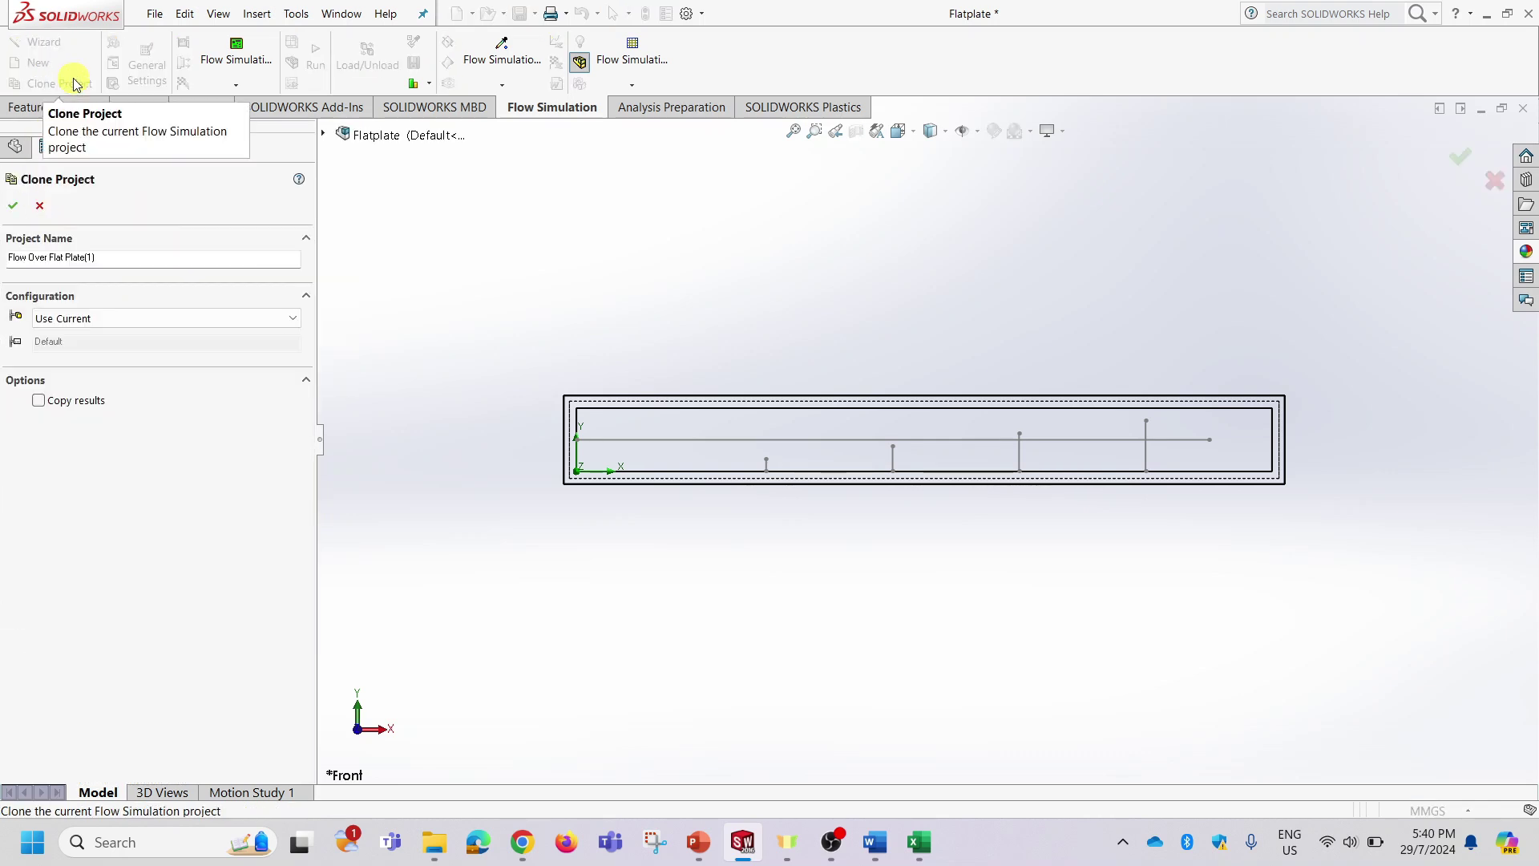
click(98, 318)
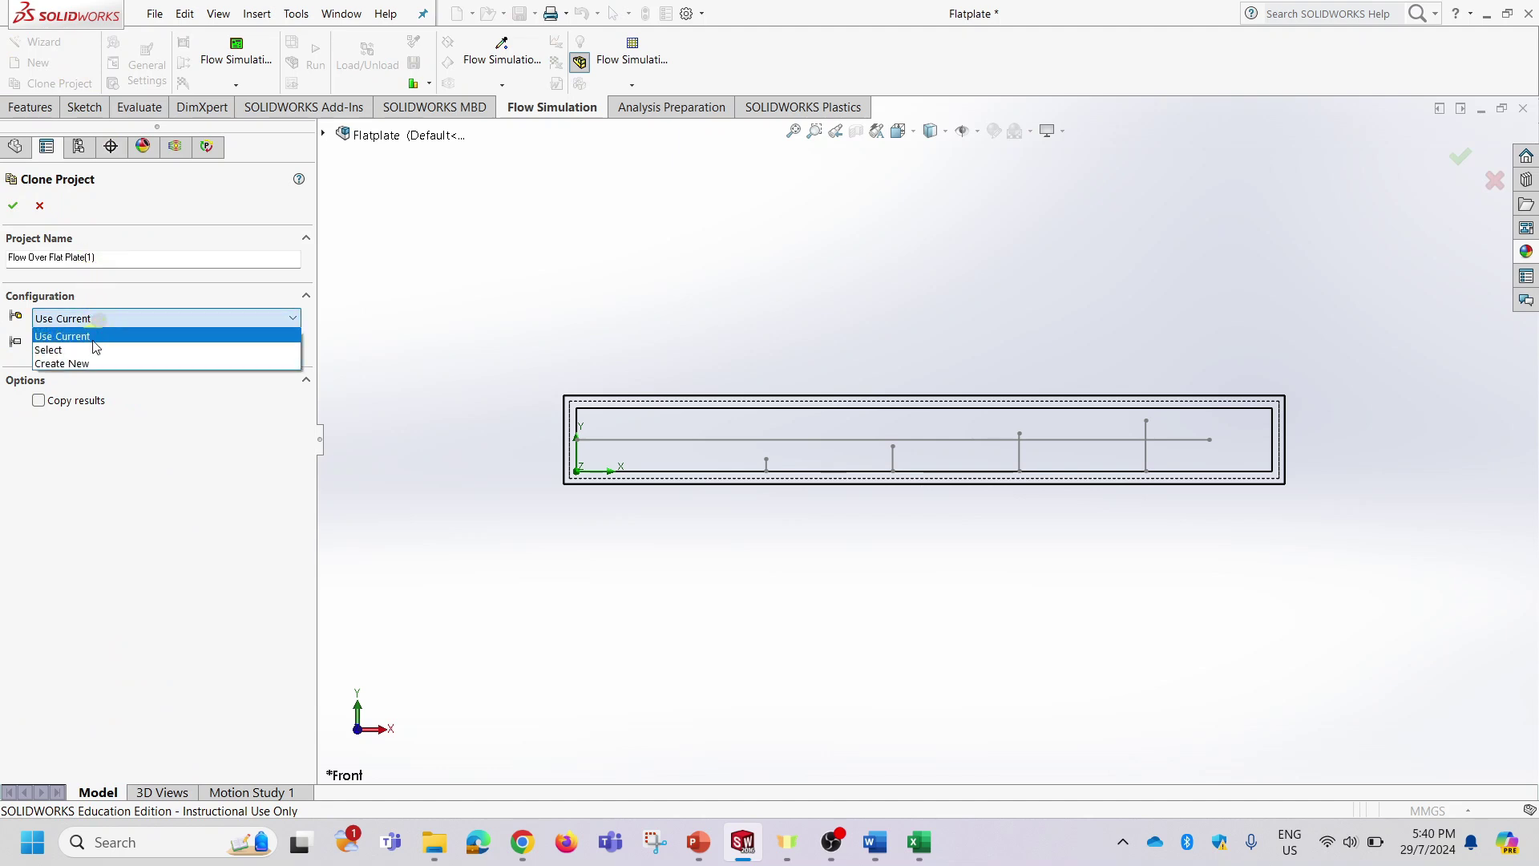
click(90, 363)
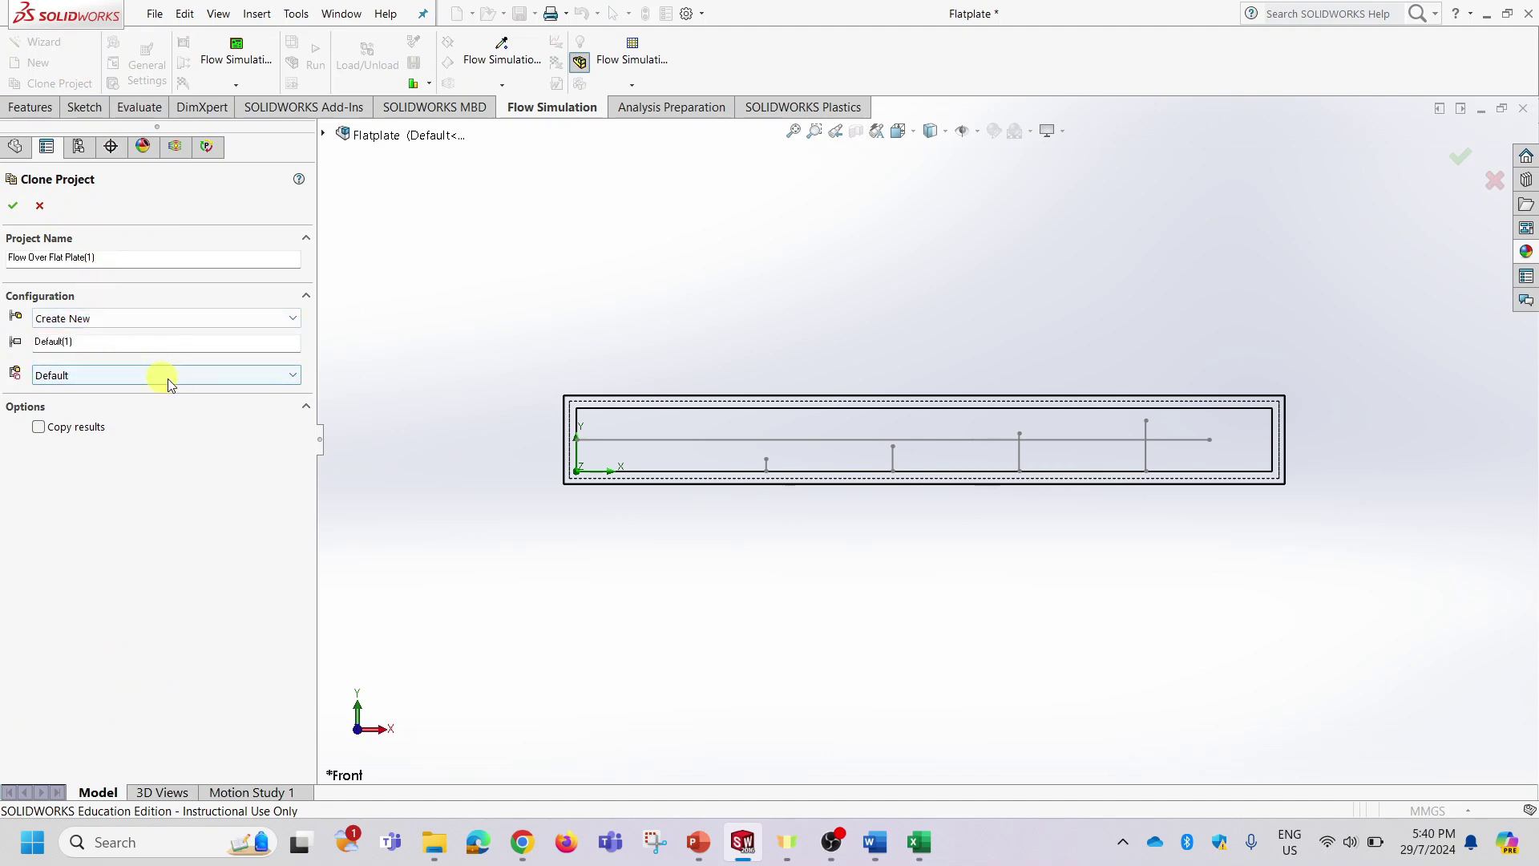
click(106, 256)
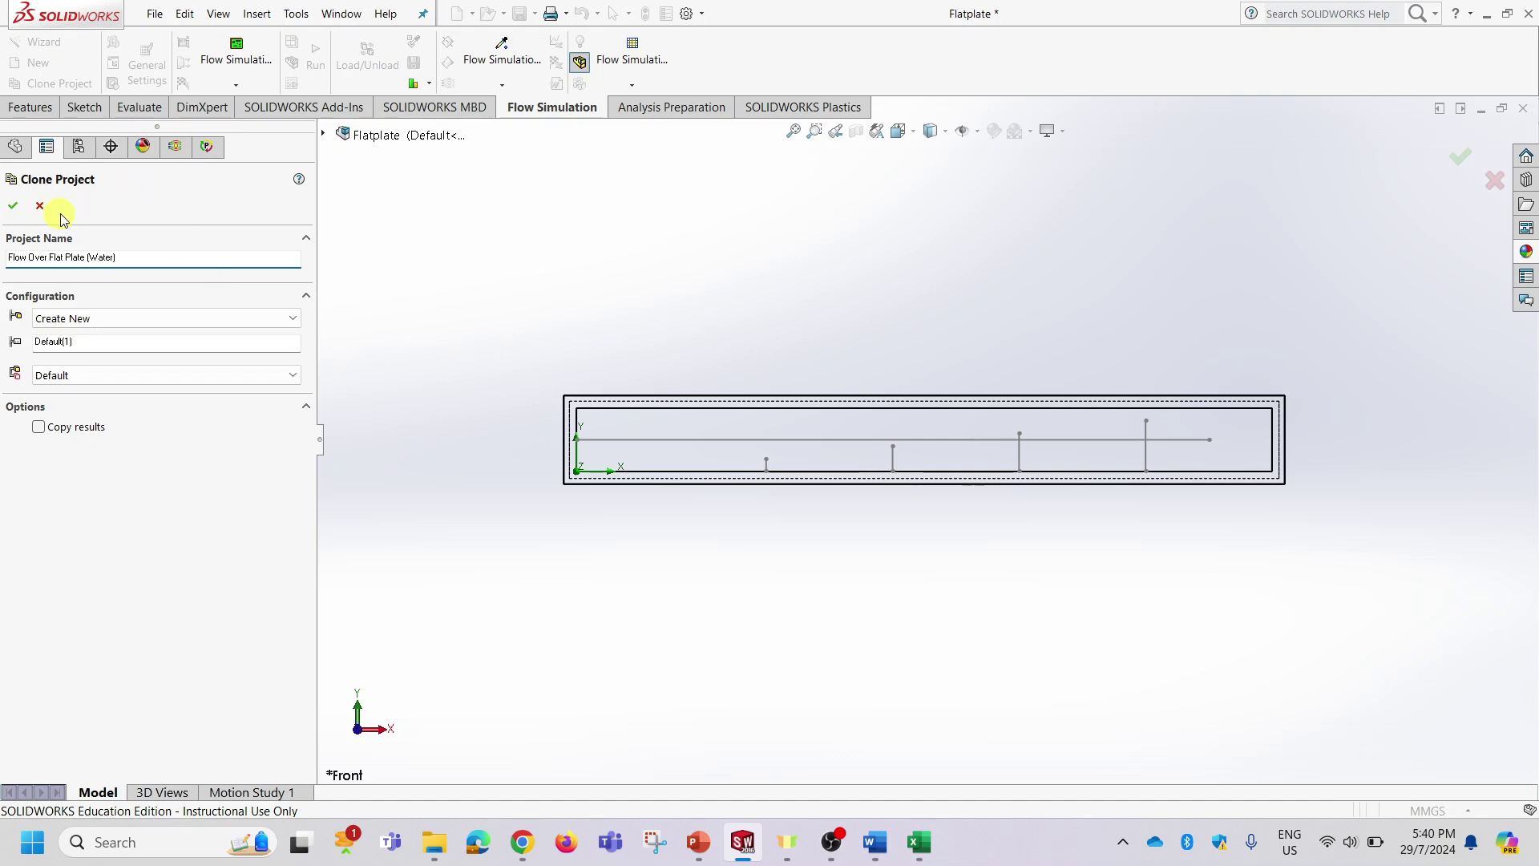
click(14, 210)
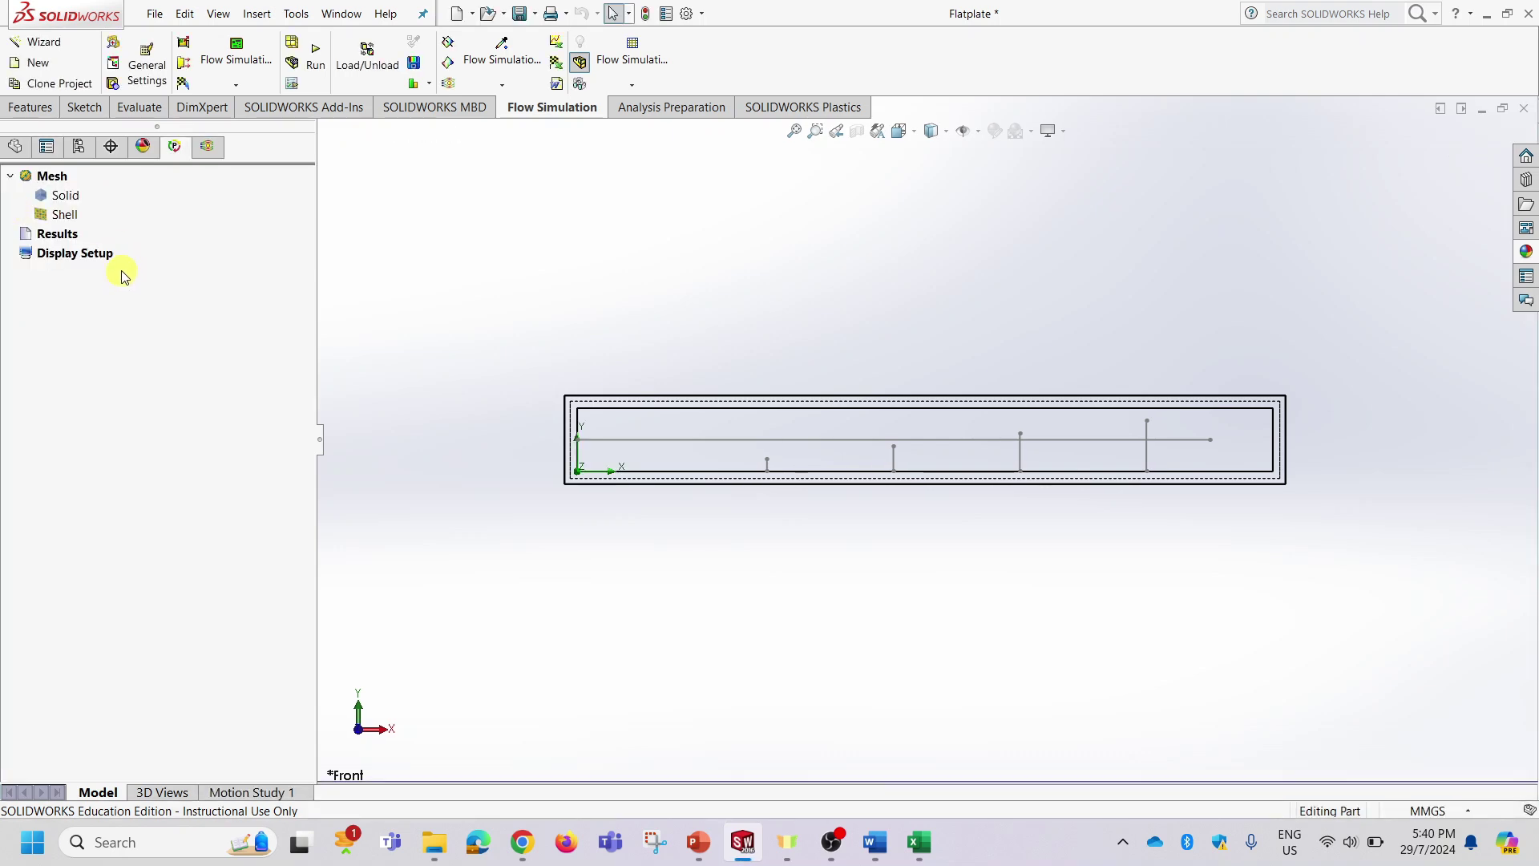
Open the water project's General Settings on the Fluids page, showing Air and Laminar Only.
click(207, 146)
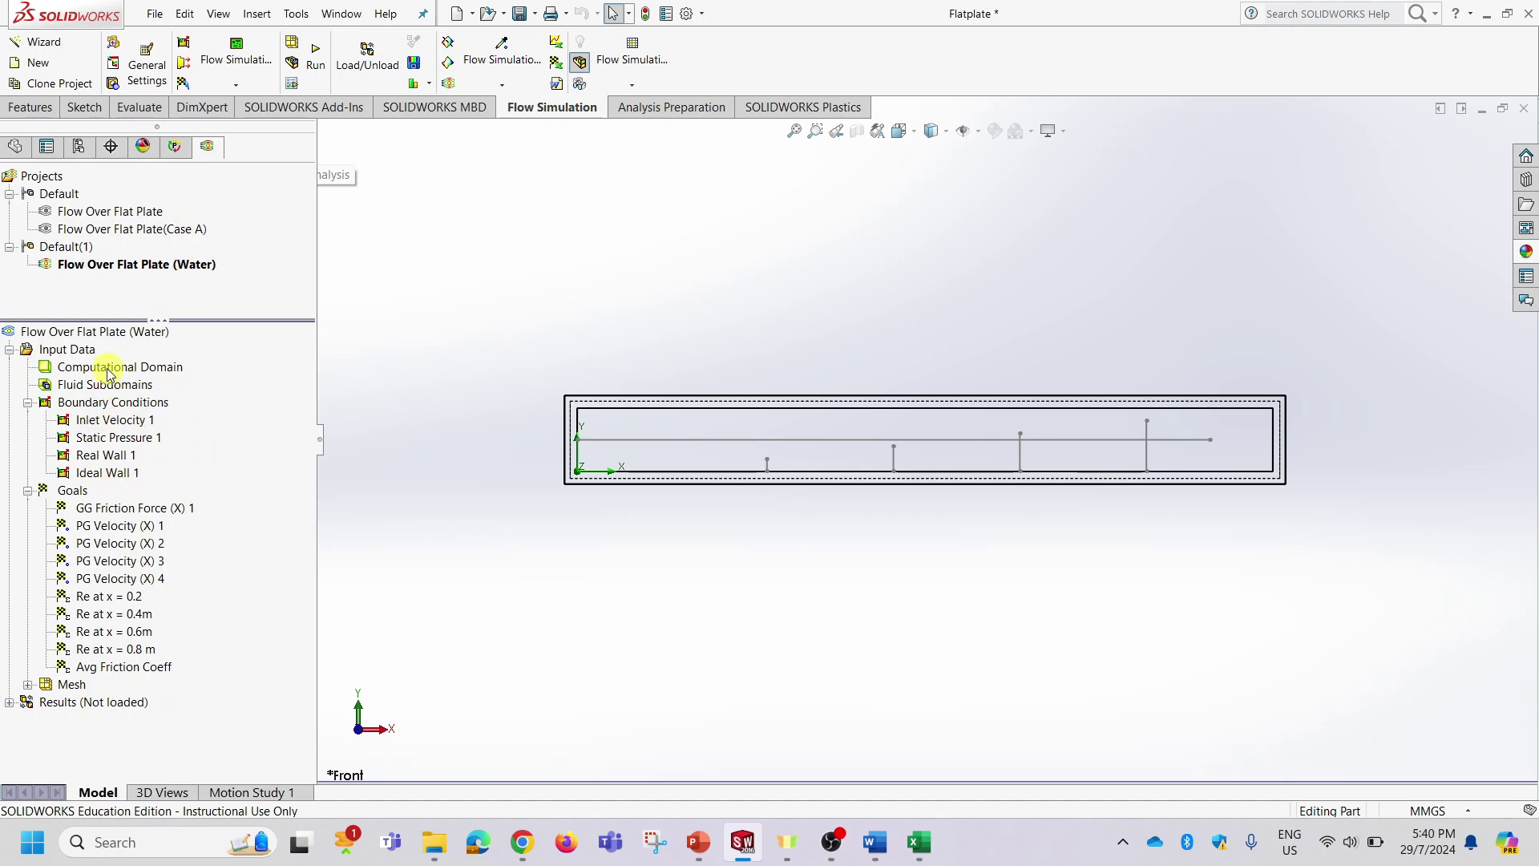
click(149, 72)
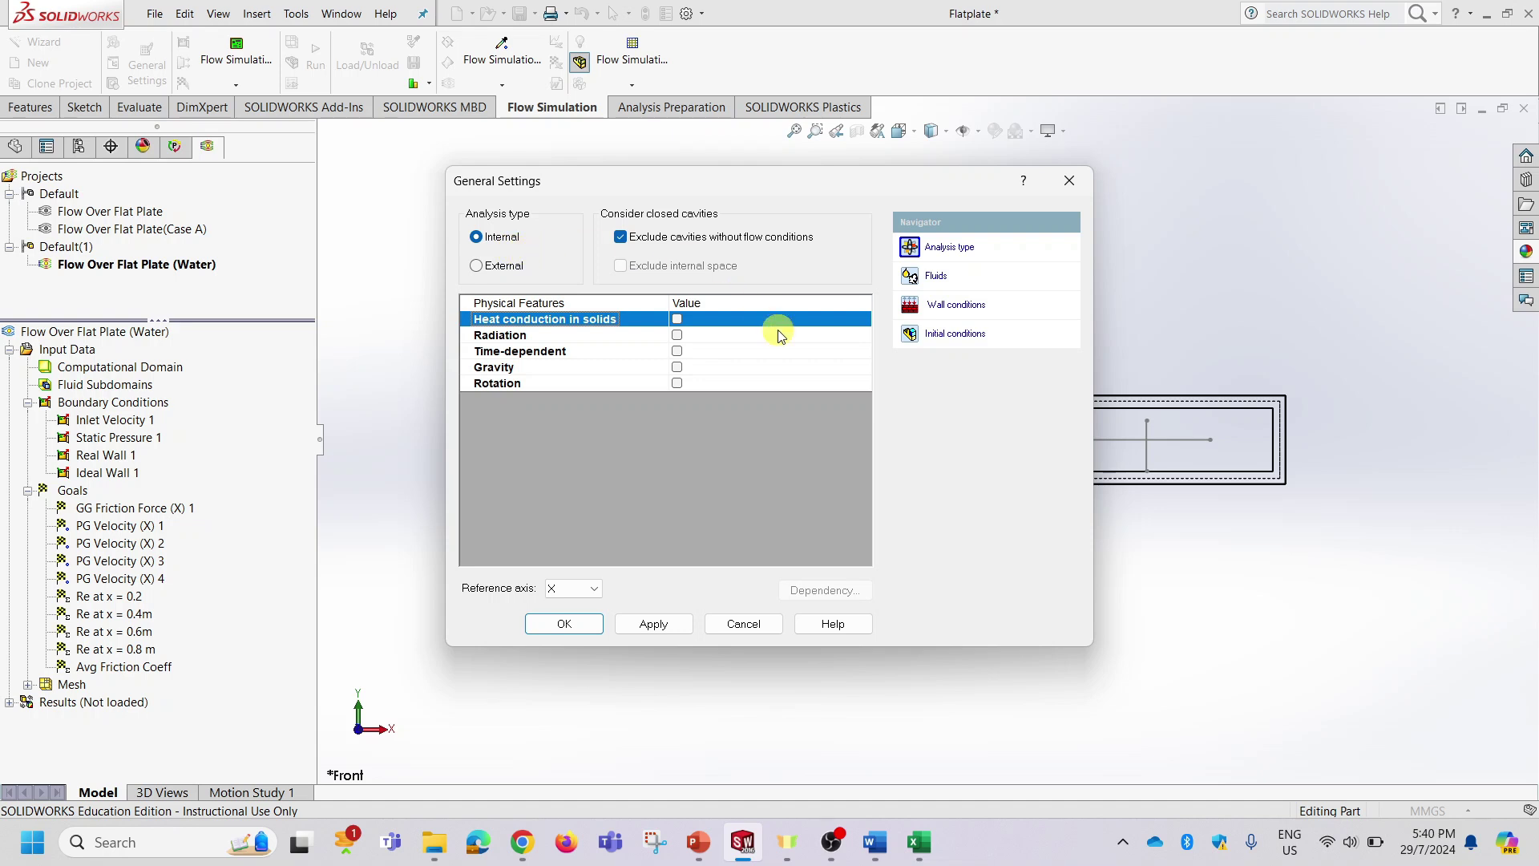
click(584, 625)
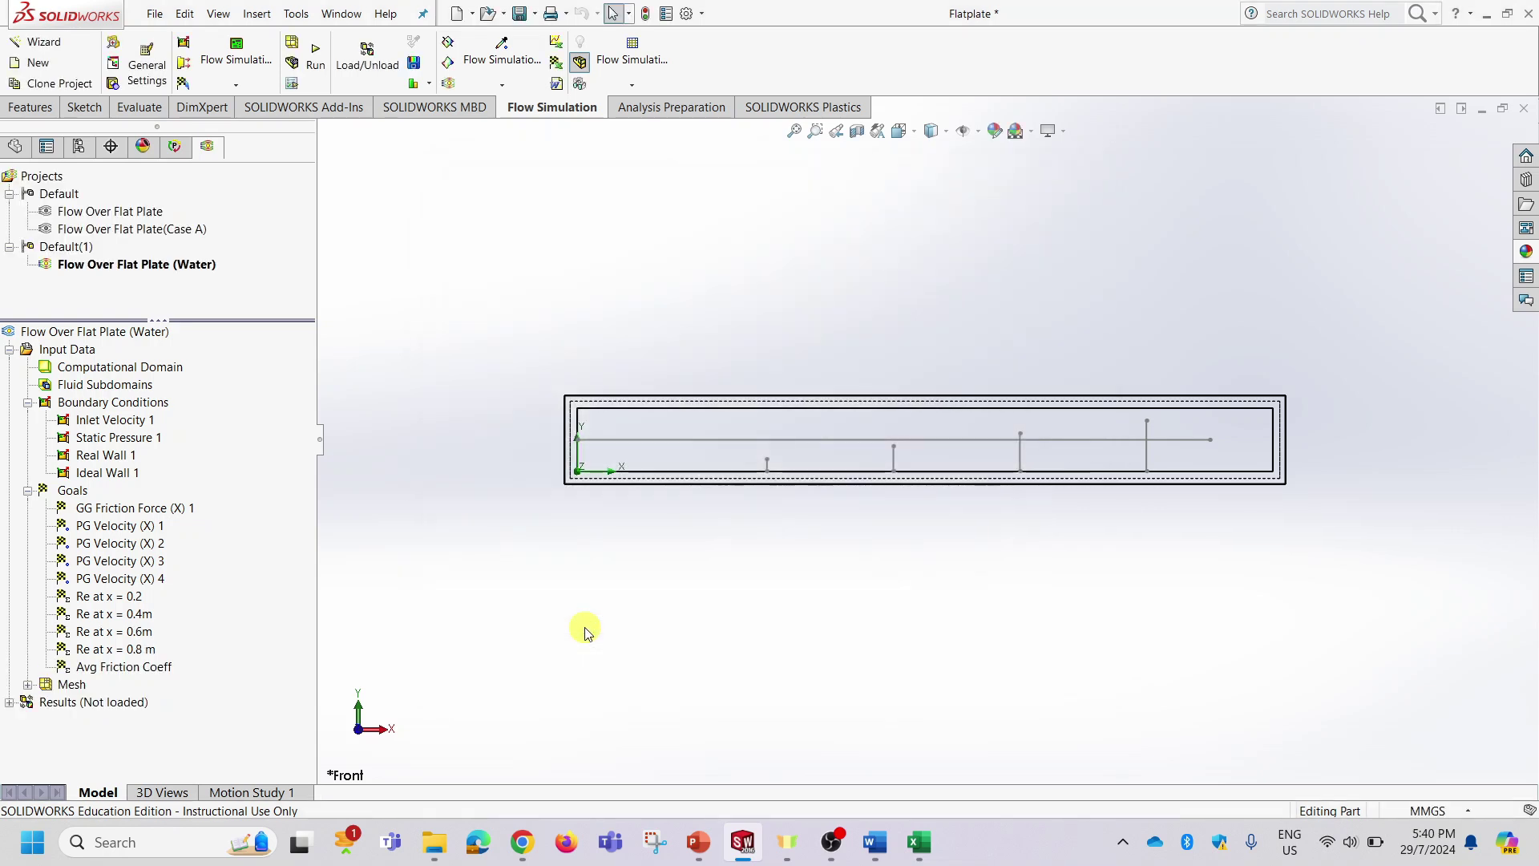
click(159, 86)
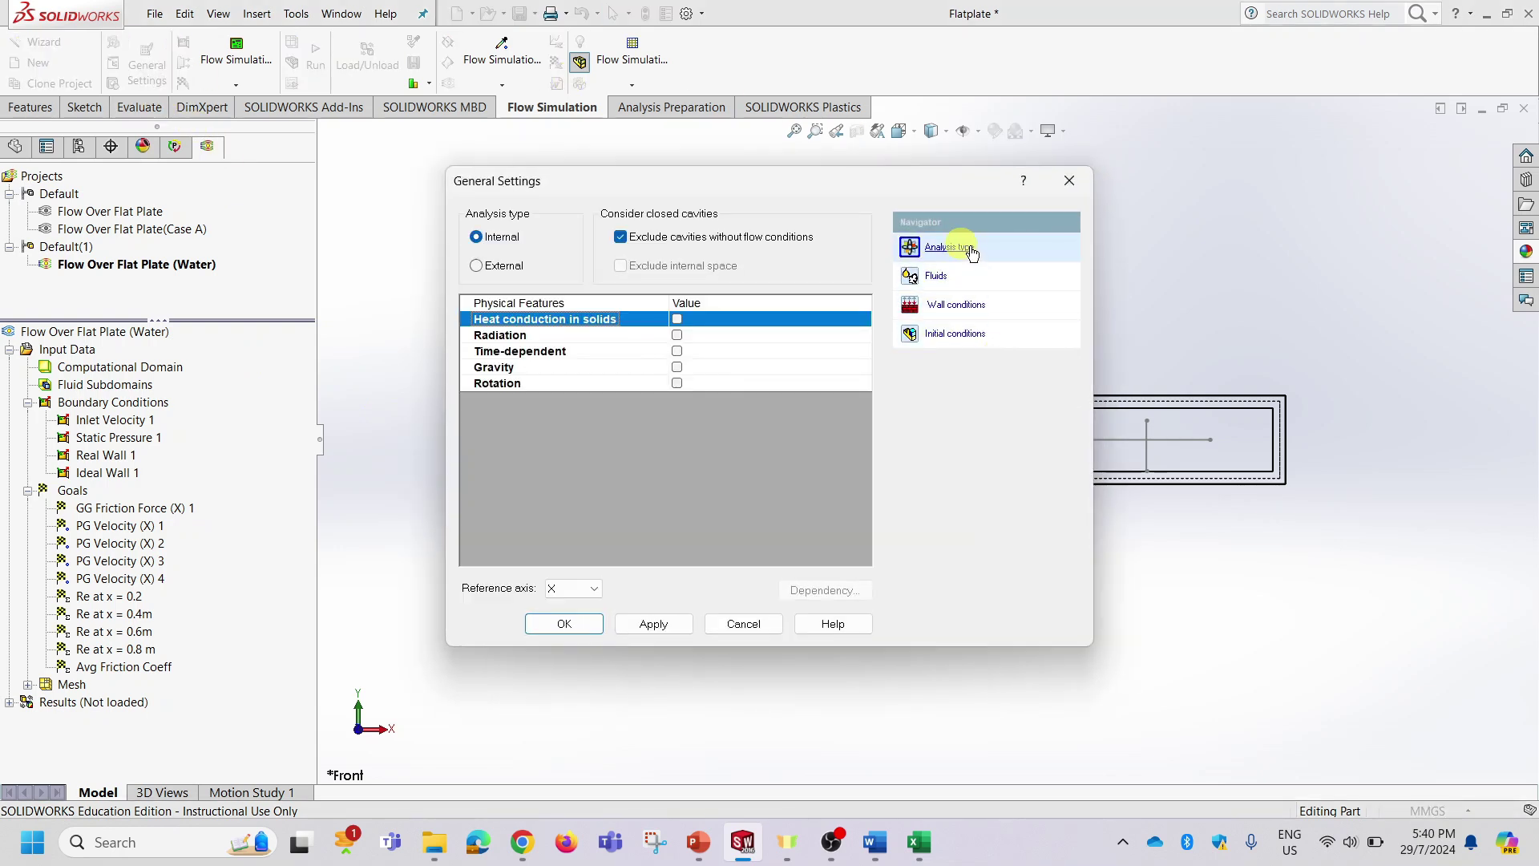
click(936, 277)
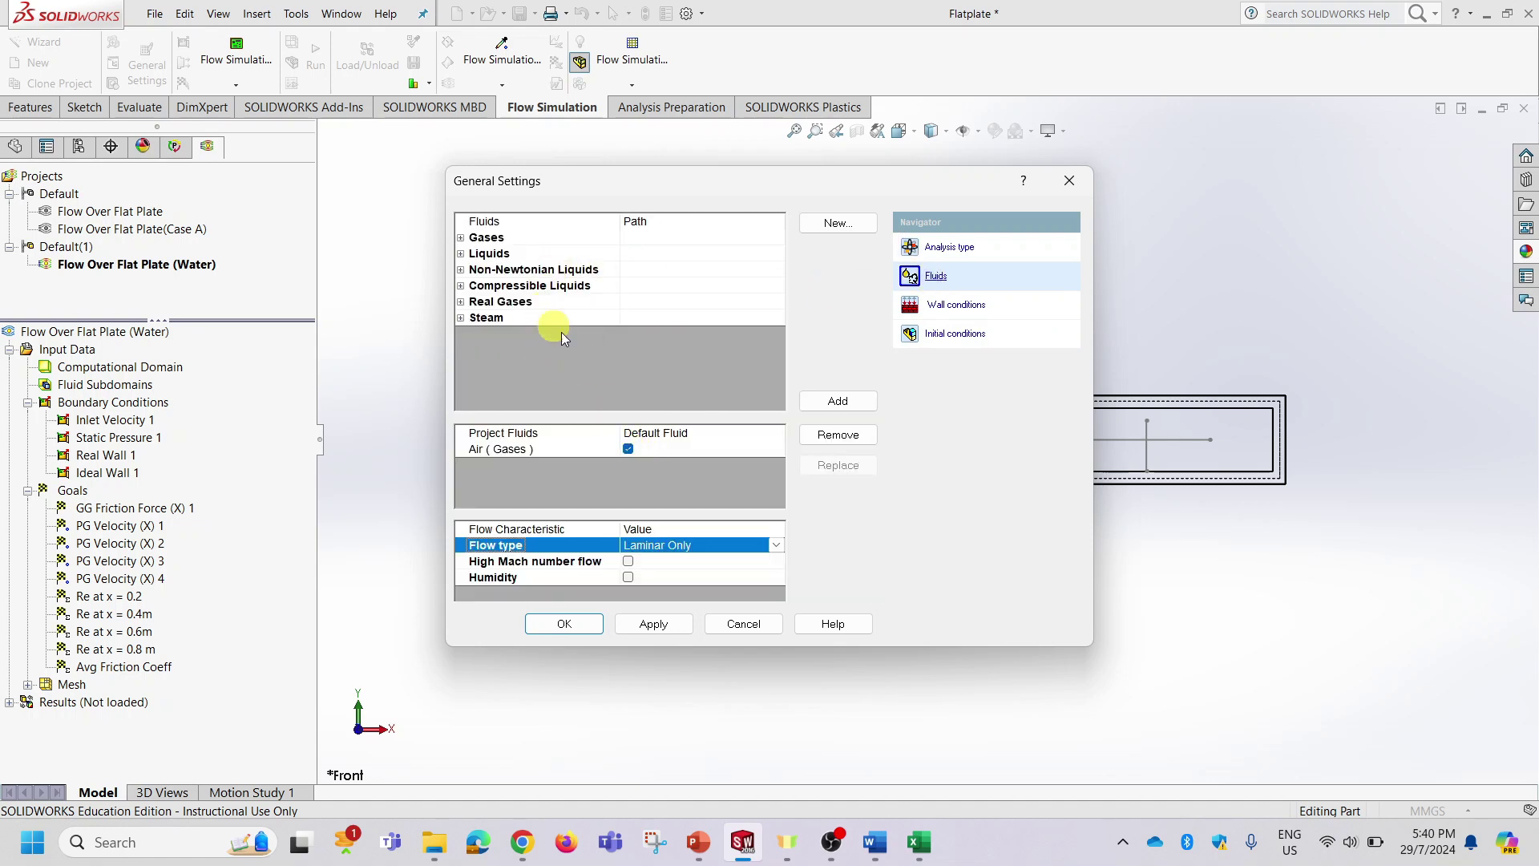
Add Water from Liquids to the project fluids and remove Air.
click(461, 253)
scroll(537, 375, down, 2)
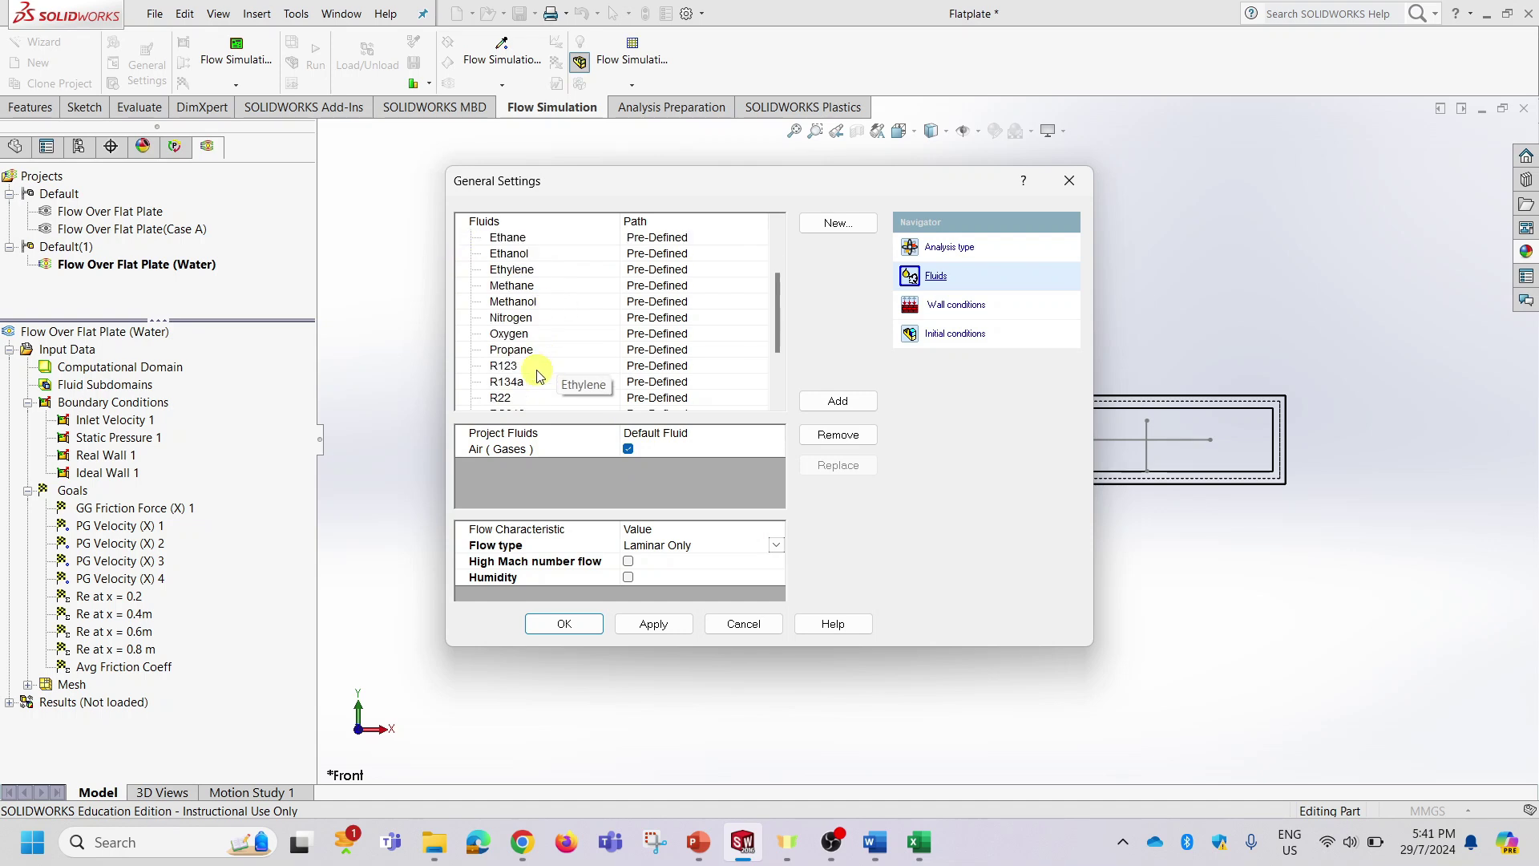
scroll(537, 375, down, 1)
click(537, 379)
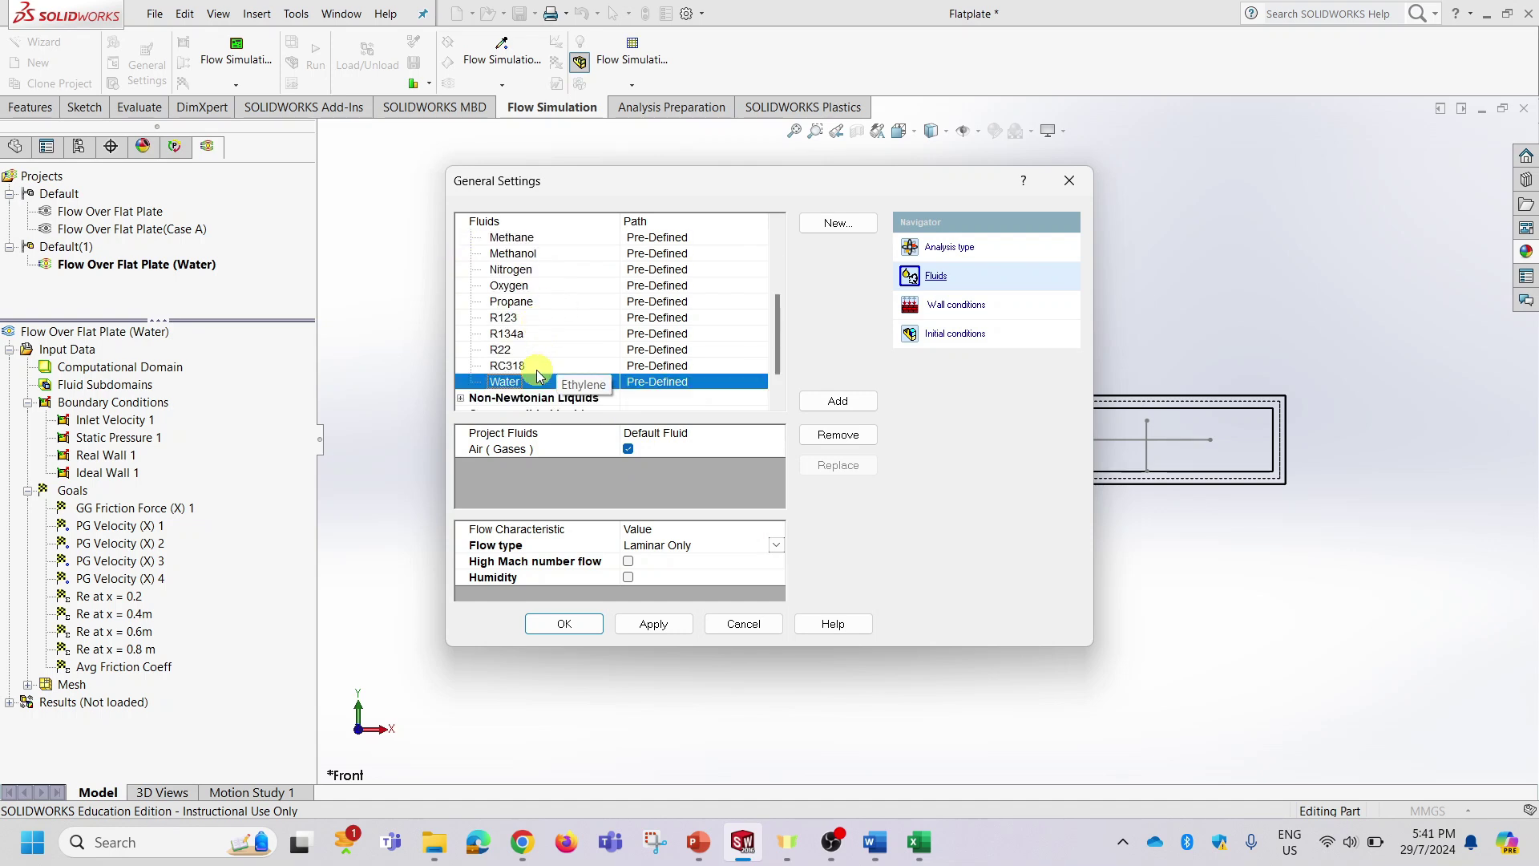
click(824, 403)
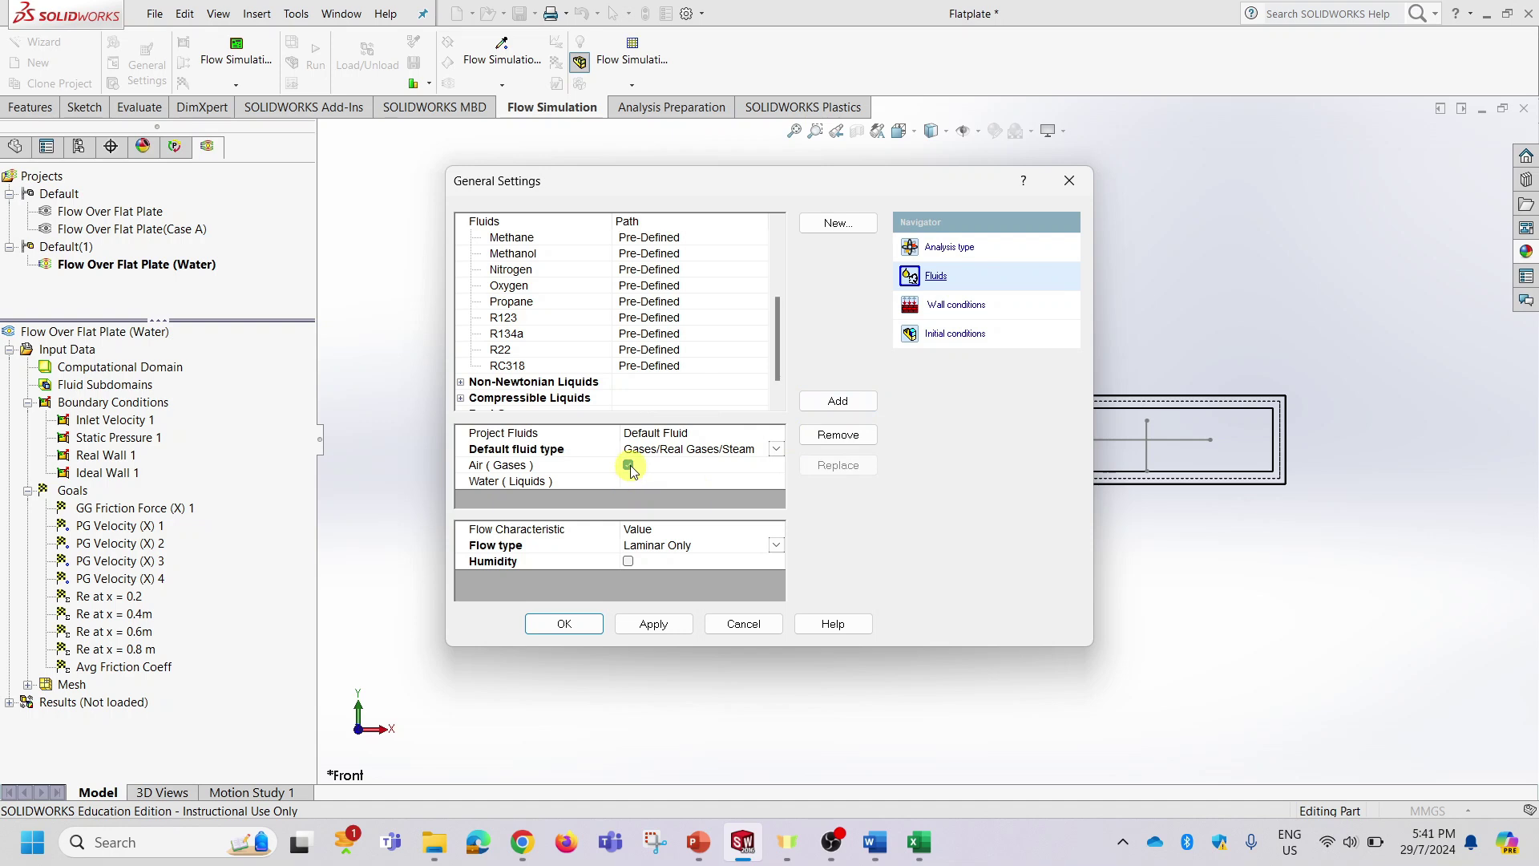
click(528, 468)
click(816, 440)
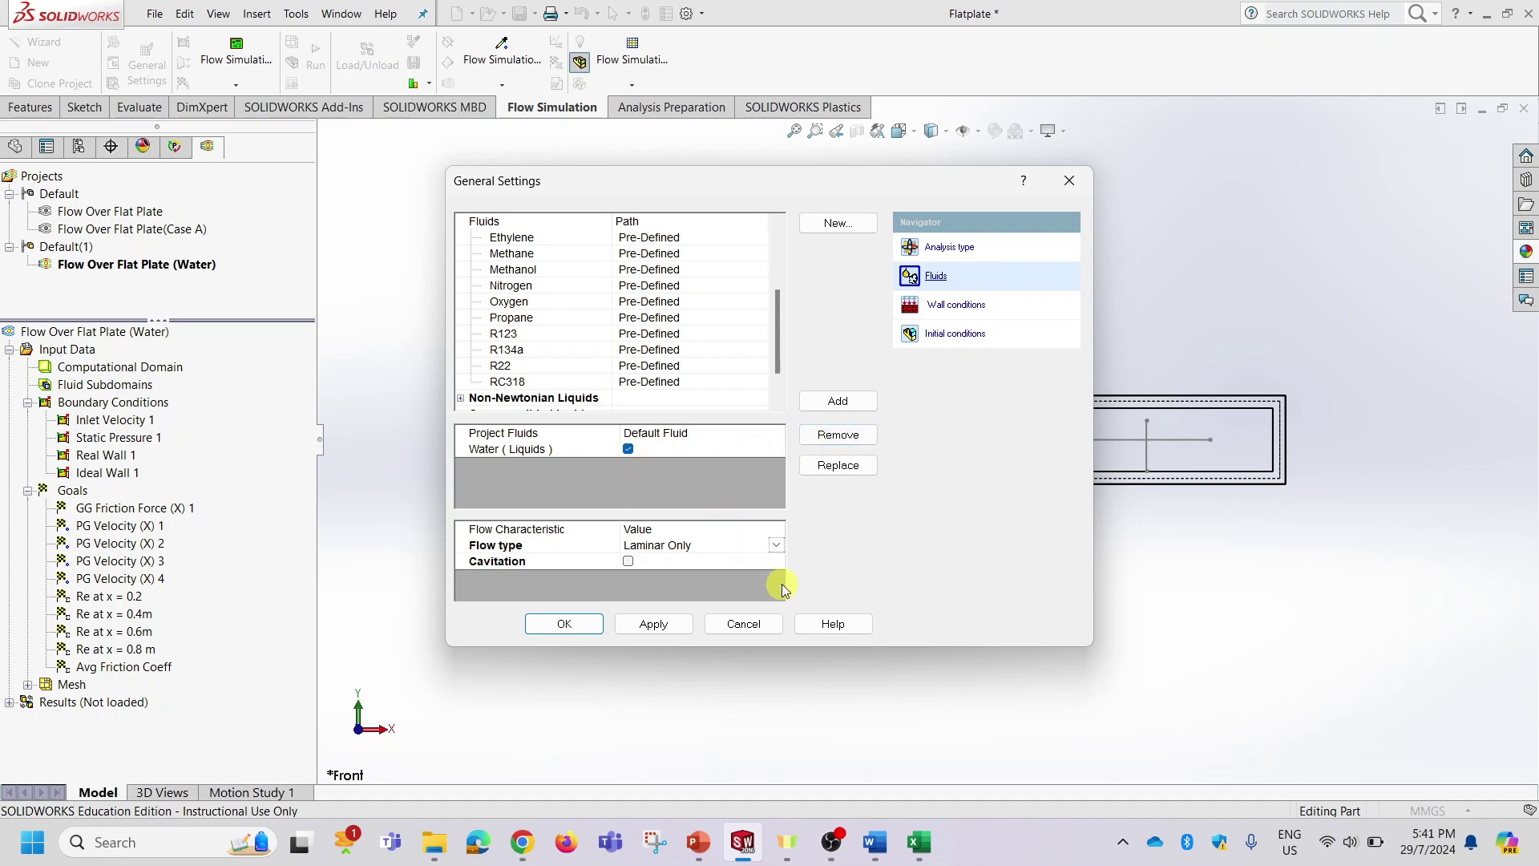
Set the flow type to Laminar and Turbulent.
click(776, 548)
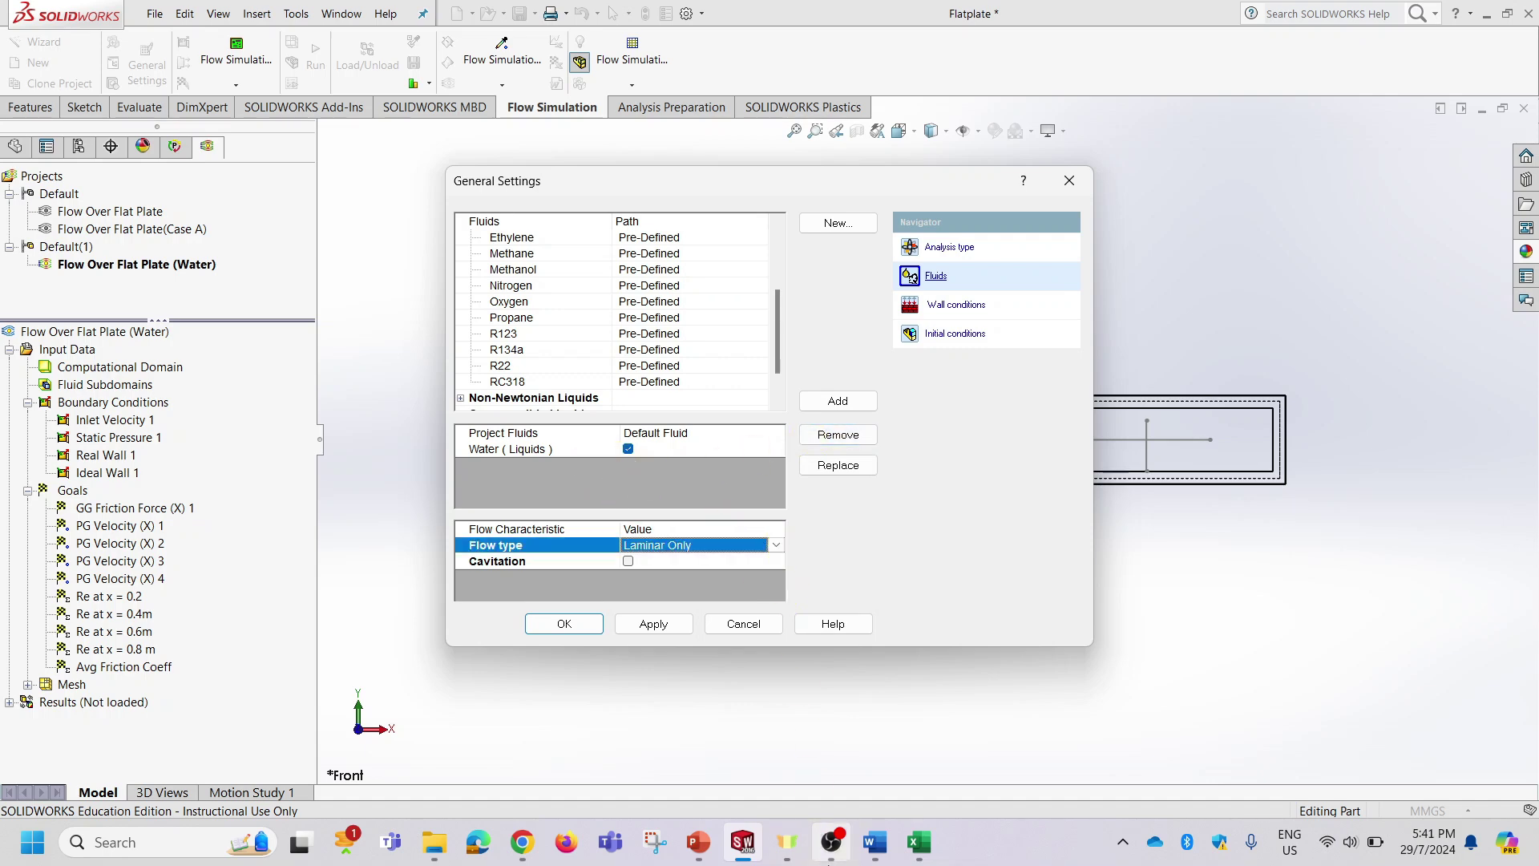
click(716, 845)
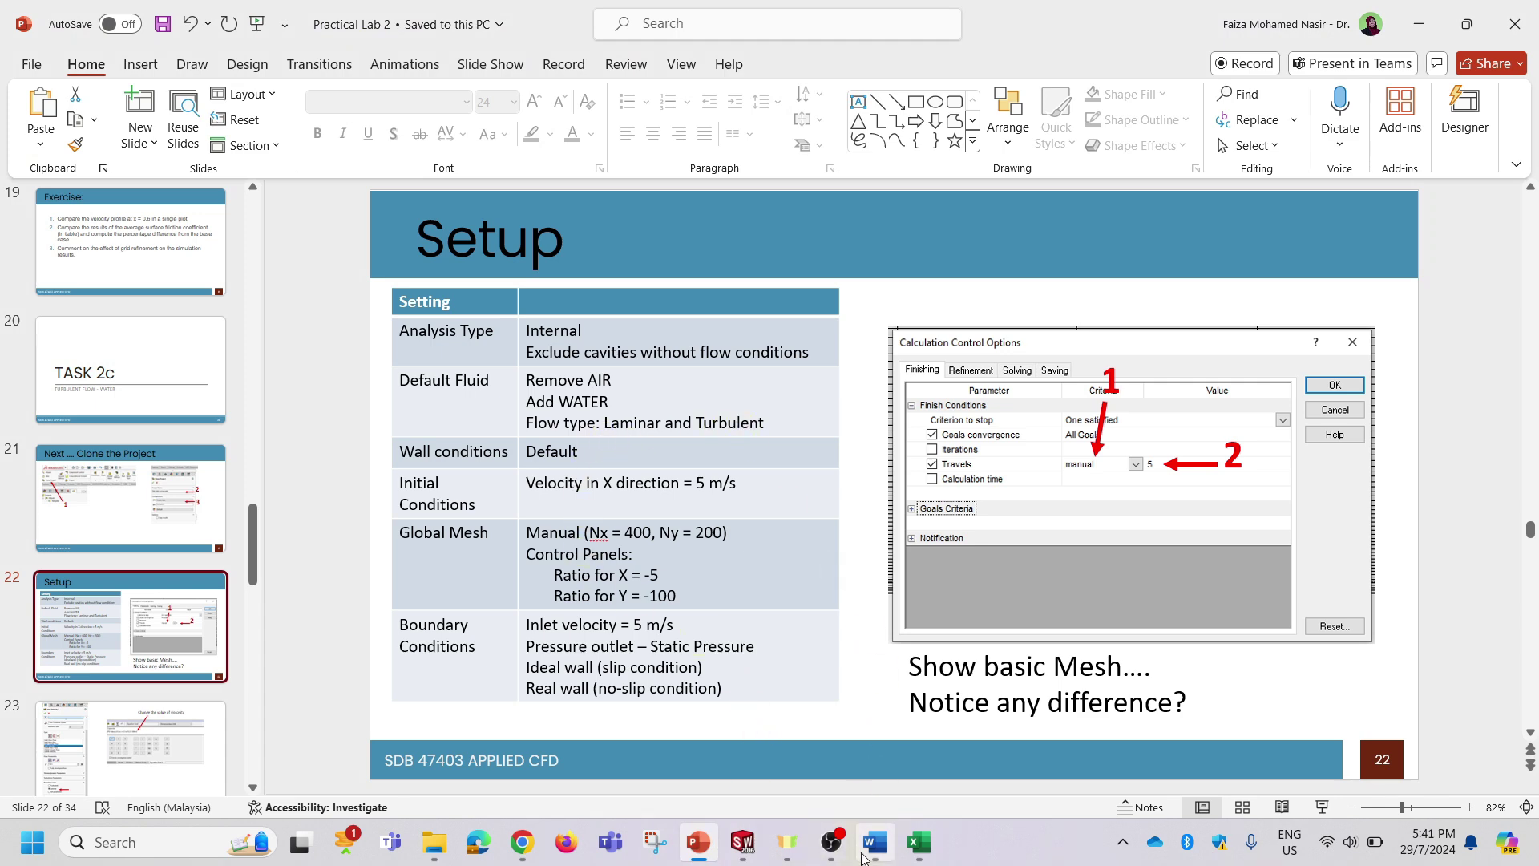
click(758, 845)
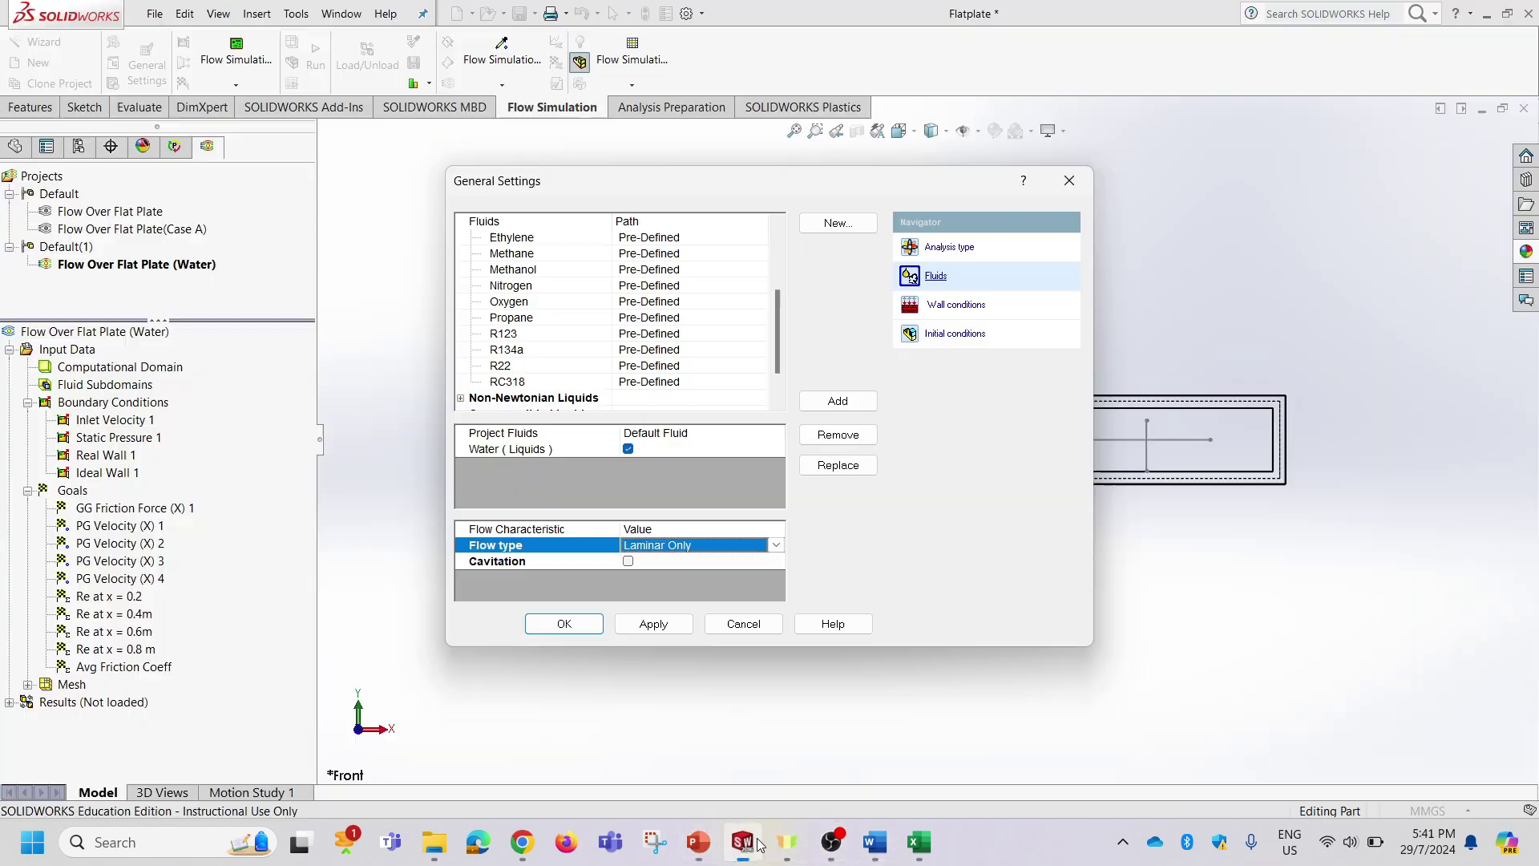
click(756, 545)
click(696, 587)
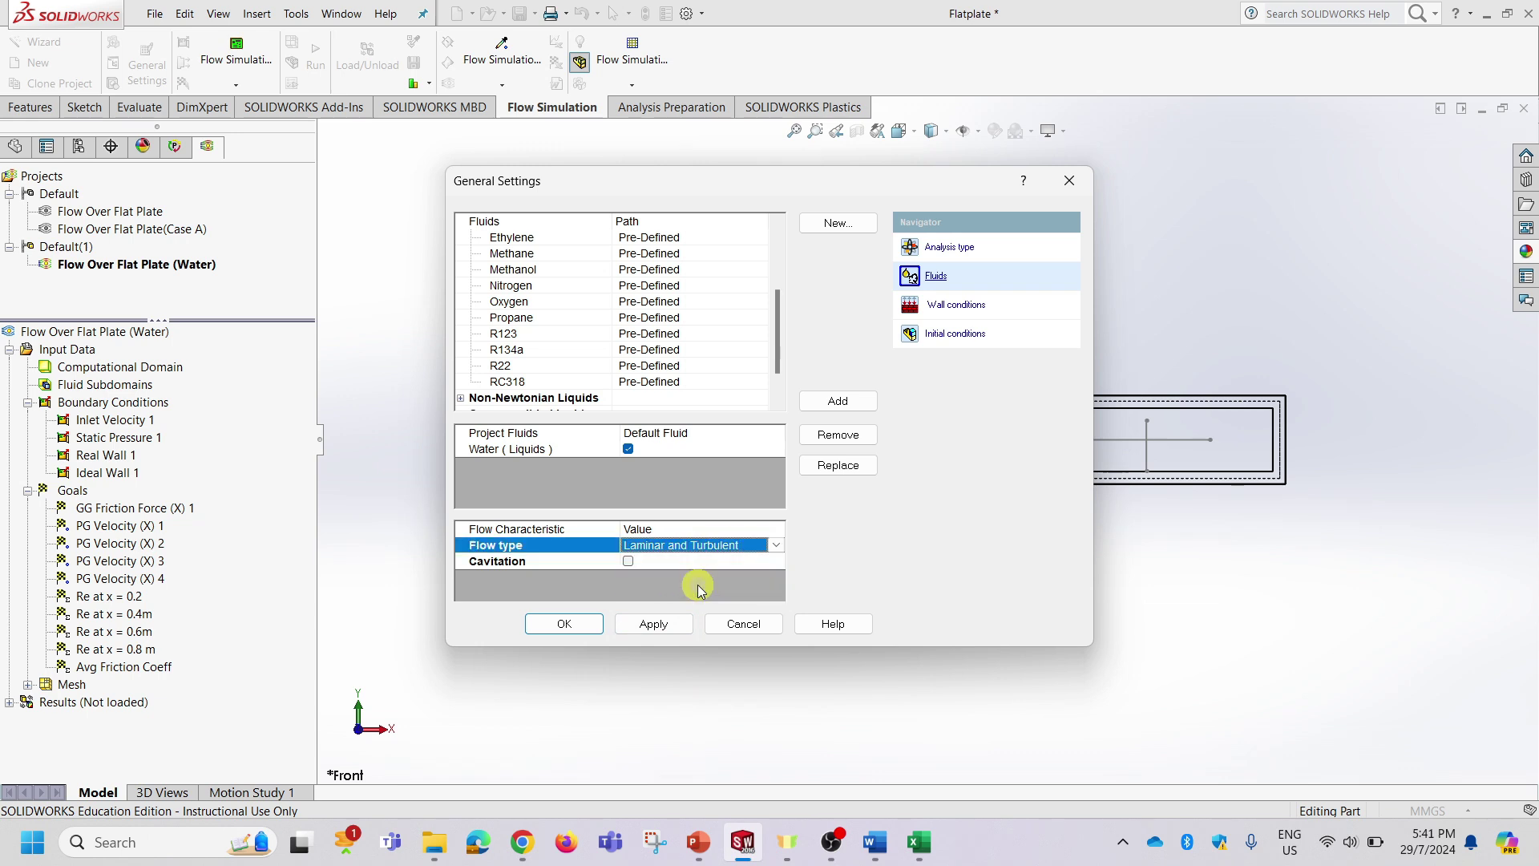
Apply the General Settings with initial X-direction velocity at 5 m/s and close them.
click(673, 626)
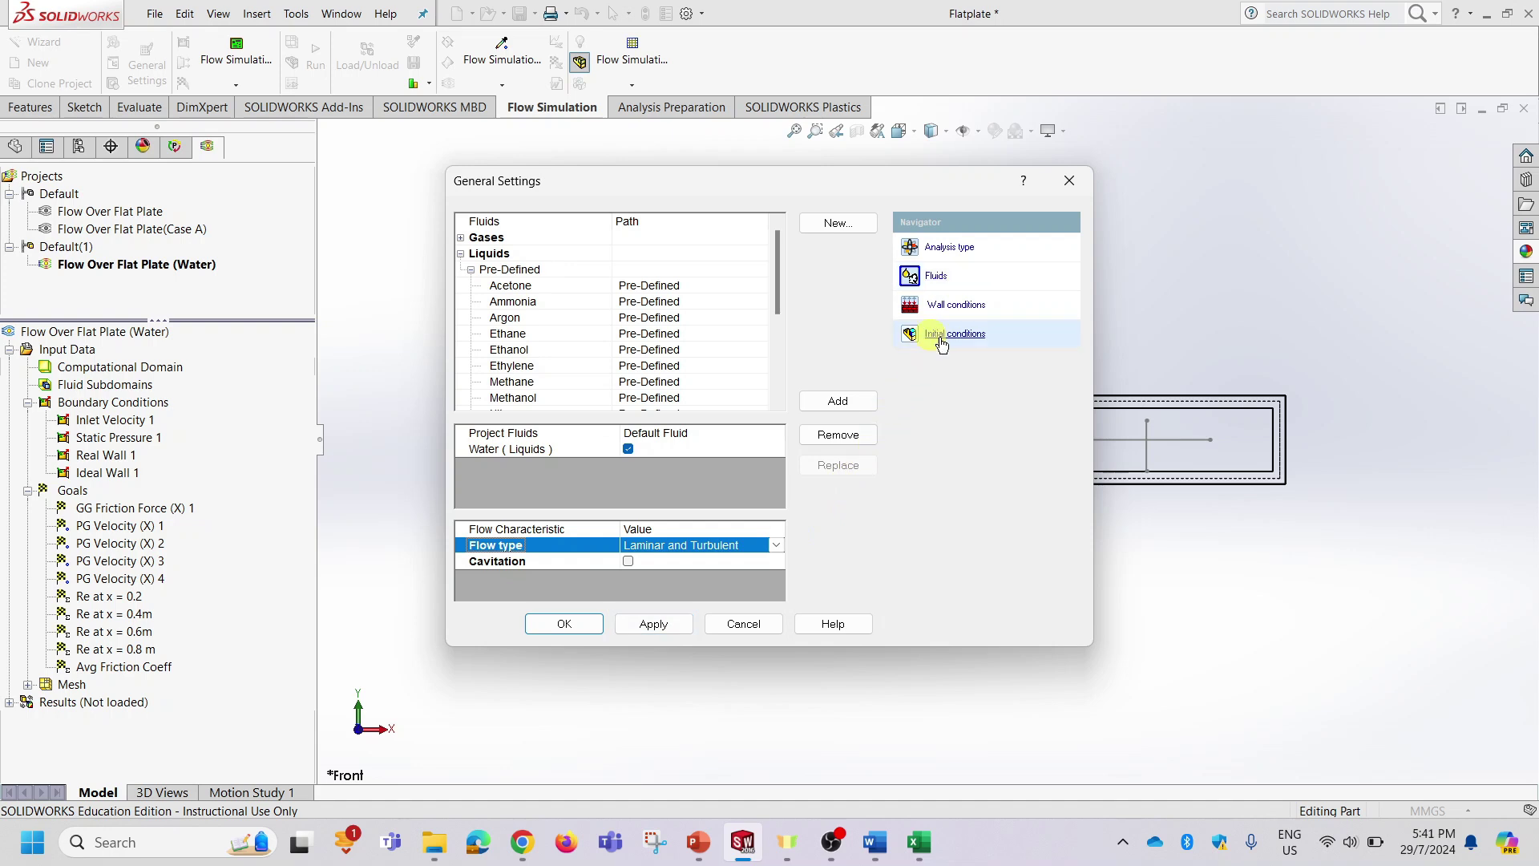
click(950, 311)
click(950, 313)
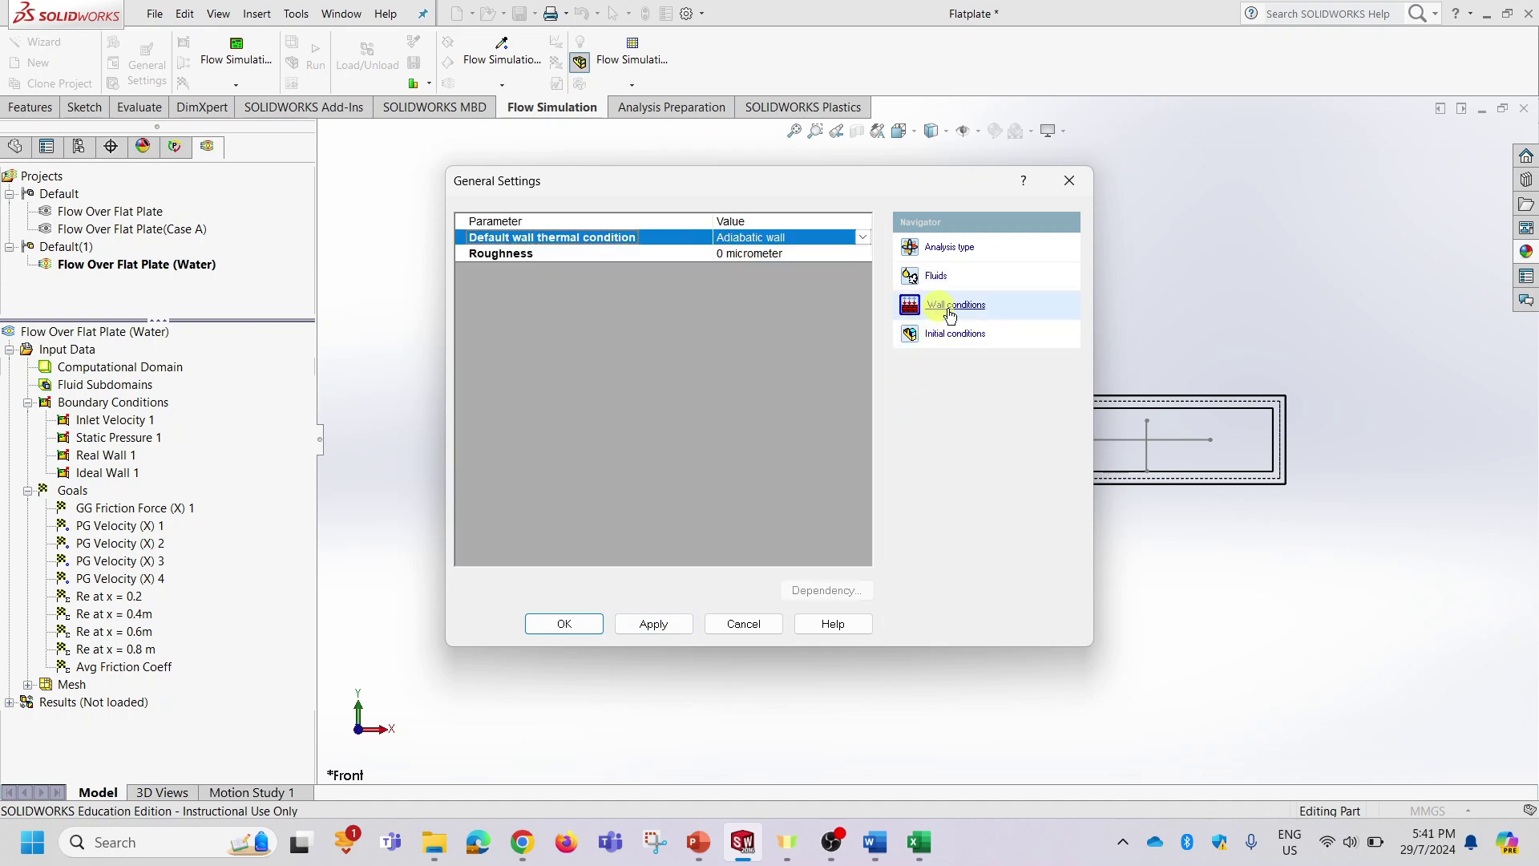
click(966, 336)
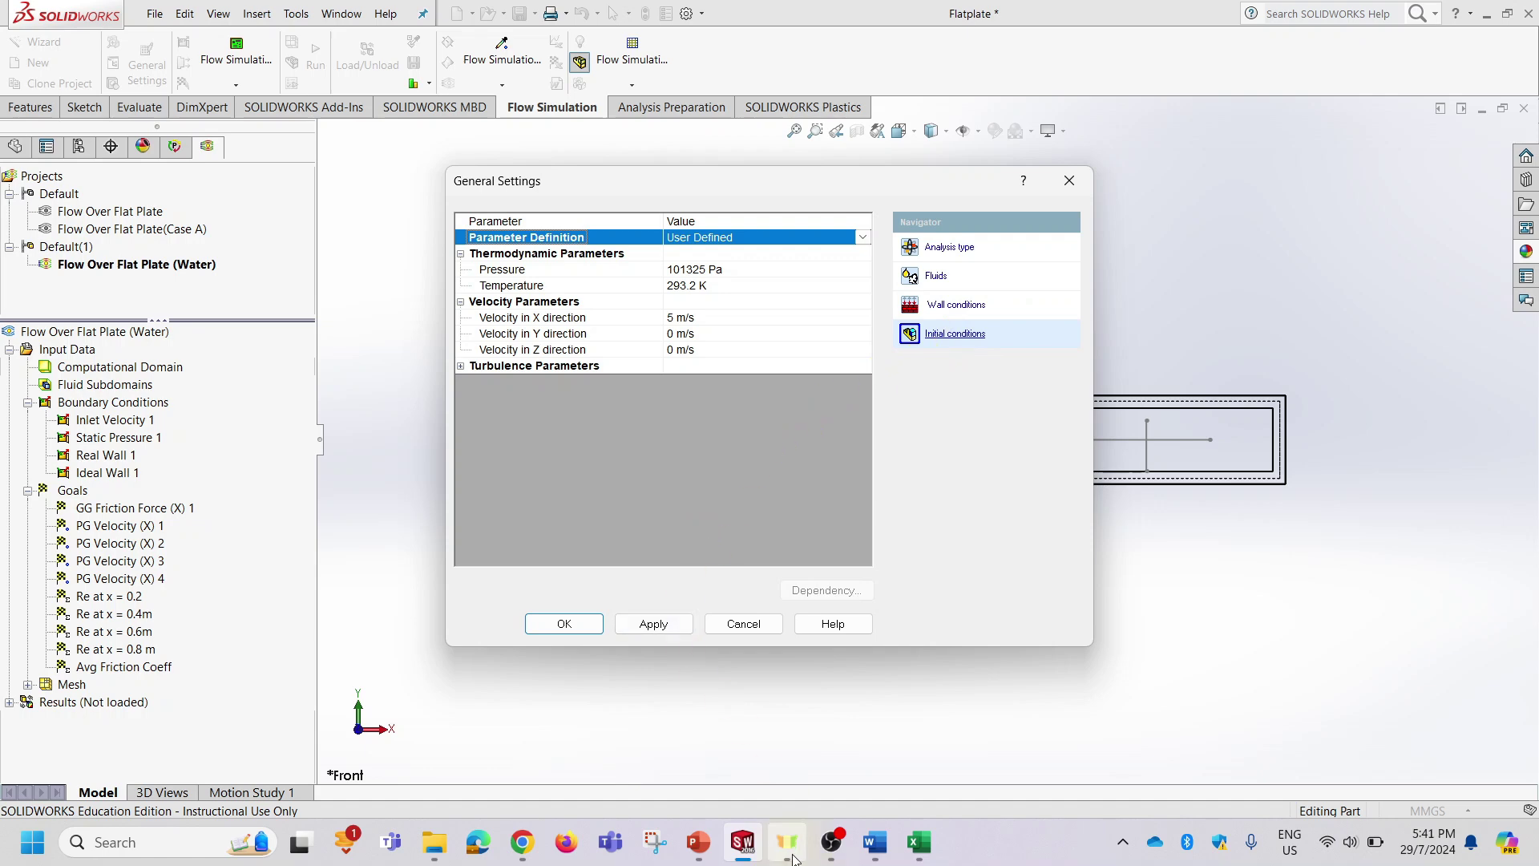
click(700, 843)
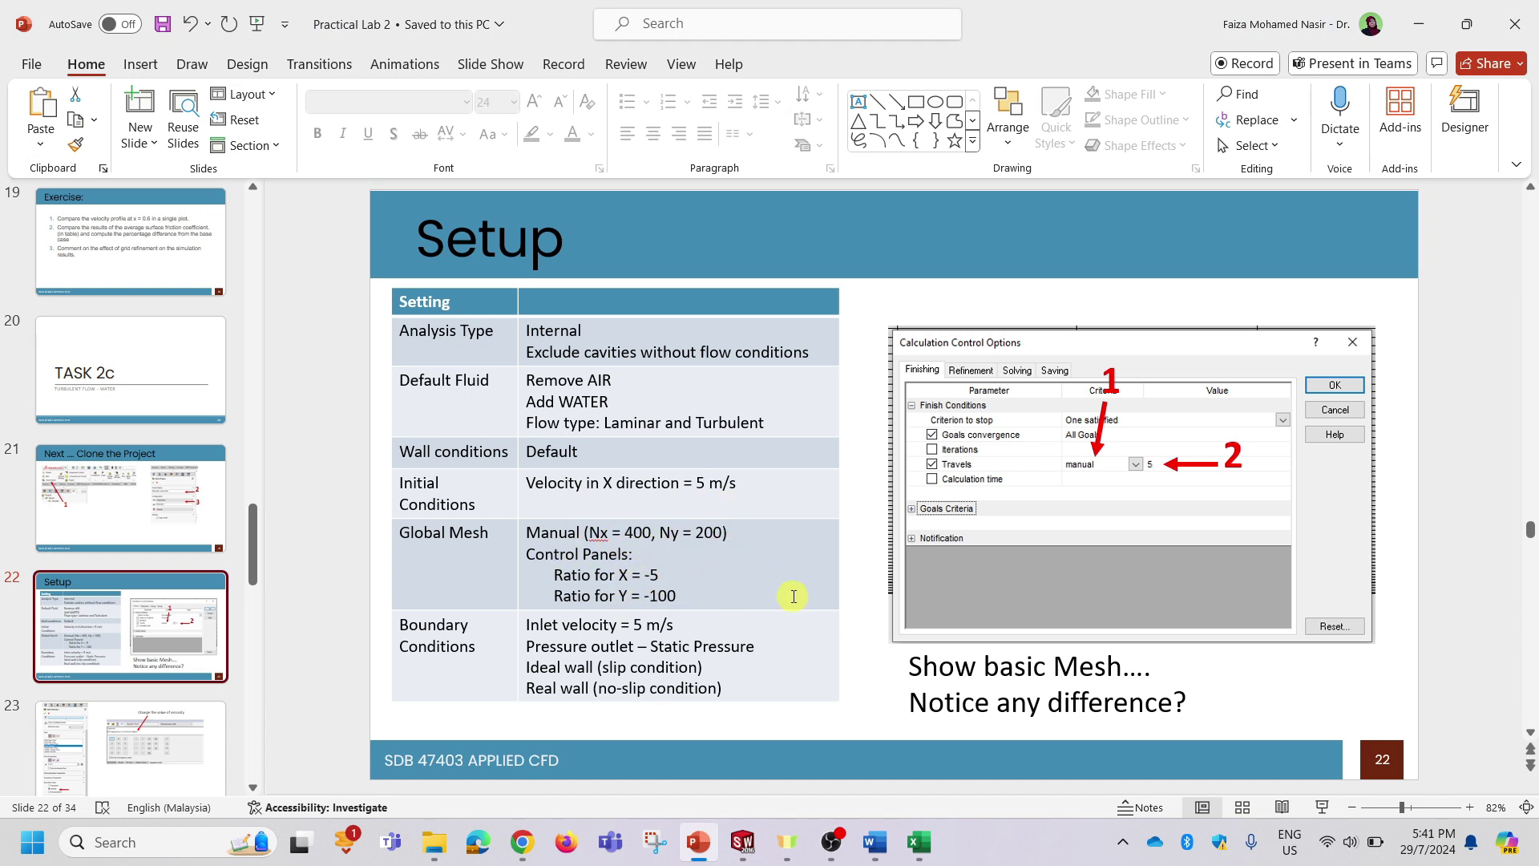
click(742, 842)
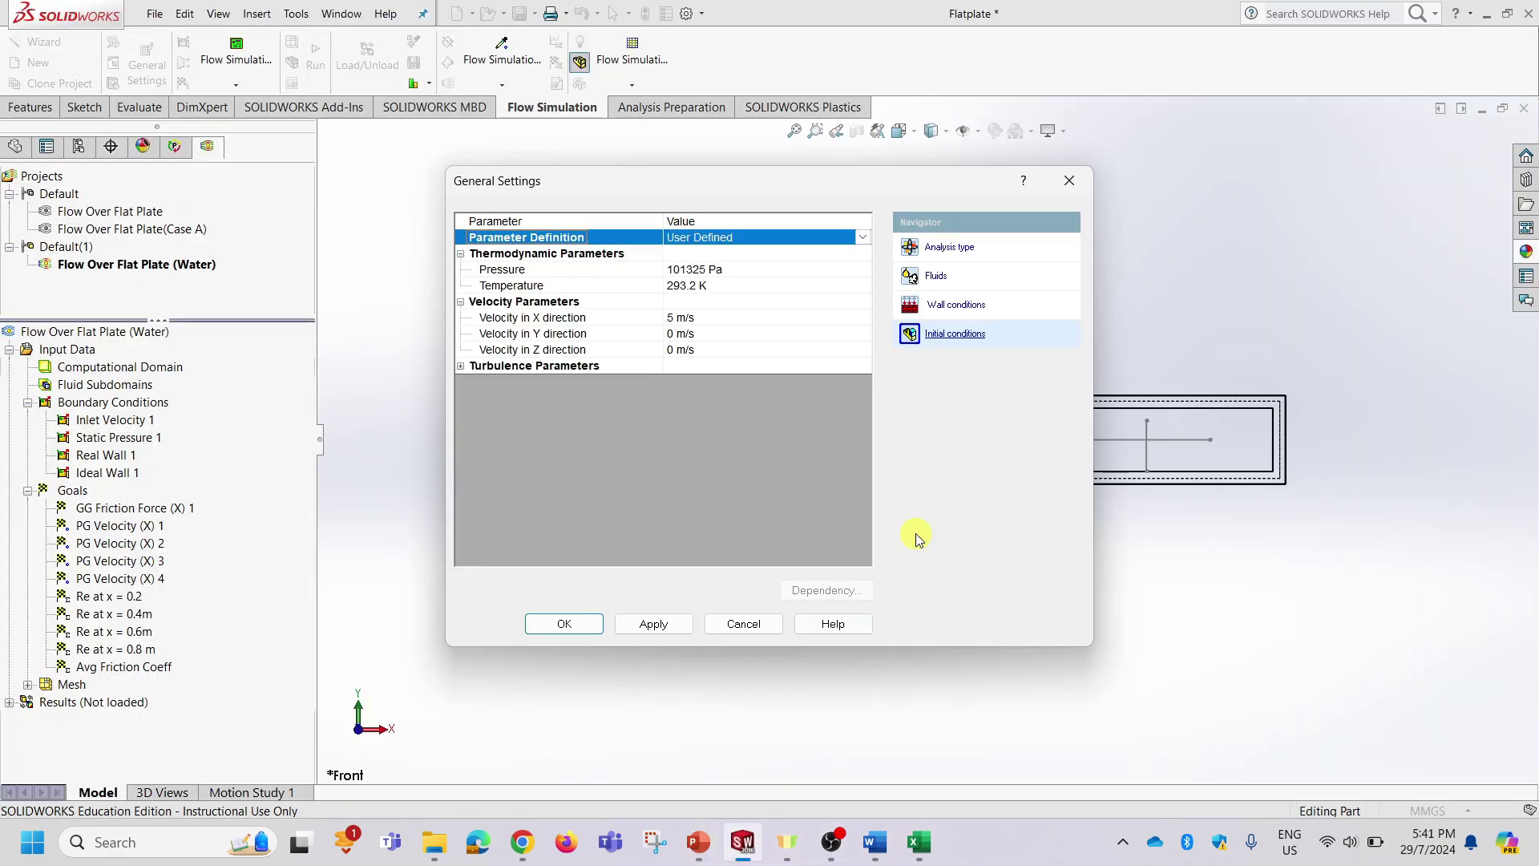
click(687, 626)
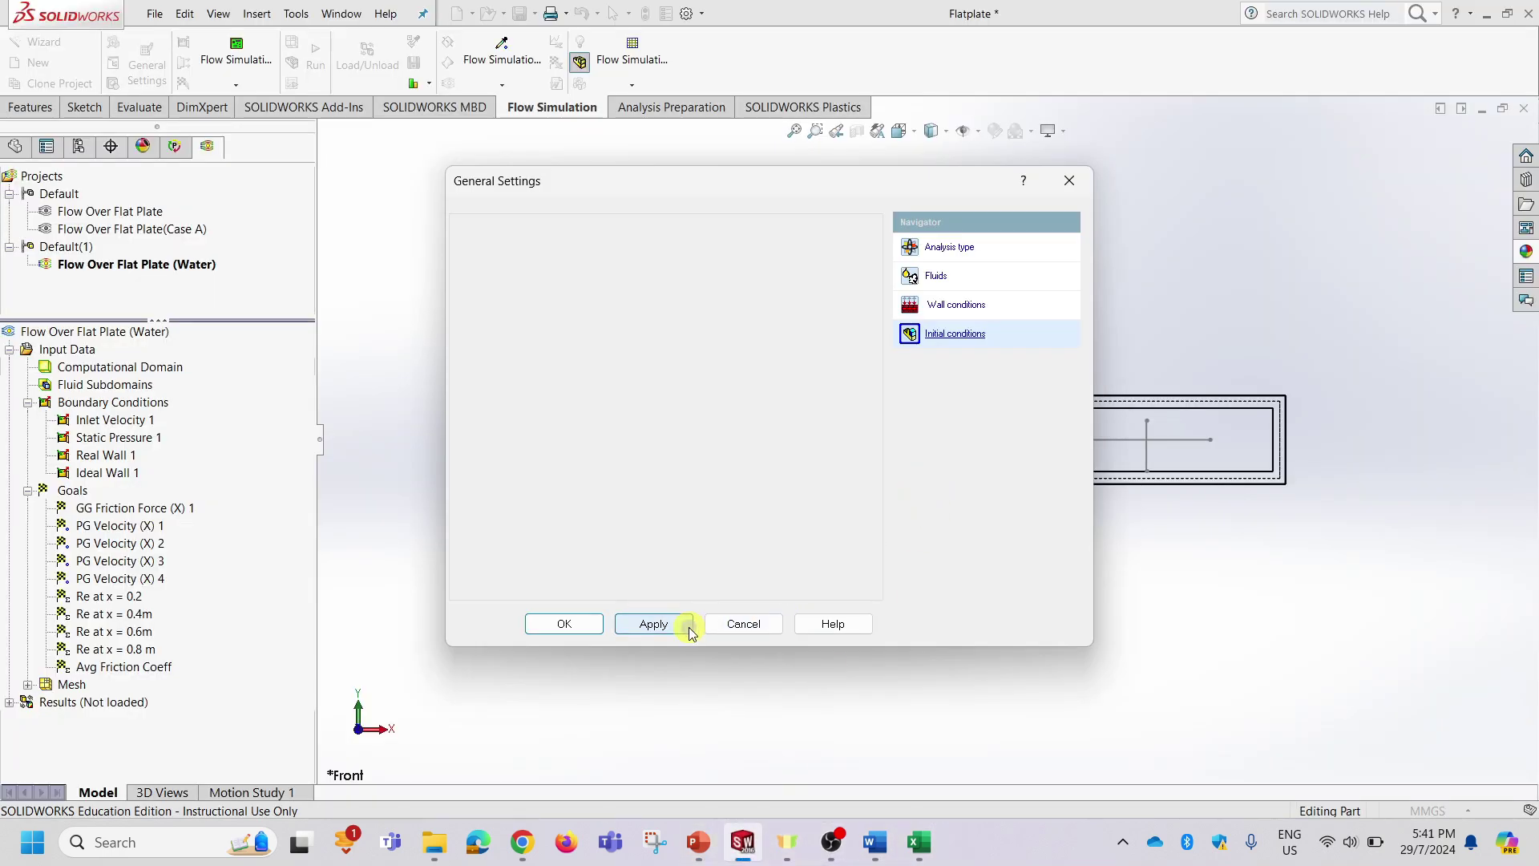
click(591, 626)
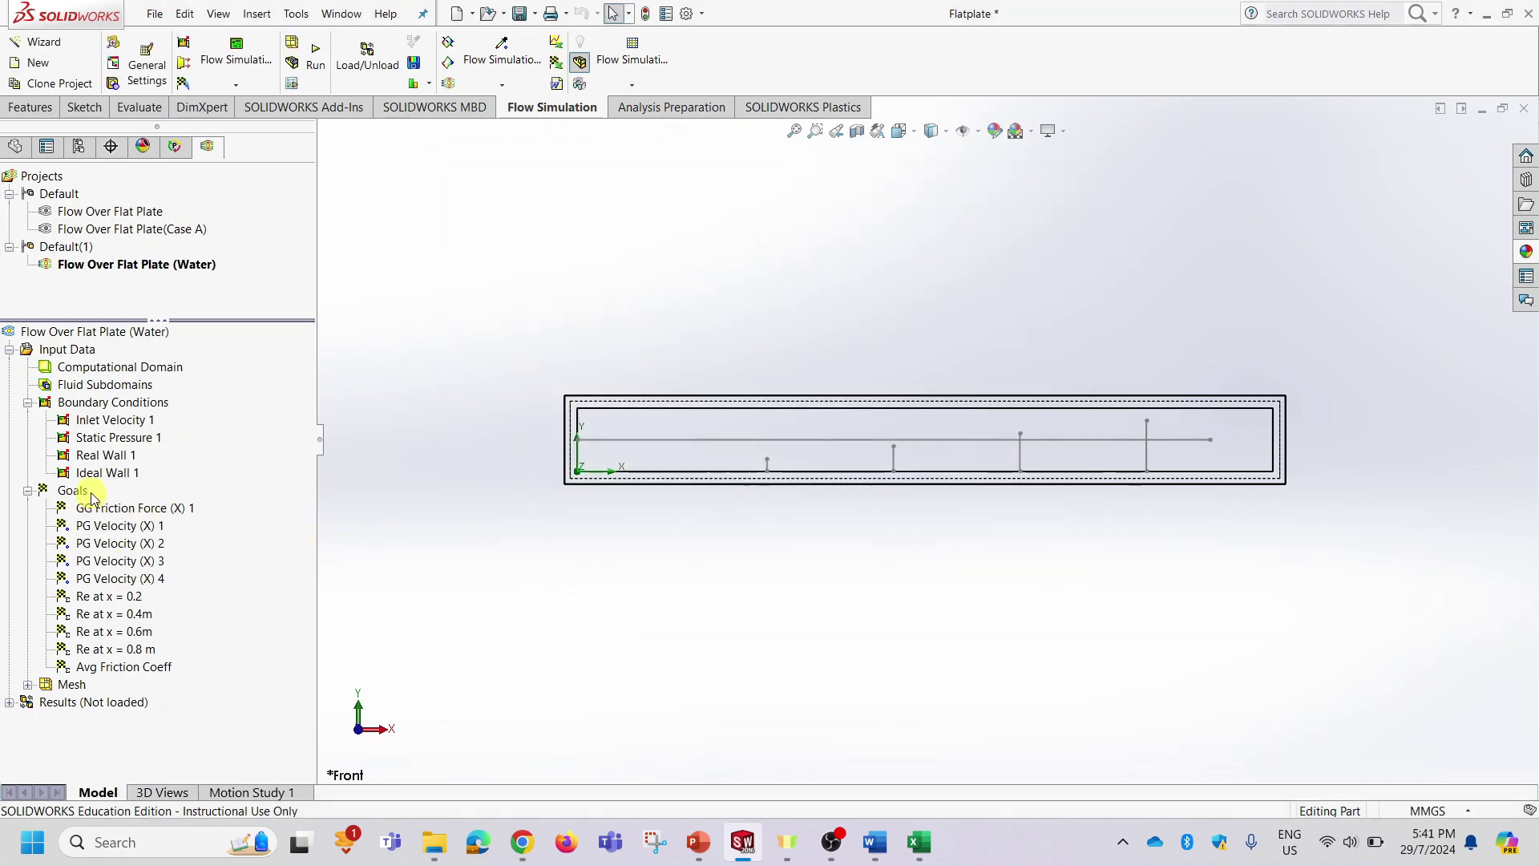
Set the Global Mesh basic cells to Nx 400 and Ny 200 in Manual mode.
right_click(73, 684)
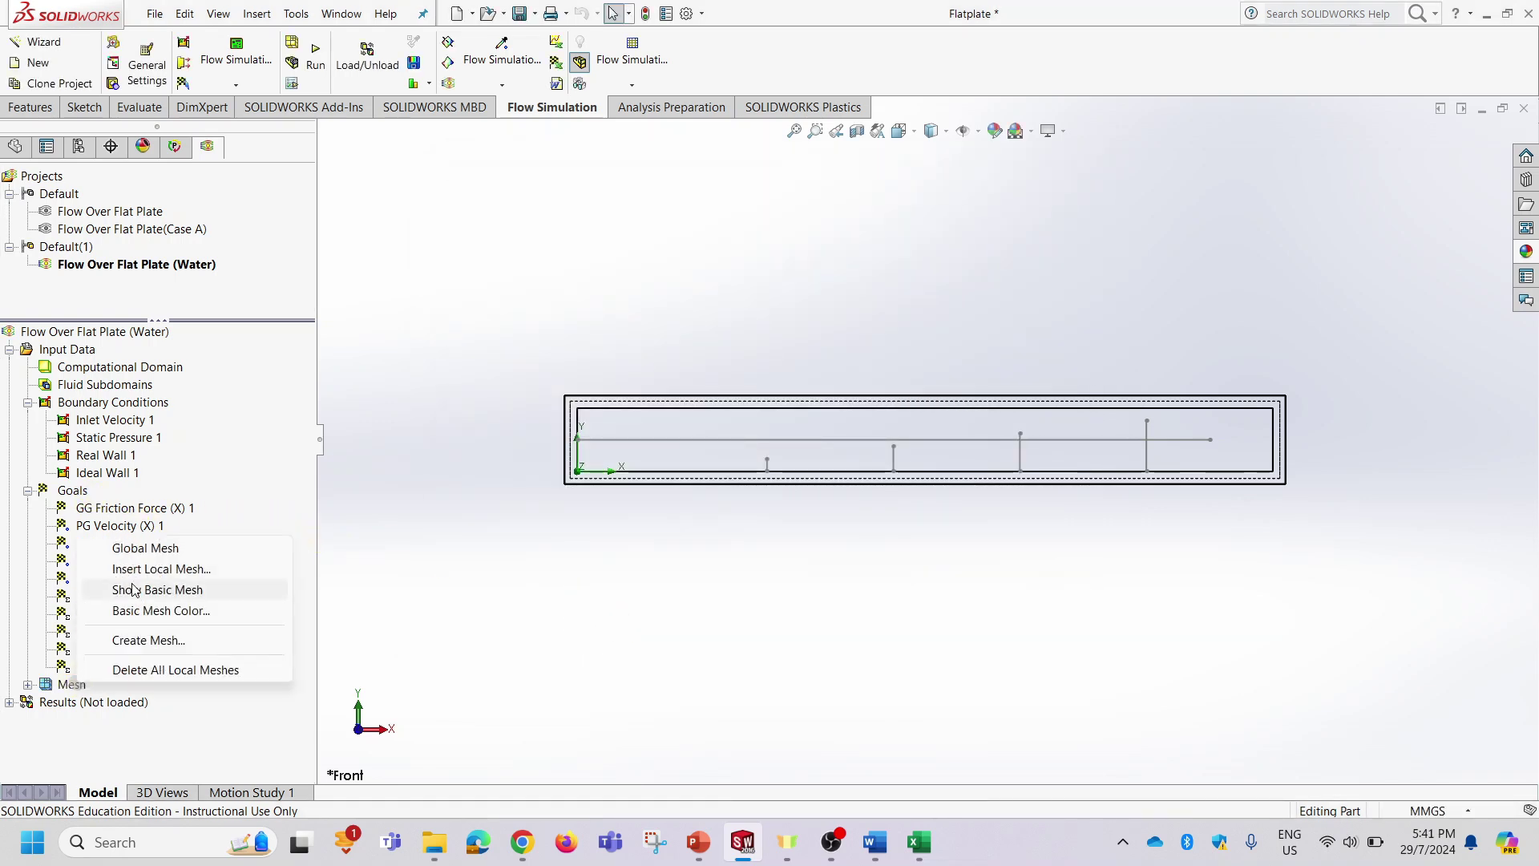
click(153, 548)
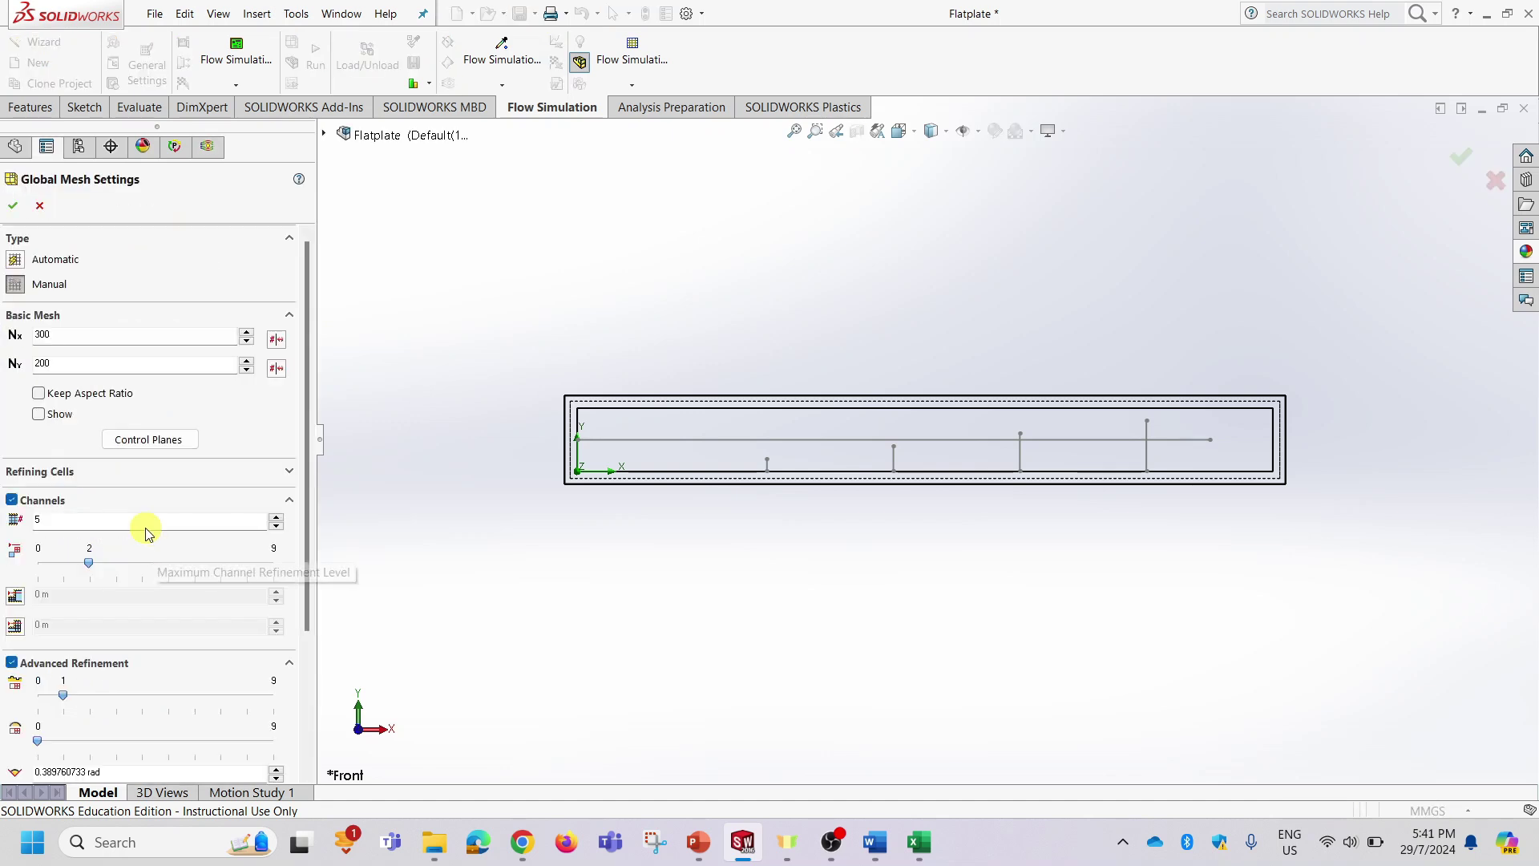
drag(69, 333, 32, 331)
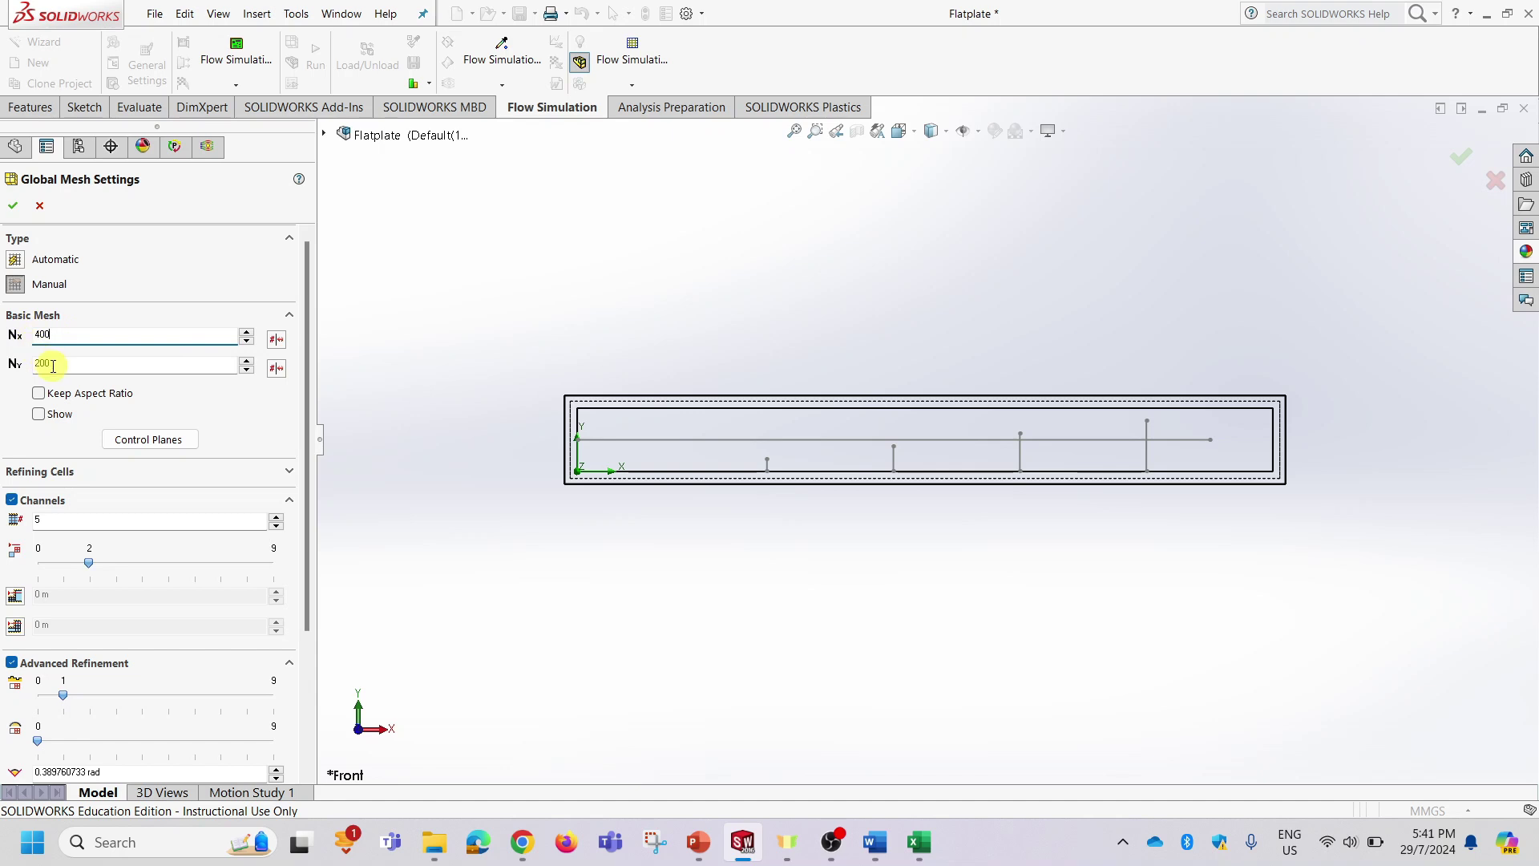
scroll(195, 648, down, 3)
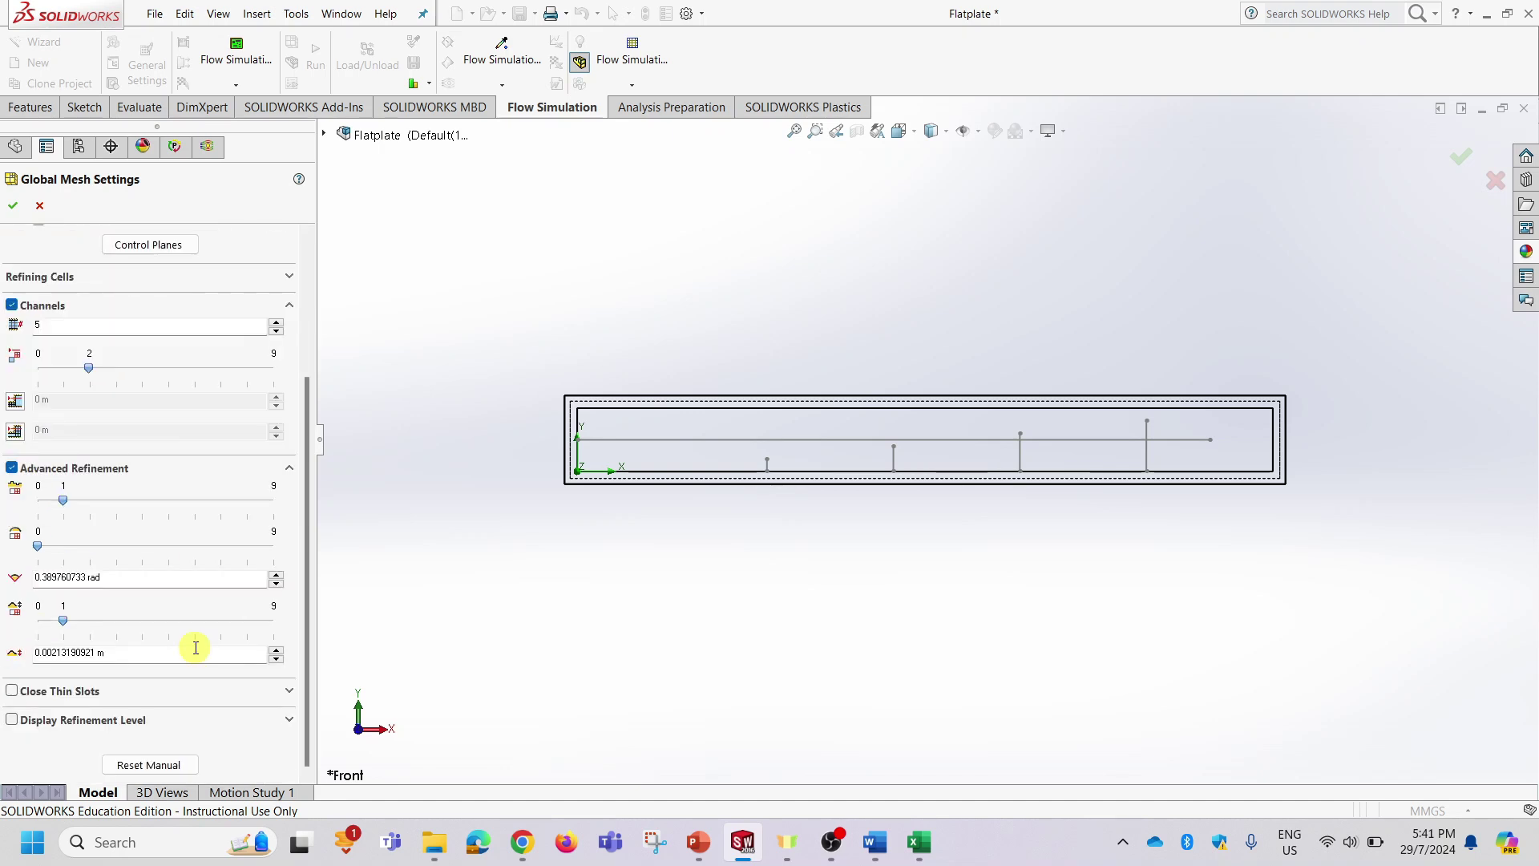
click(691, 855)
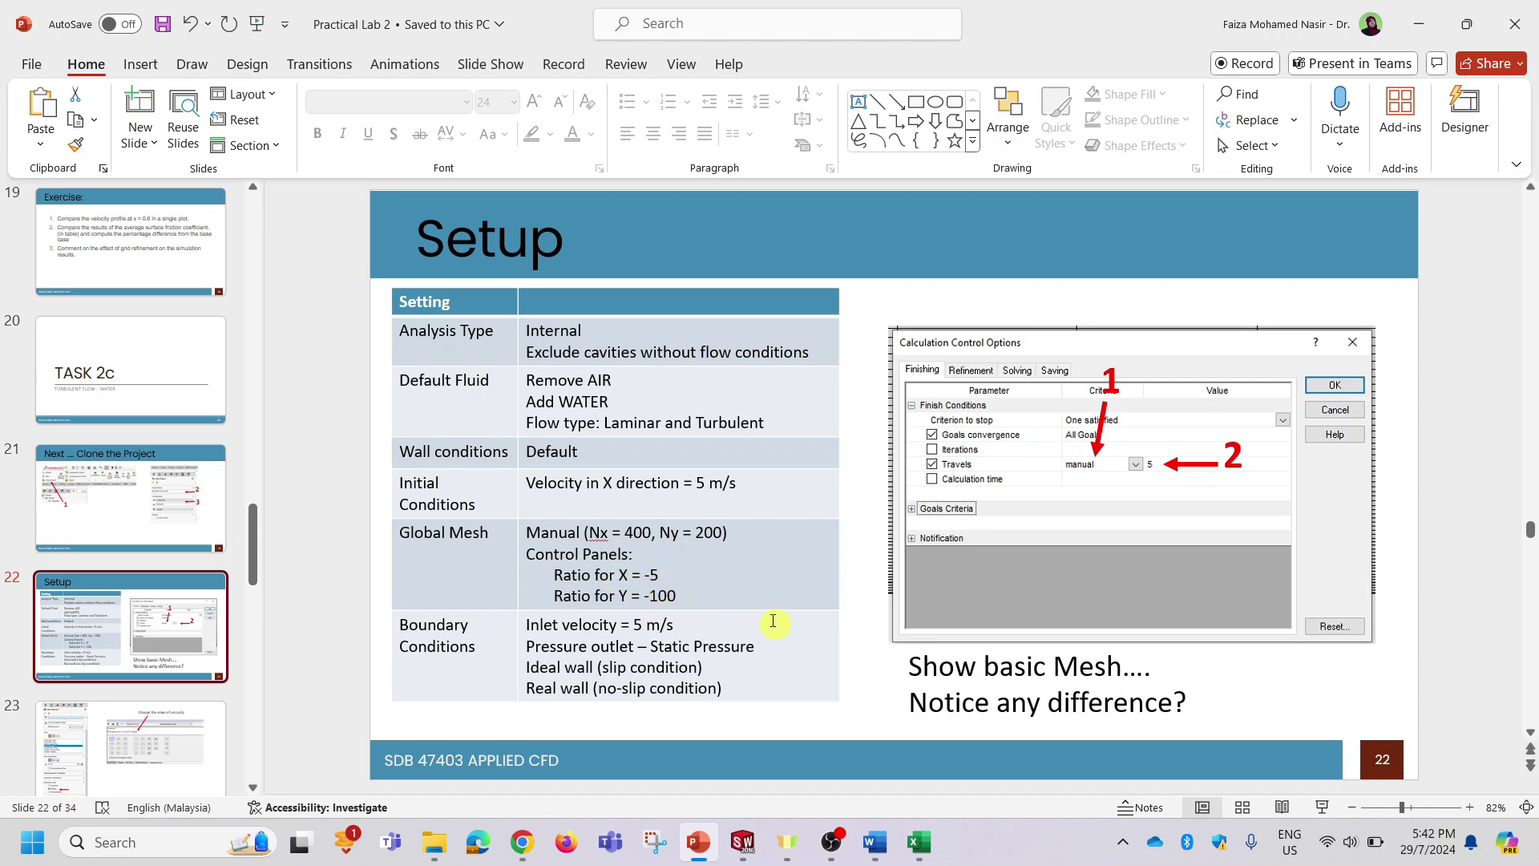
click(742, 841)
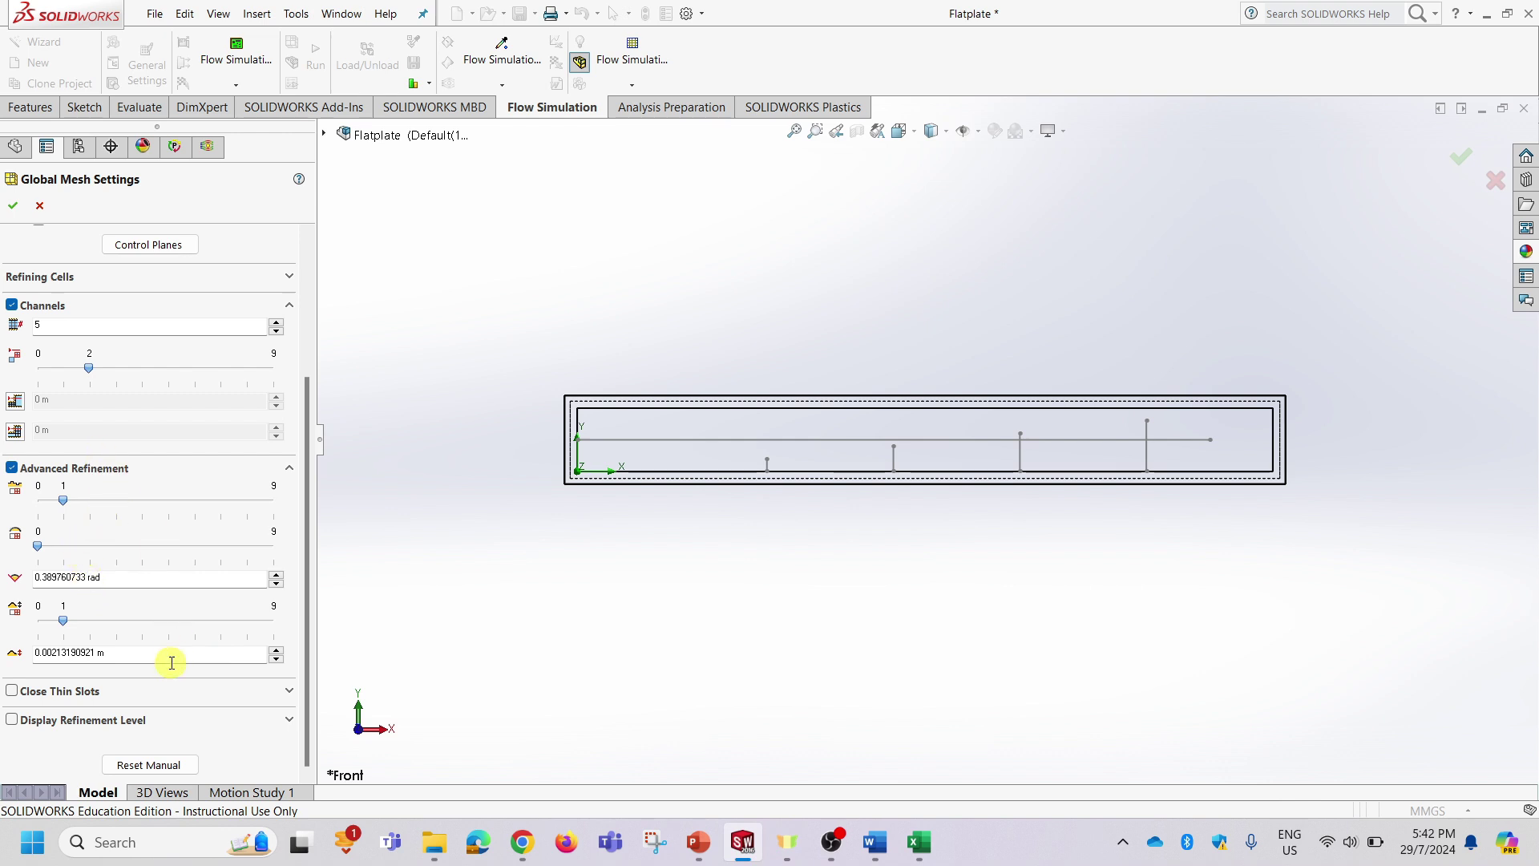
scroll(171, 668, up, 3)
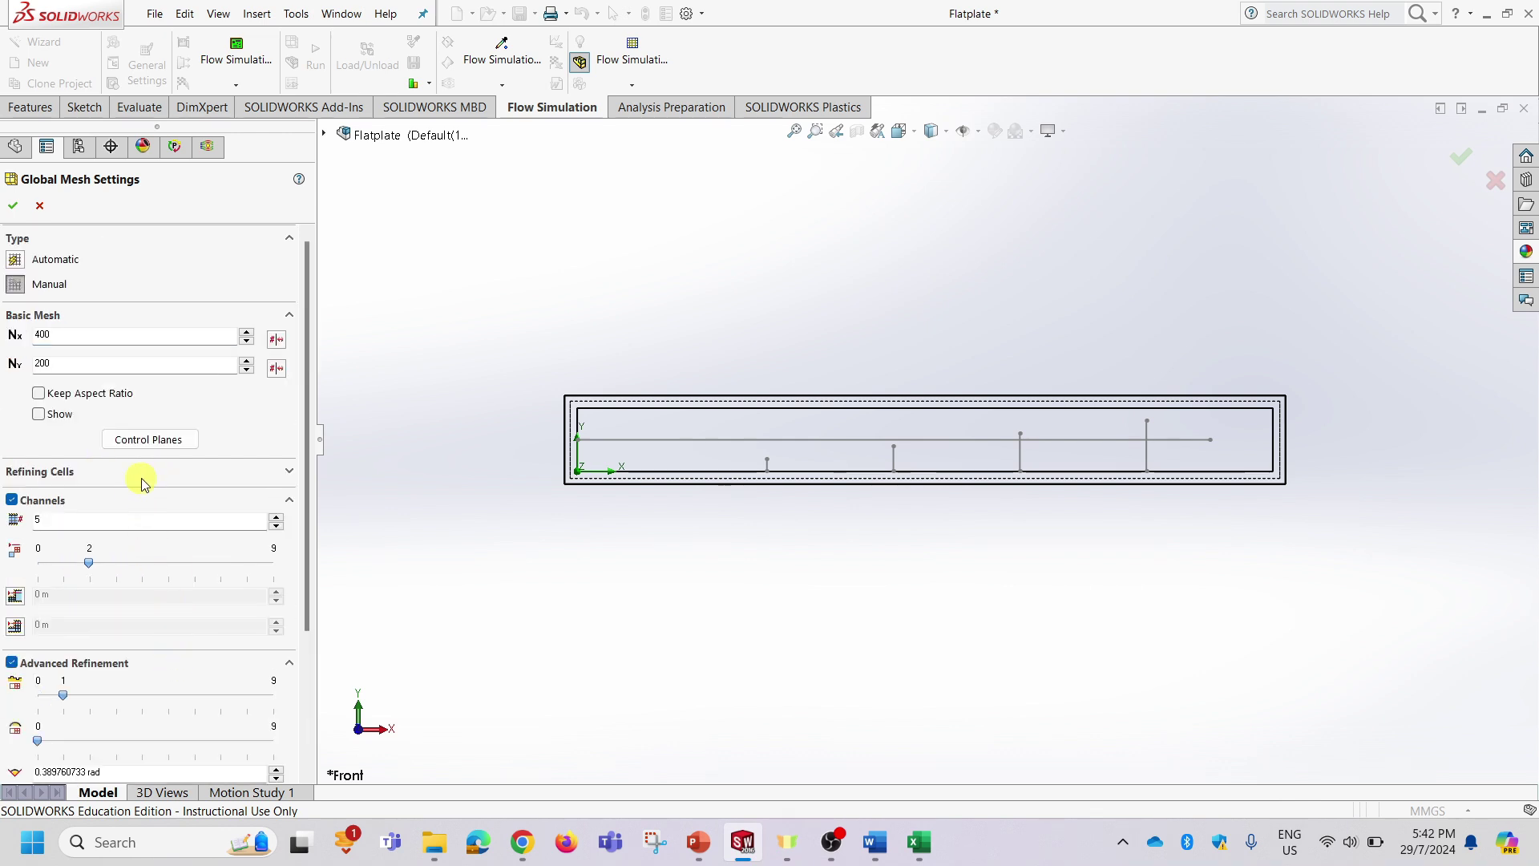
Expand Refining Cells and turn on Display Refinement Level.
click(289, 473)
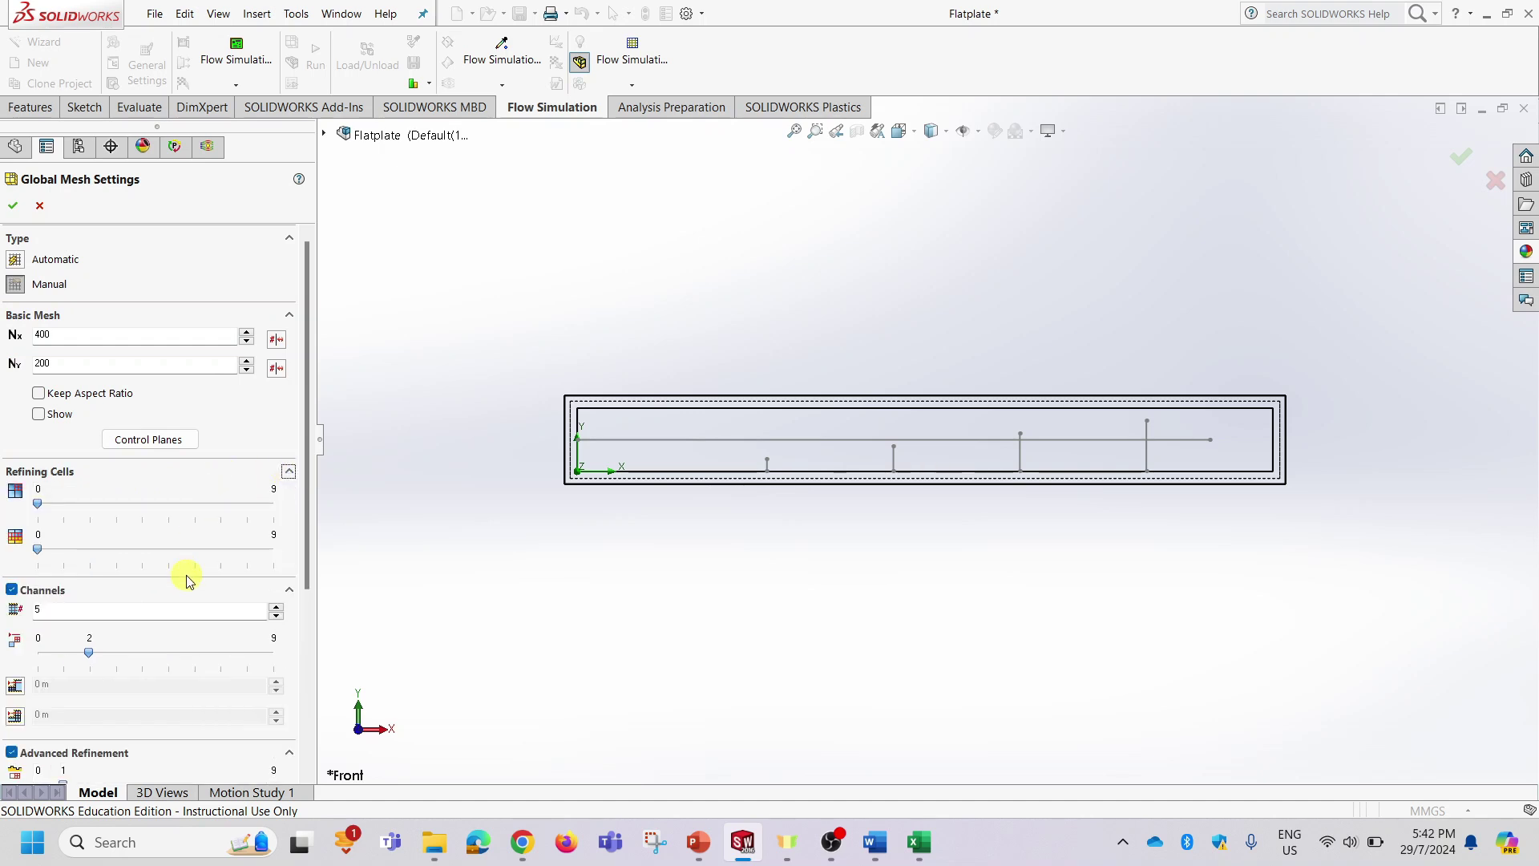
scroll(187, 579, down, 4)
click(67, 723)
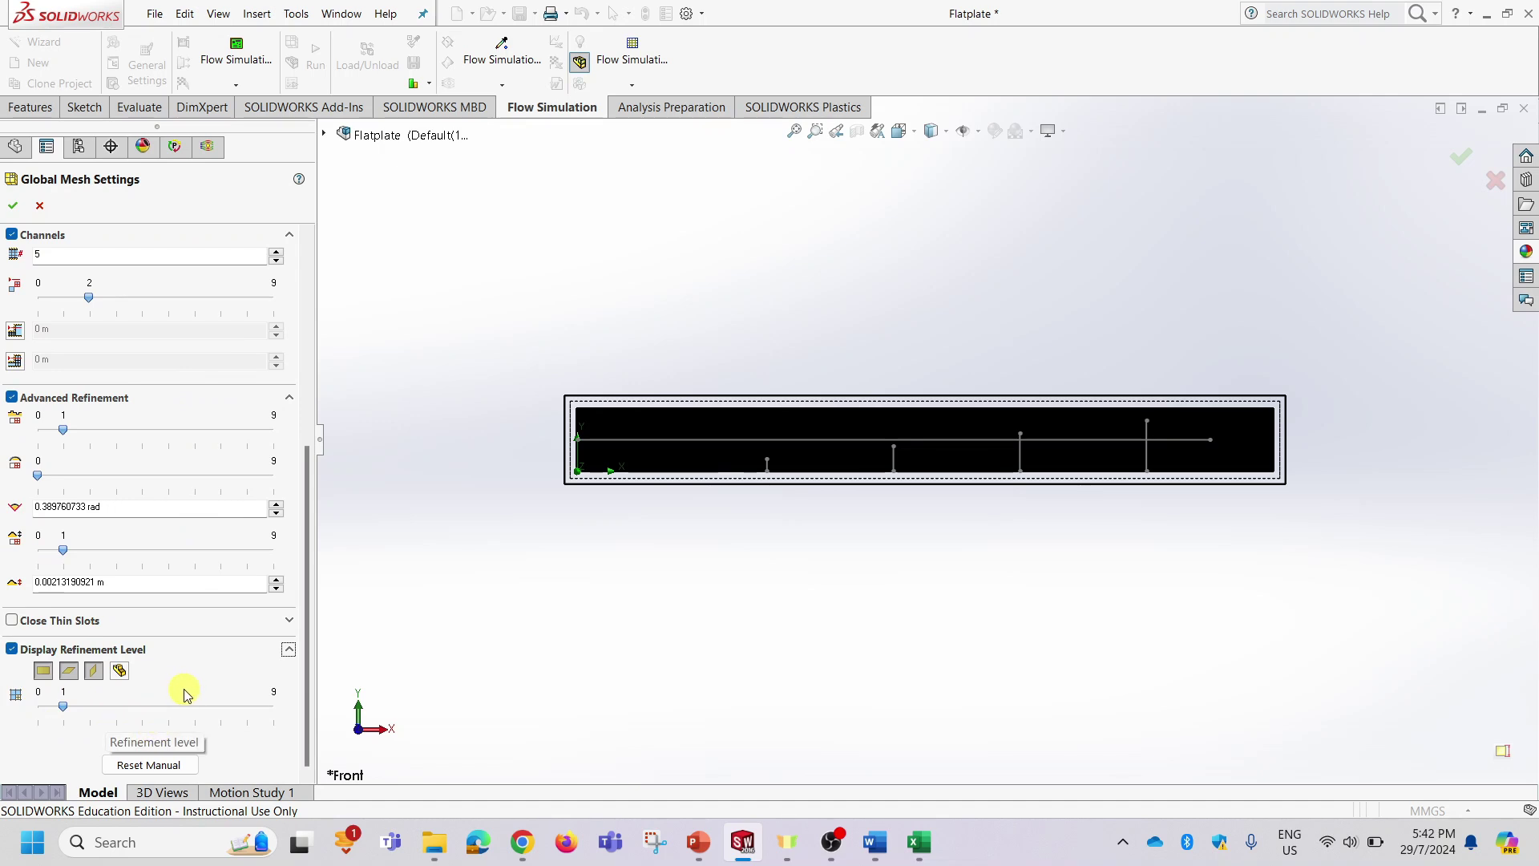
scroll(196, 577, up, 5)
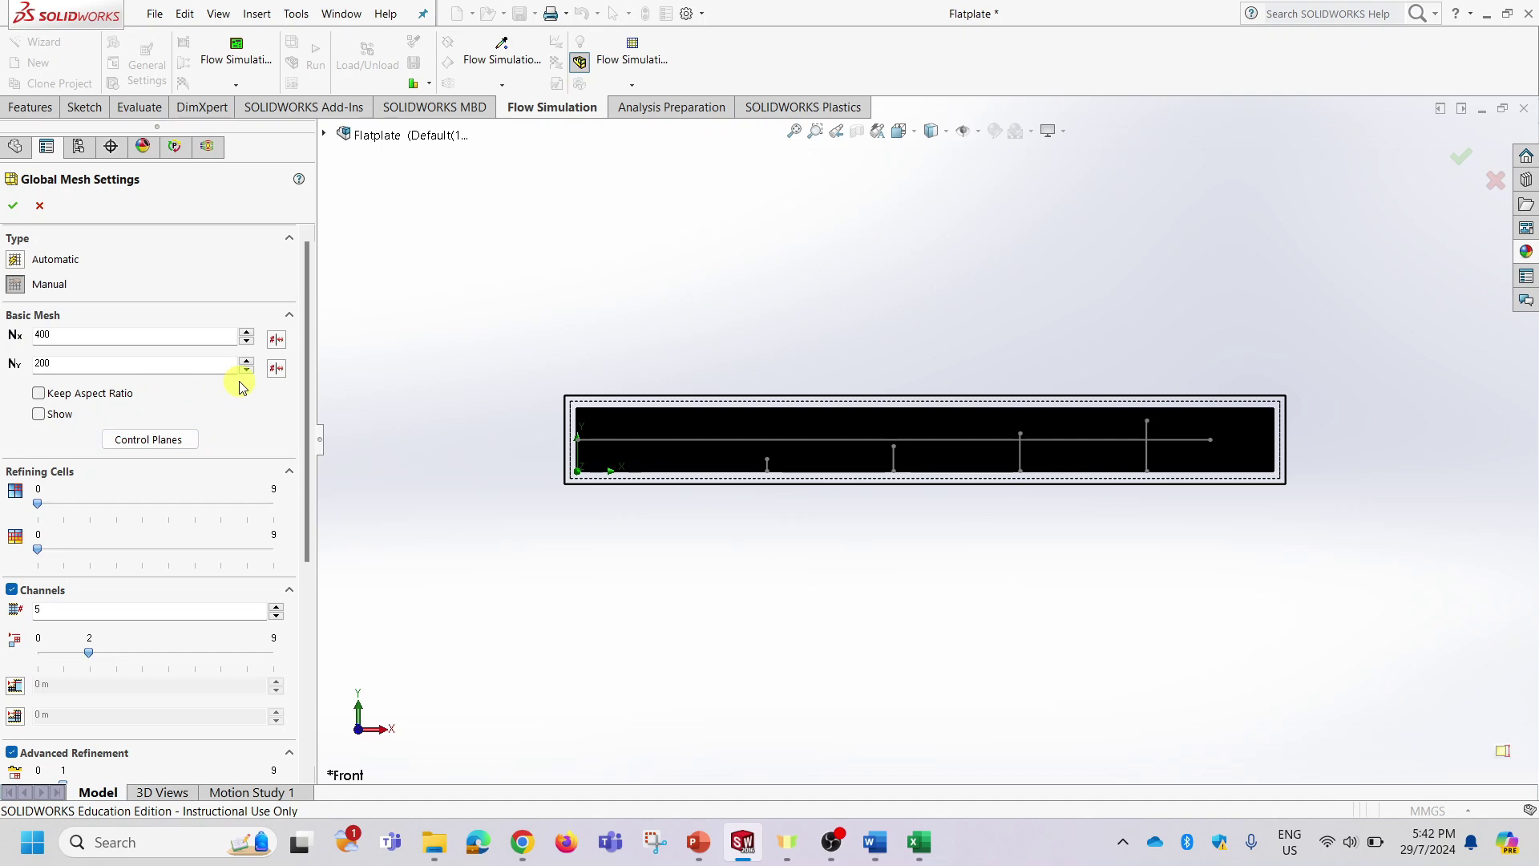
Set the X min–X max interval ratio to -5 in Control Planes and start editing the Y ratio.
click(173, 440)
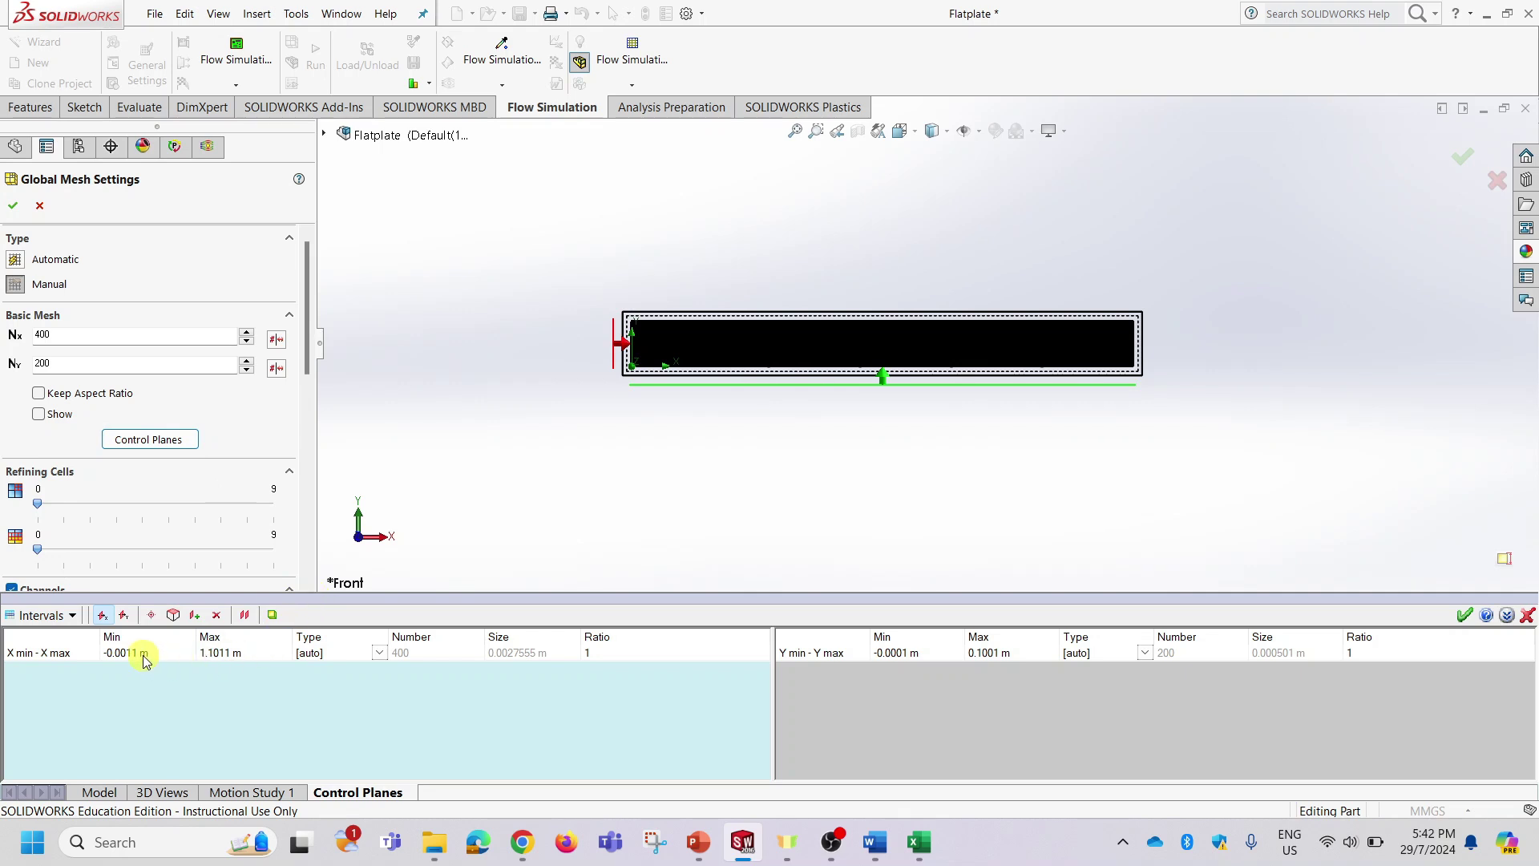
click(696, 853)
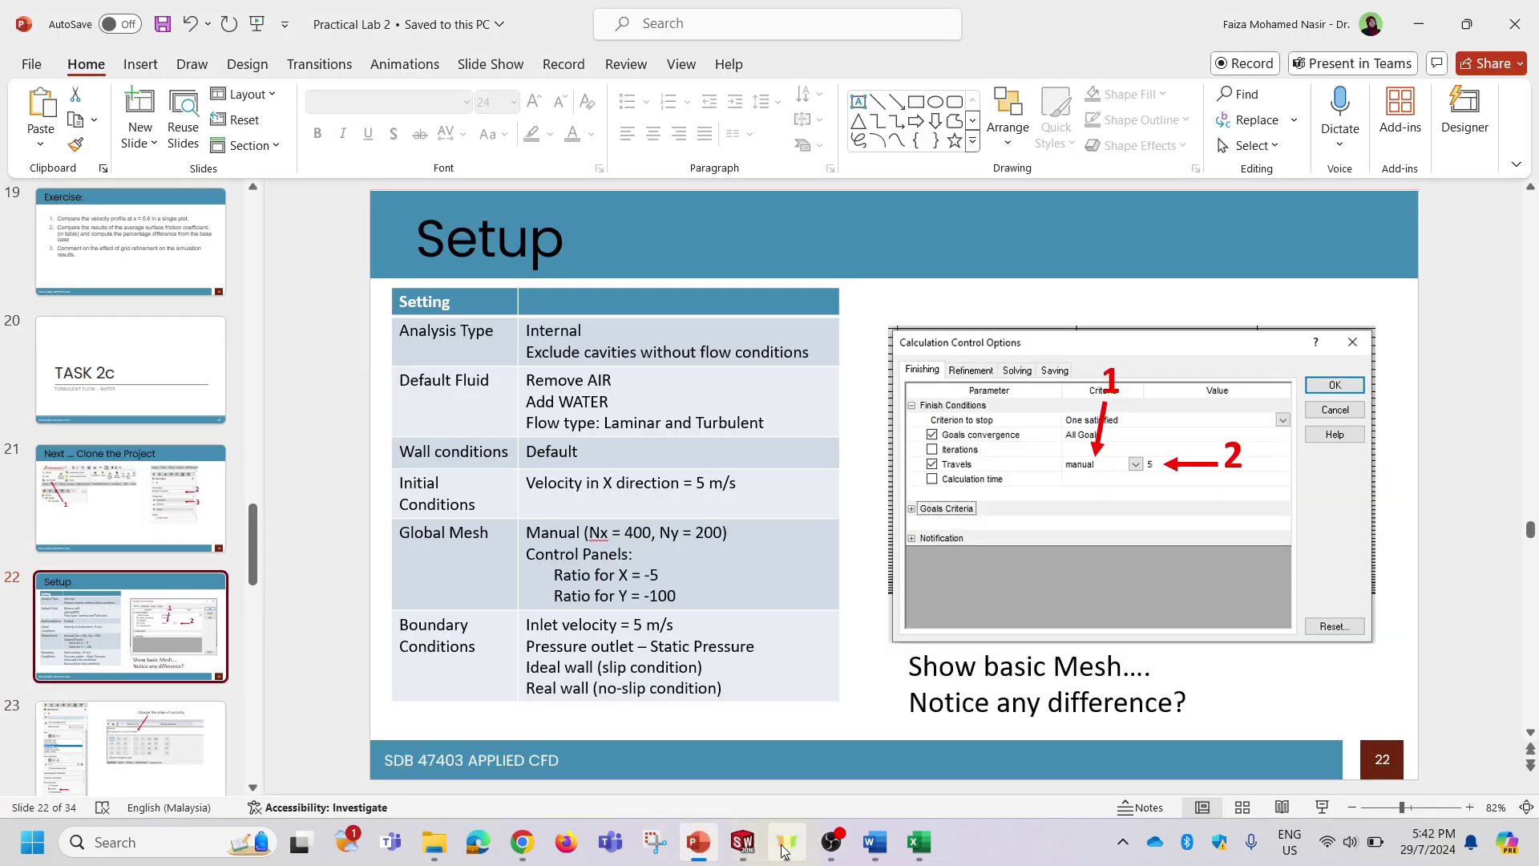
mouse_move(784, 851)
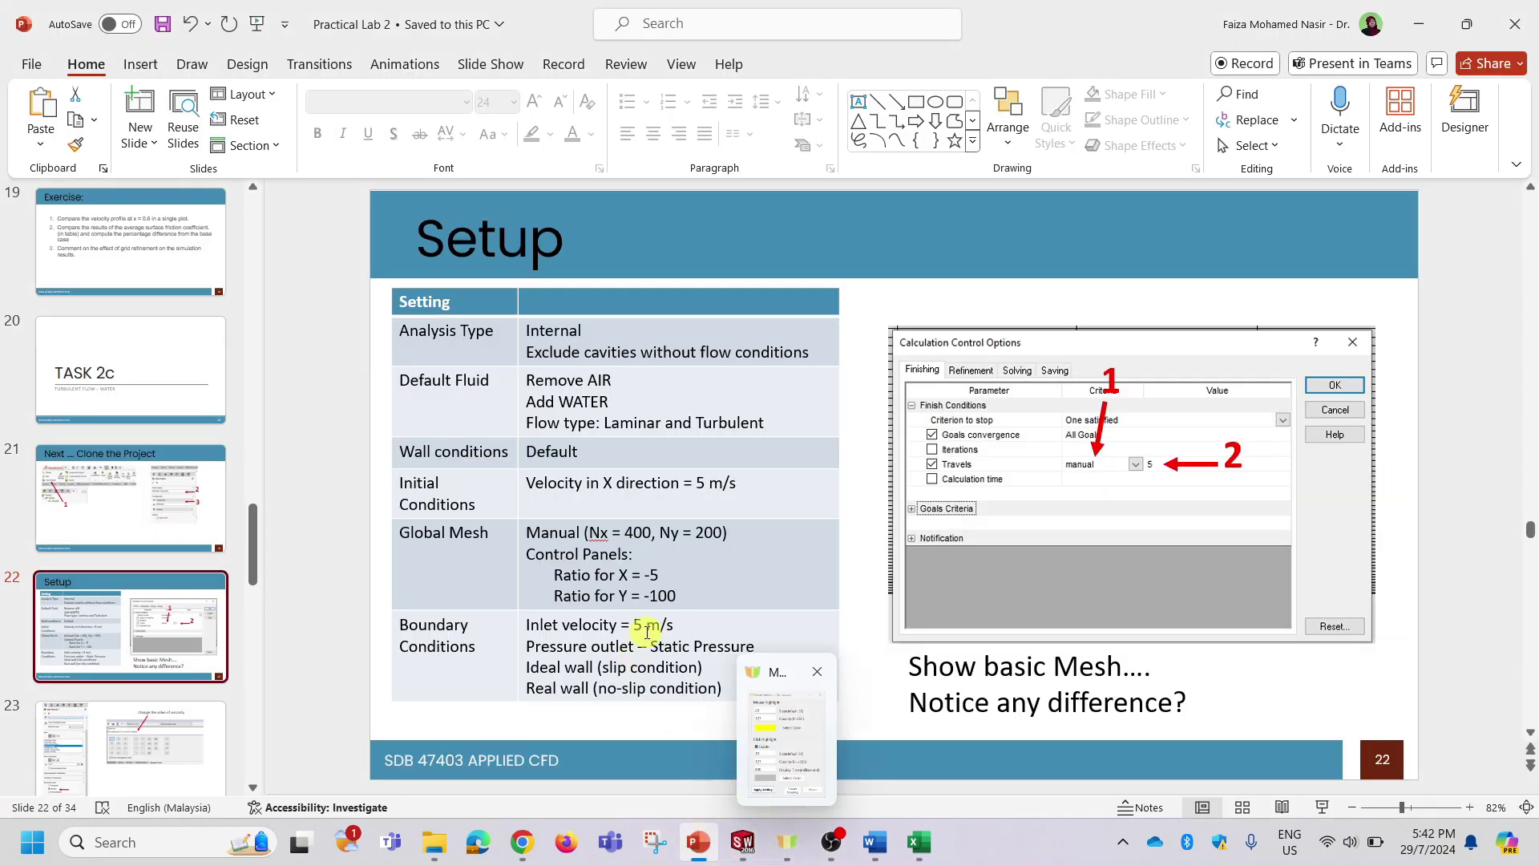
click(744, 850)
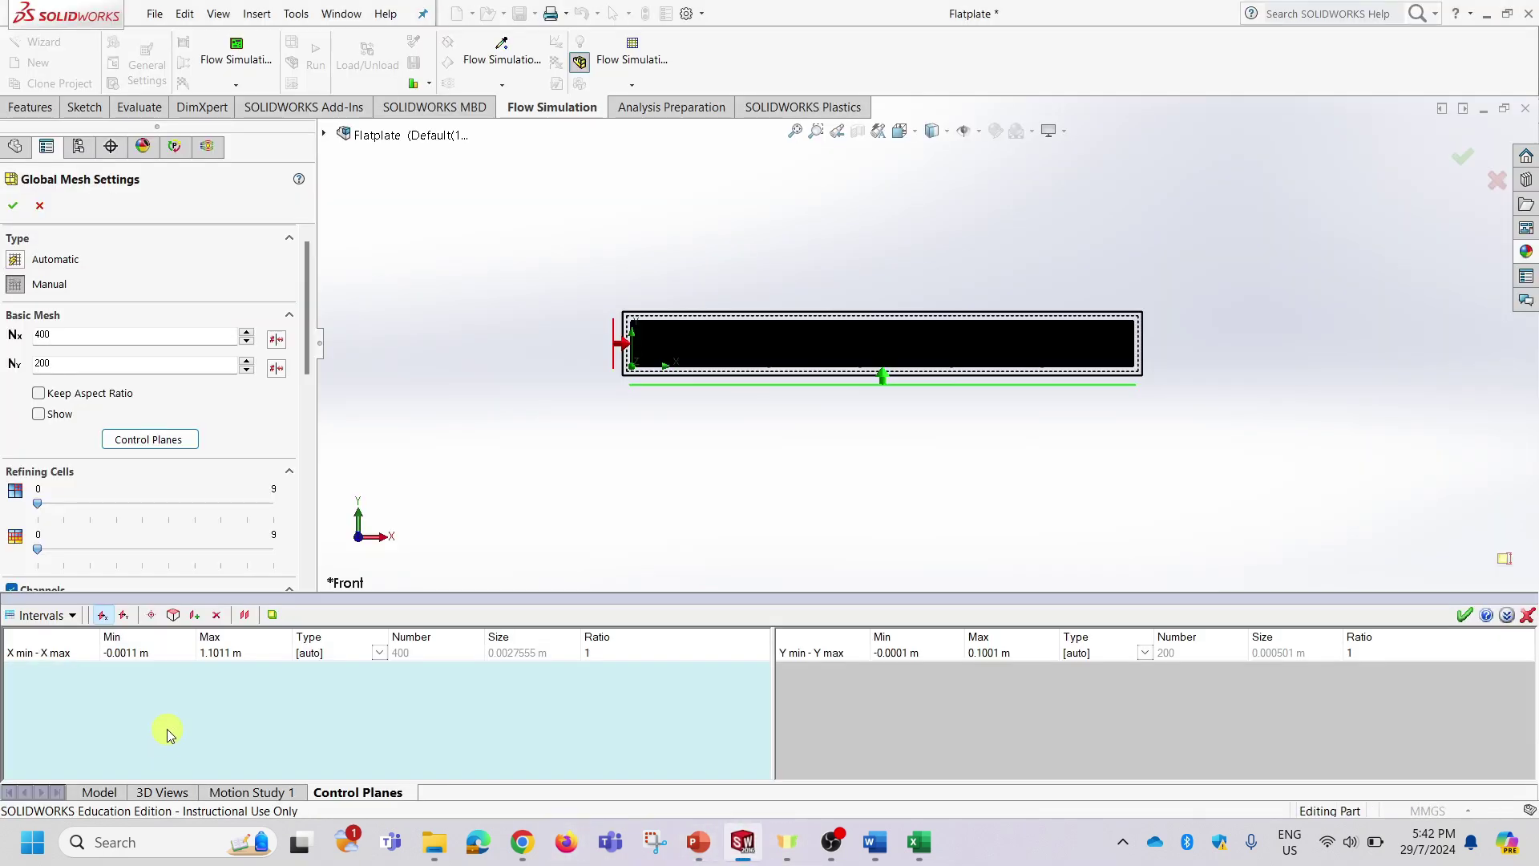
click(596, 655)
click(1361, 656)
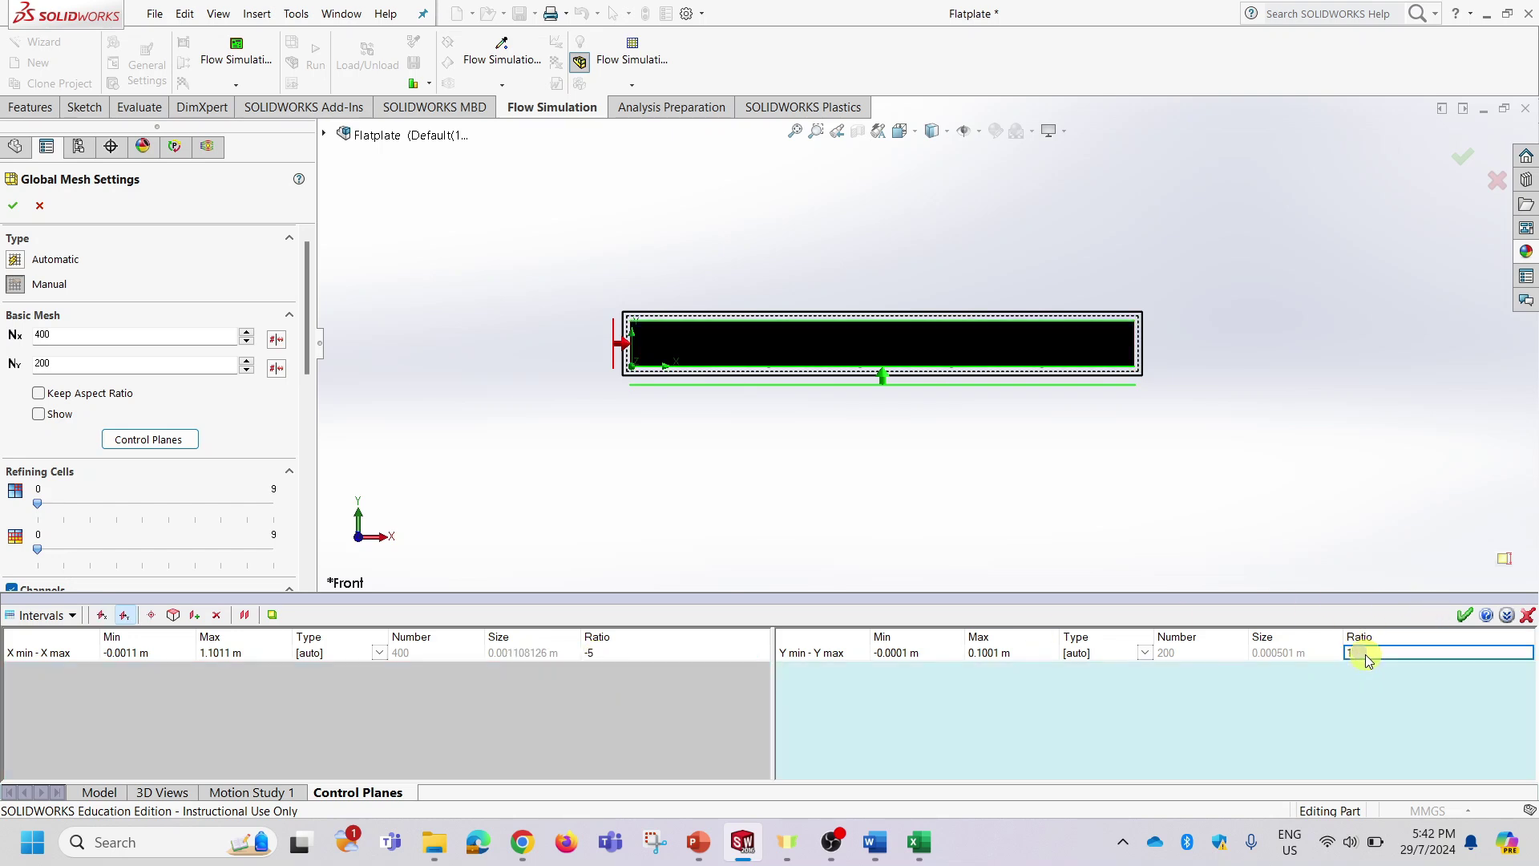
click(1366, 655)
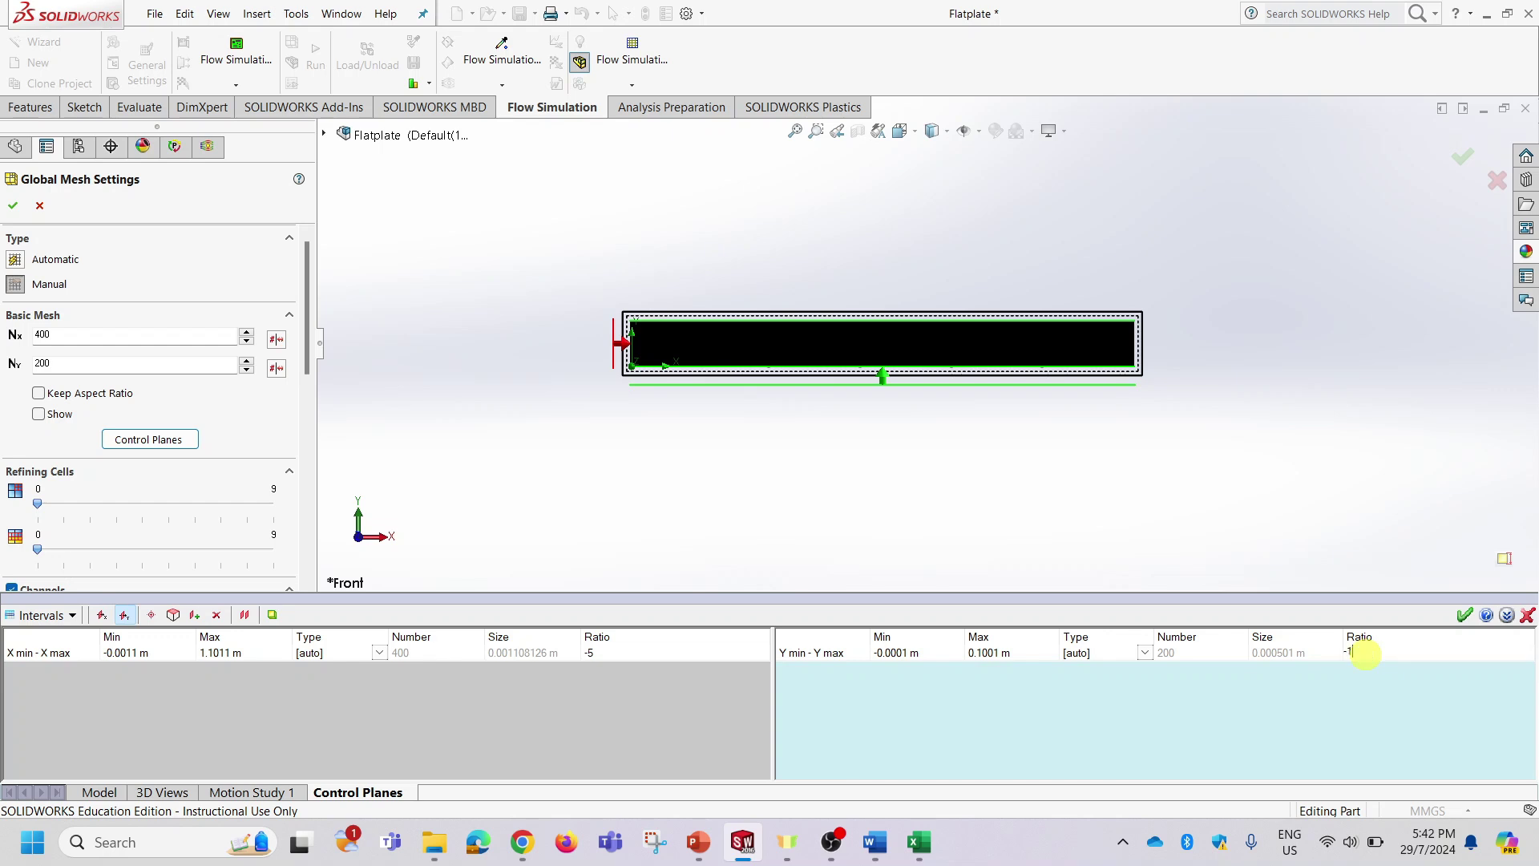
Apply the -100 Y ratio and zoom into the mesh clustered at the plate's corner.
click(1464, 615)
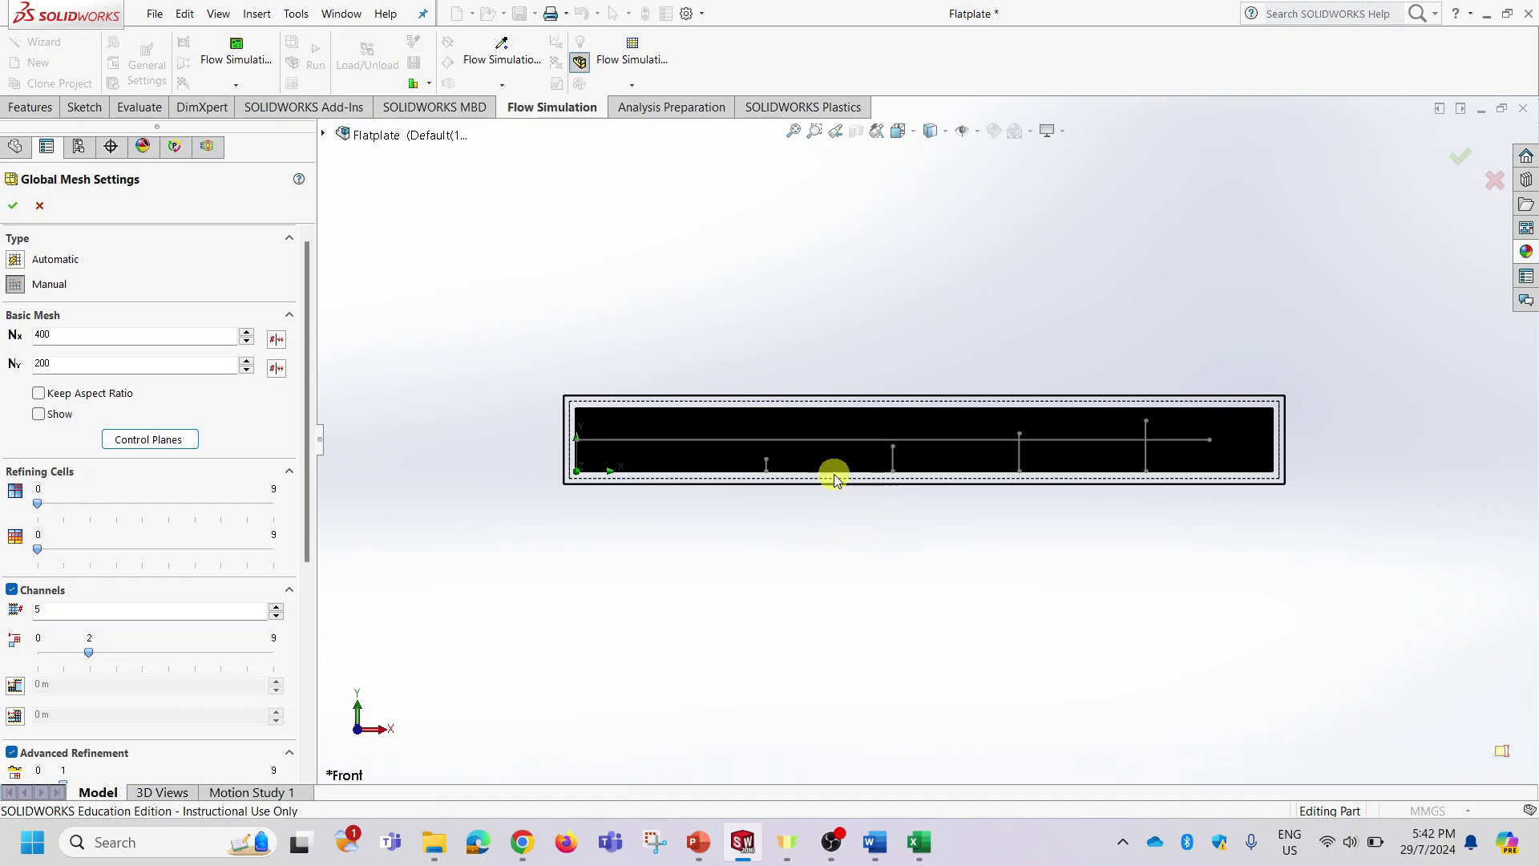
click(814, 131)
drag(549, 408, 626, 481)
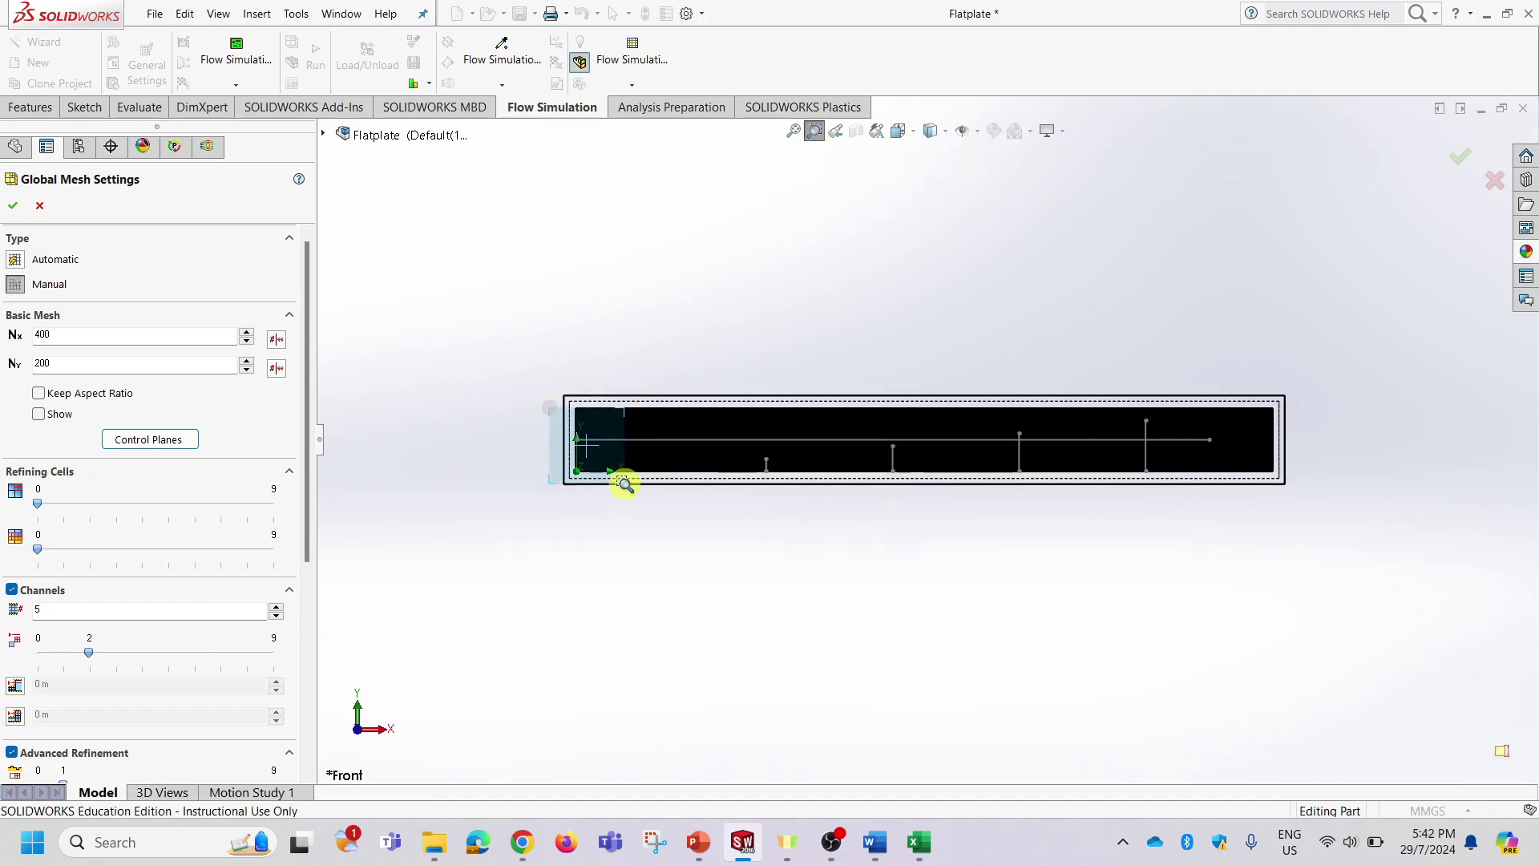
drag(789, 530, 967, 710)
drag(687, 519, 934, 708)
drag(550, 425, 917, 642)
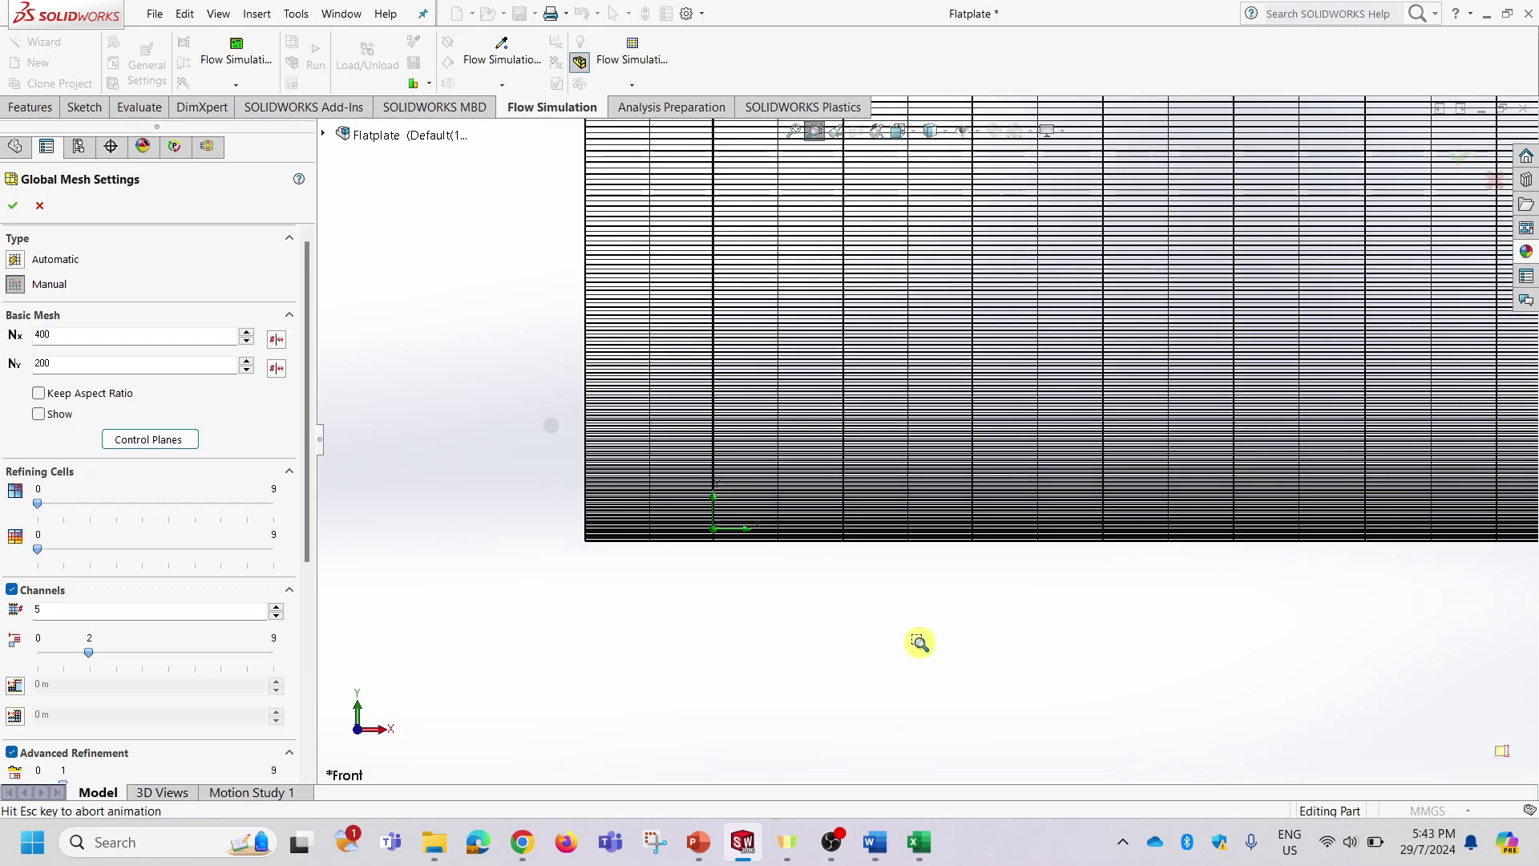
drag(441, 290, 1018, 533)
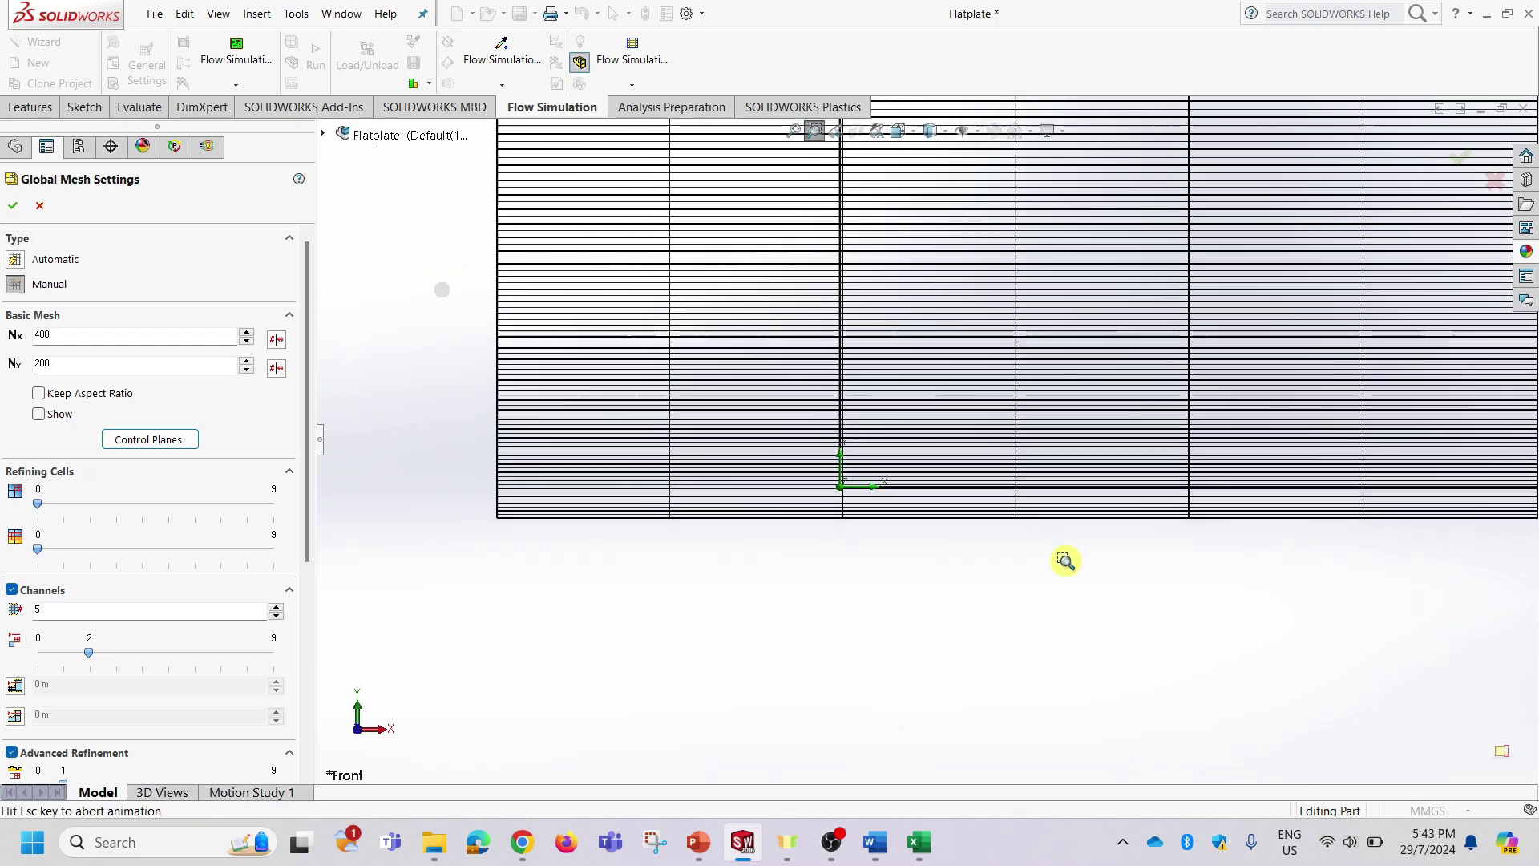
key(f)
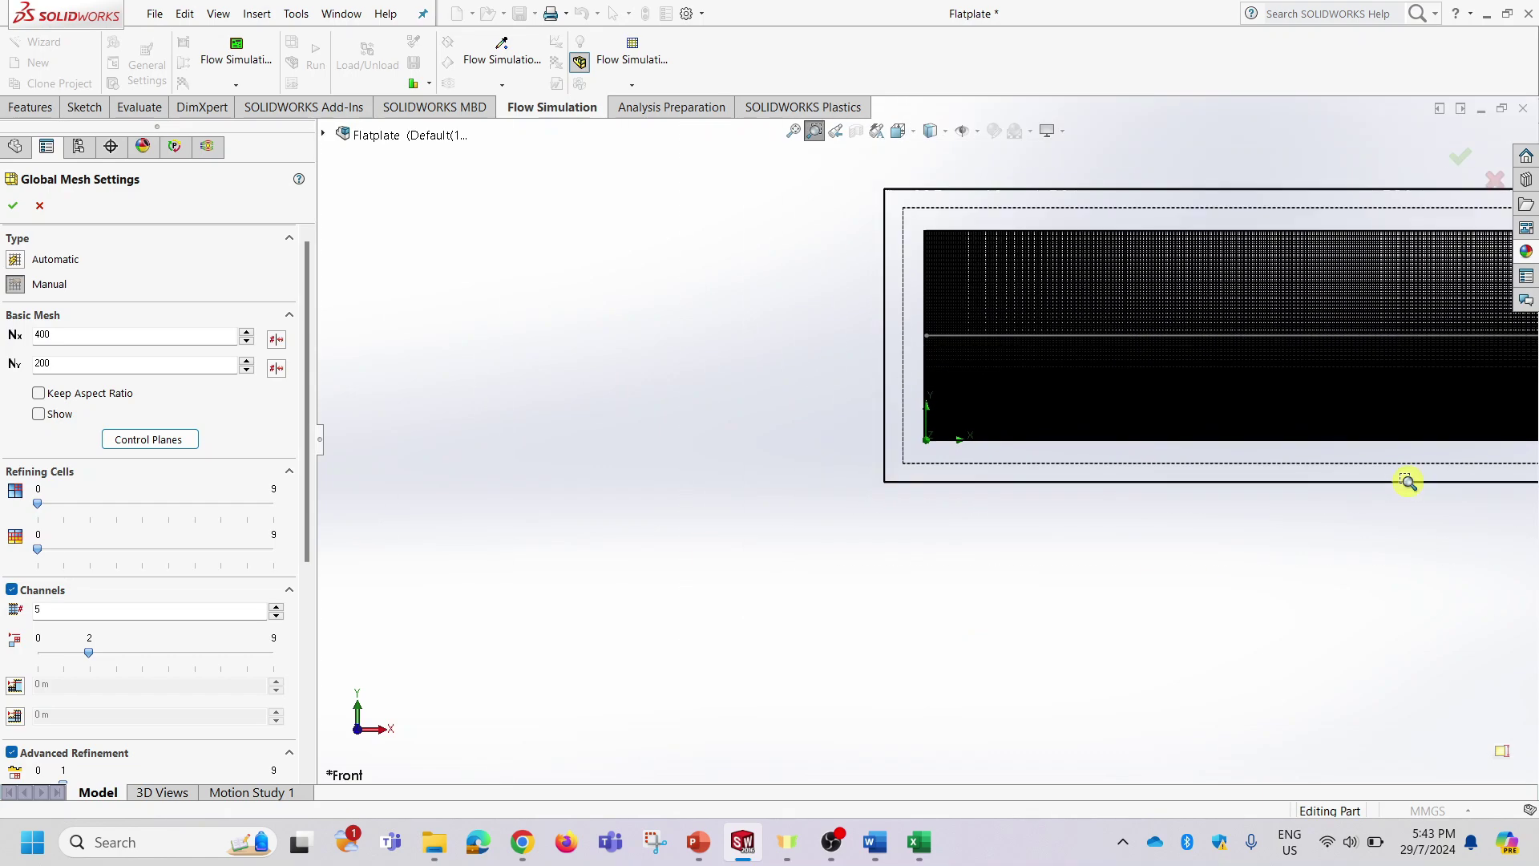
scroll(1144, 320, down, 5)
scroll(786, 513, down, 3)
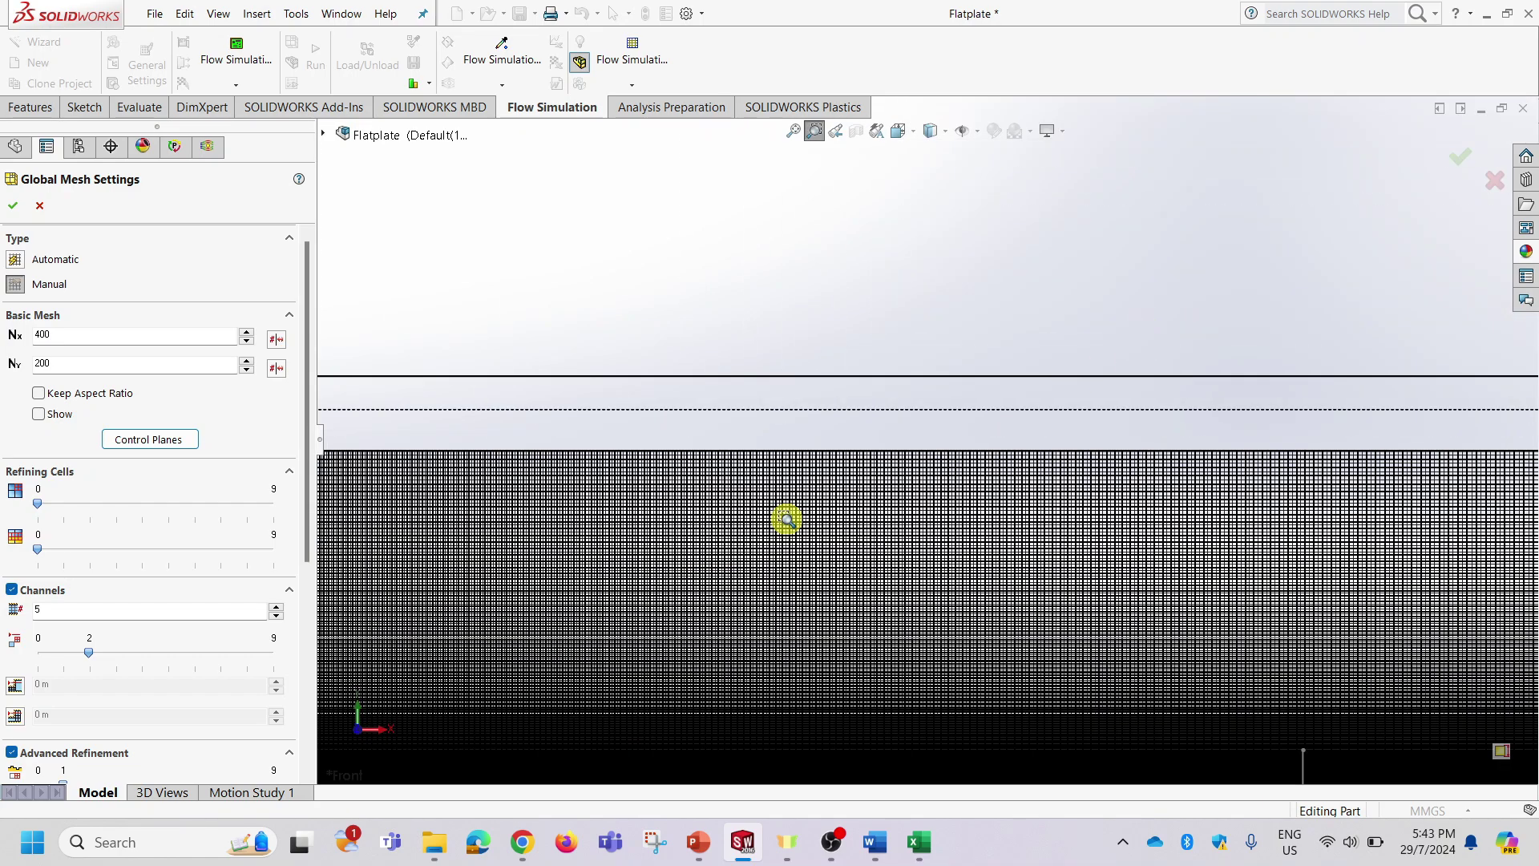
Confirm the global mesh settings and check the setup slide for reference.
click(12, 210)
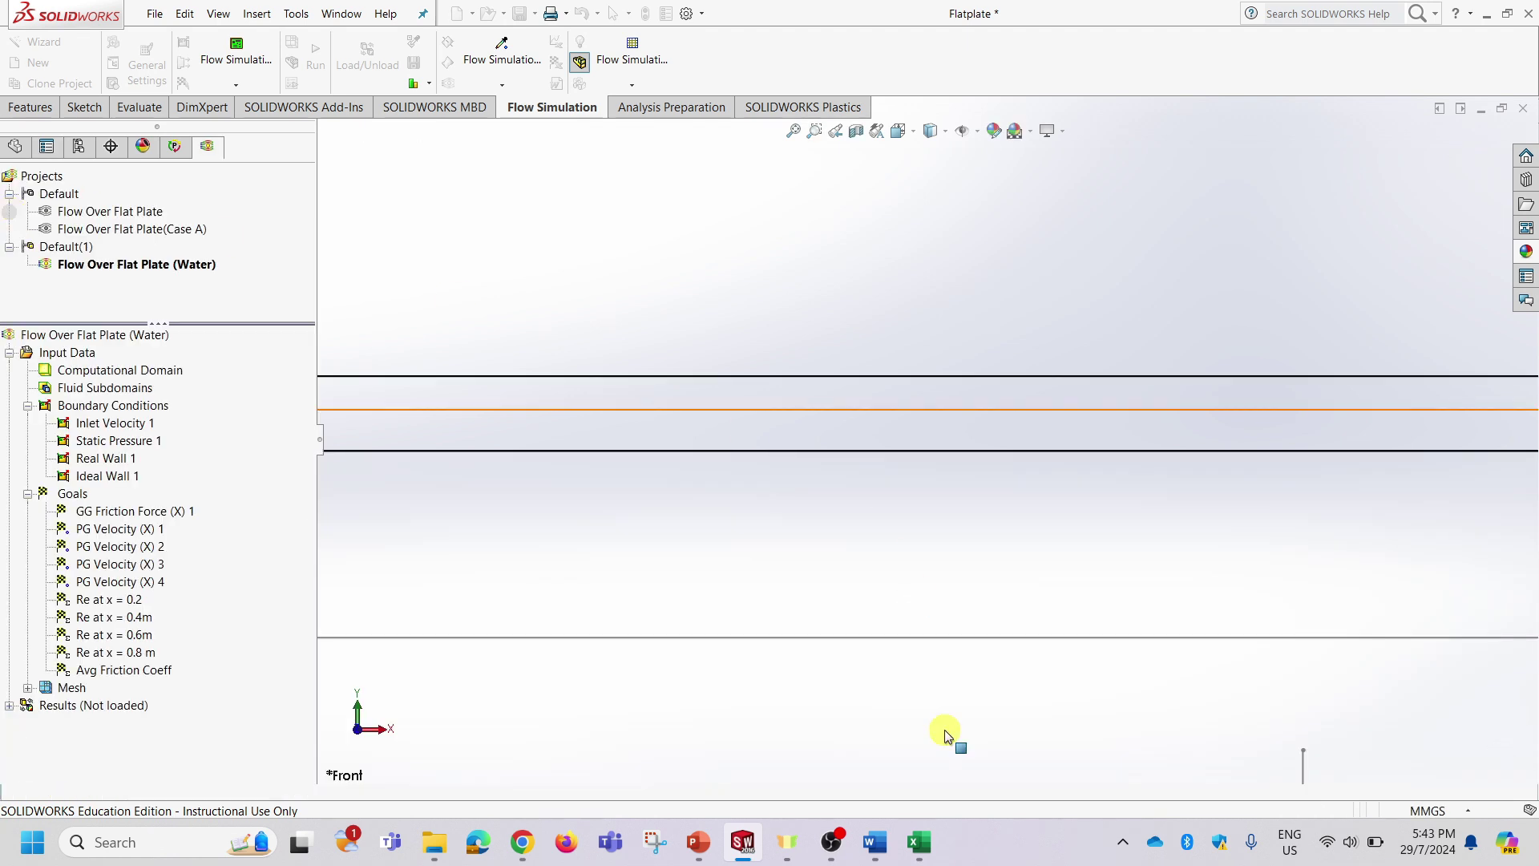
click(700, 843)
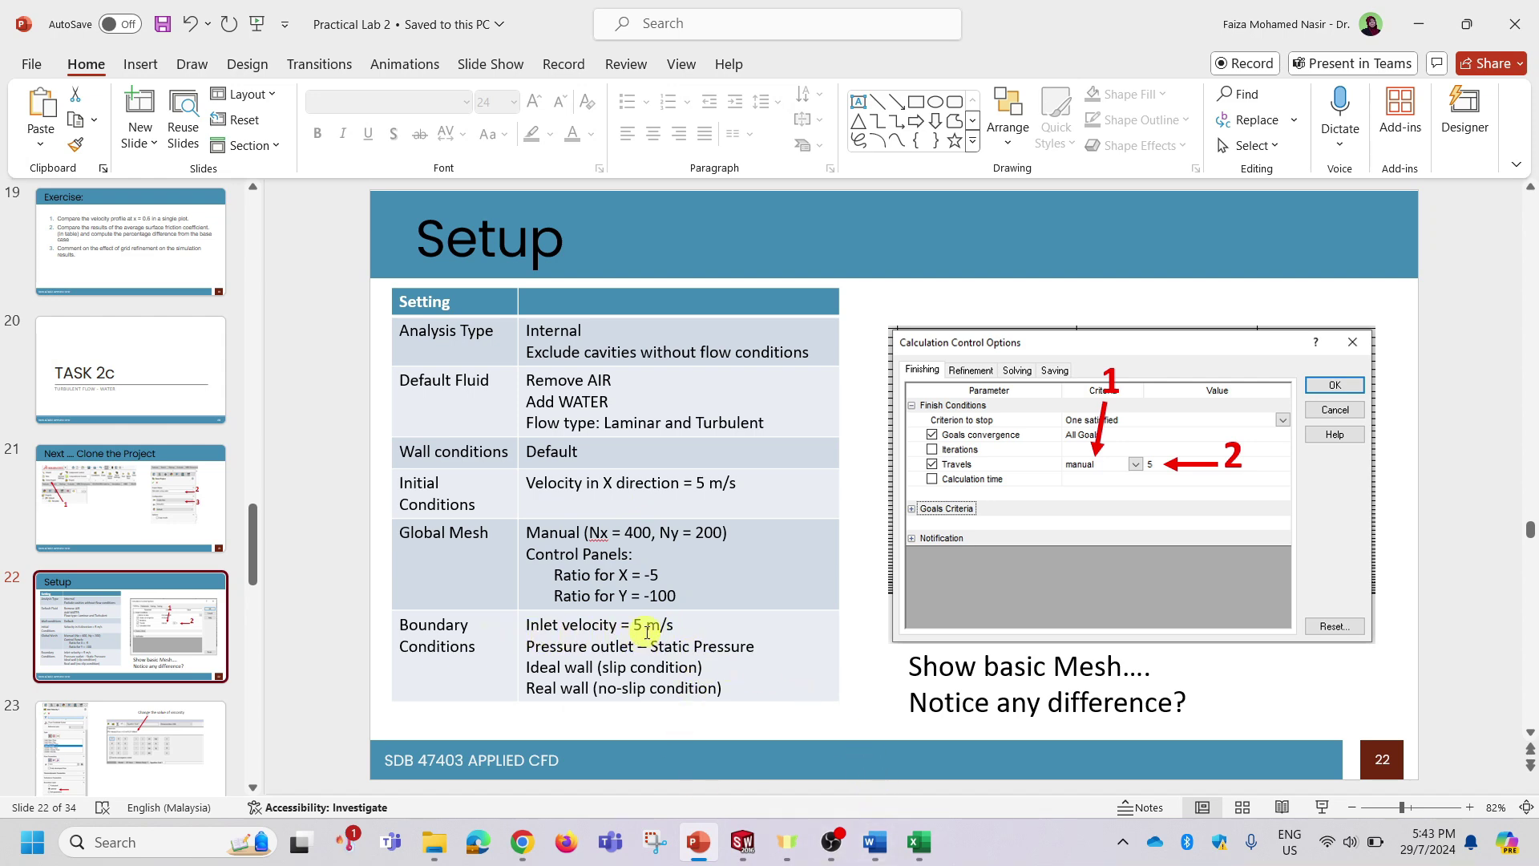
click(753, 852)
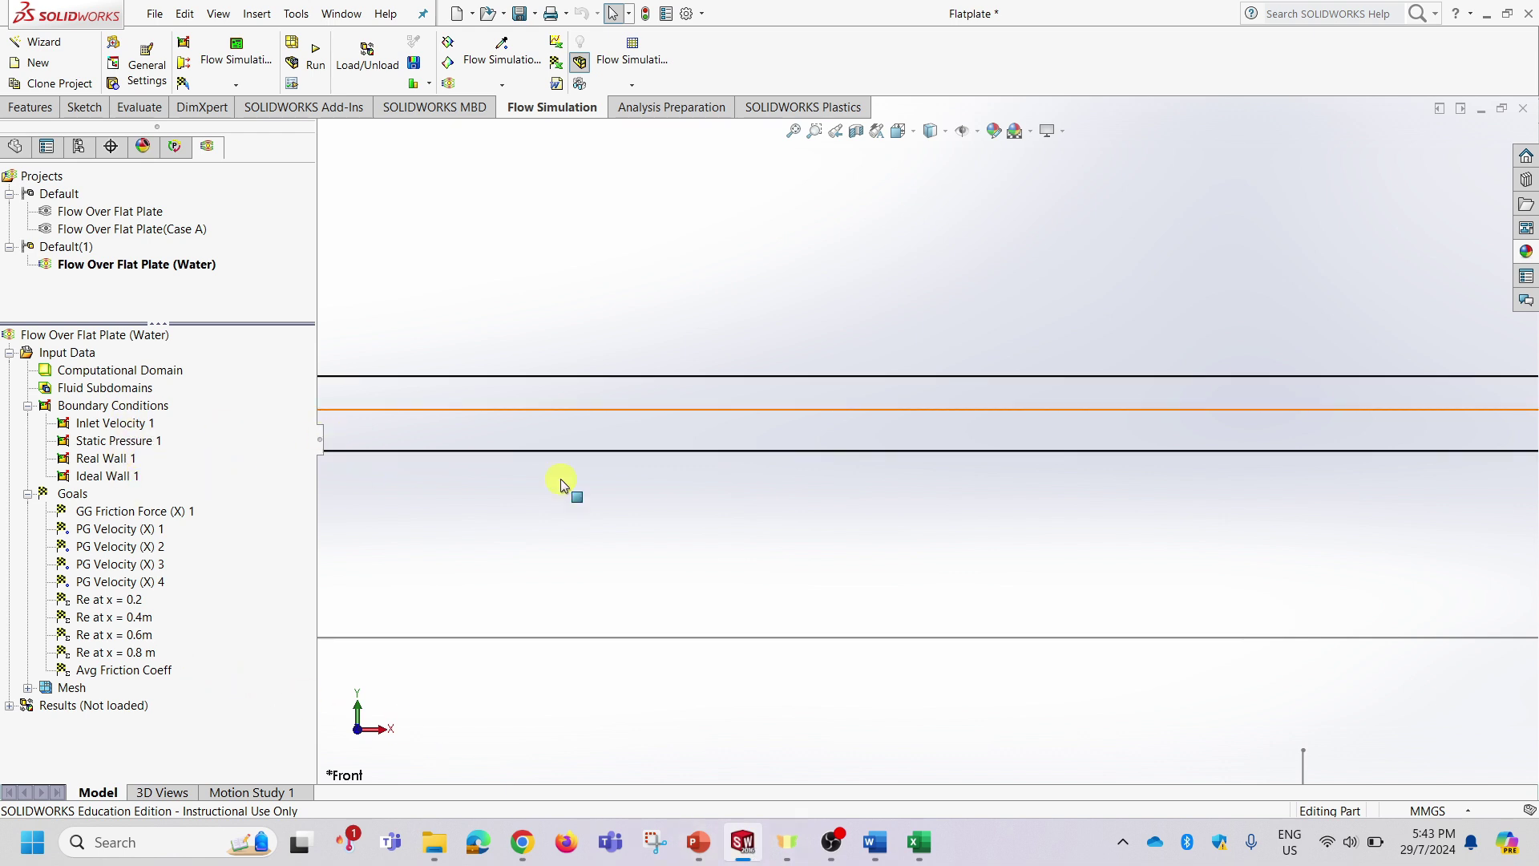
Display the inlet velocity, static pressure, real wall and ideal wall conditions on the model.
scroll(649, 521, up, 5)
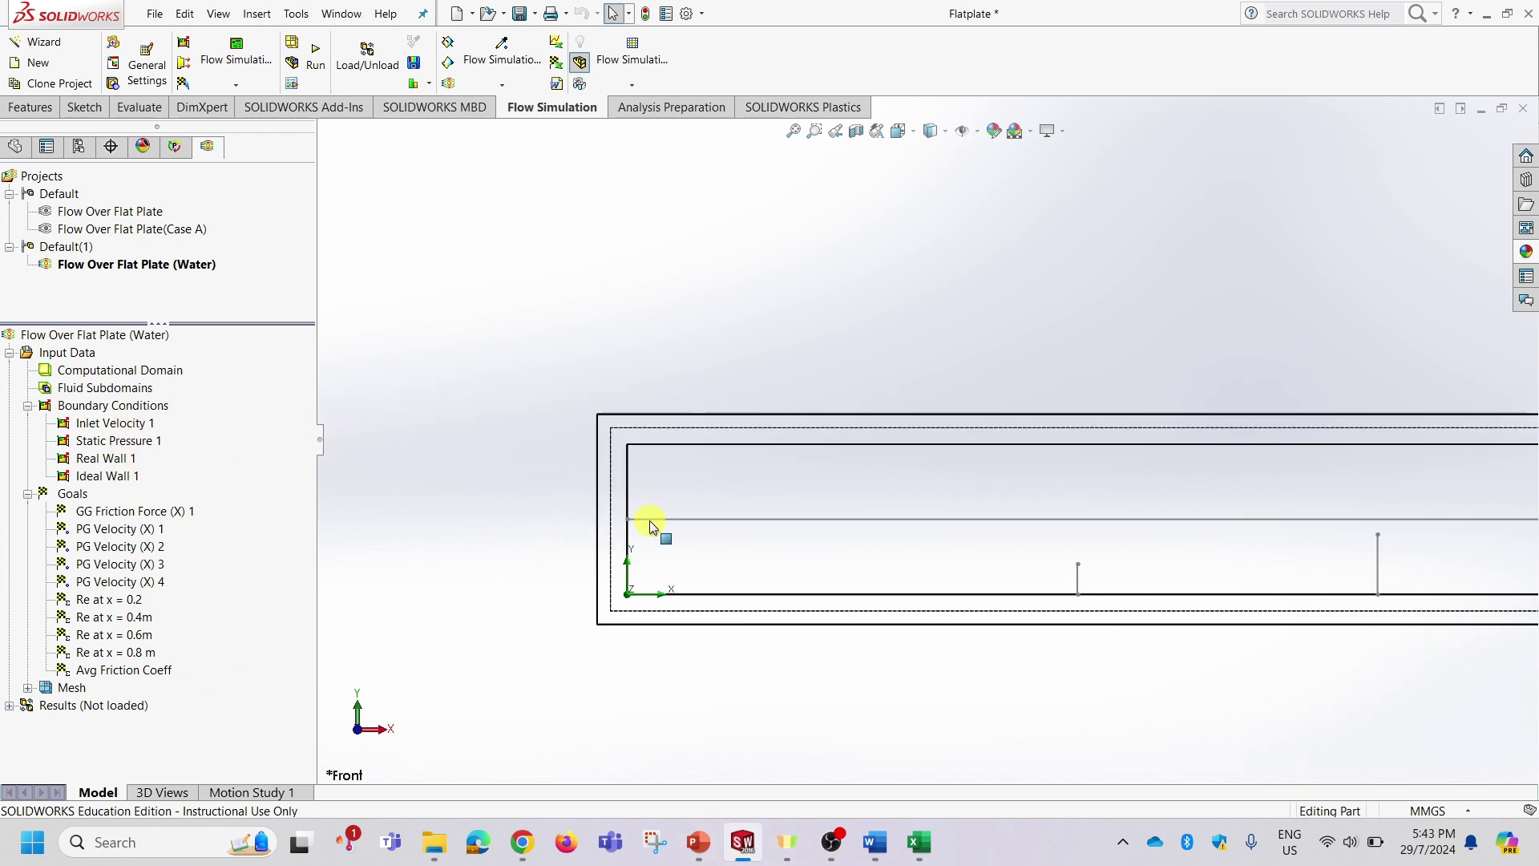
click(104, 425)
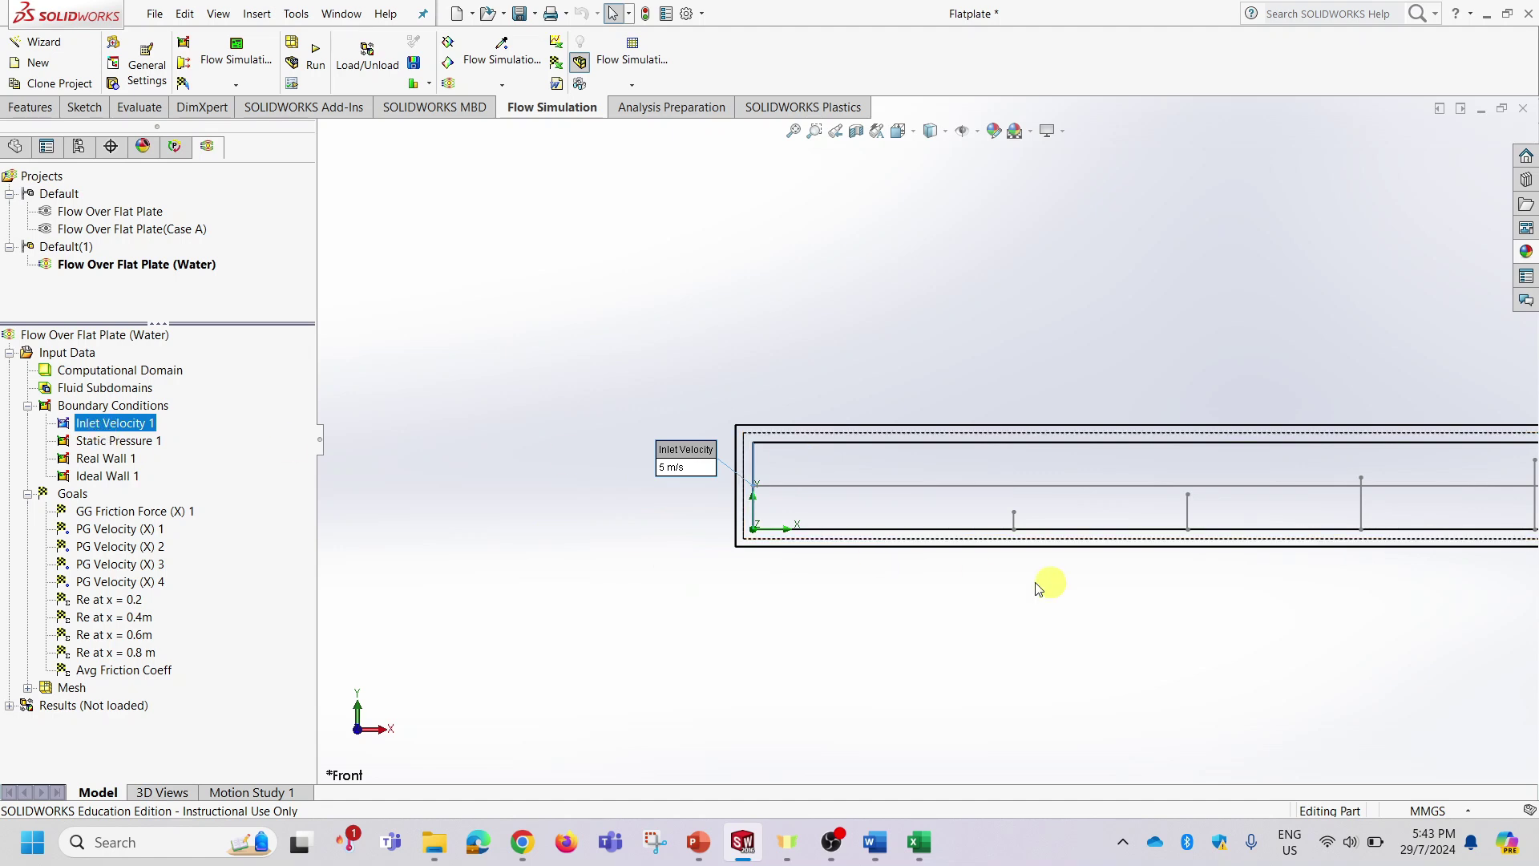
scroll(1049, 584, up, 3)
click(134, 447)
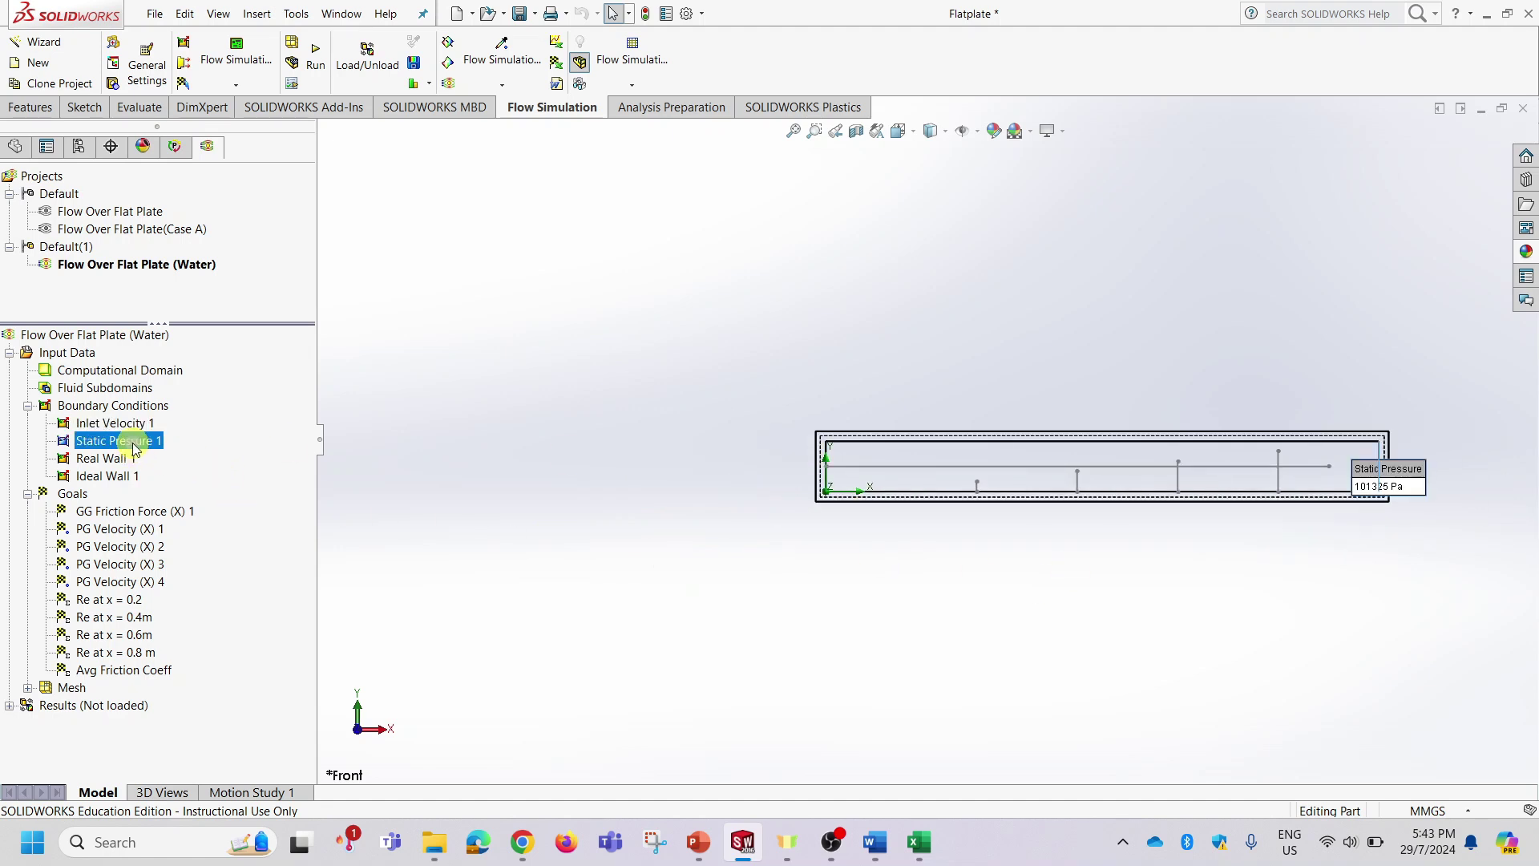
click(114, 461)
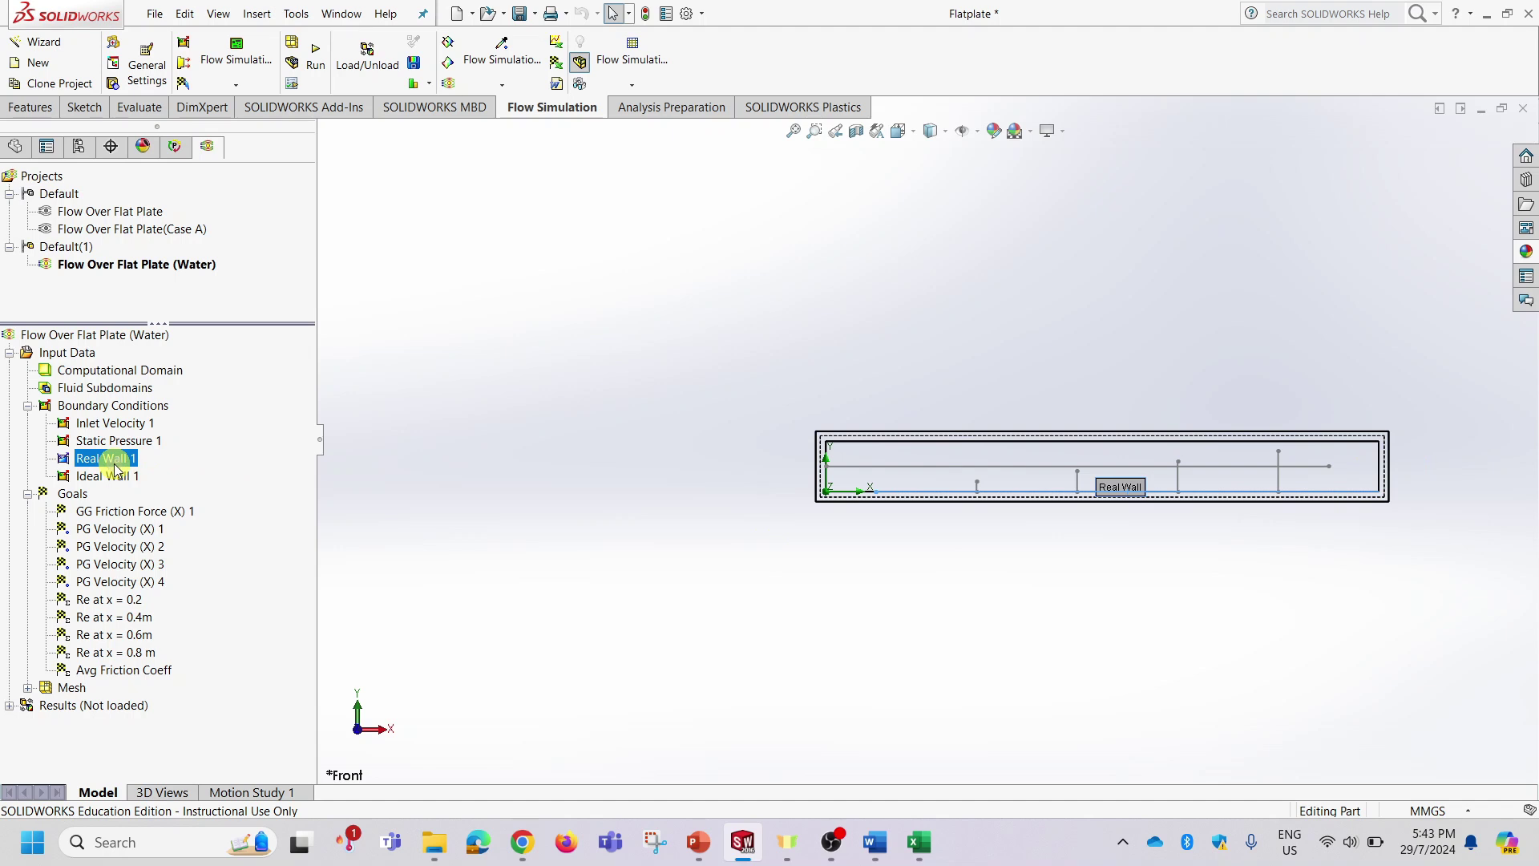
click(109, 479)
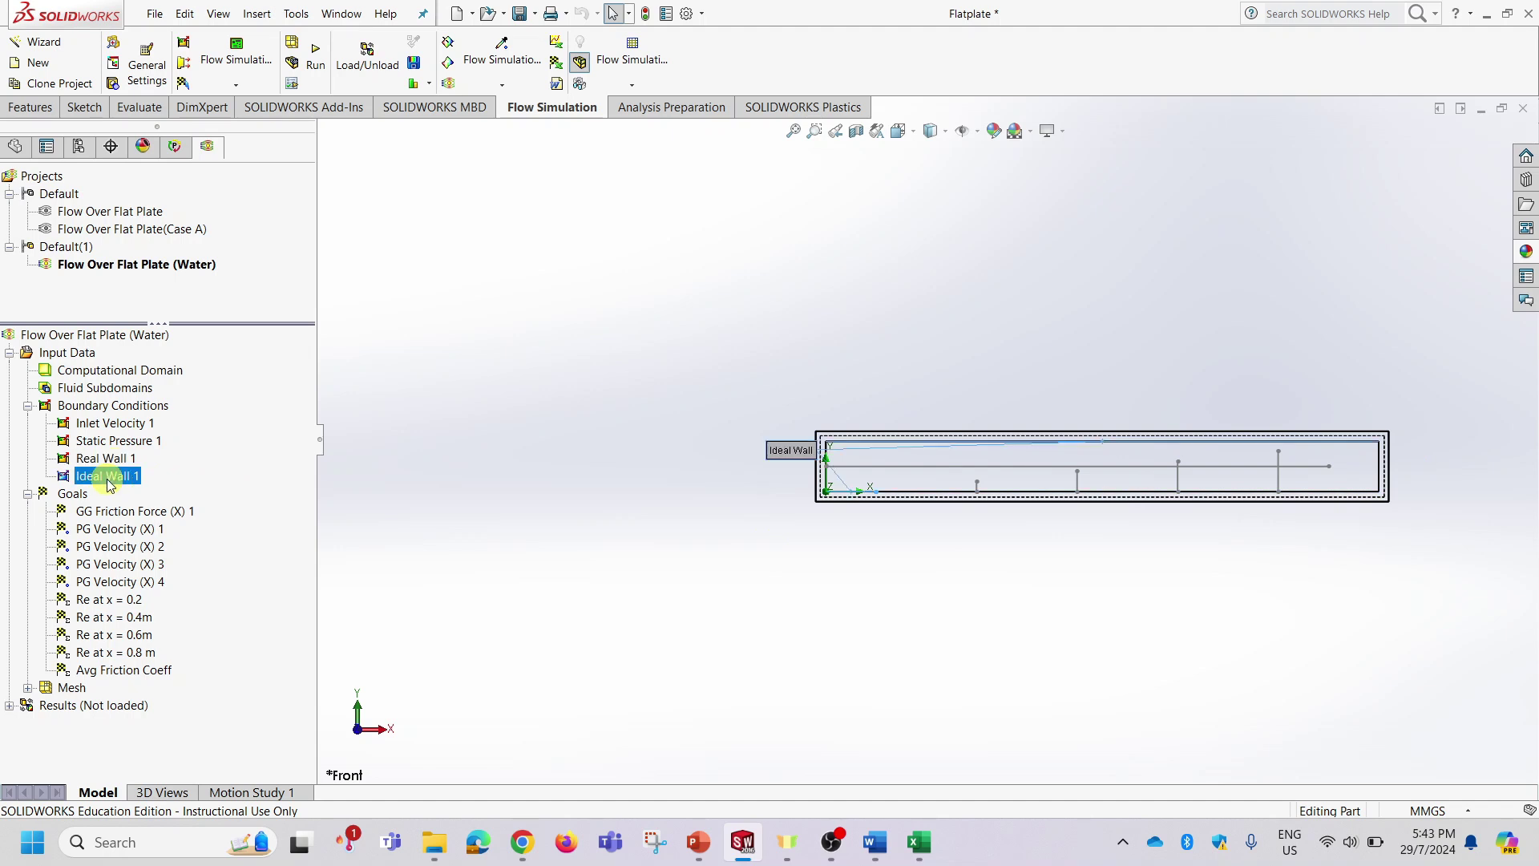
Show PowerPoint slide 23 on changing the viscosity value in Equation Goal 1.
mouse_move(877, 846)
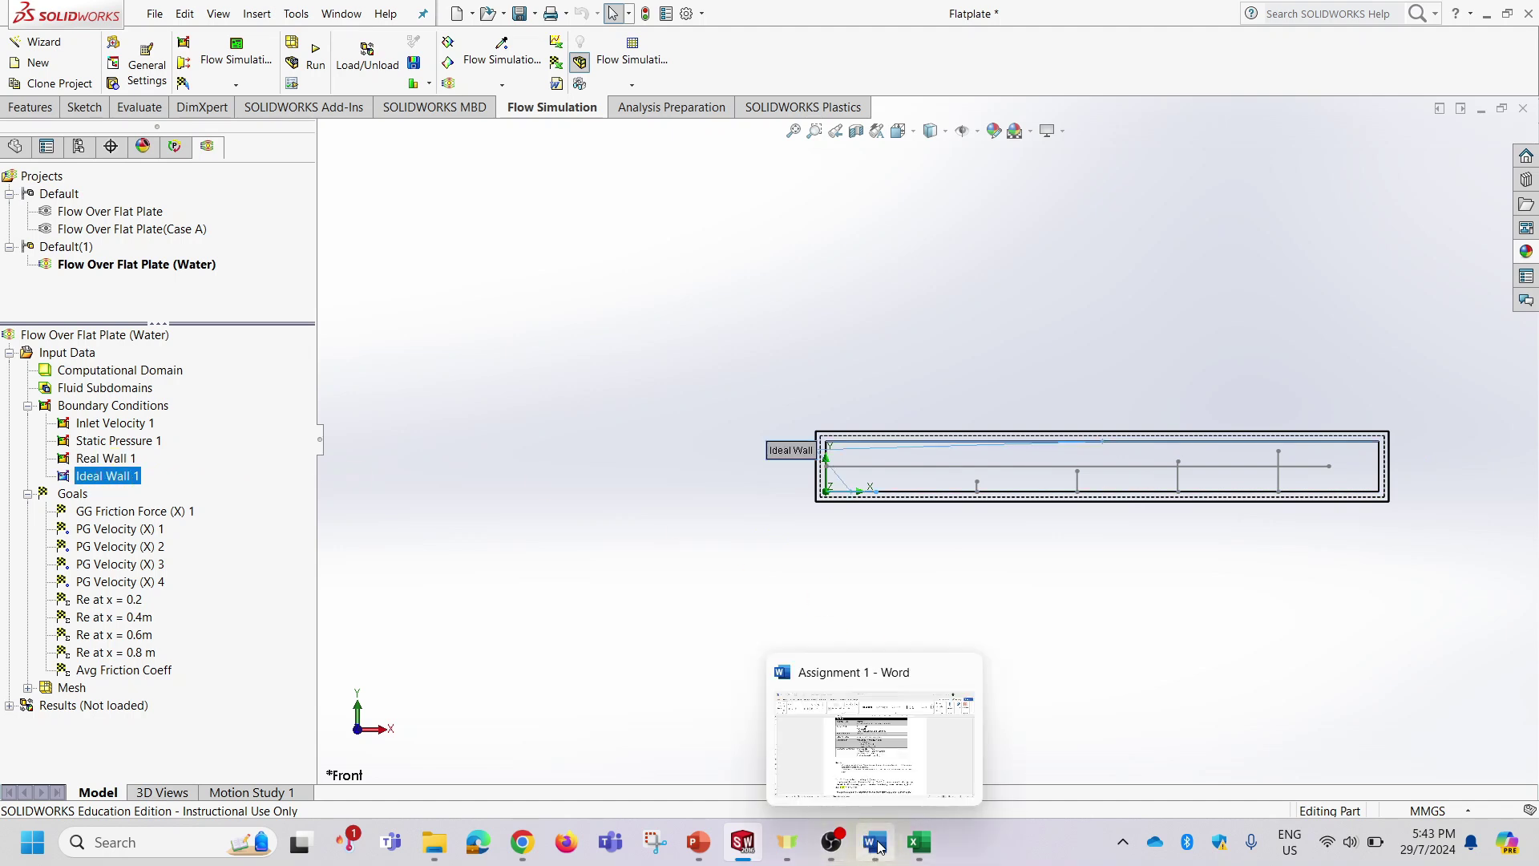
click(739, 846)
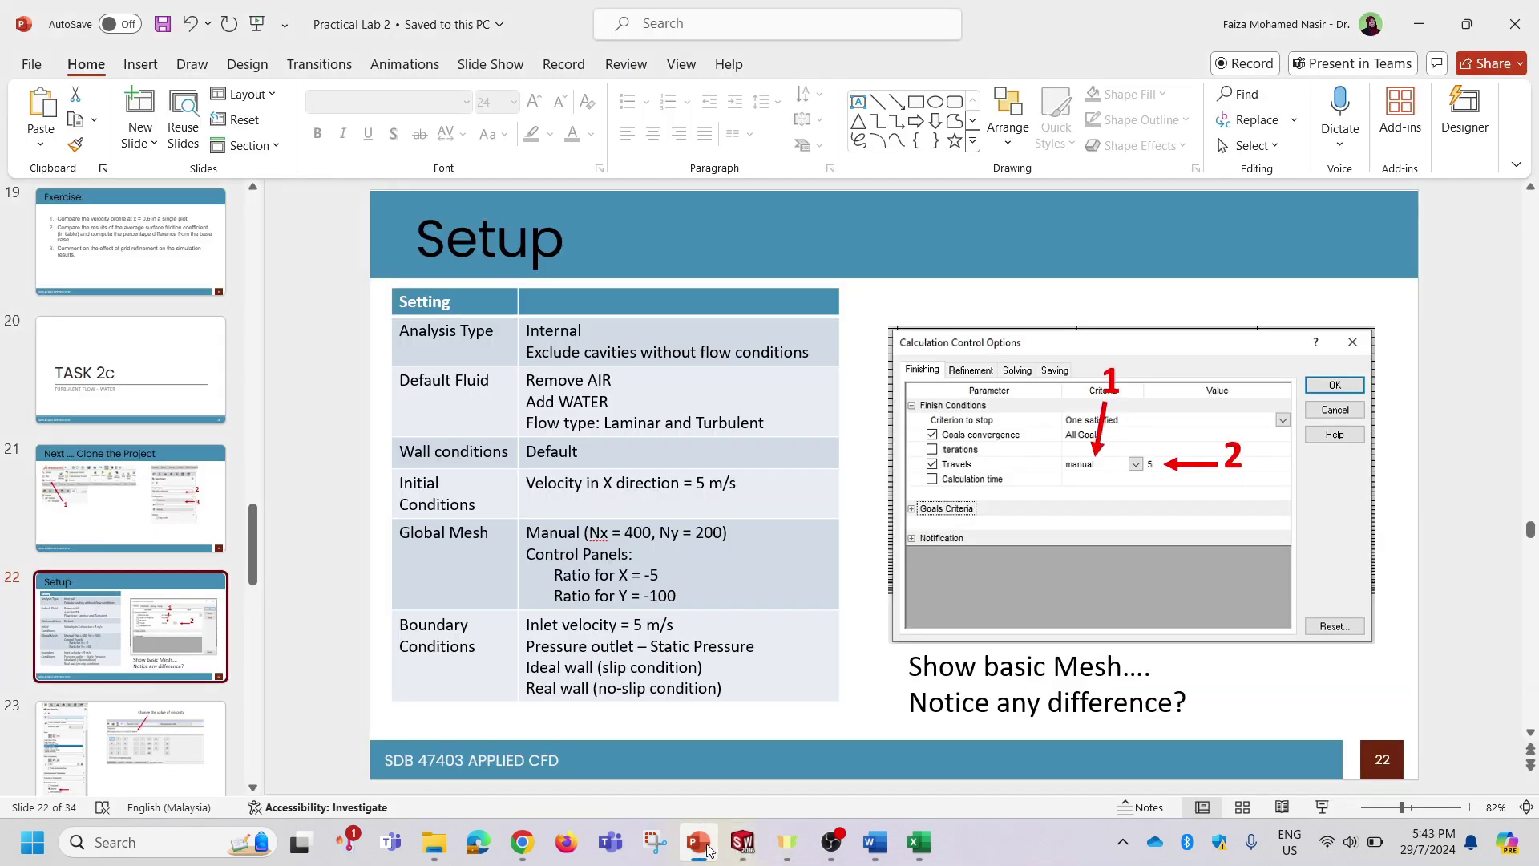
click(119, 739)
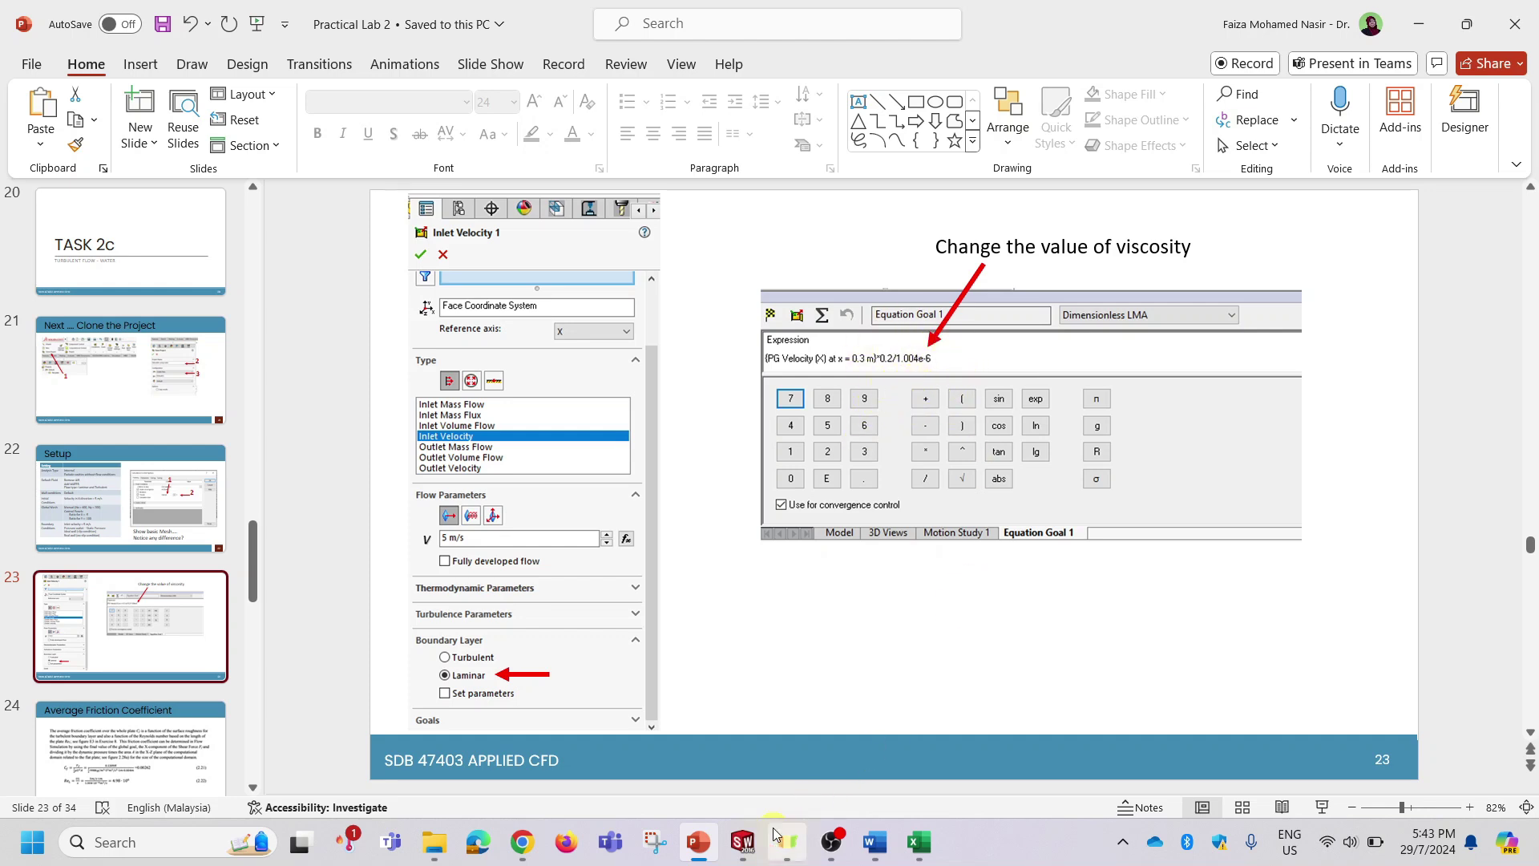
Replace viscosity 1.516E-5 with water's 1.004e-06 in the Re at x = 0.2 goal expression.
click(742, 842)
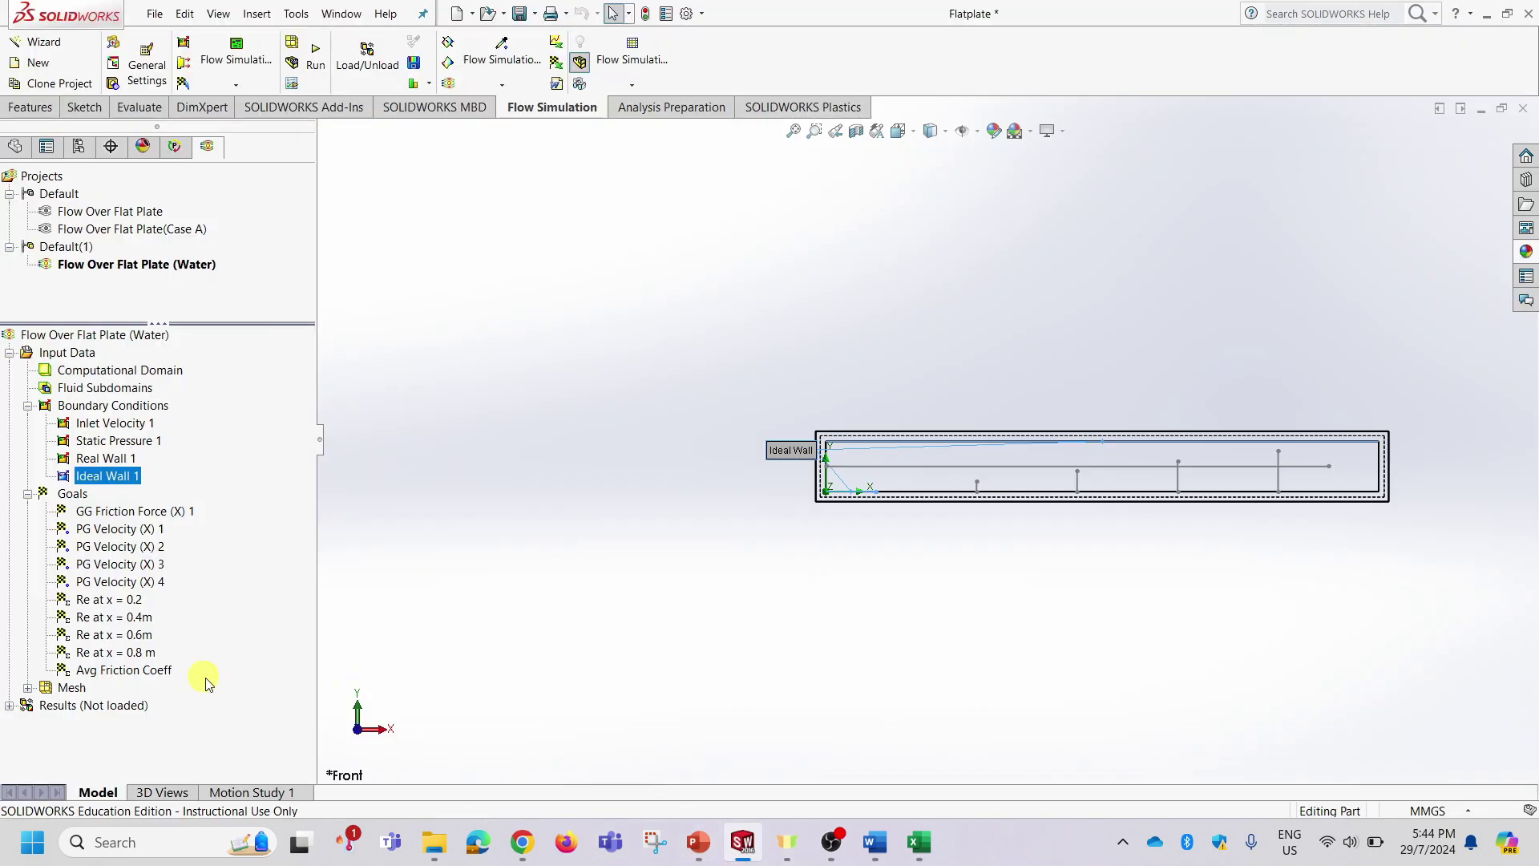
double_click(122, 601)
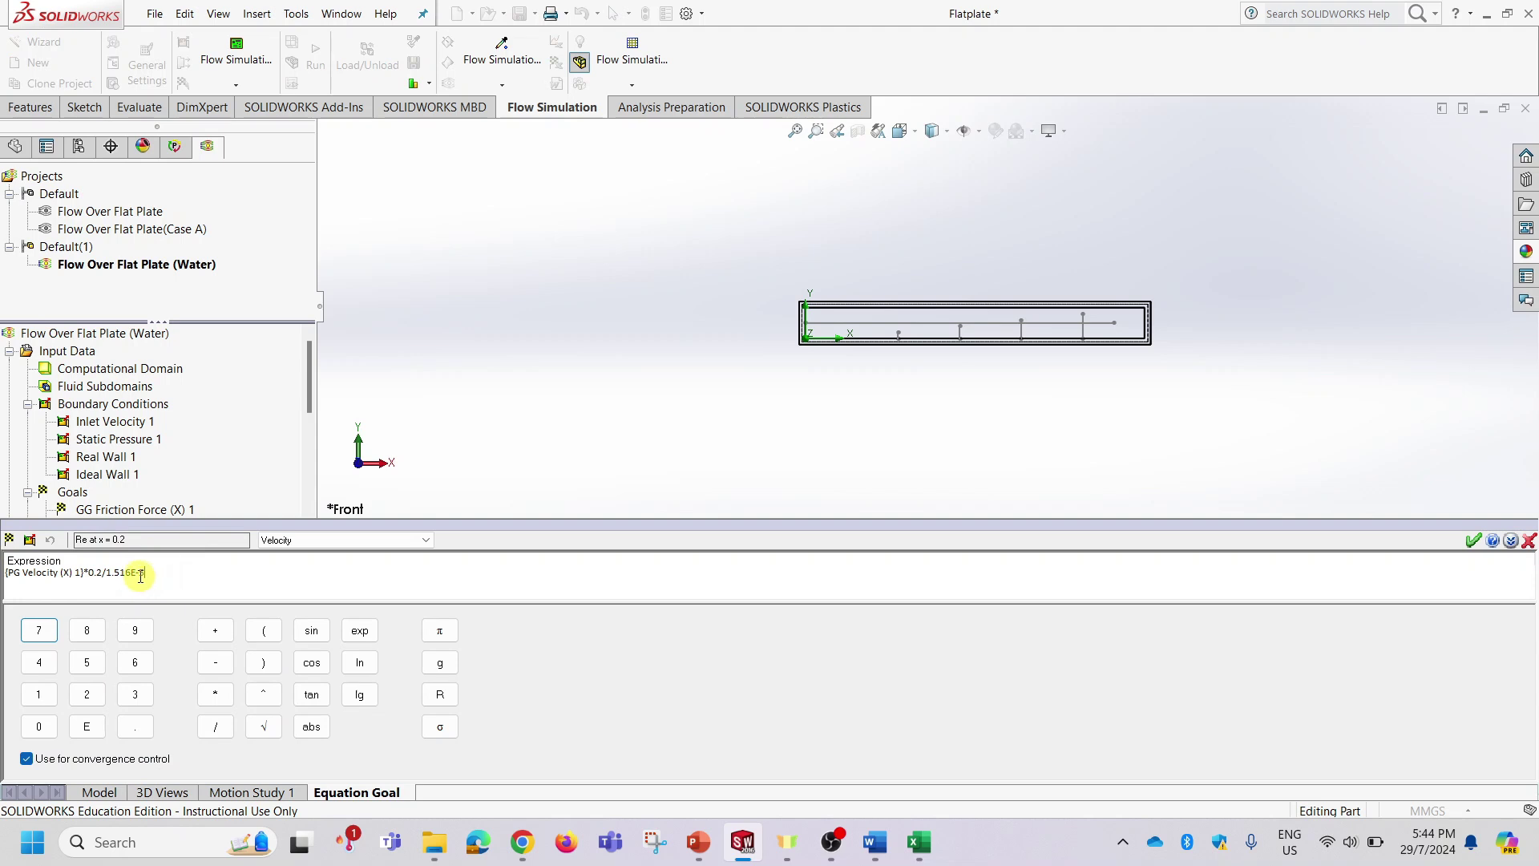
drag(149, 572, 114, 572)
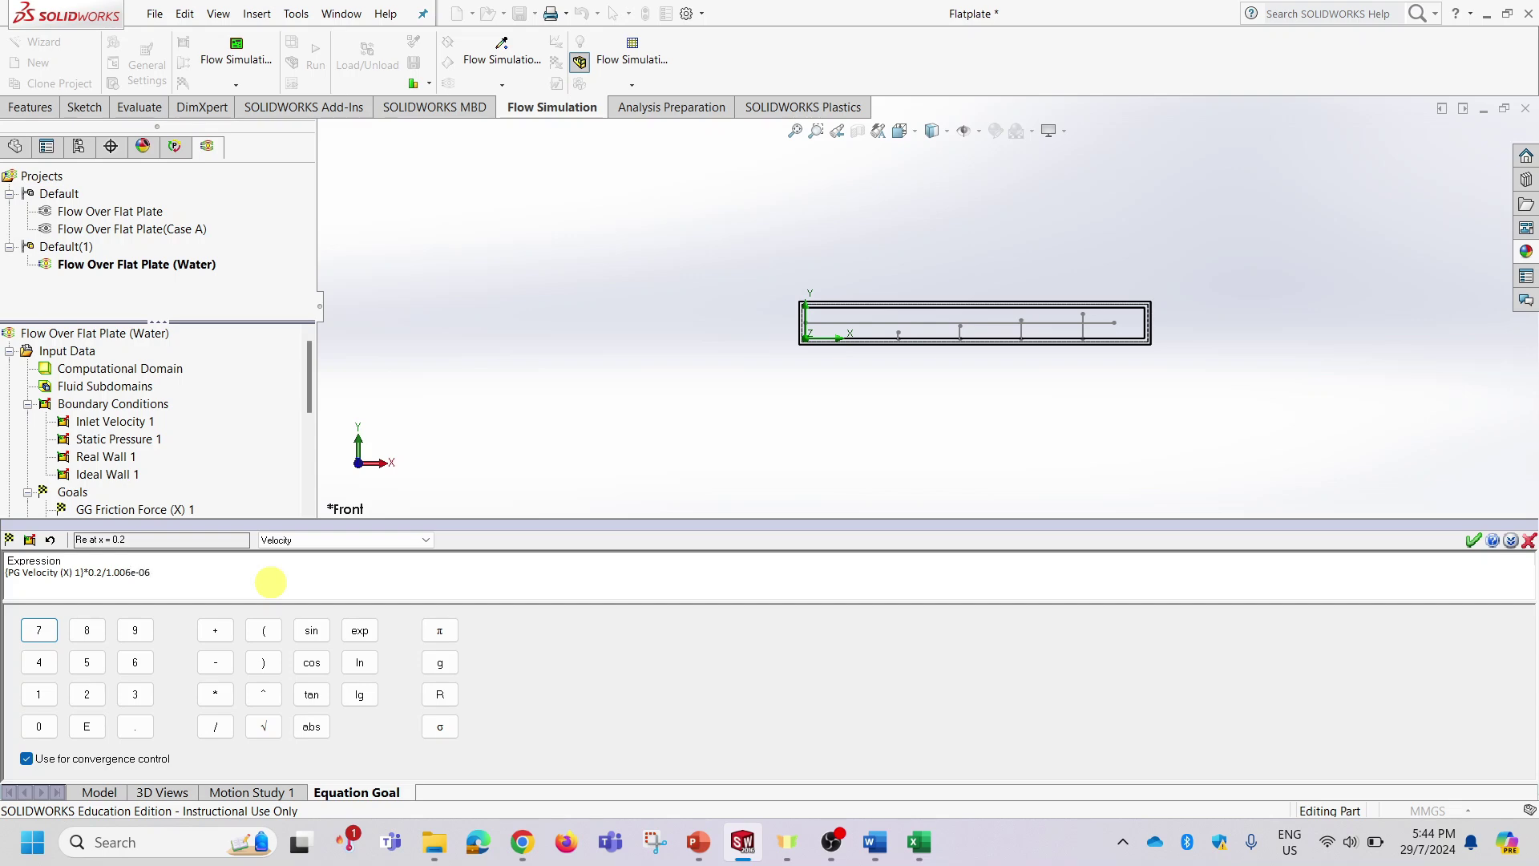
click(698, 841)
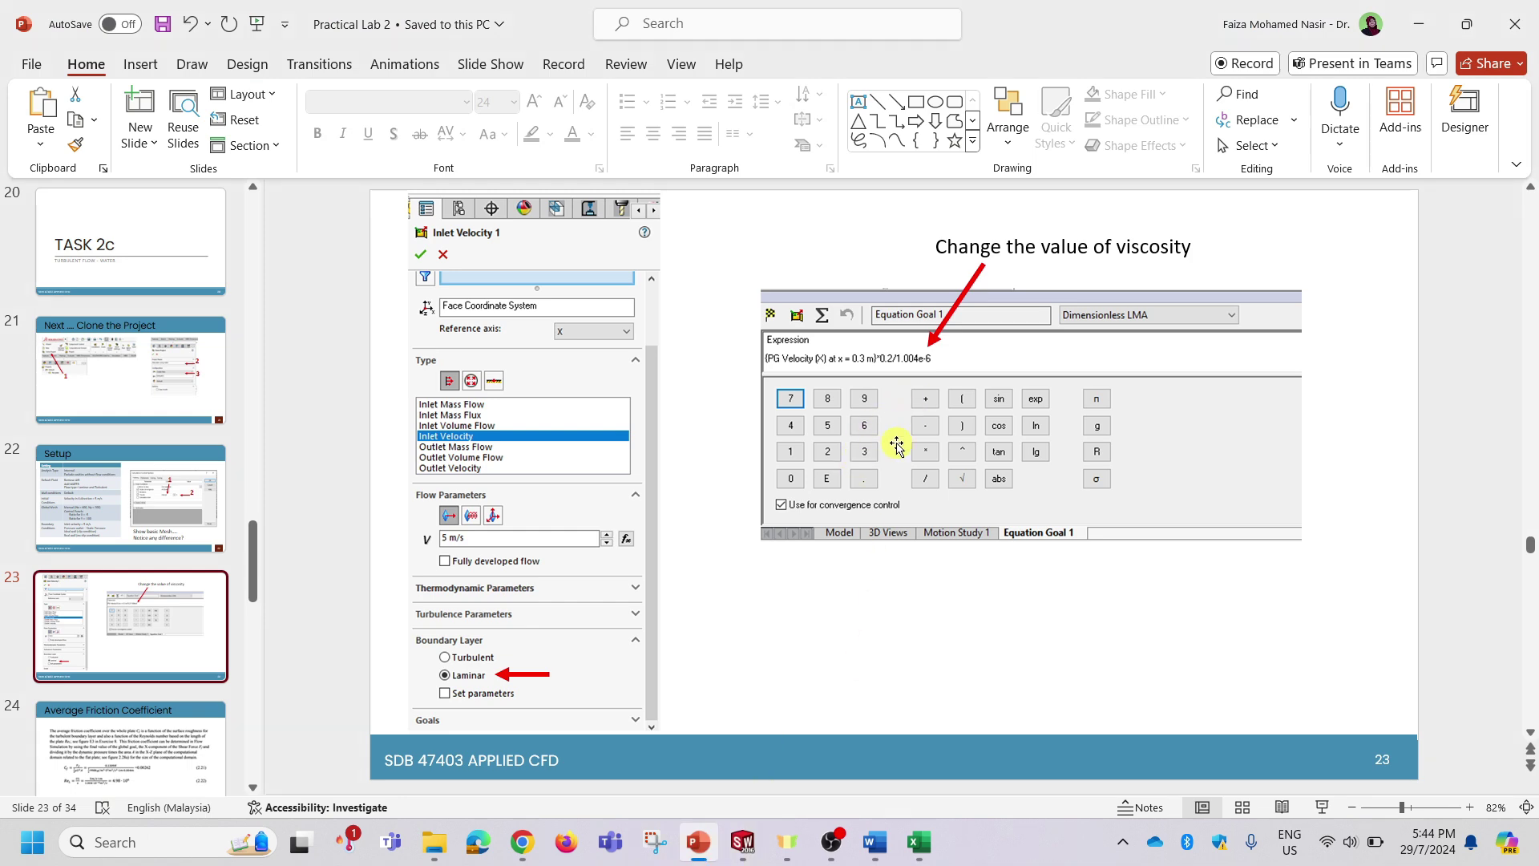
click(1423, 24)
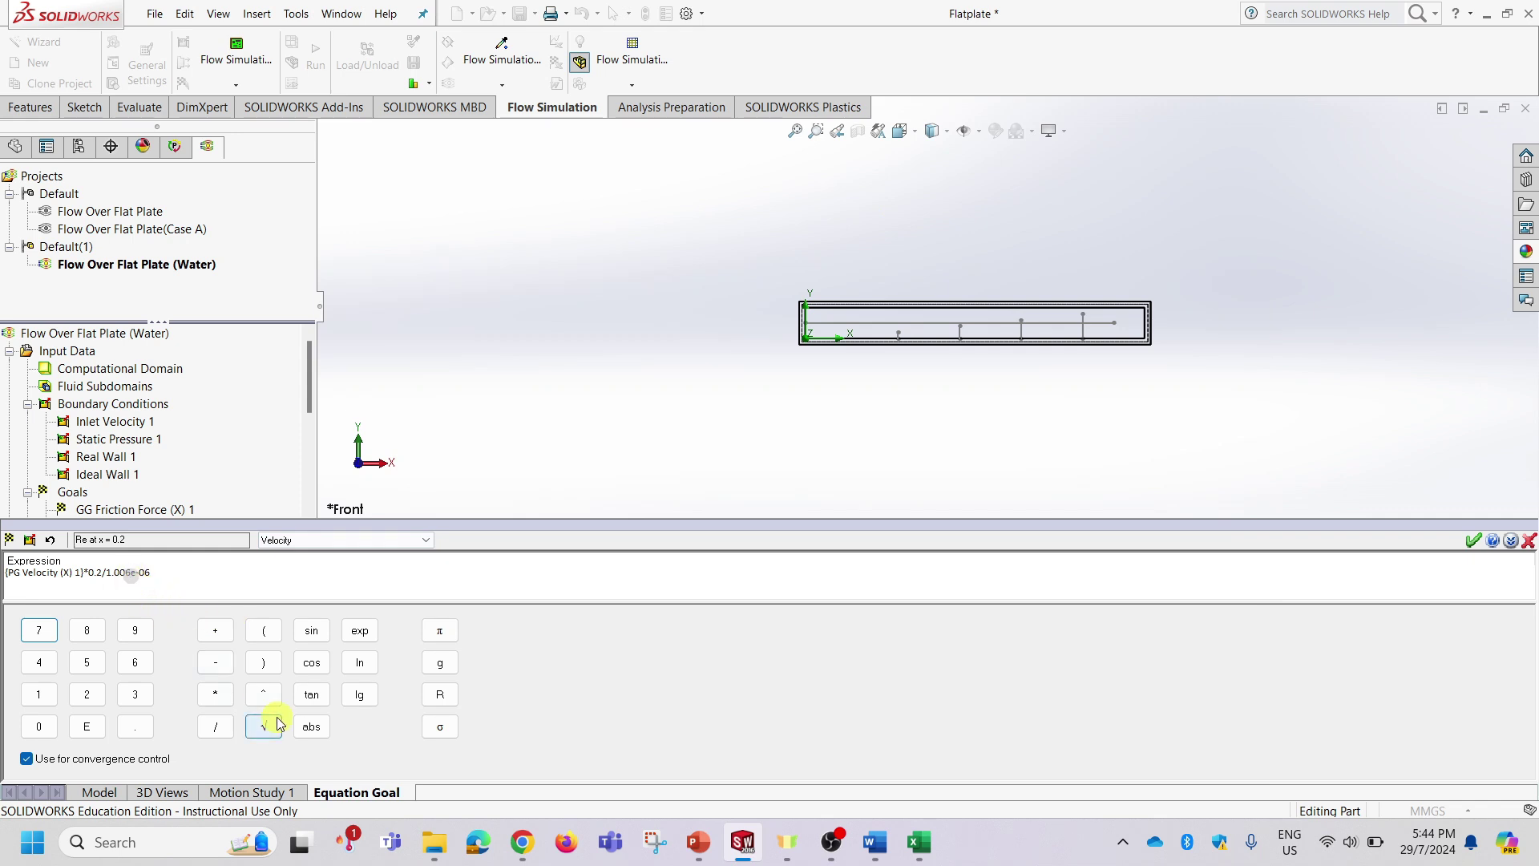
text(4)
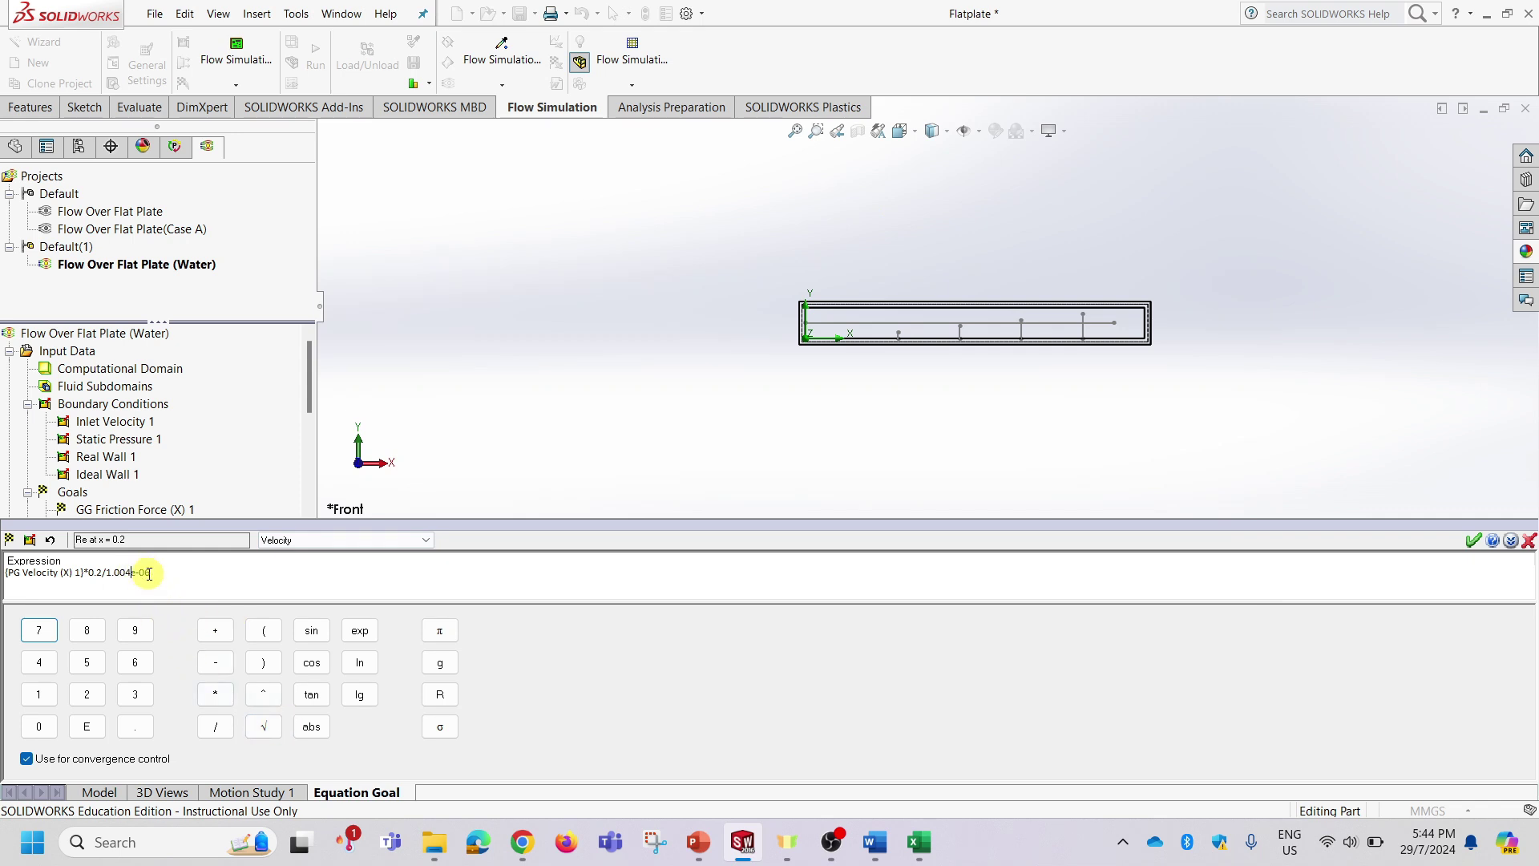
drag(143, 572, 105, 572)
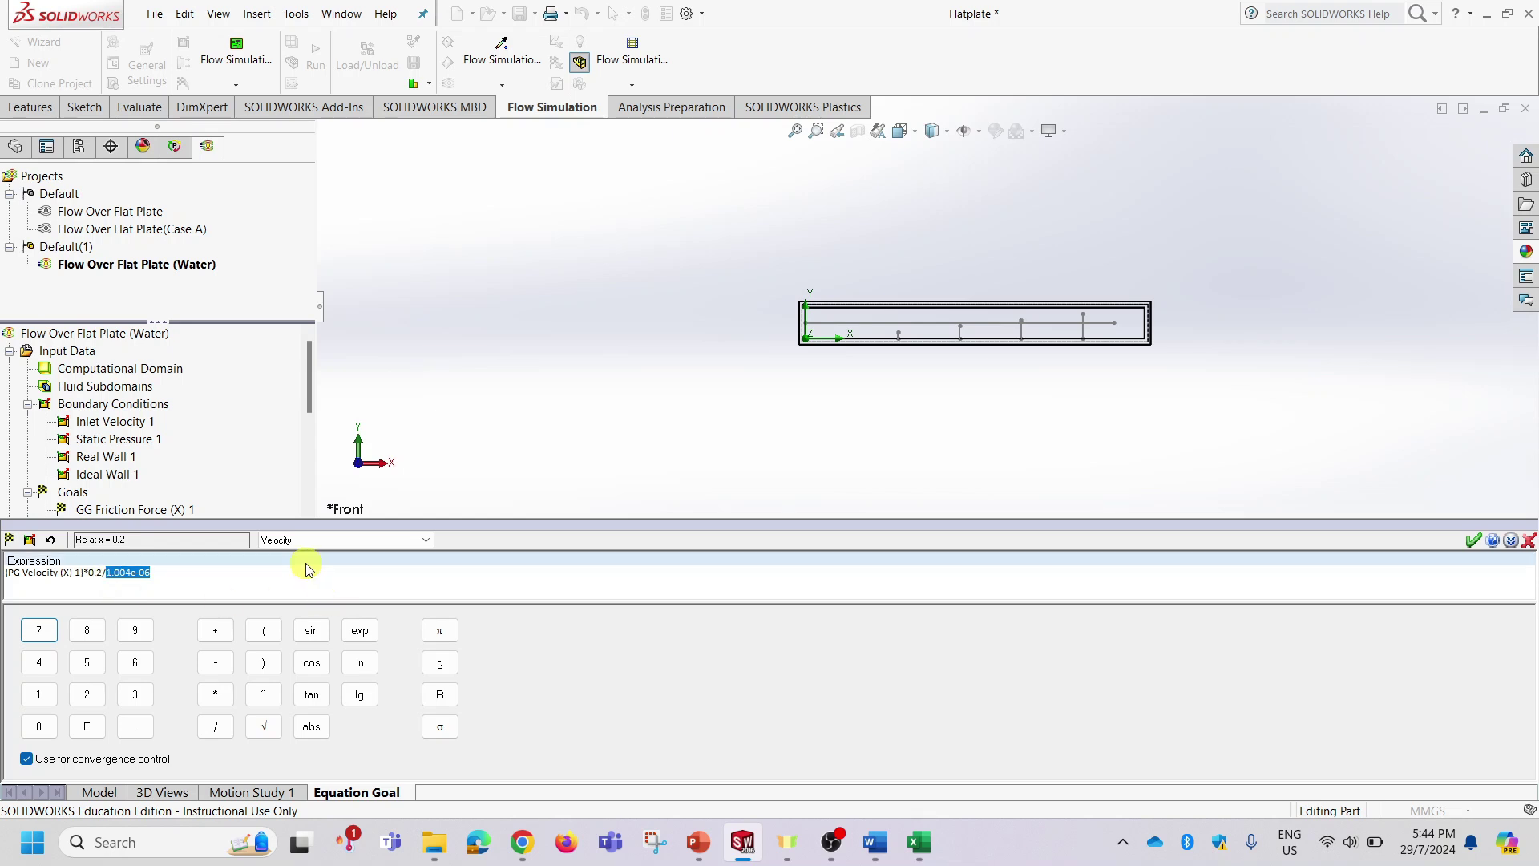
click(1475, 541)
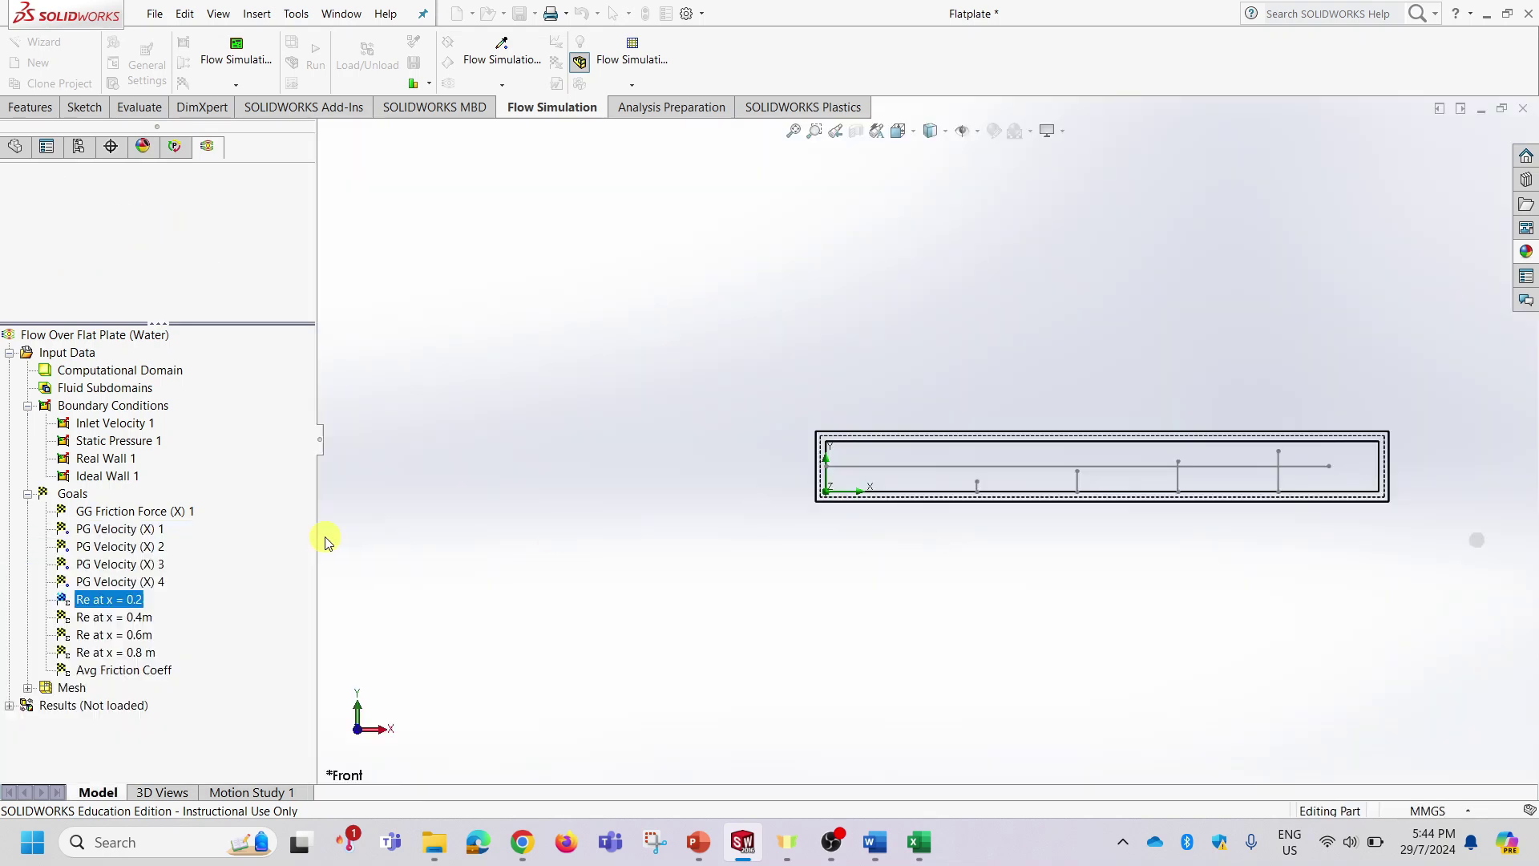
Change the viscosity to 1.004e-06 in the Re at x = 0.4m, 0.6m and 0.8 m goals.
double_click(132, 617)
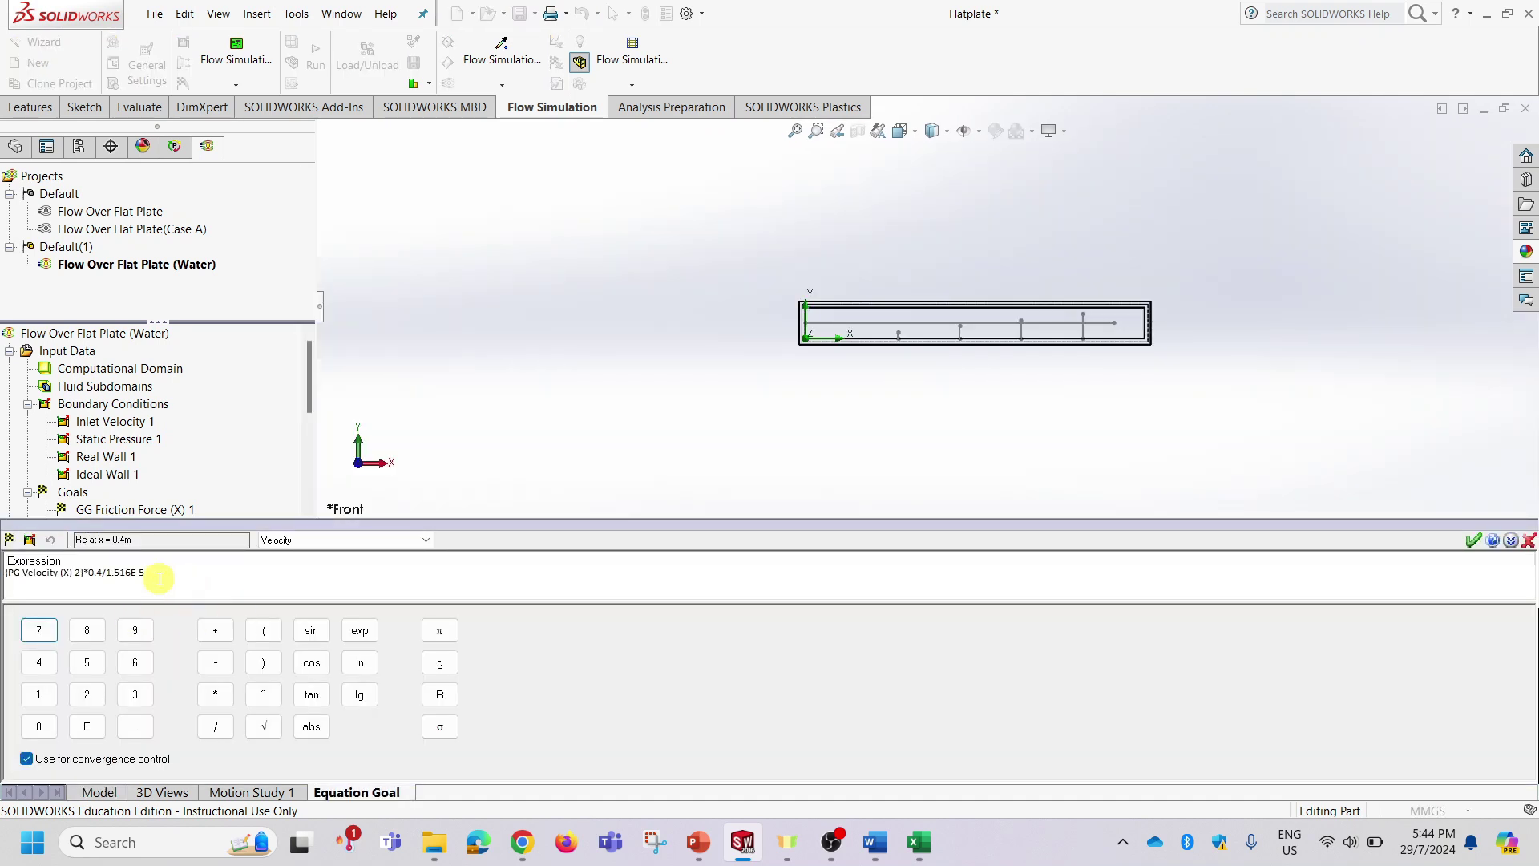
drag(160, 579, 113, 577)
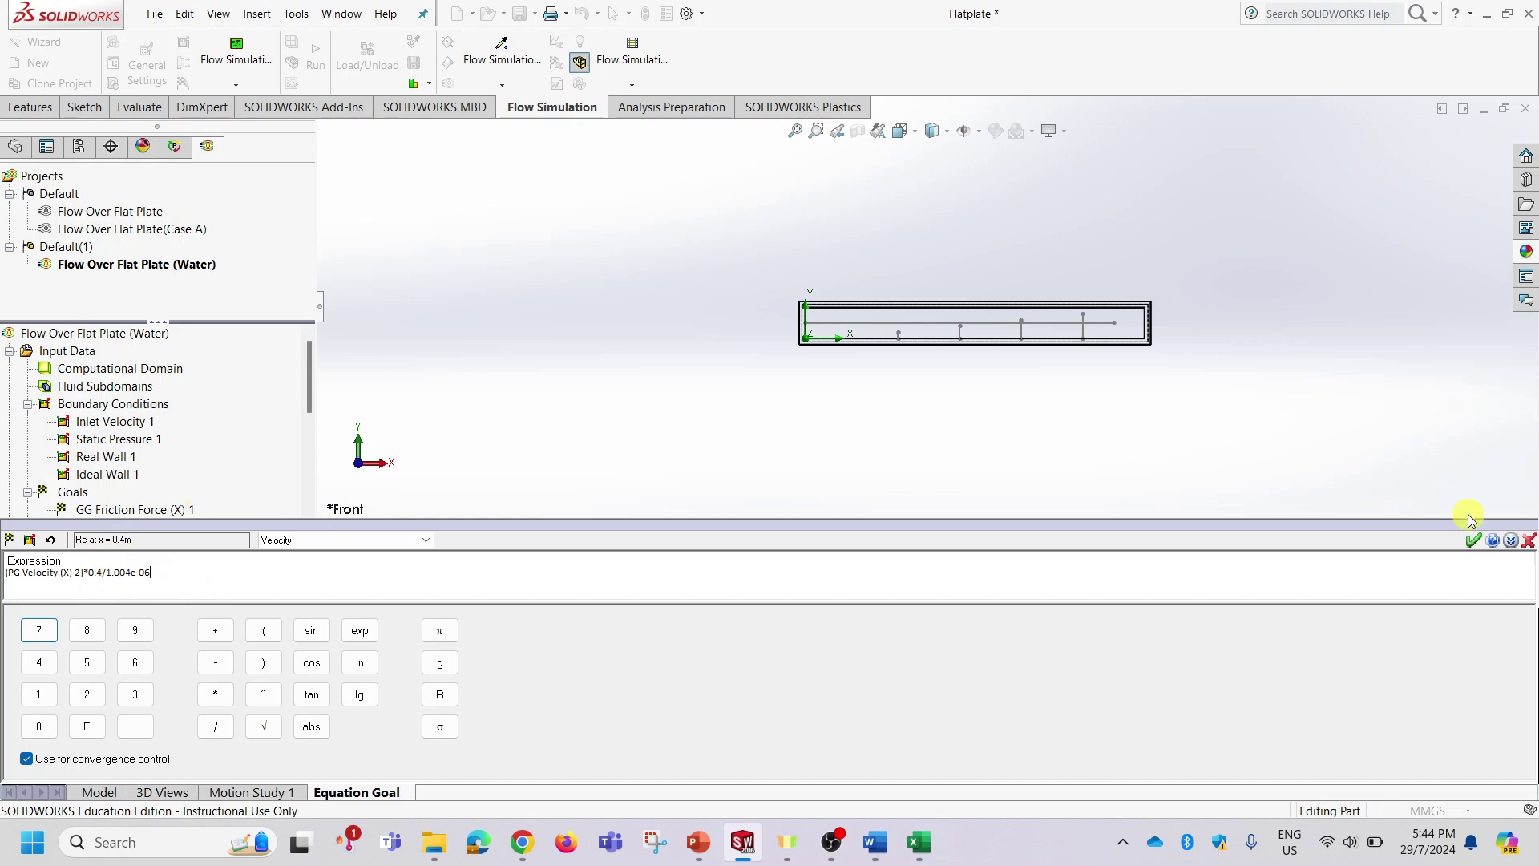
click(1473, 539)
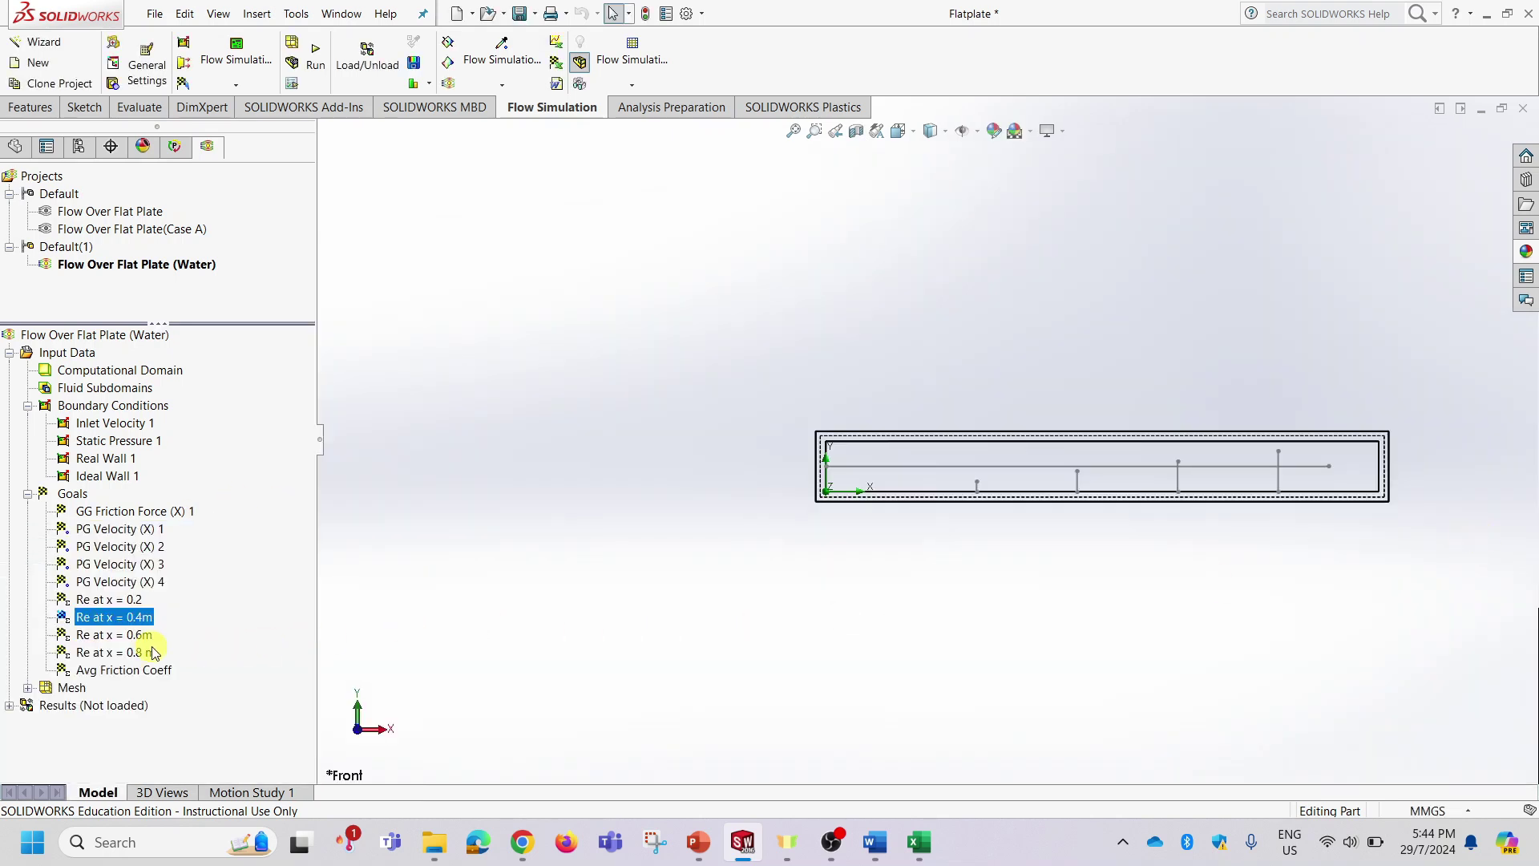
double_click(132, 634)
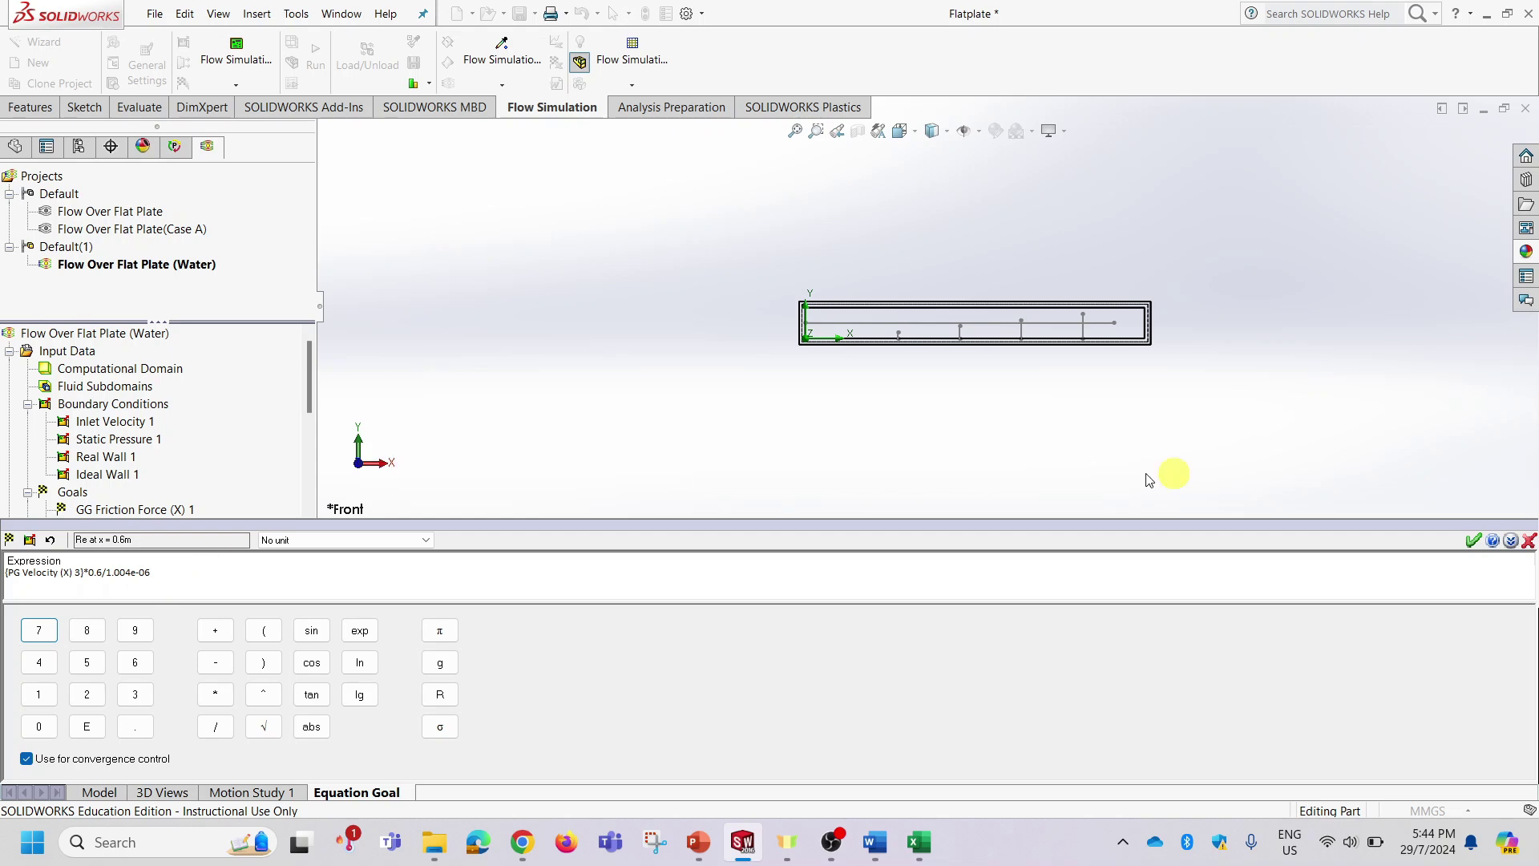
click(1473, 539)
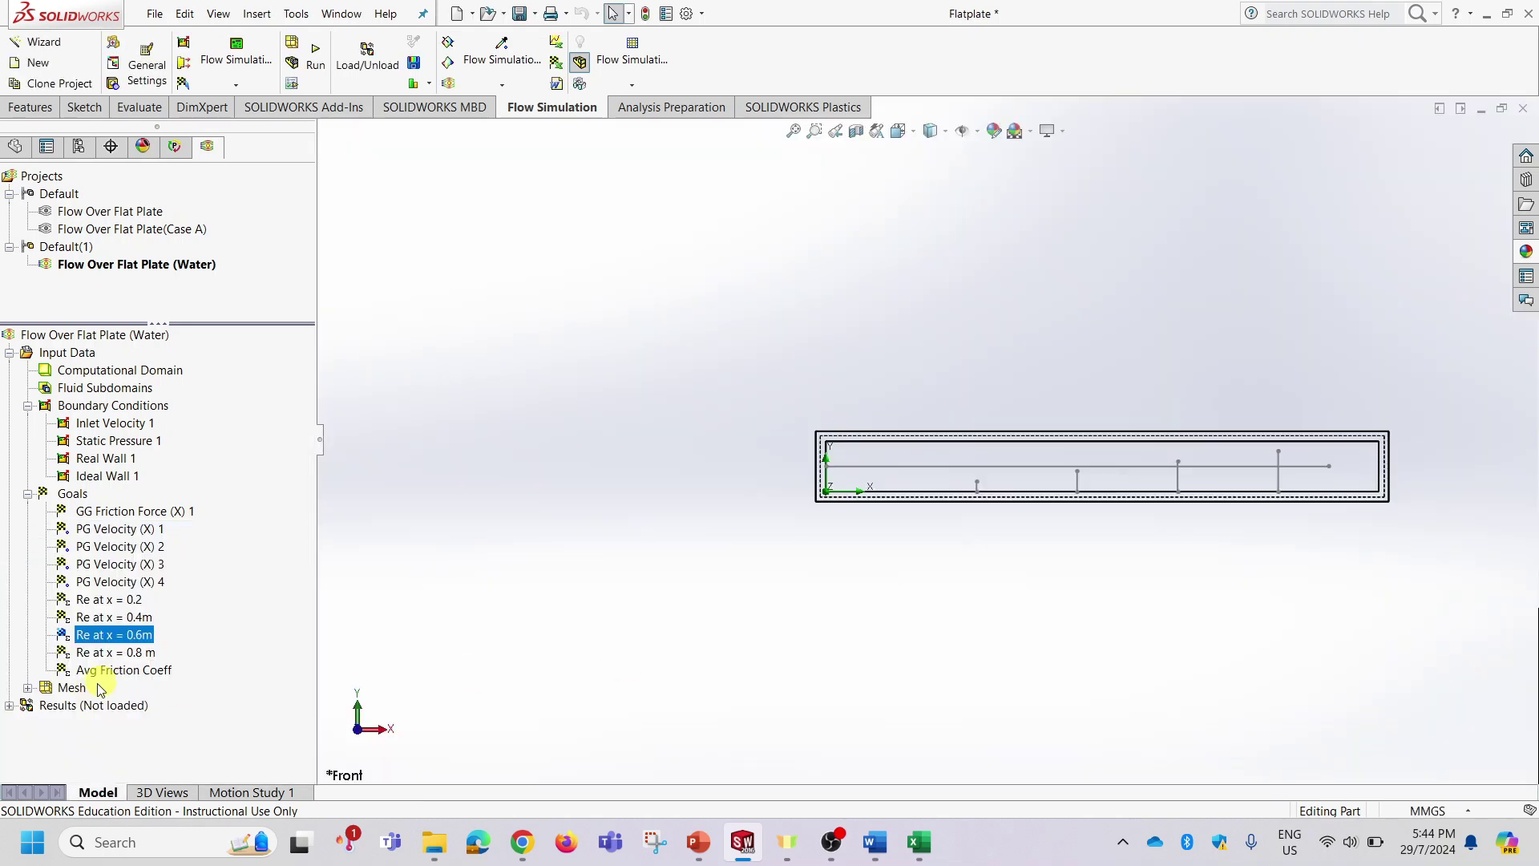
double_click(125, 653)
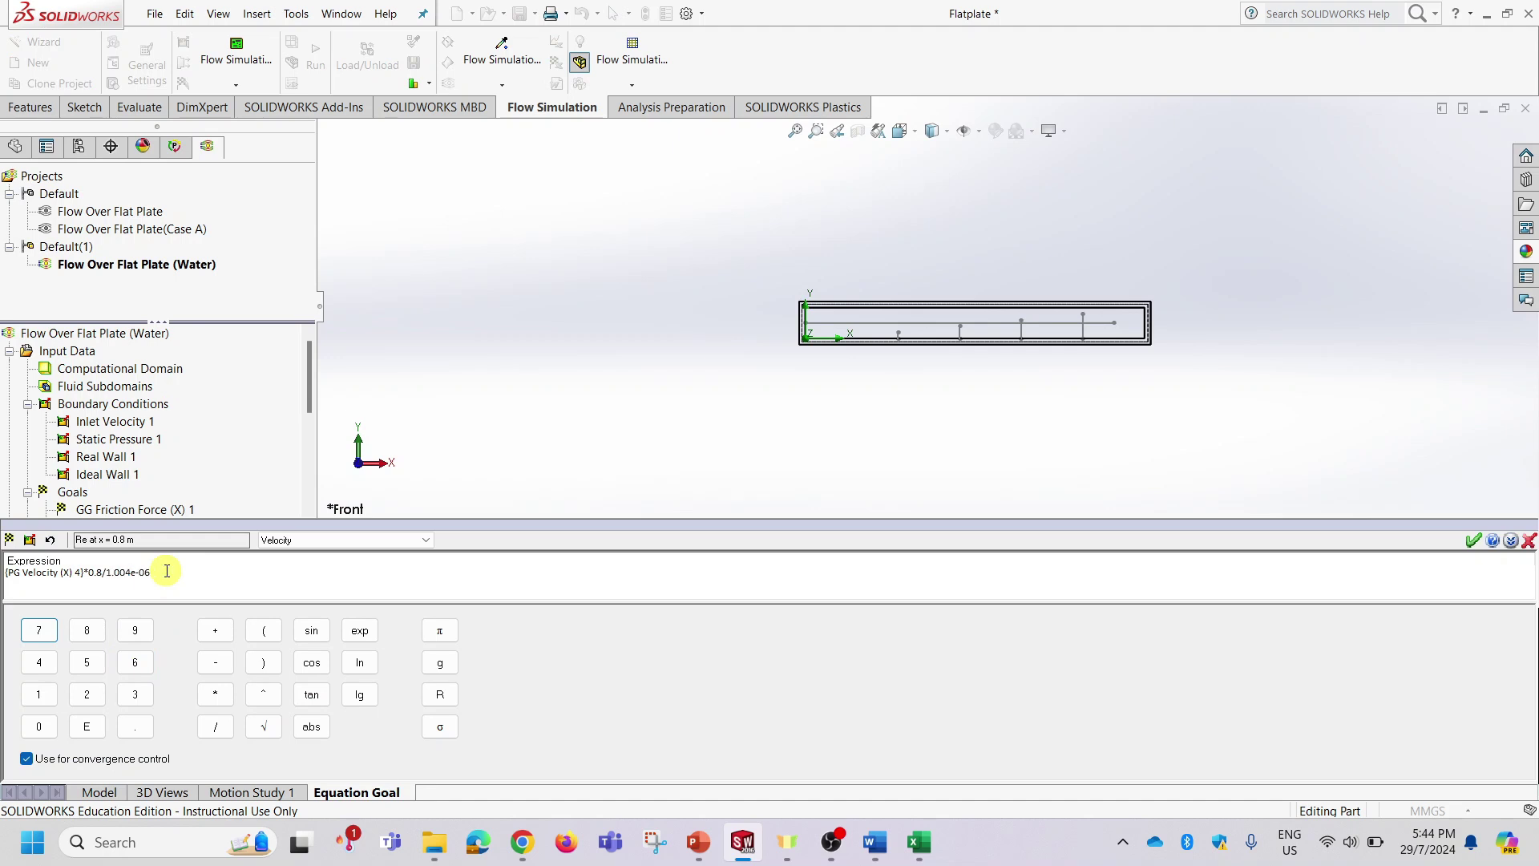
click(1474, 542)
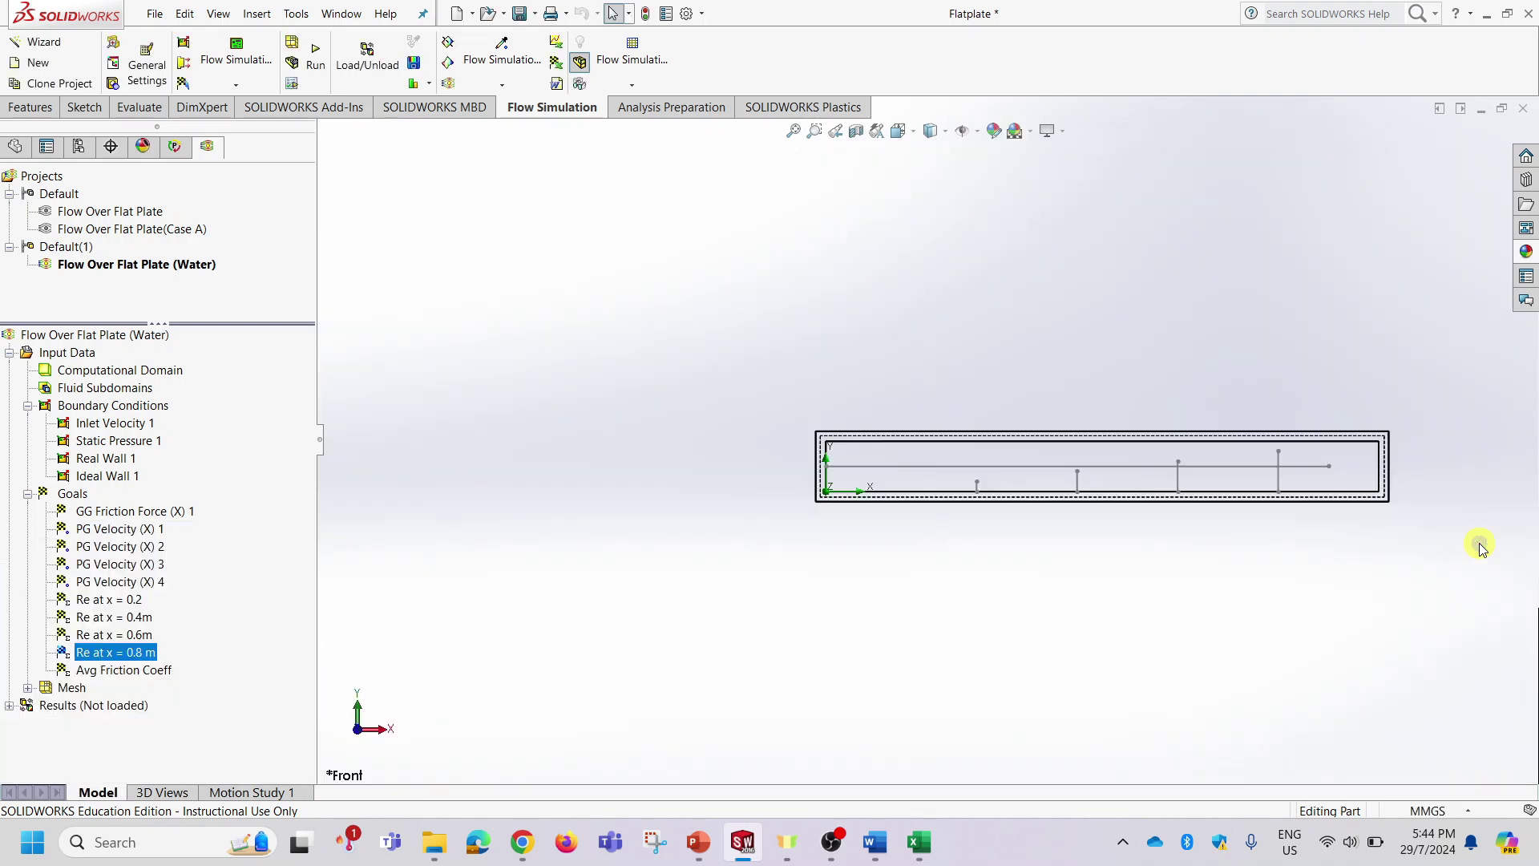
Show PowerPoint slide 24 with the average friction coefficient and Reynolds number formulas.
mouse_move(919, 845)
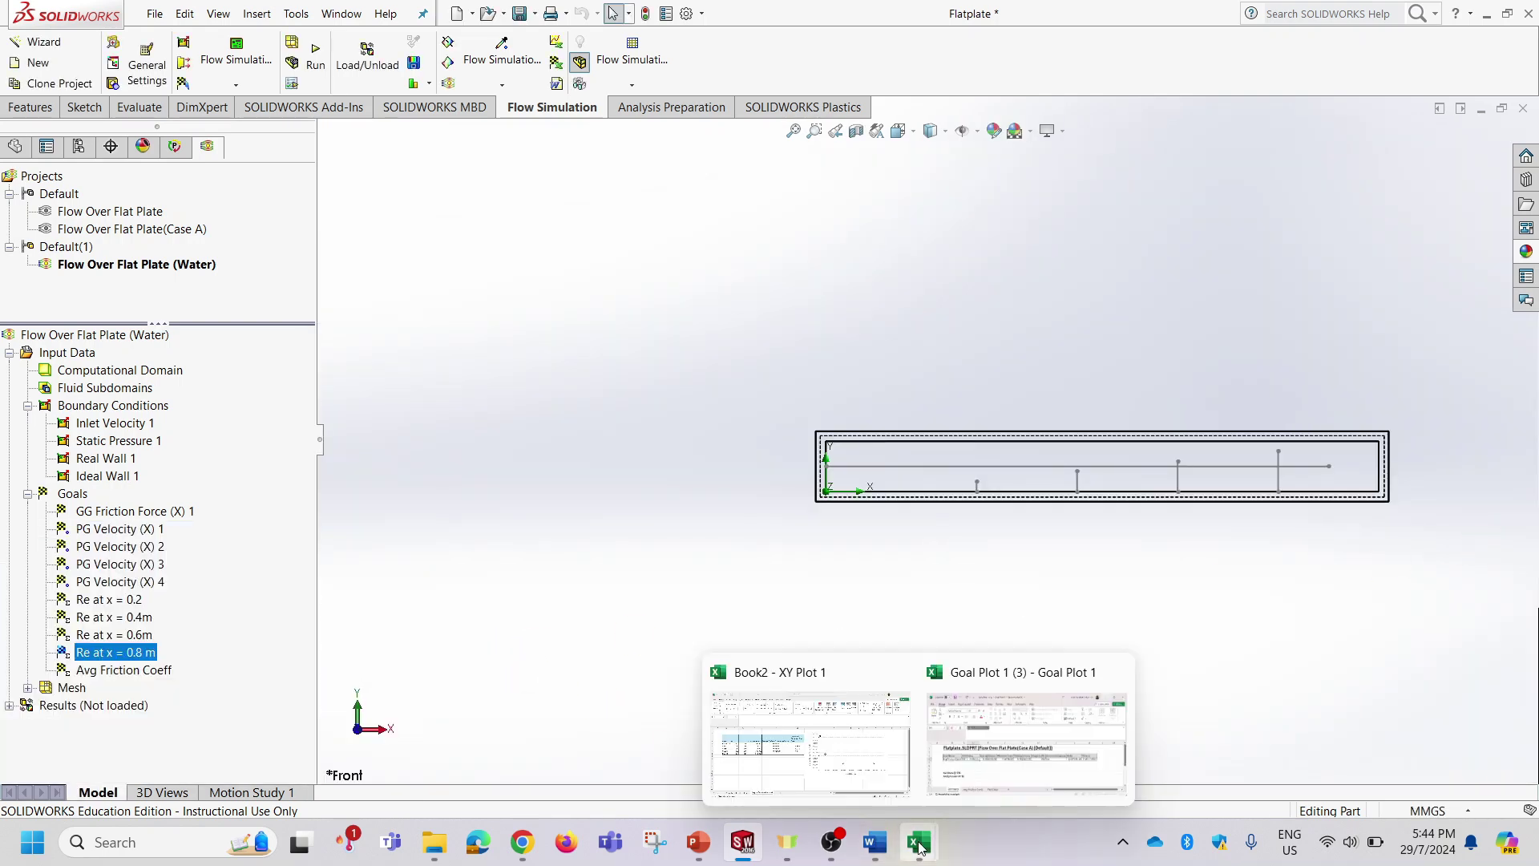
click(698, 841)
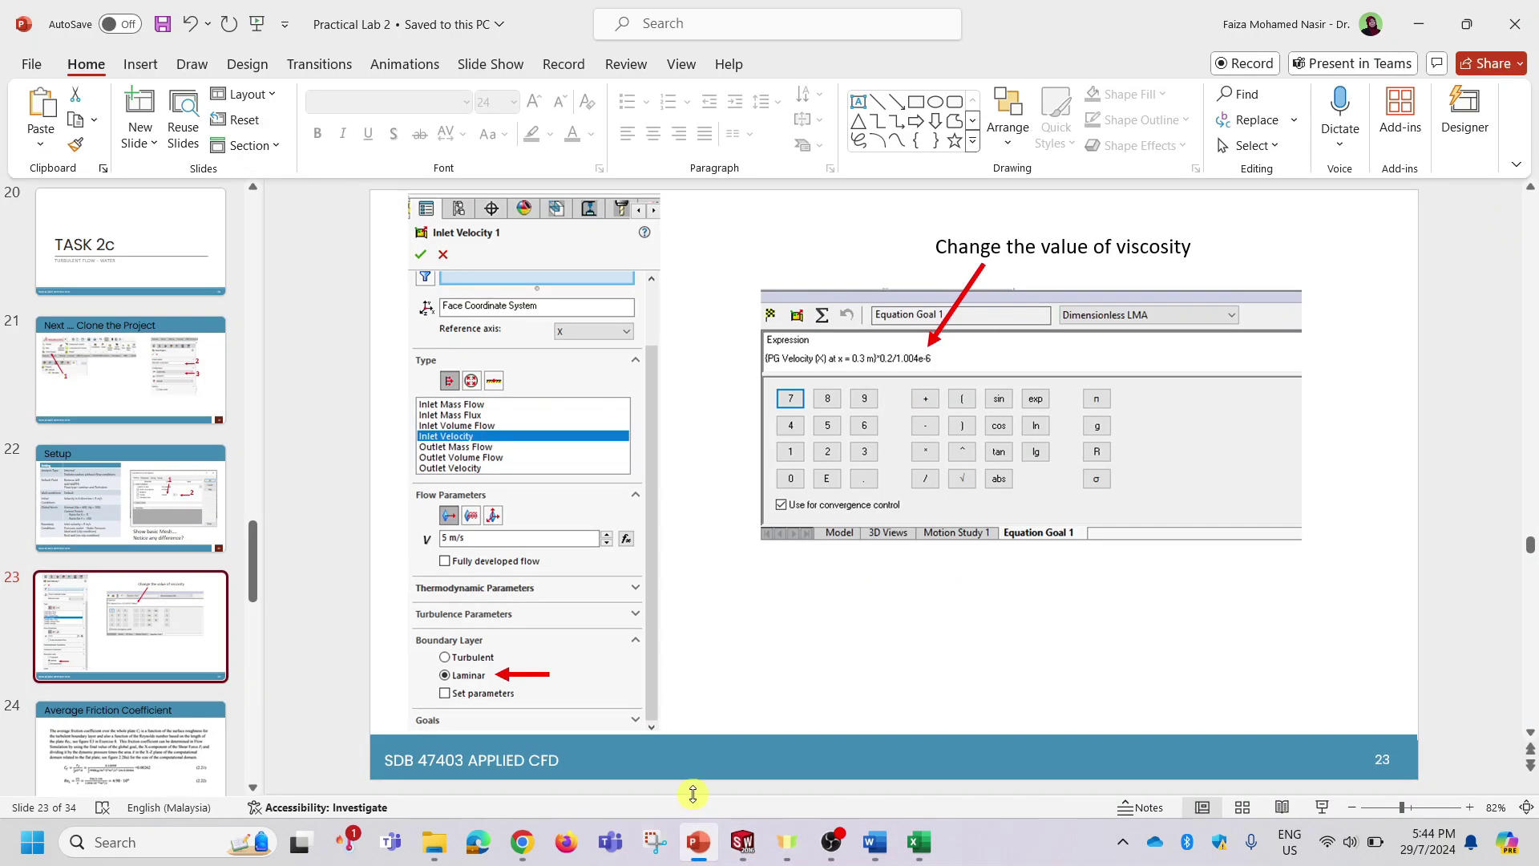
scroll(147, 680, down, 1)
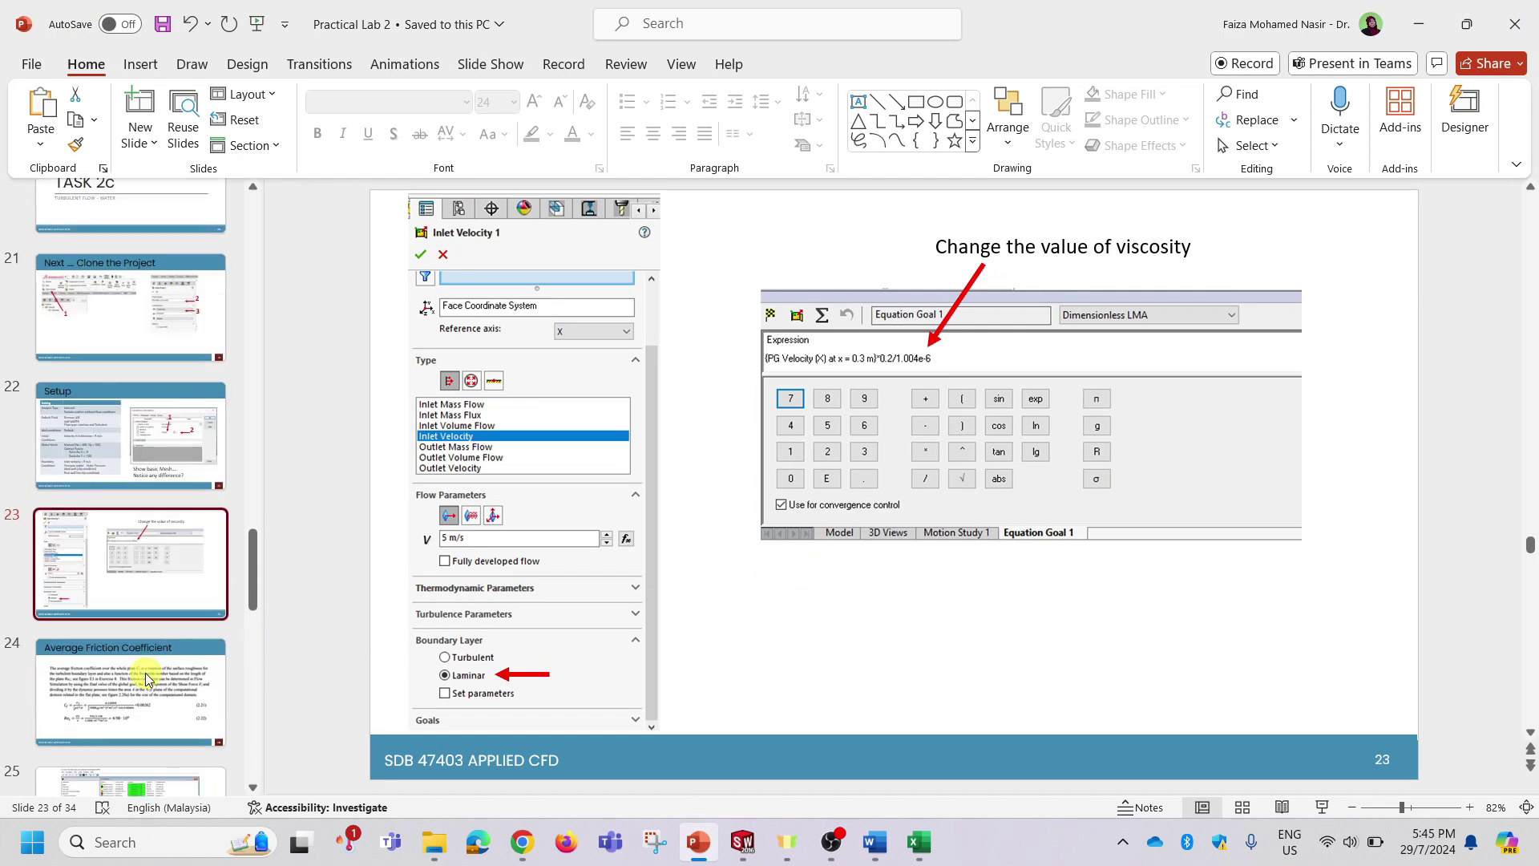
click(147, 680)
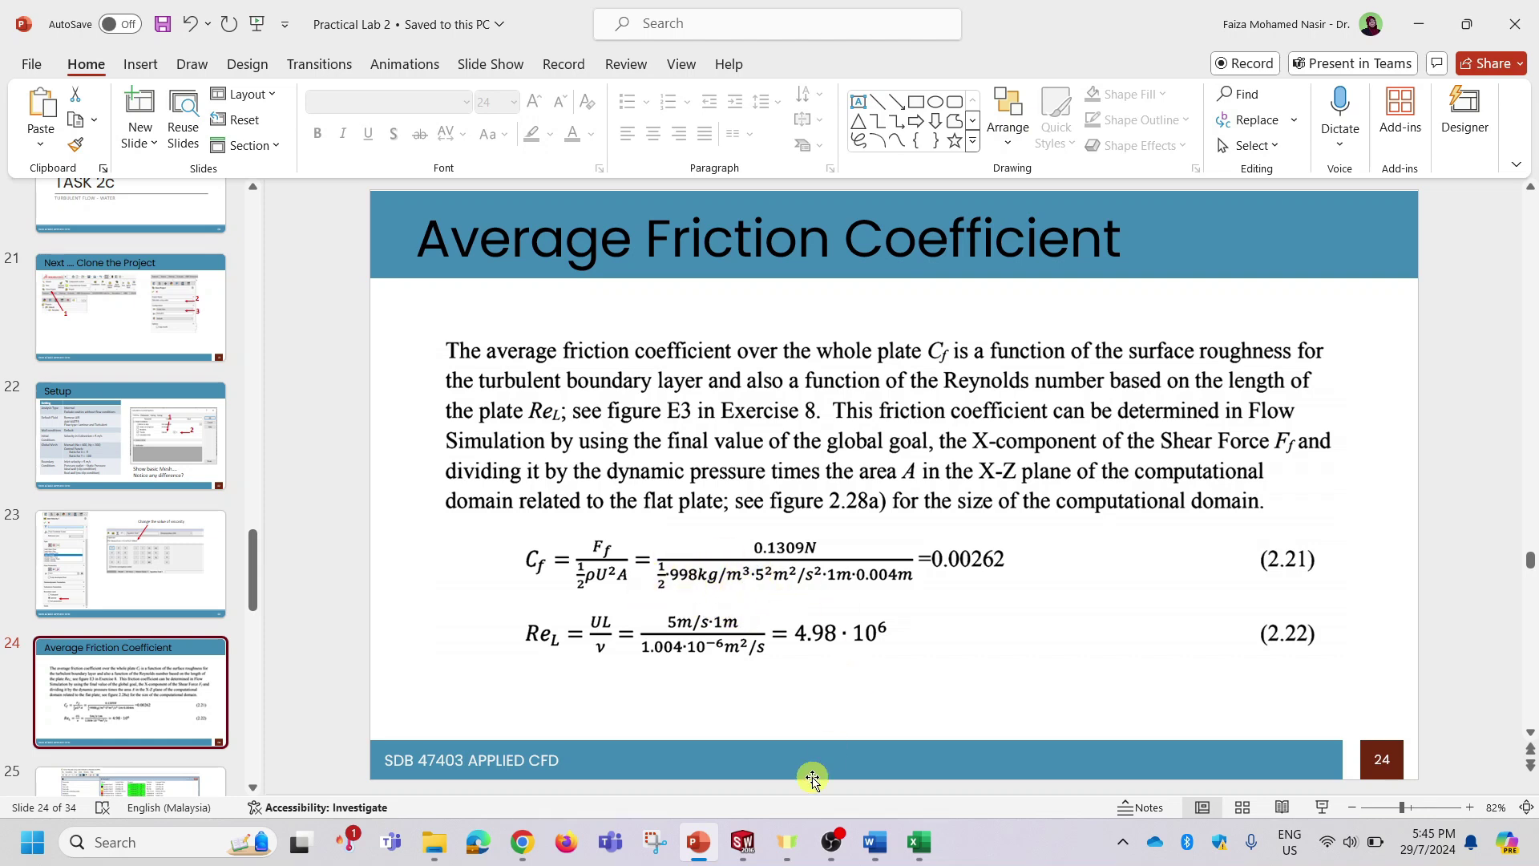
click(742, 841)
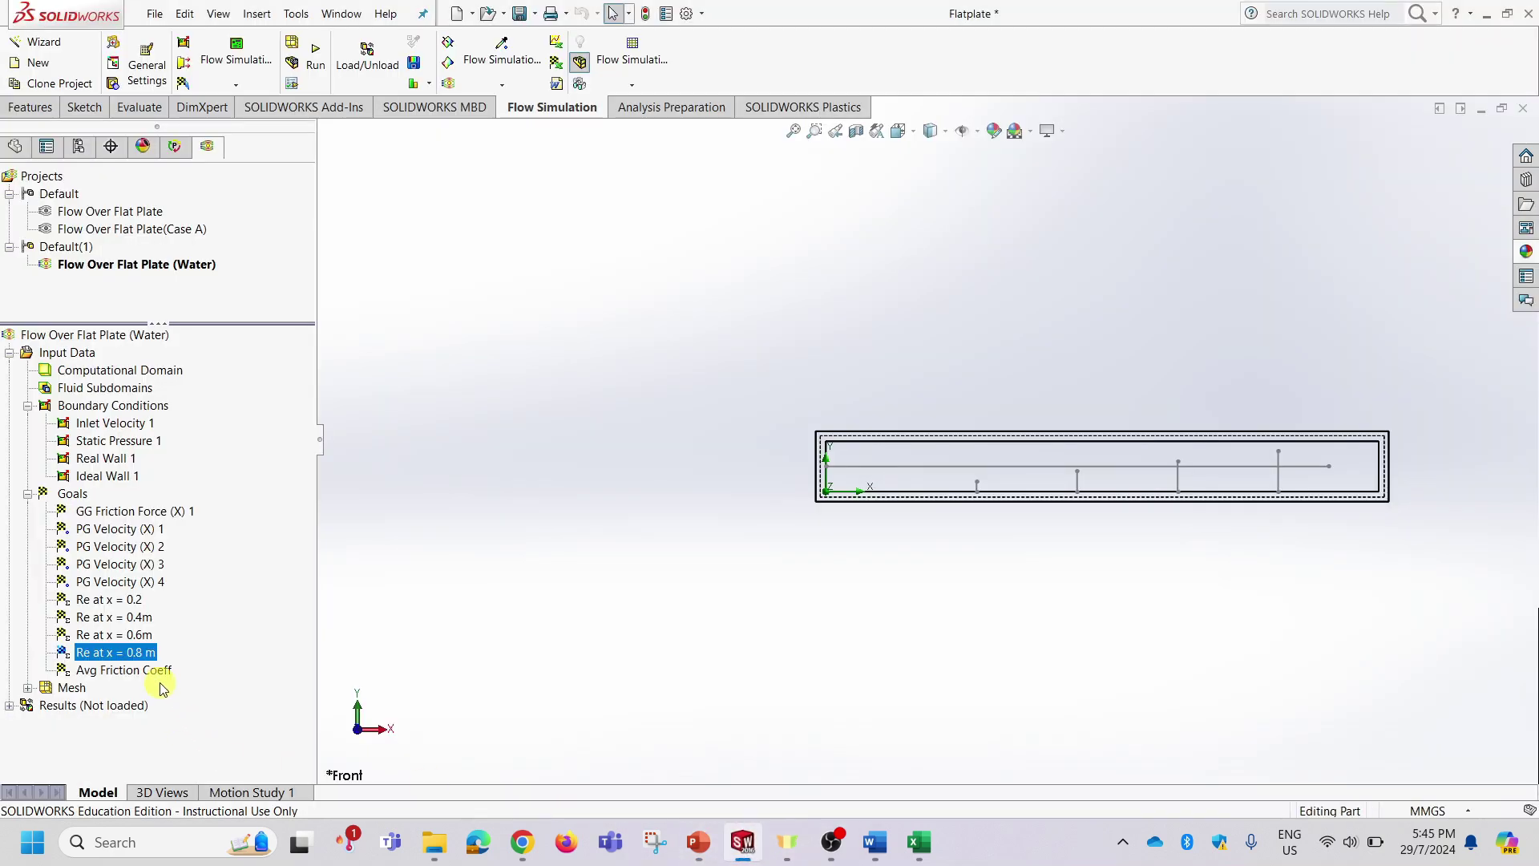
Change the Avg Friction Coeff goal's density from 1.204 to water's 998 and confirm it.
double_click(128, 670)
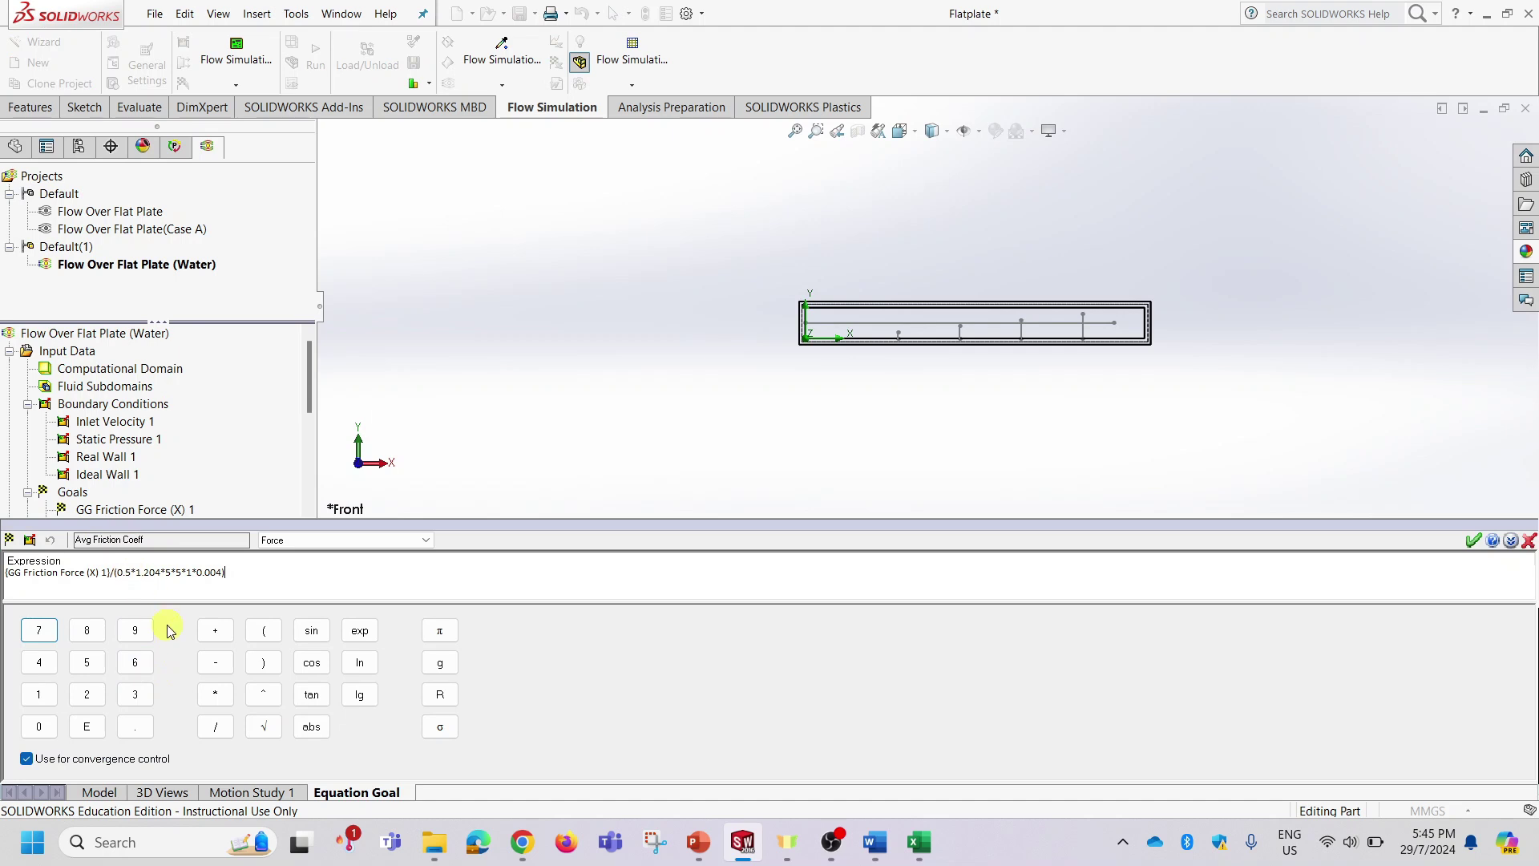
click(162, 572)
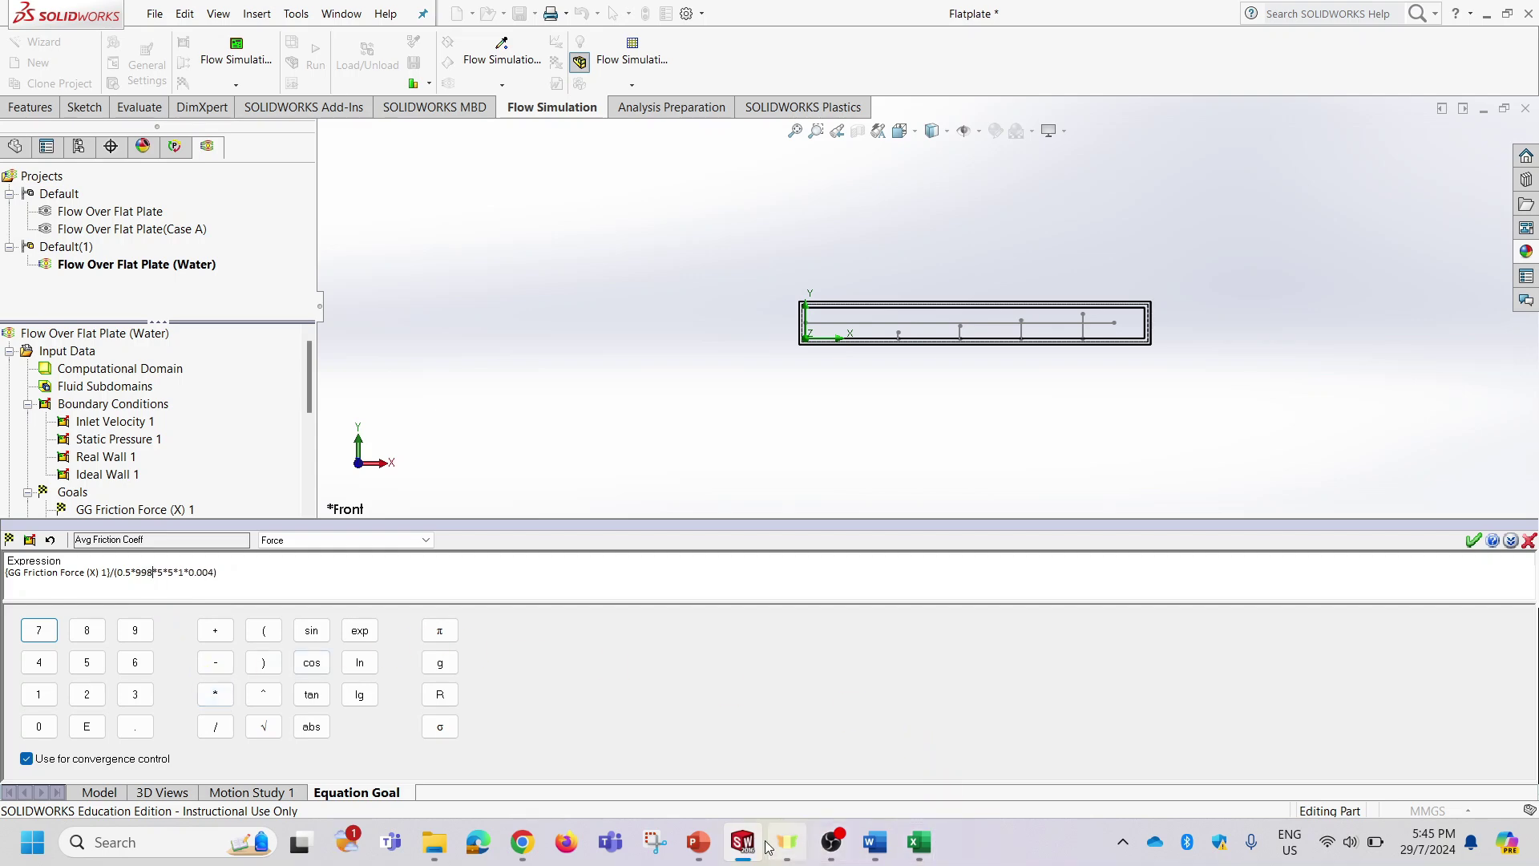
click(694, 849)
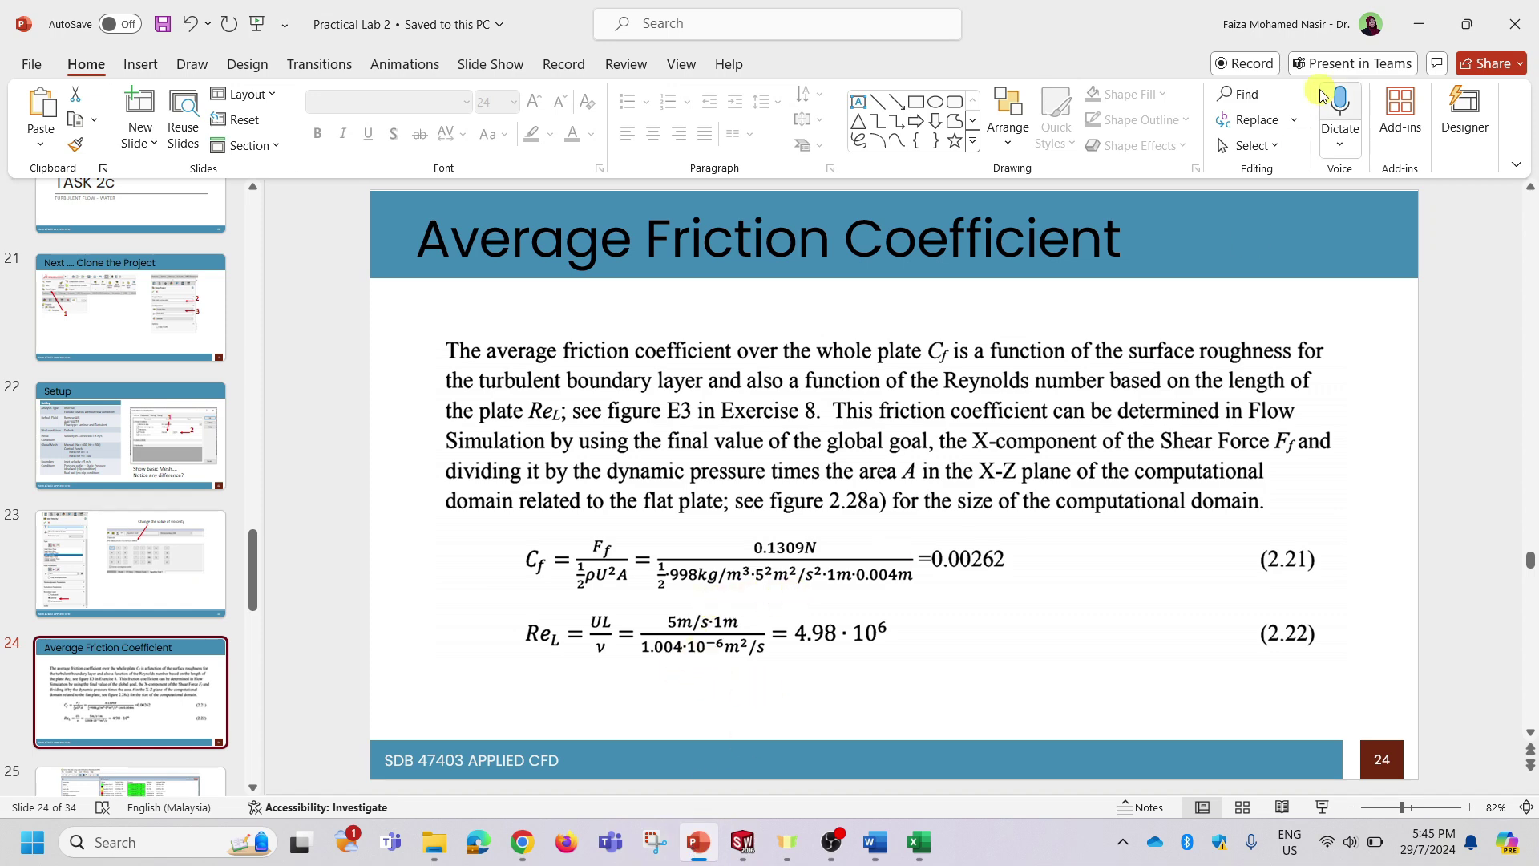
click(1435, 23)
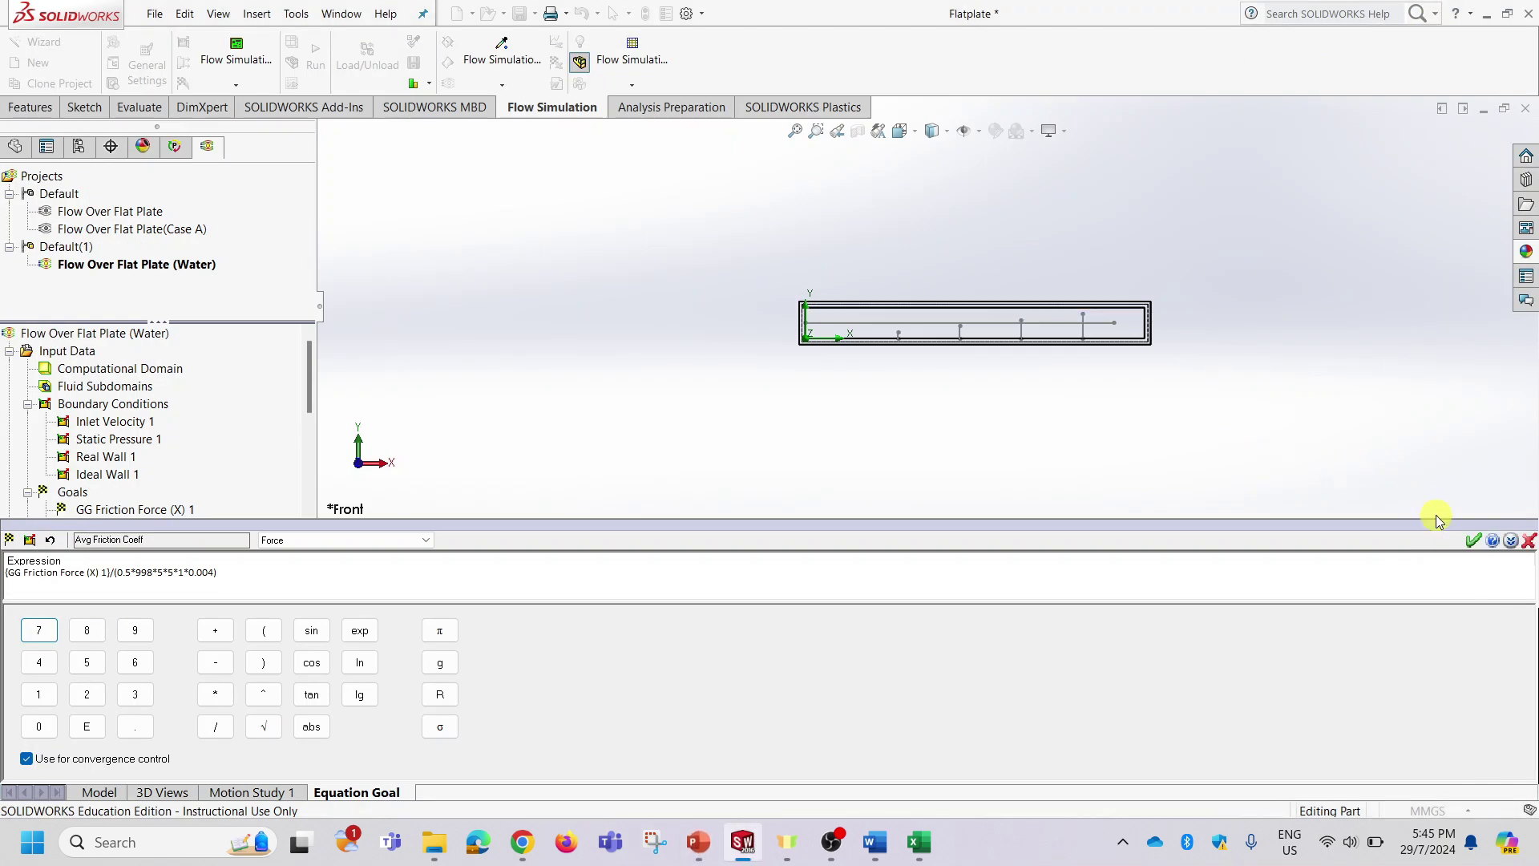
click(1472, 542)
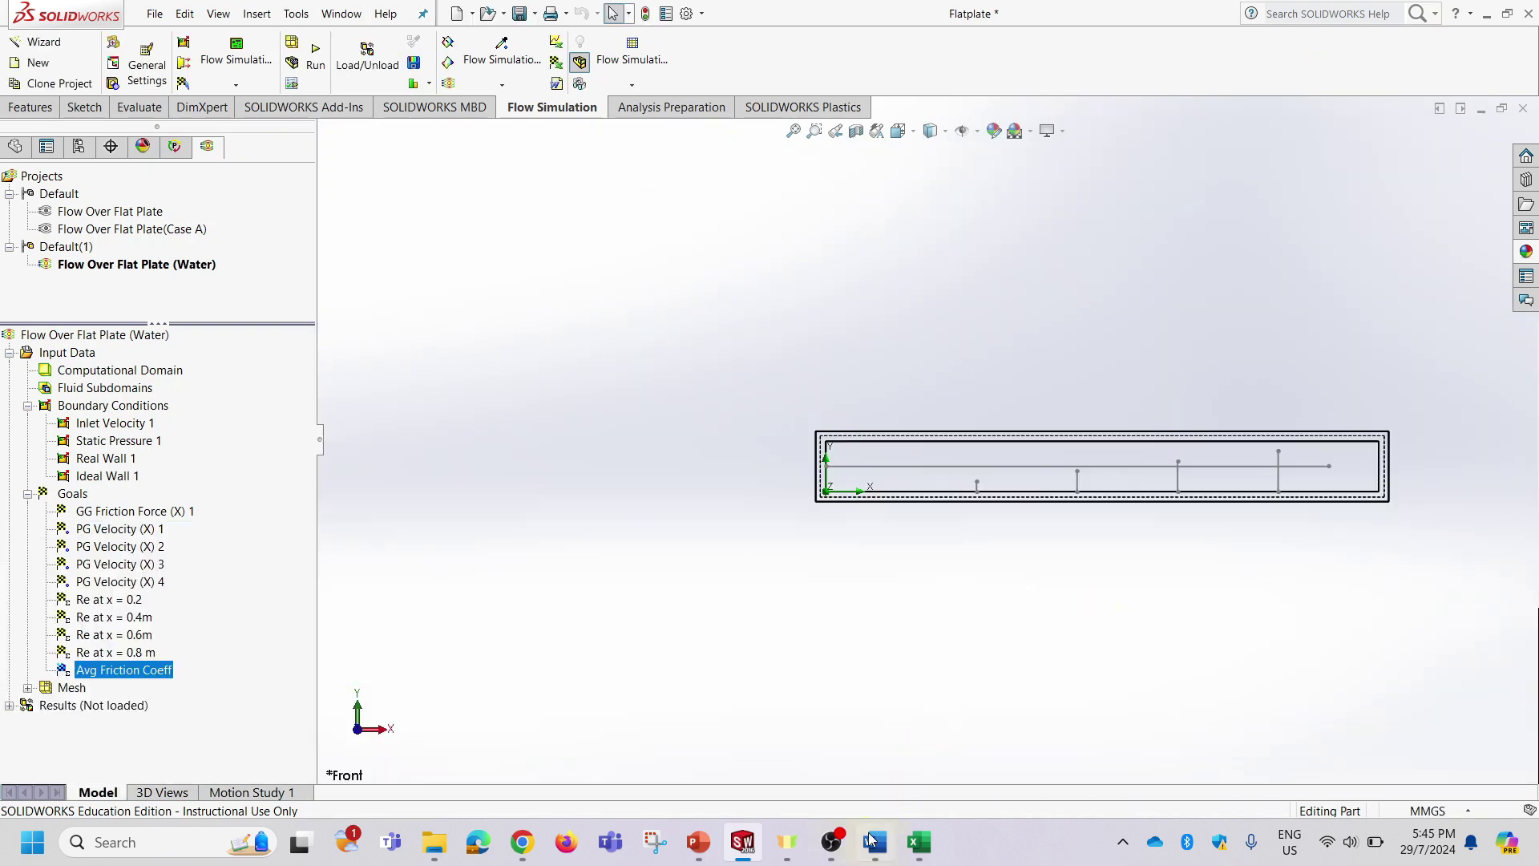
click(696, 841)
scroll(229, 706, down, 3)
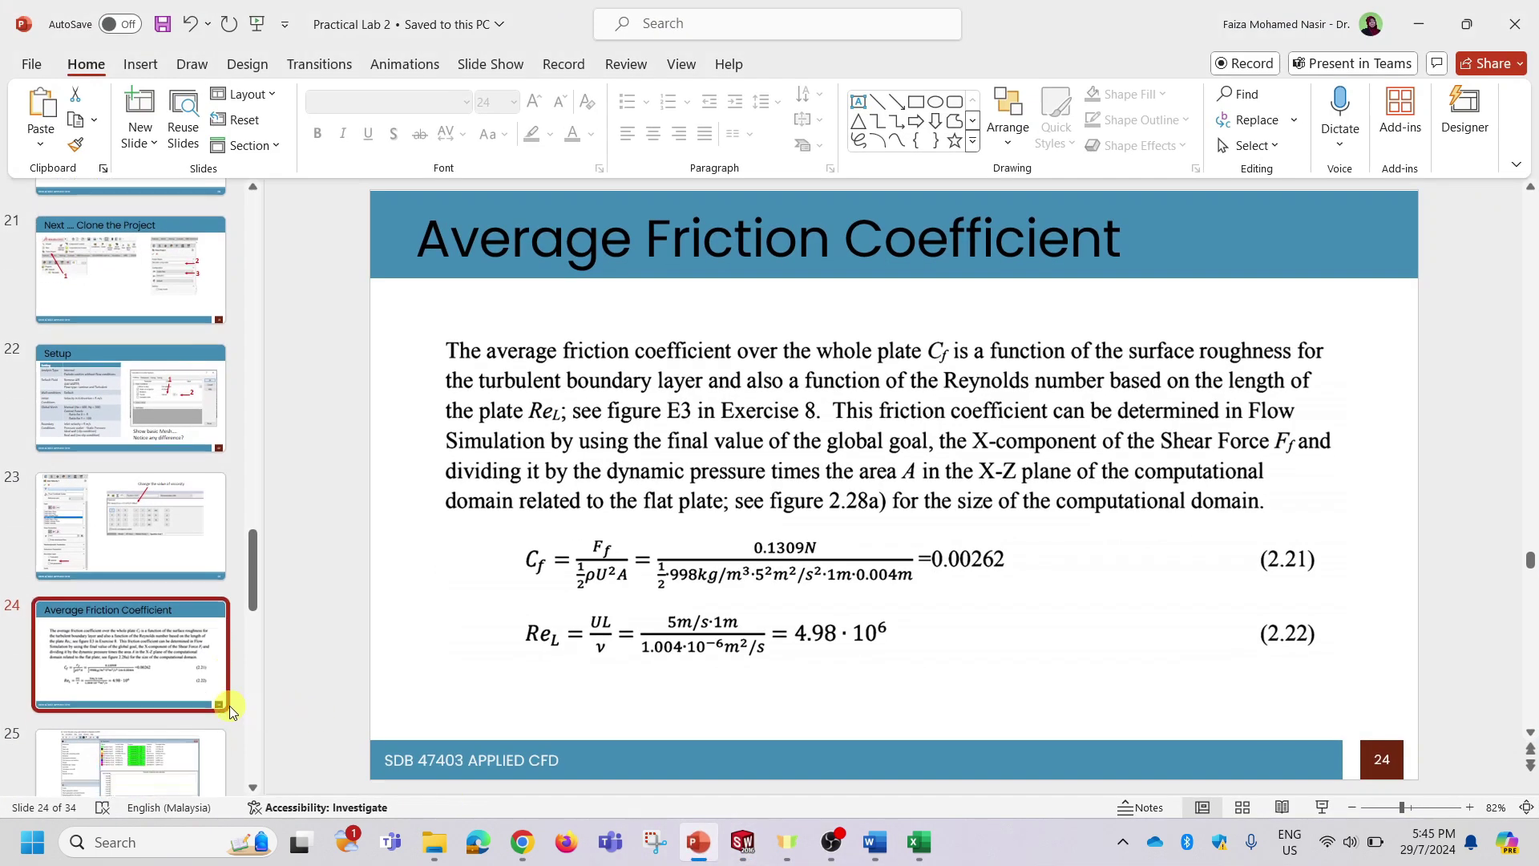
click(152, 625)
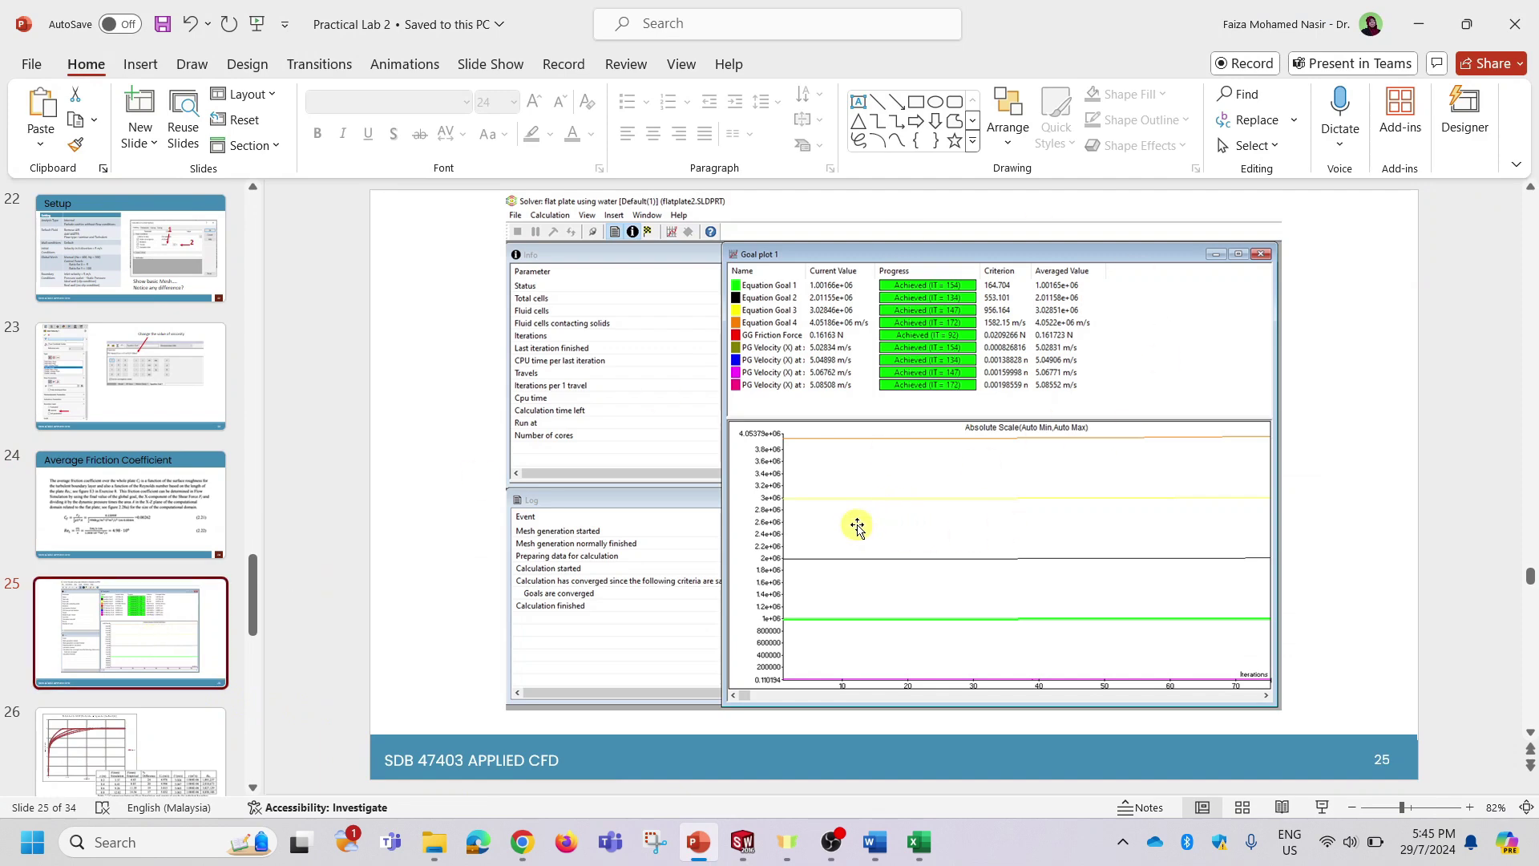
click(743, 842)
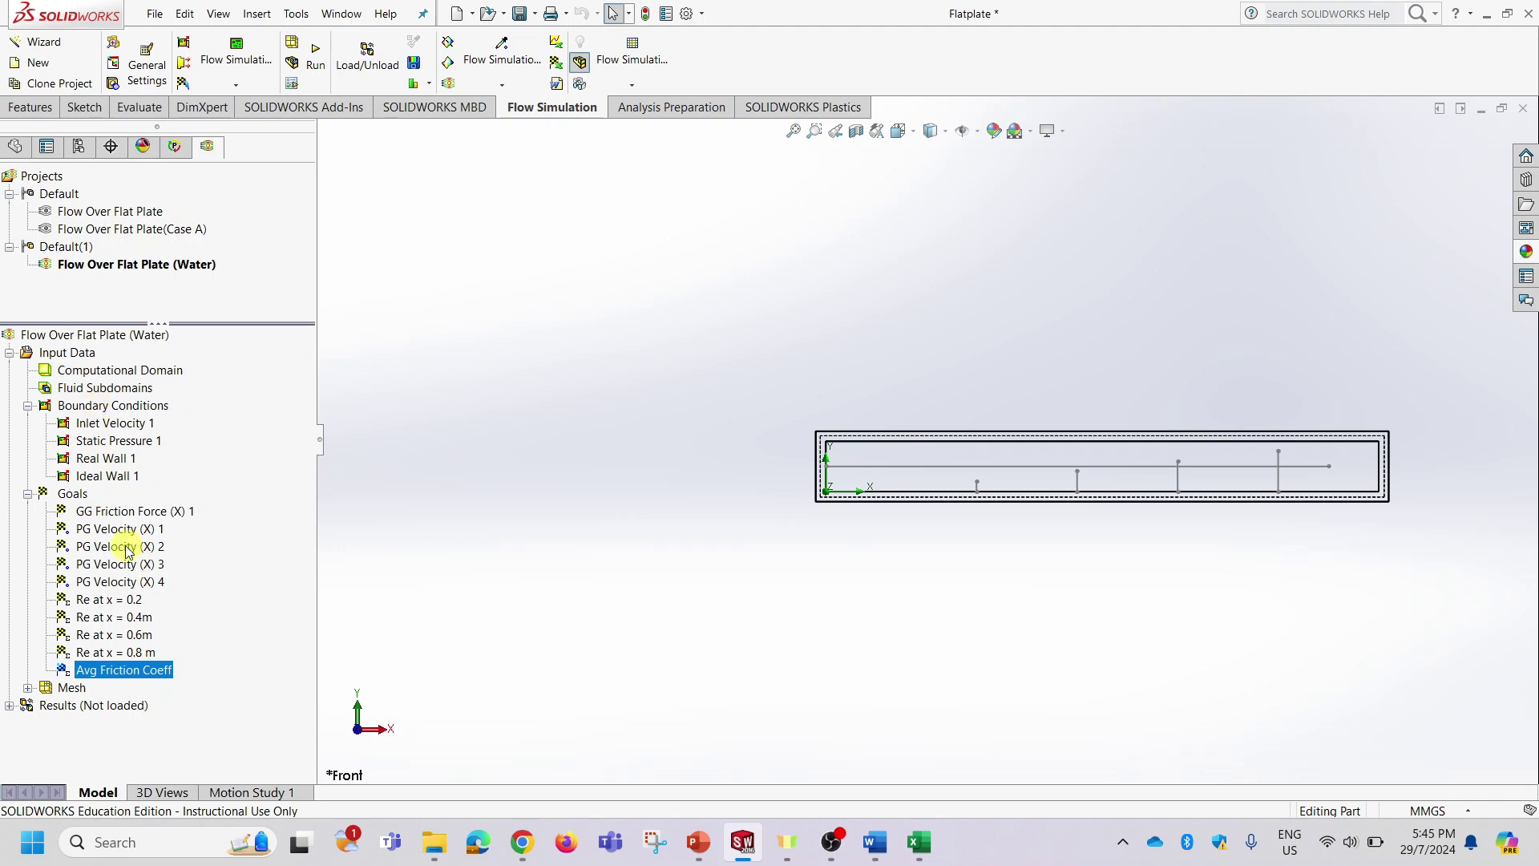
Open the Run dialog for a new calculation of the water project on 12 CPUs.
right_click(69, 691)
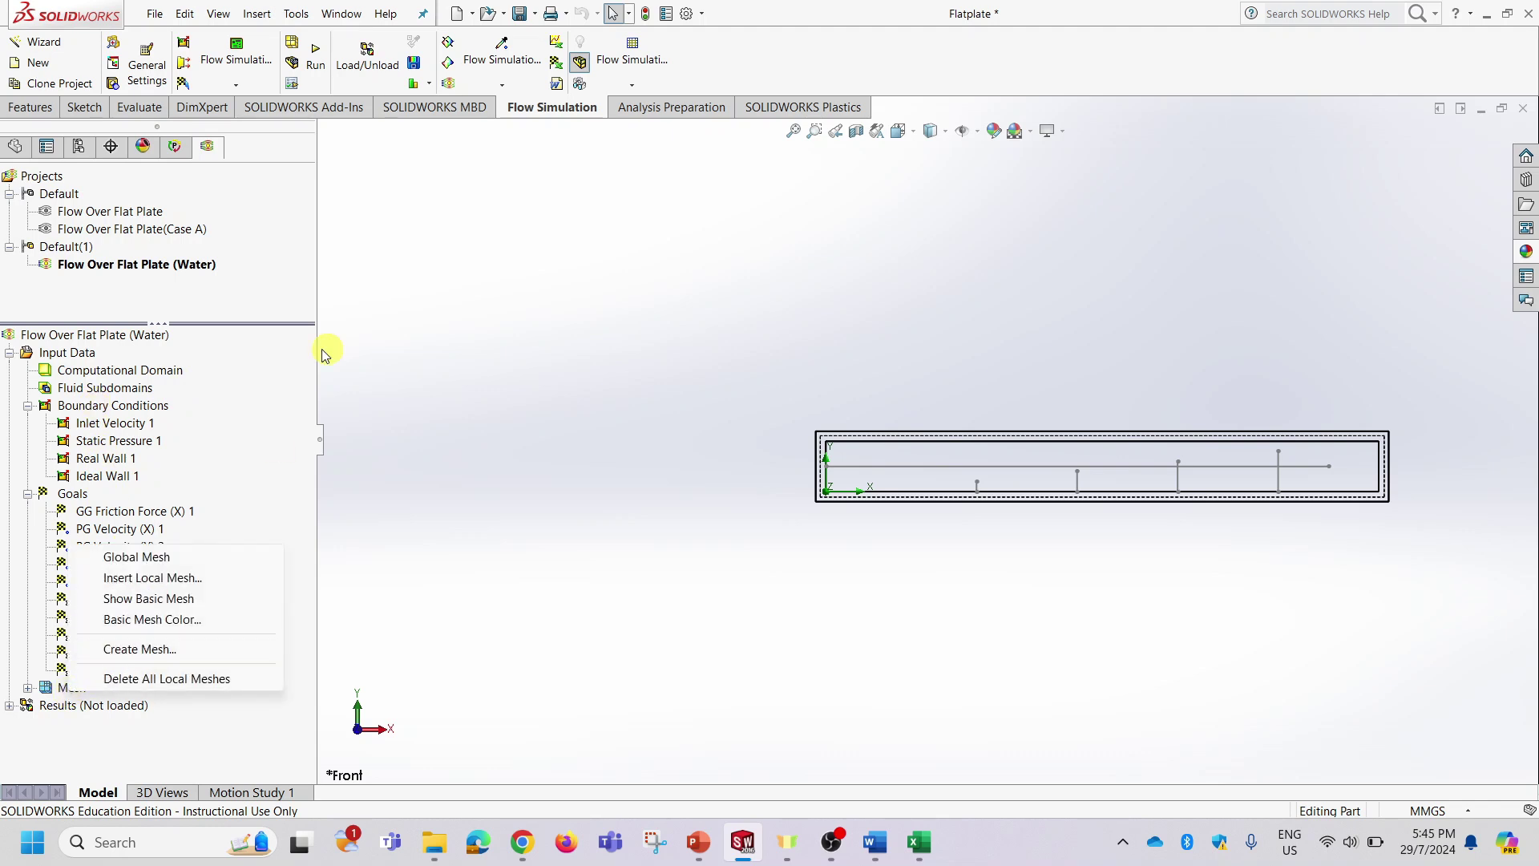
click(249, 395)
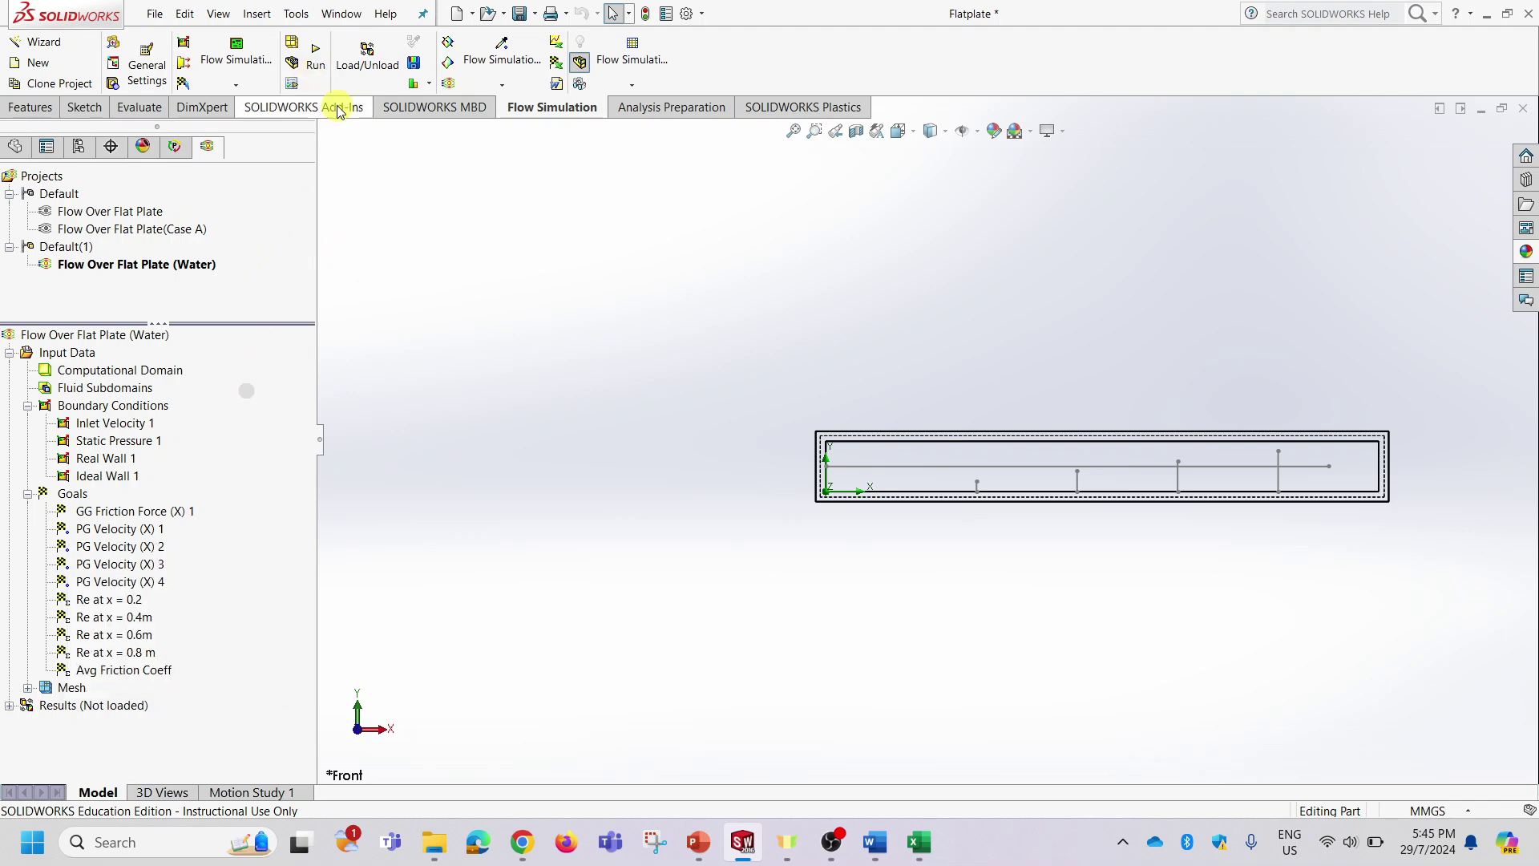
click(327, 64)
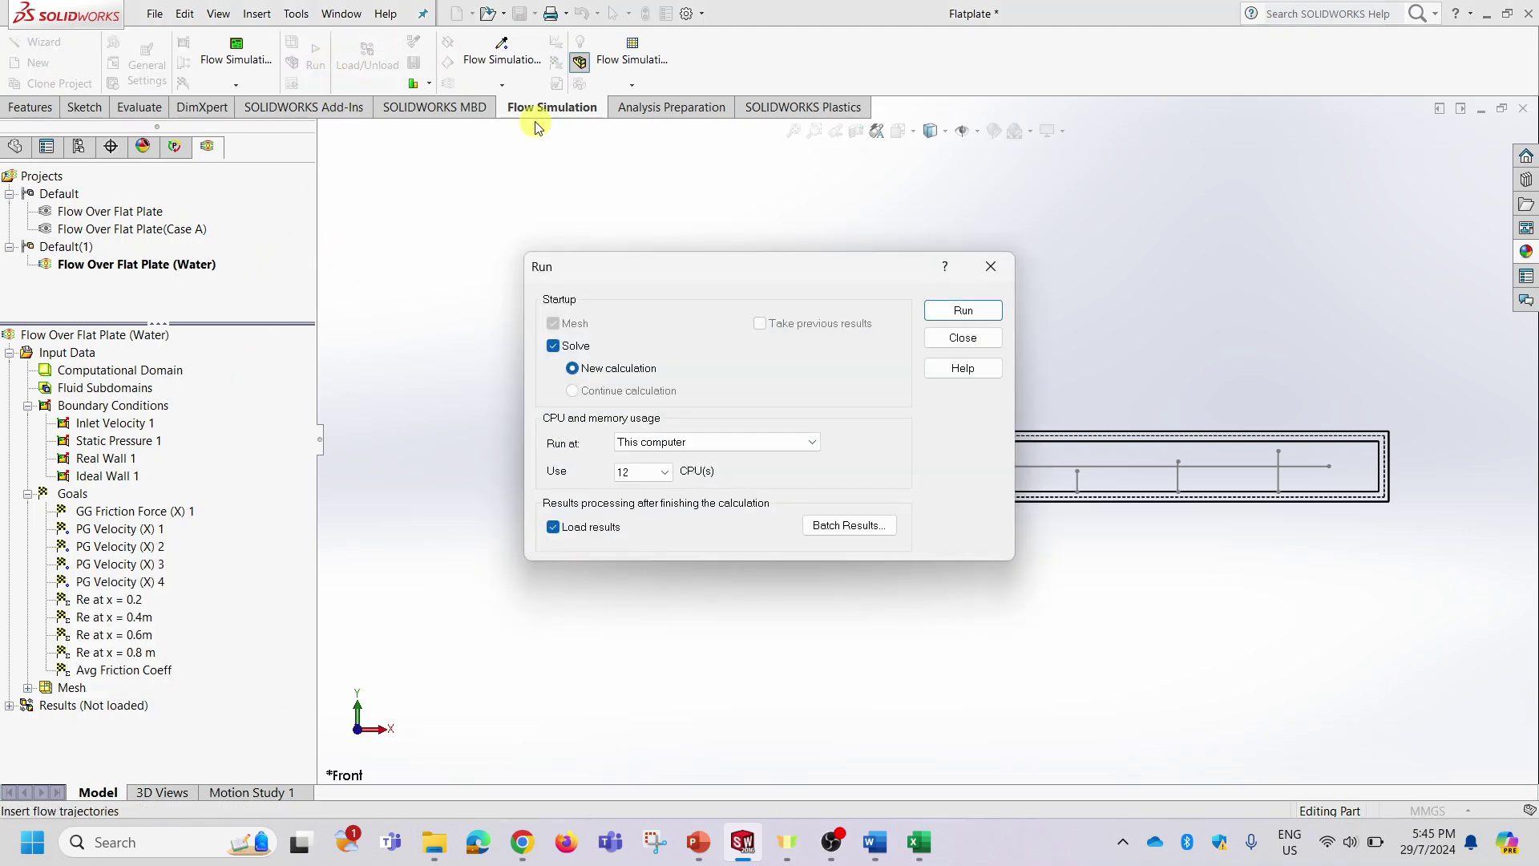
Solve the water case to convergence in 158 iterations and load results 3.fld.
click(971, 311)
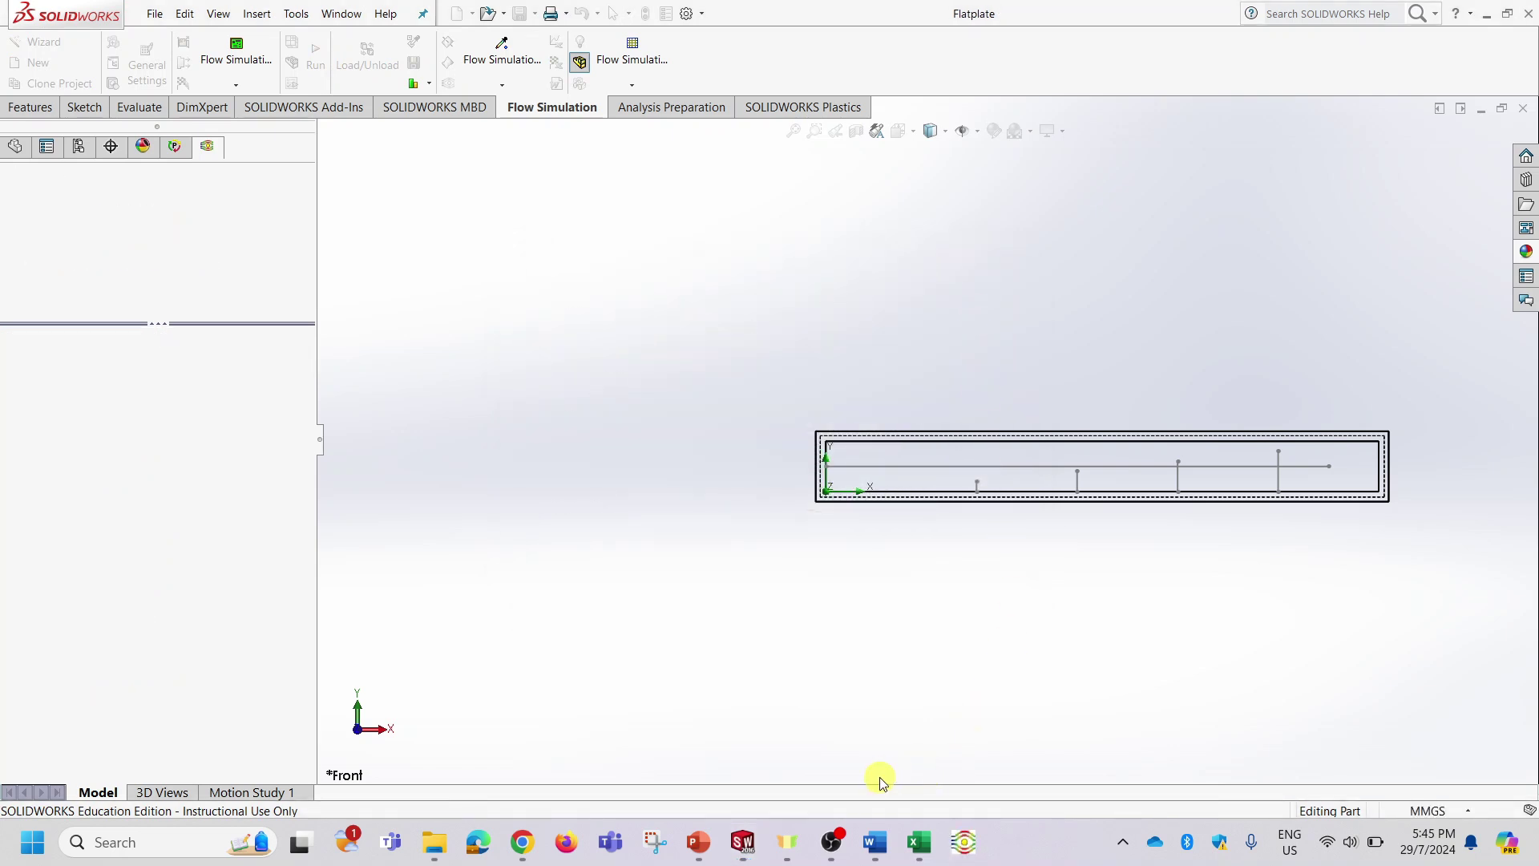
click(964, 843)
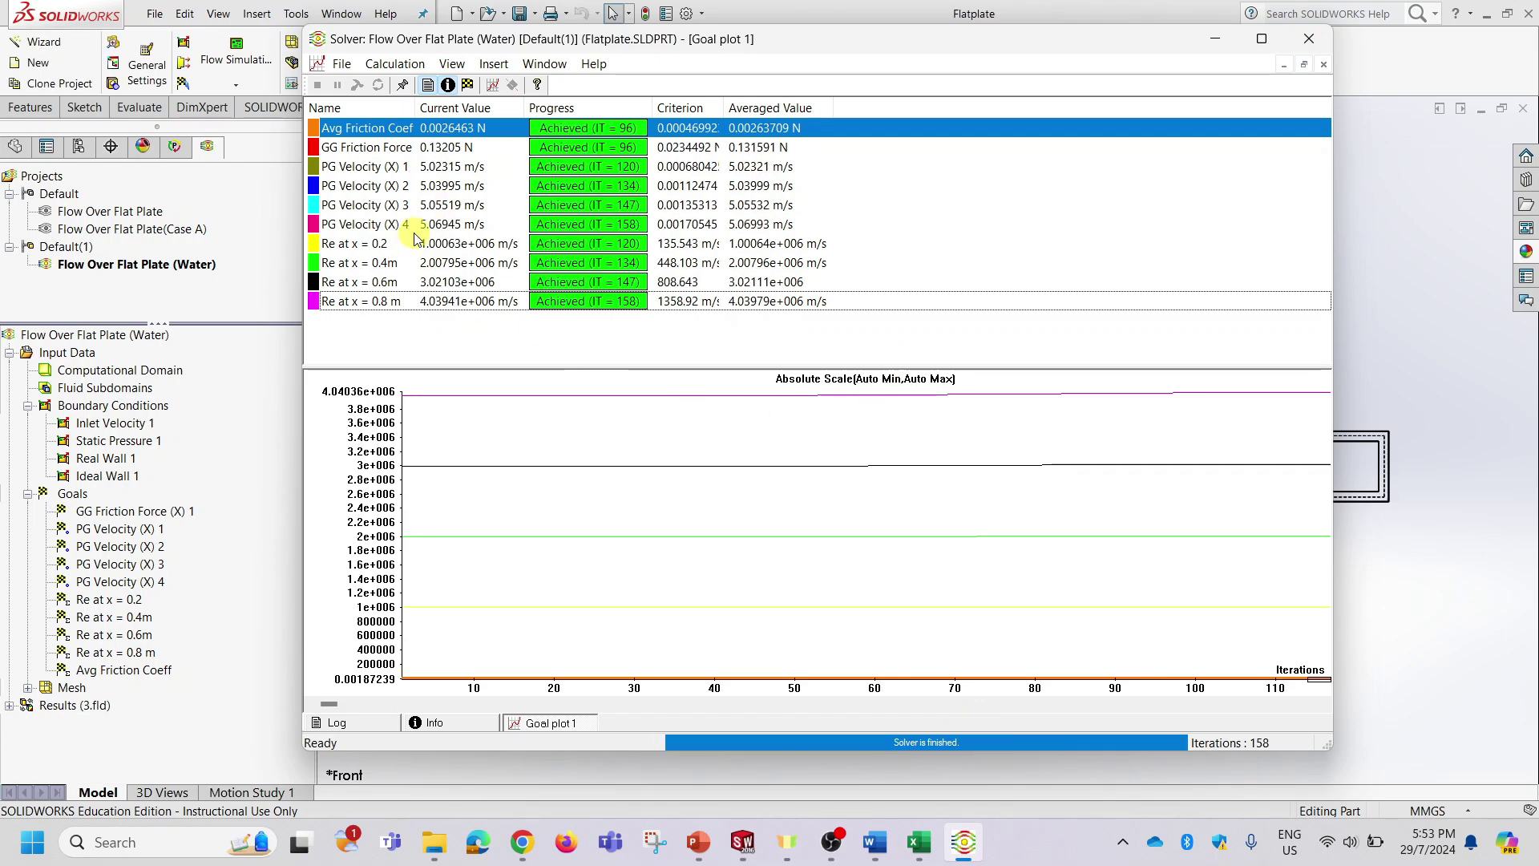
click(1312, 41)
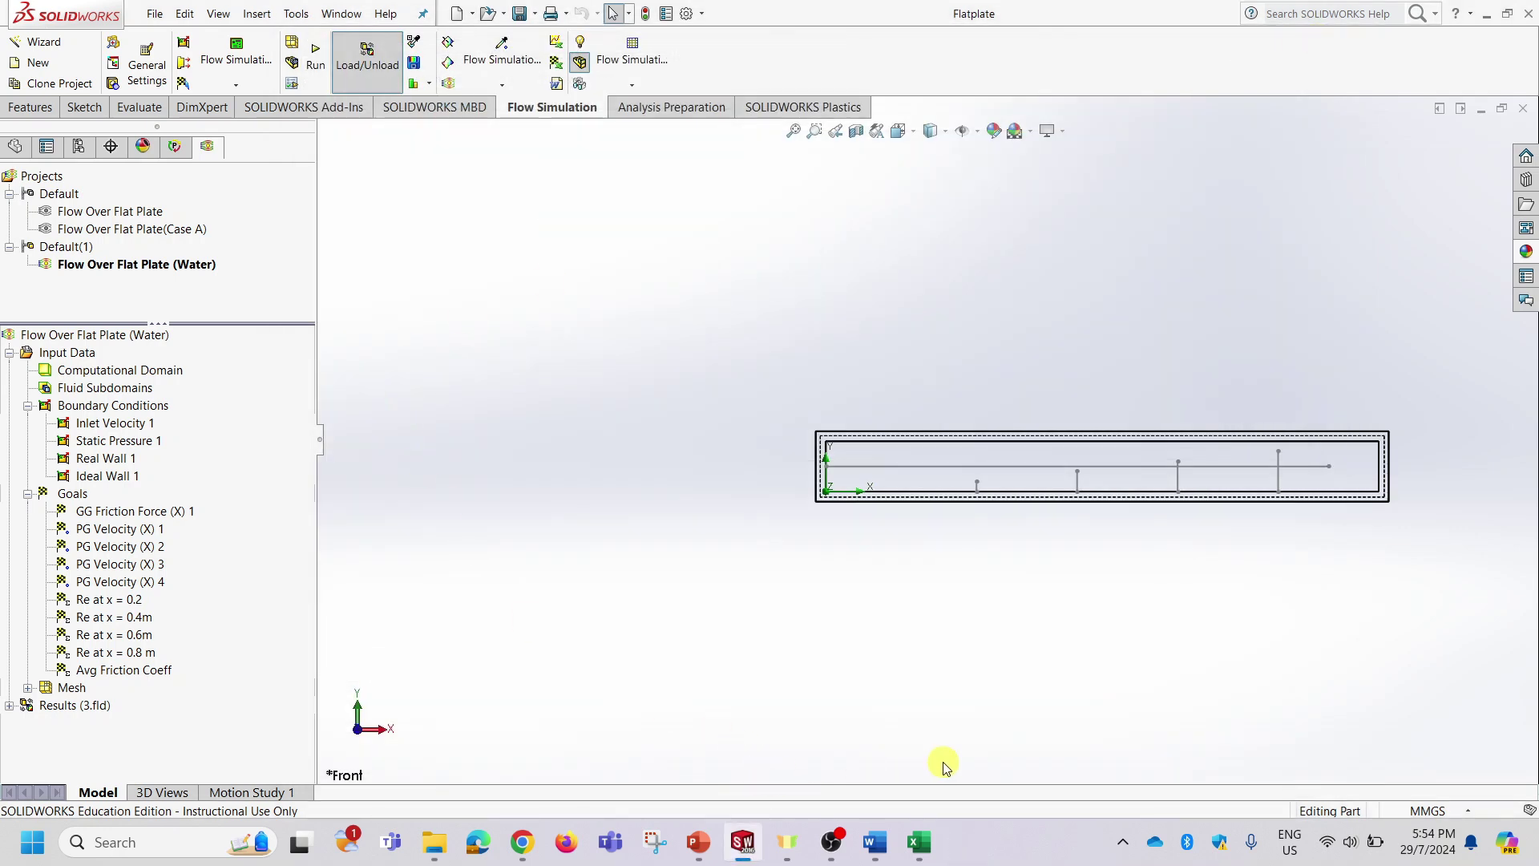
mouse_move(889, 847)
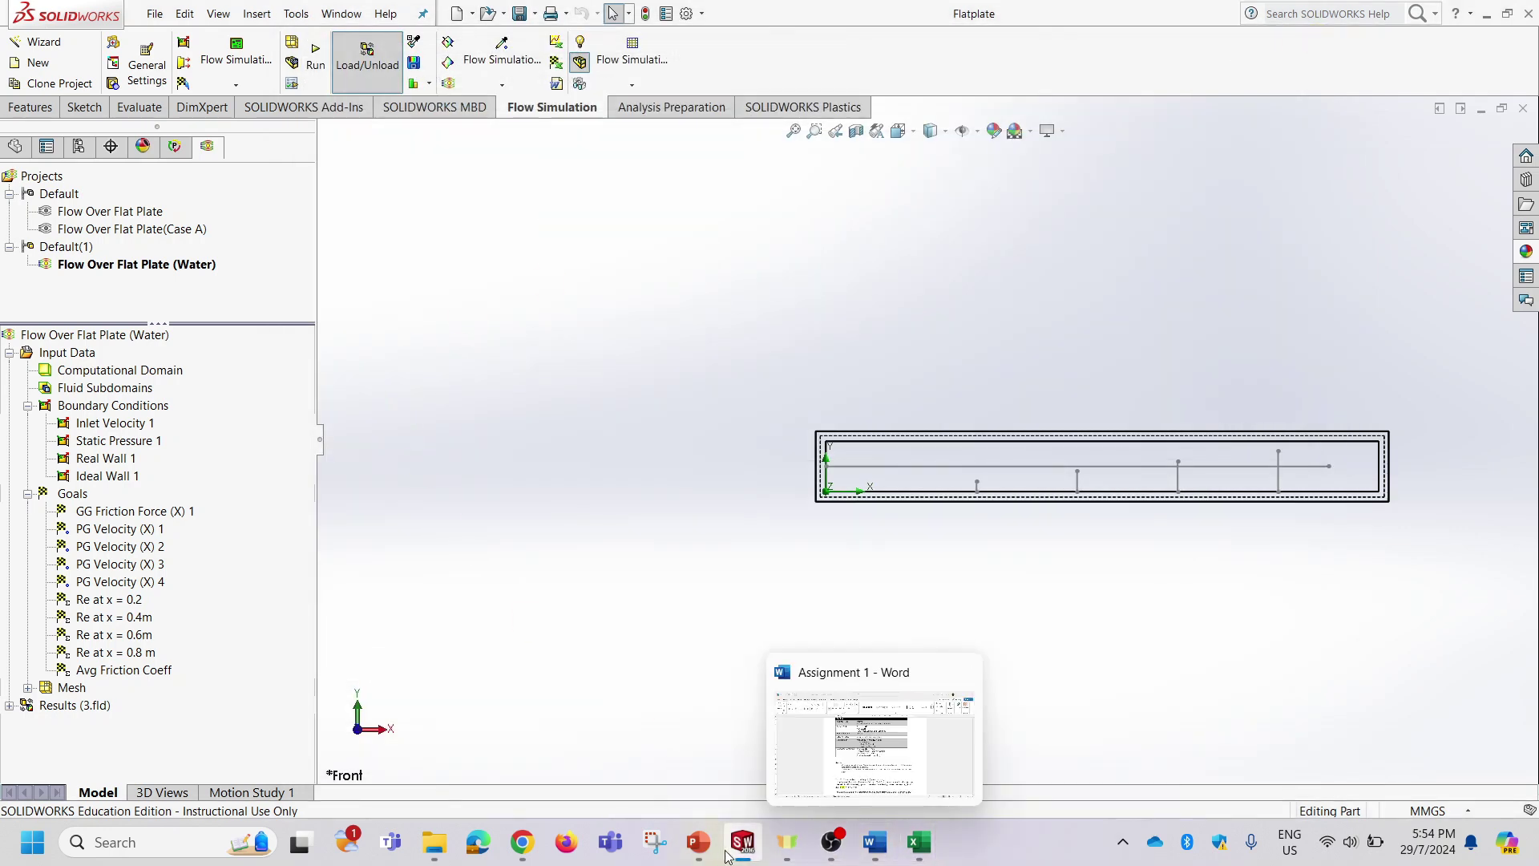
click(698, 843)
scroll(144, 630, down, 2)
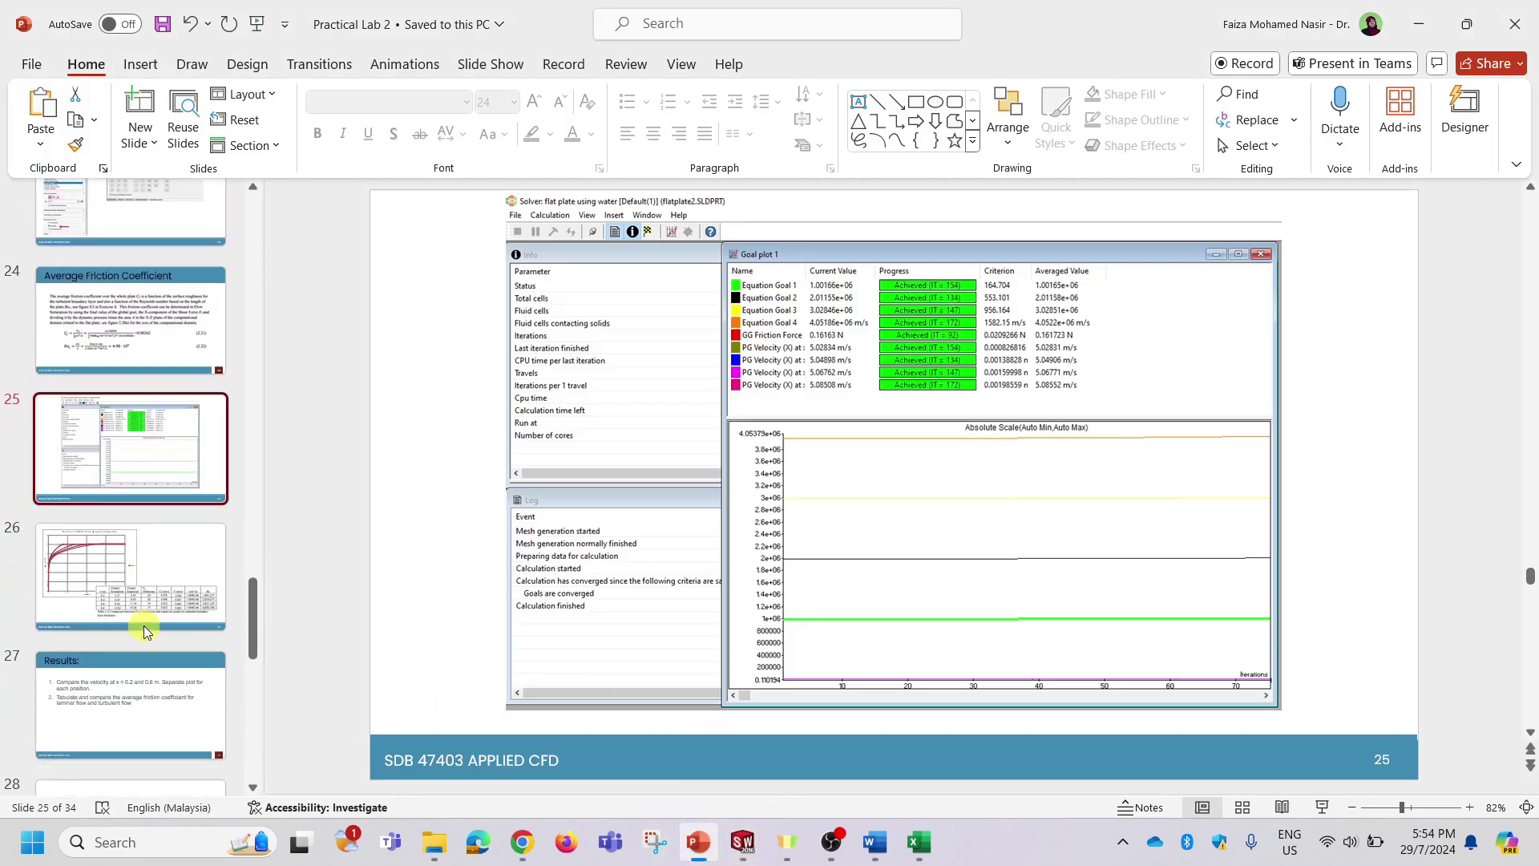
click(124, 693)
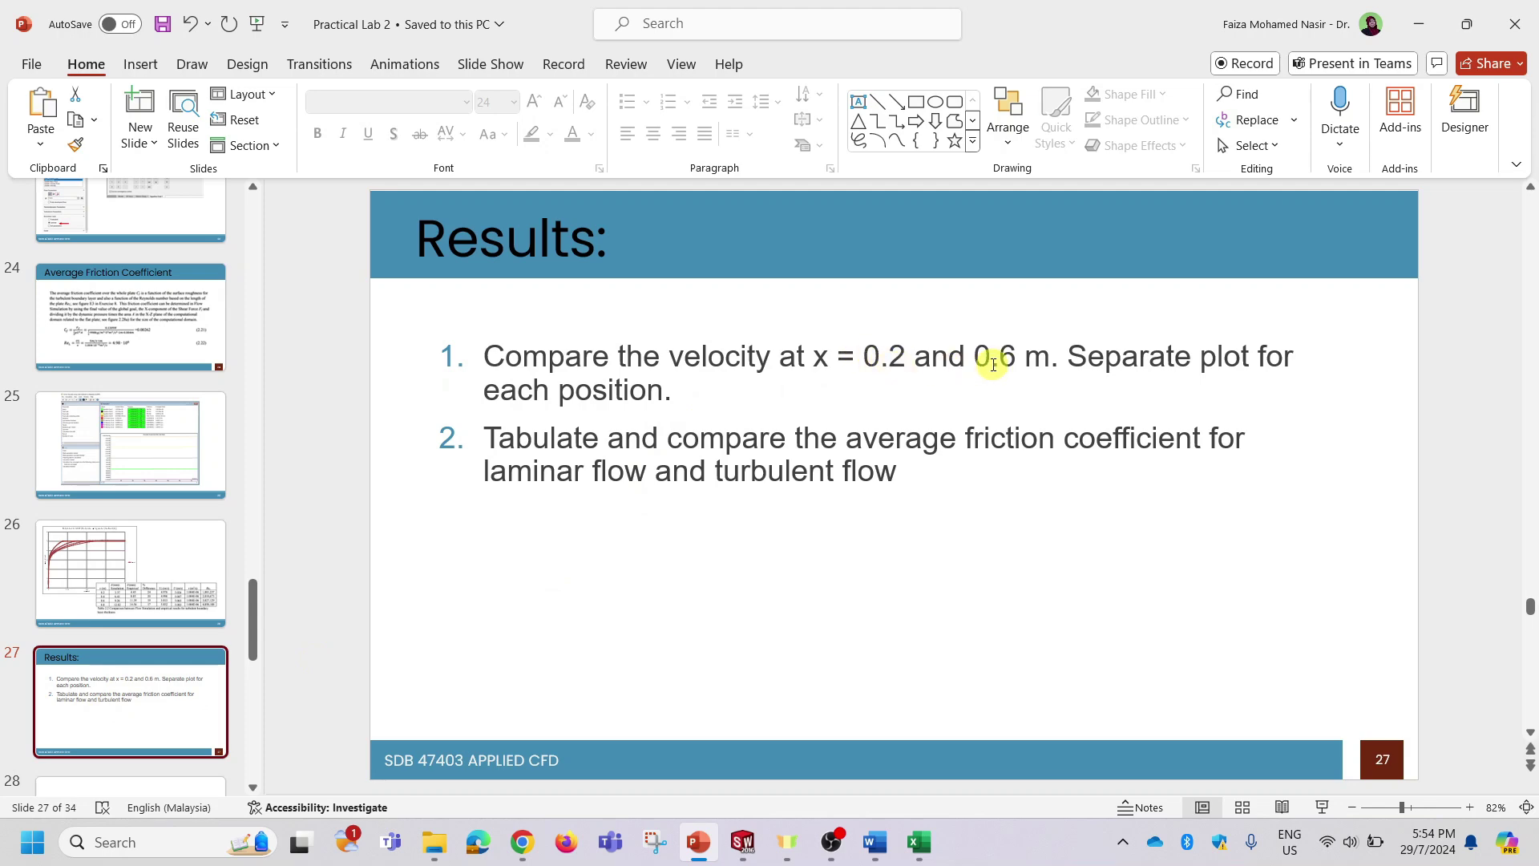
click(1417, 24)
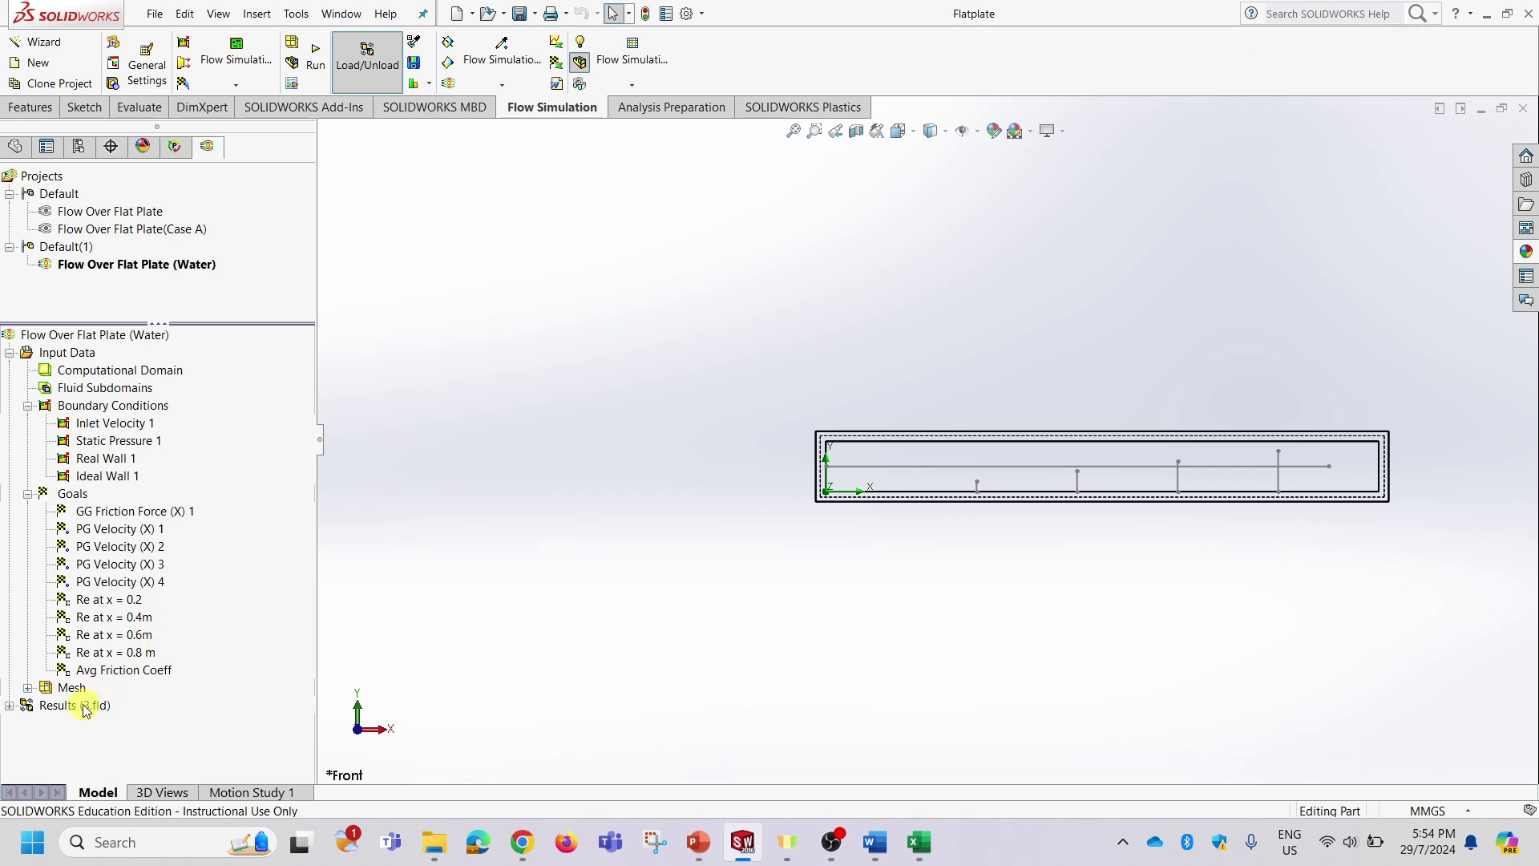
Remove the x = 0.4 m and x = 0.8 m lines from XY Plot 1.
click(10, 706)
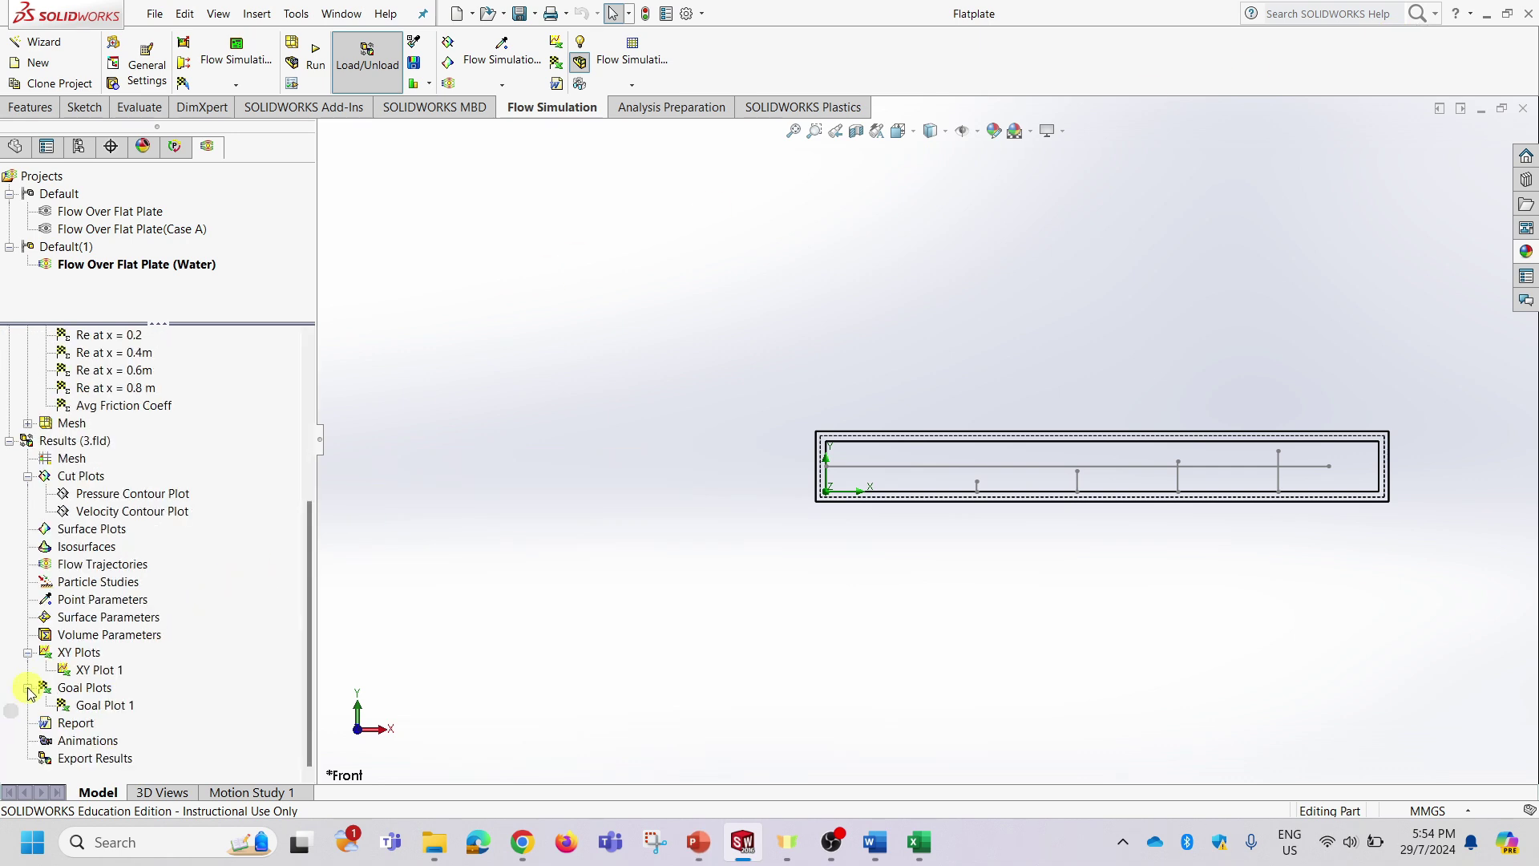
double_click(104, 671)
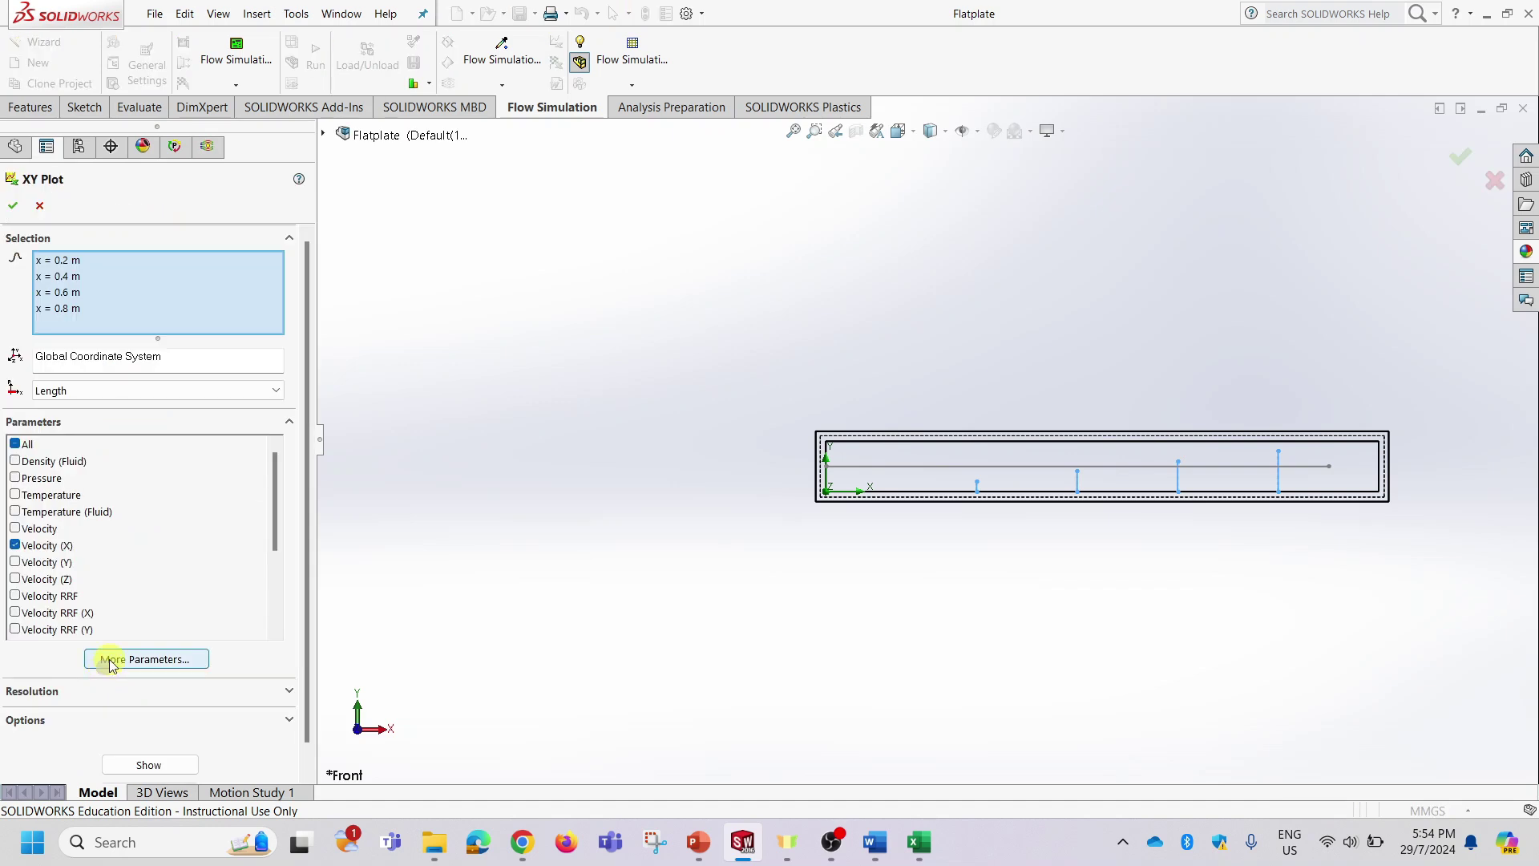
click(78, 277)
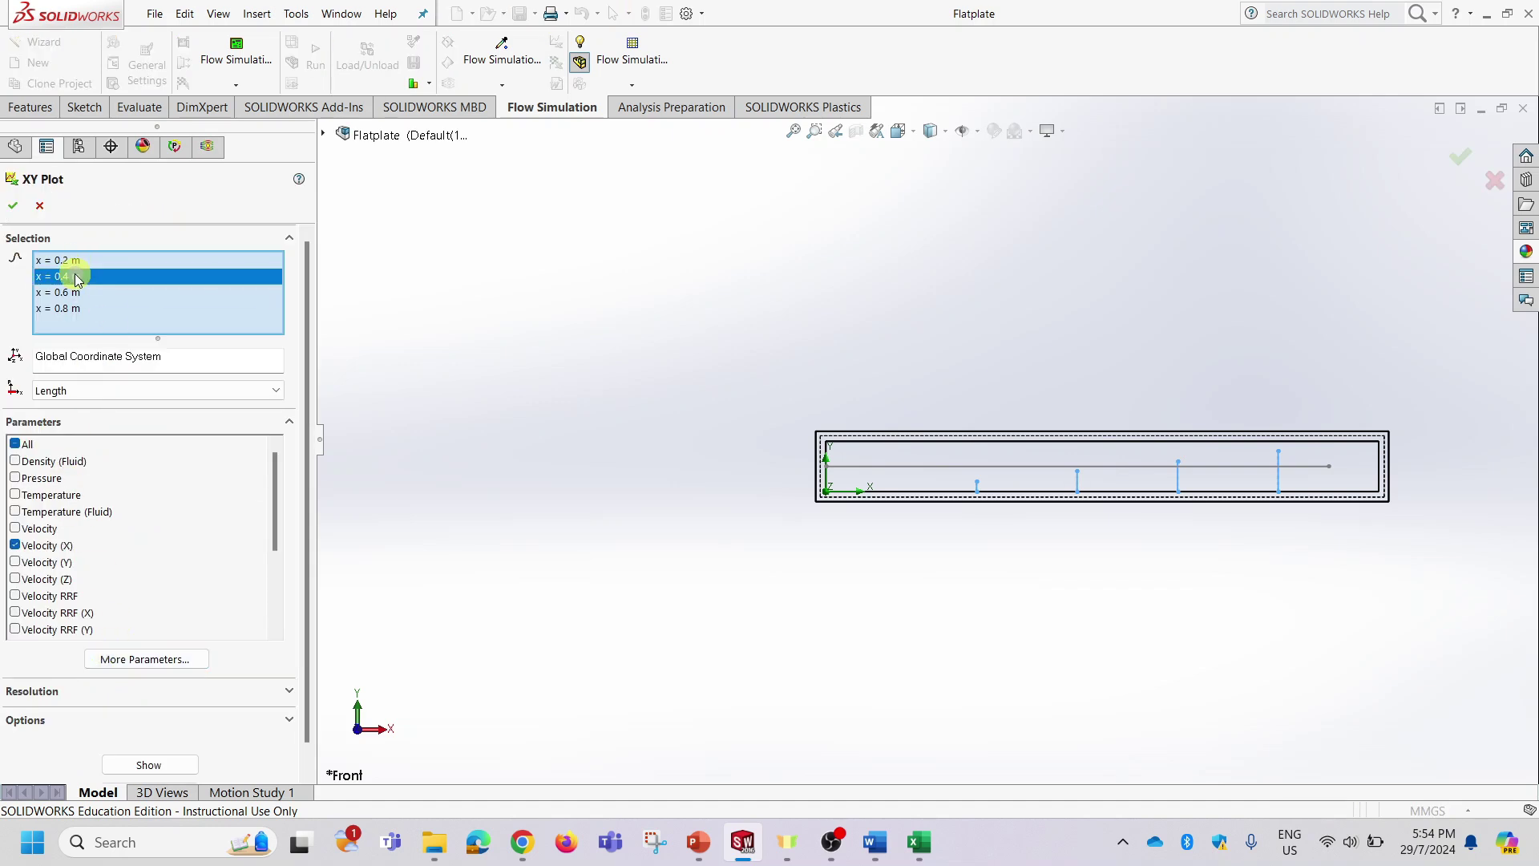
key(Delete)
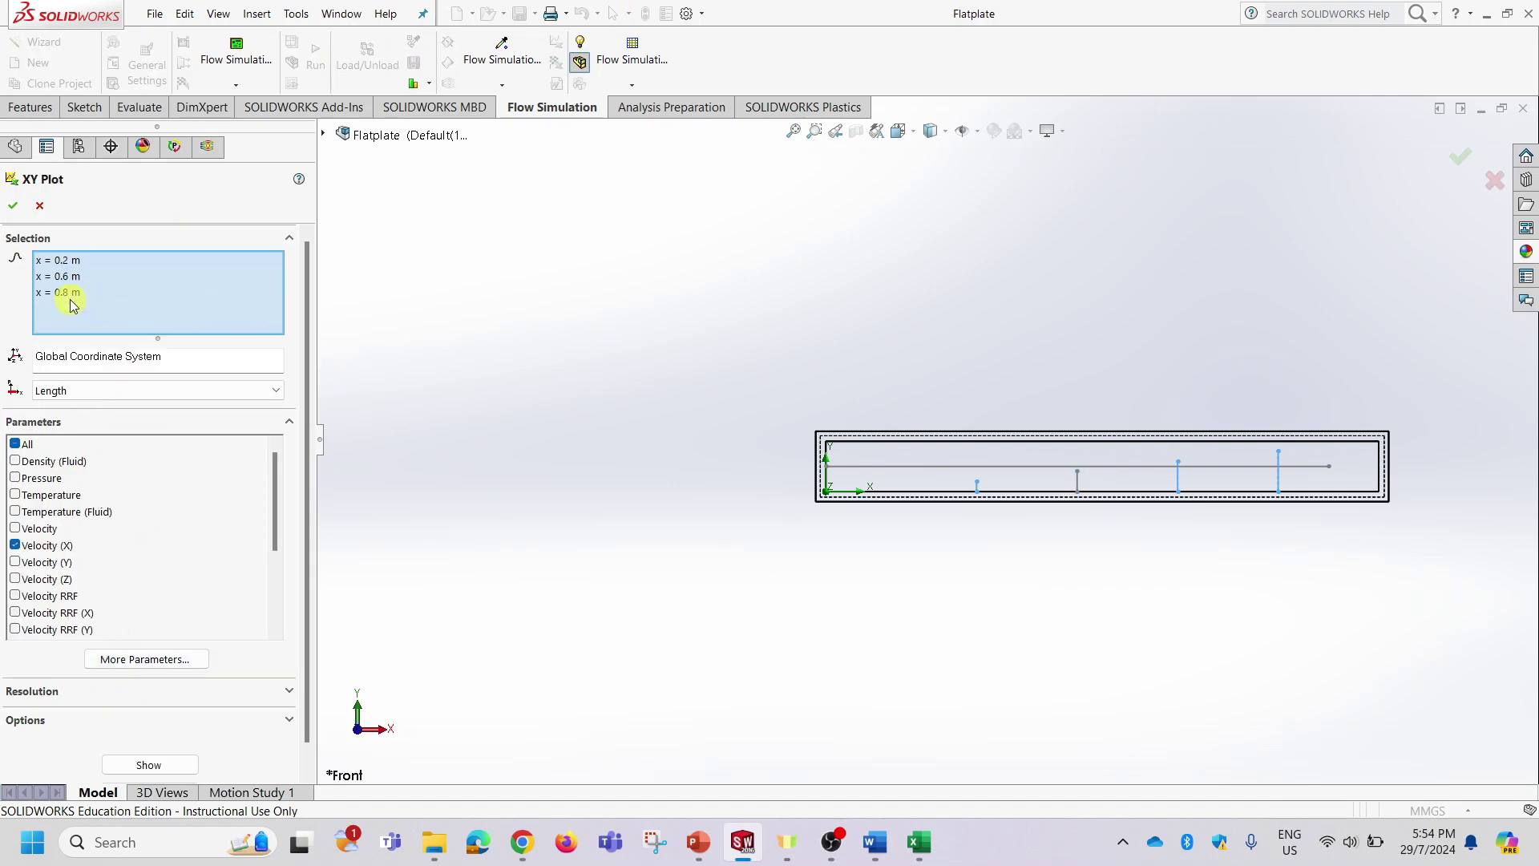
click(65, 293)
key(Delete)
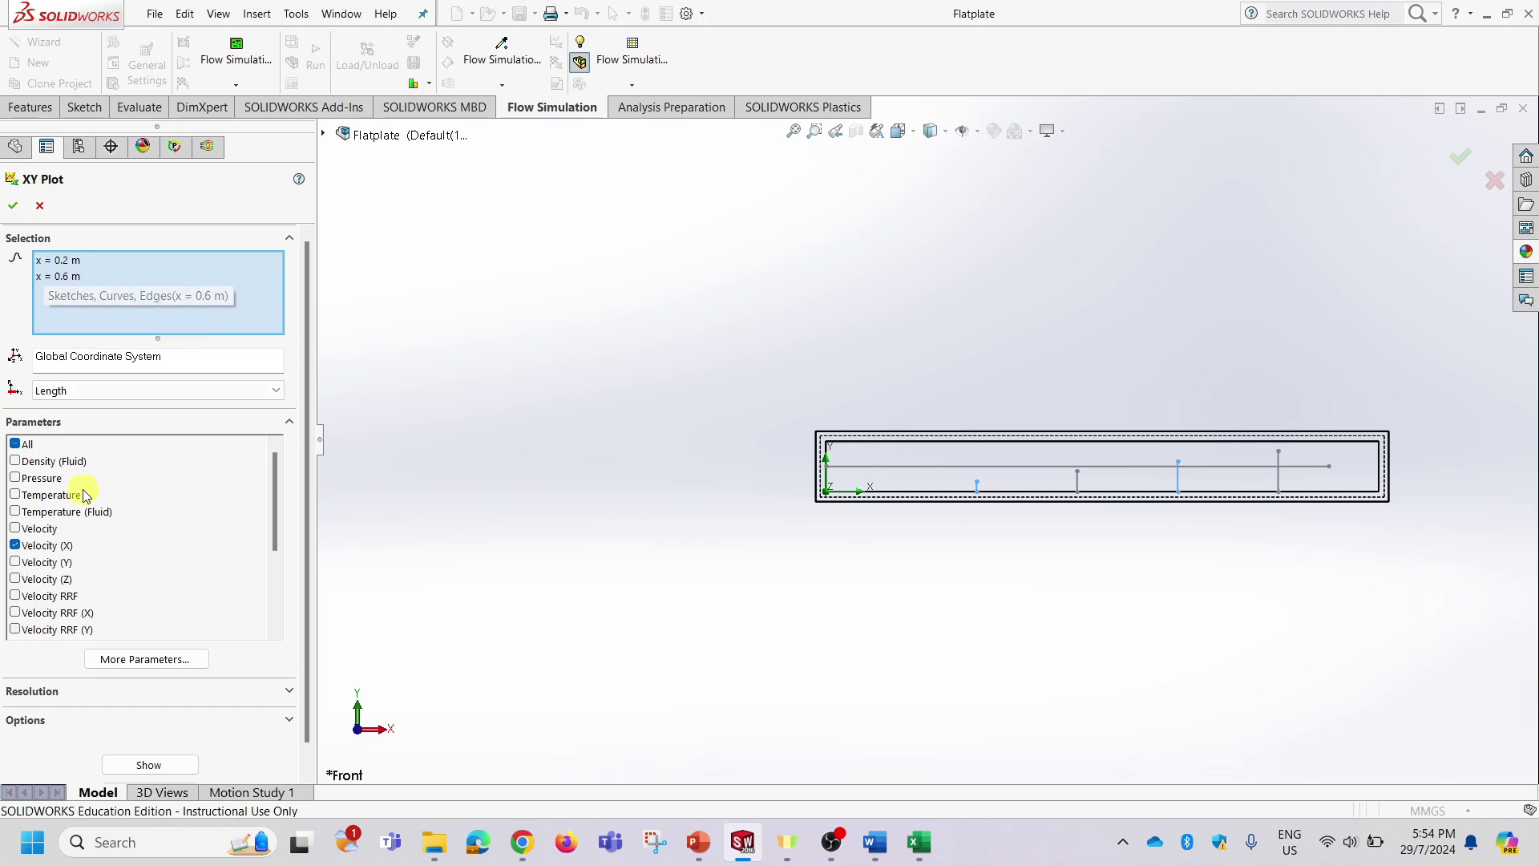
Export the x = 0.2 m and 0.6 m Velocity (X) plot to Excel.
scroll(165, 532, down, 3)
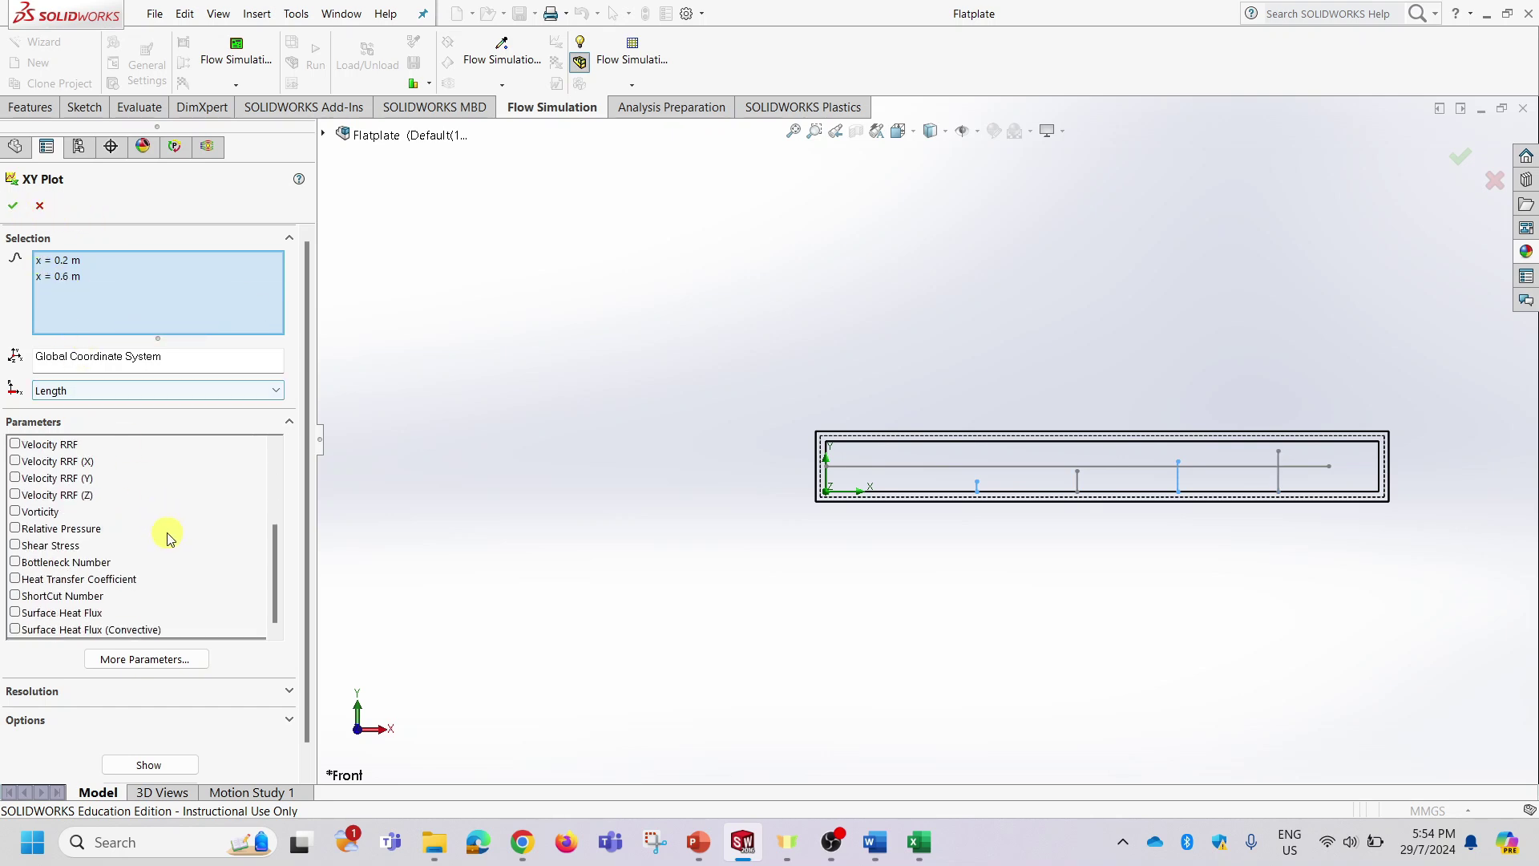
scroll(279, 671, down, 1)
click(194, 761)
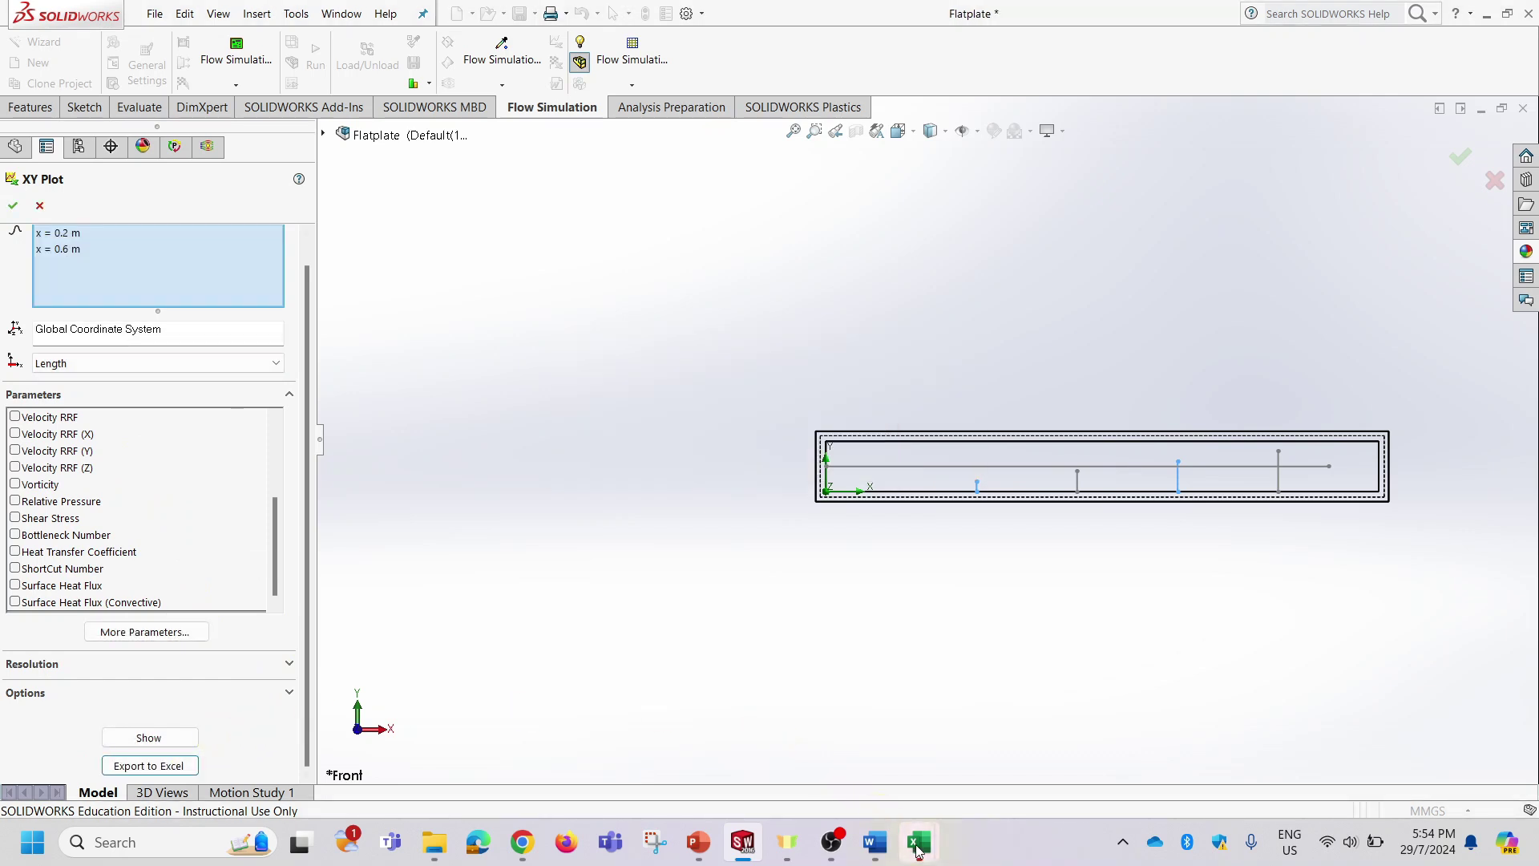
mouse_move(919, 851)
click(1122, 737)
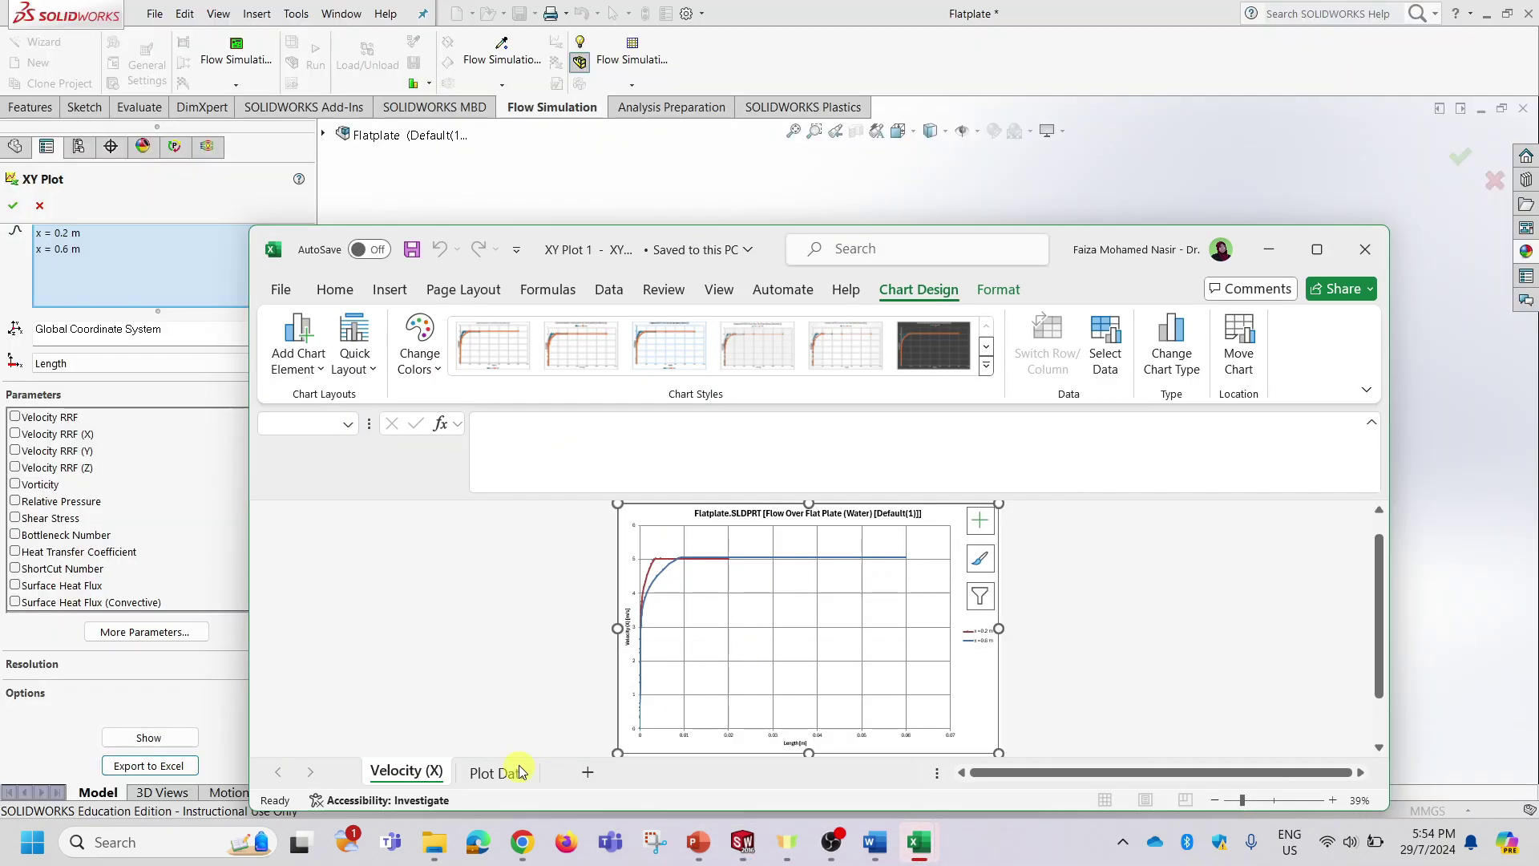
Review the maximized Plot Data sheet, then bring the empty Book2 workbook forward.
click(497, 771)
click(1316, 250)
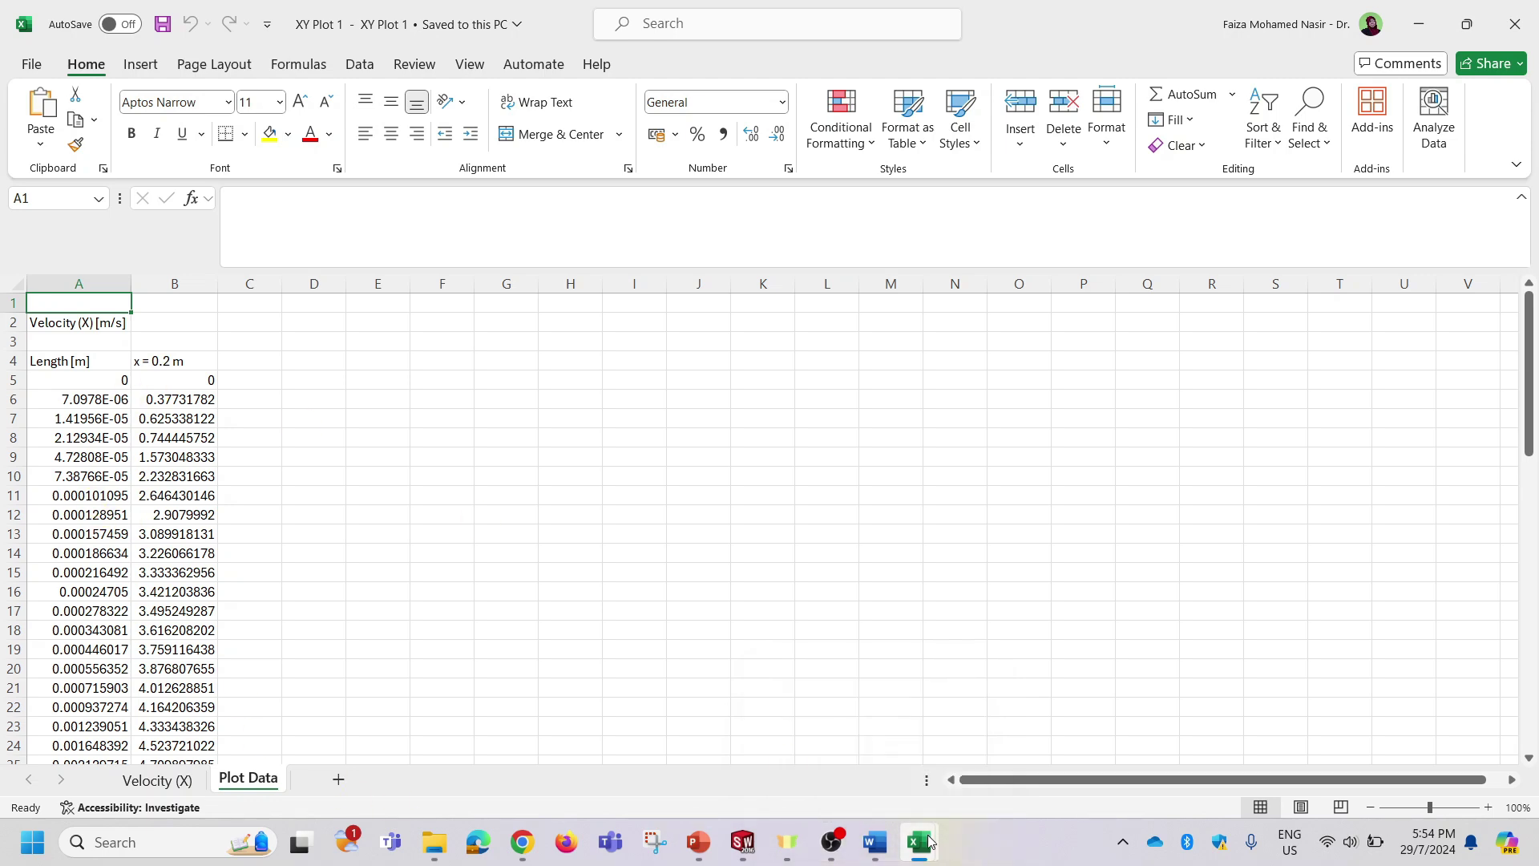
mouse_move(929, 841)
mouse_move(725, 749)
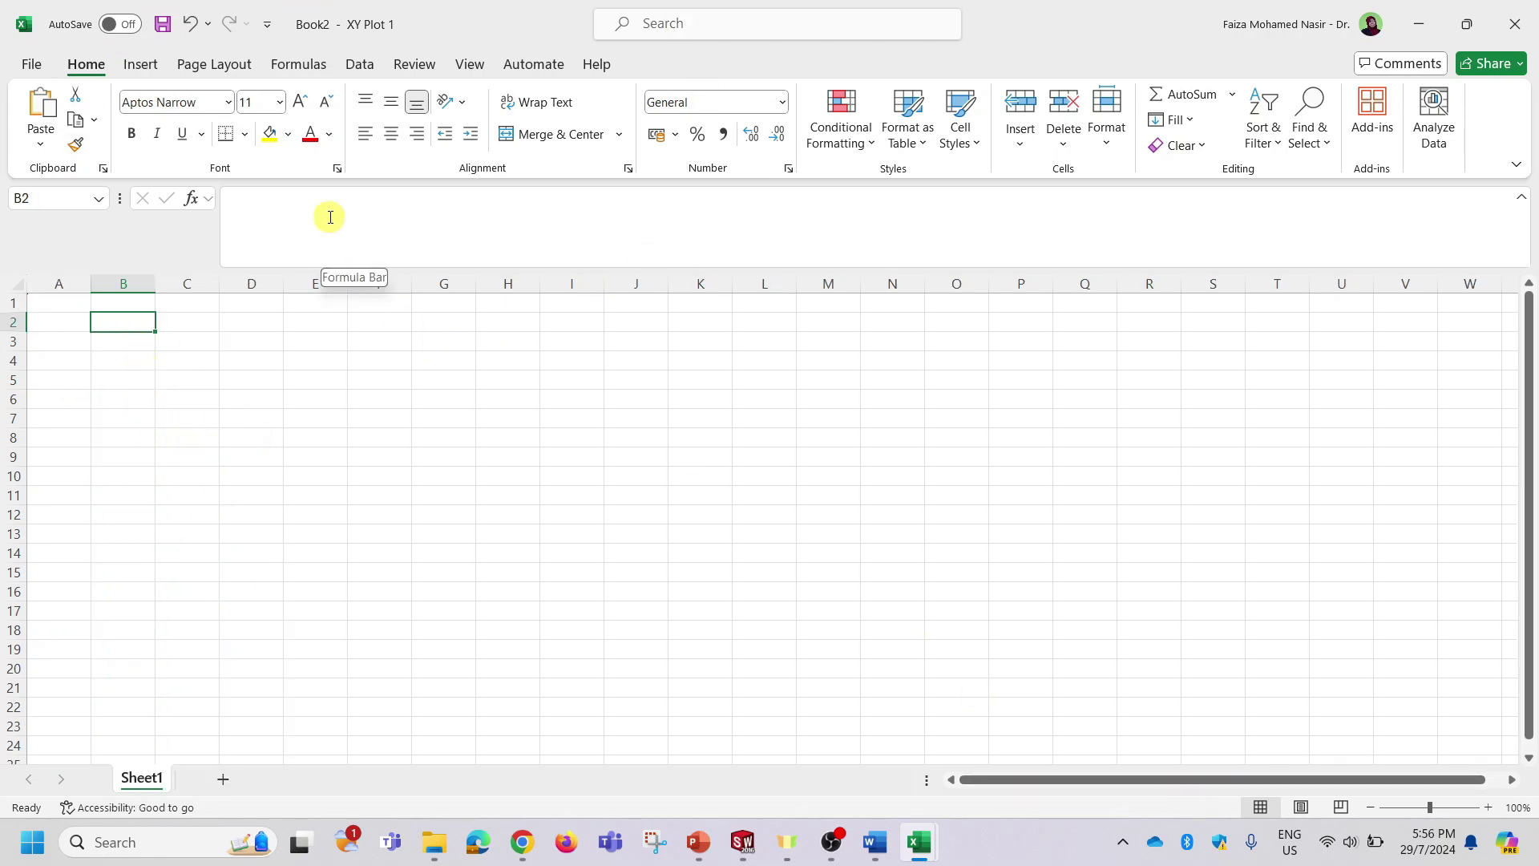
click(697, 840)
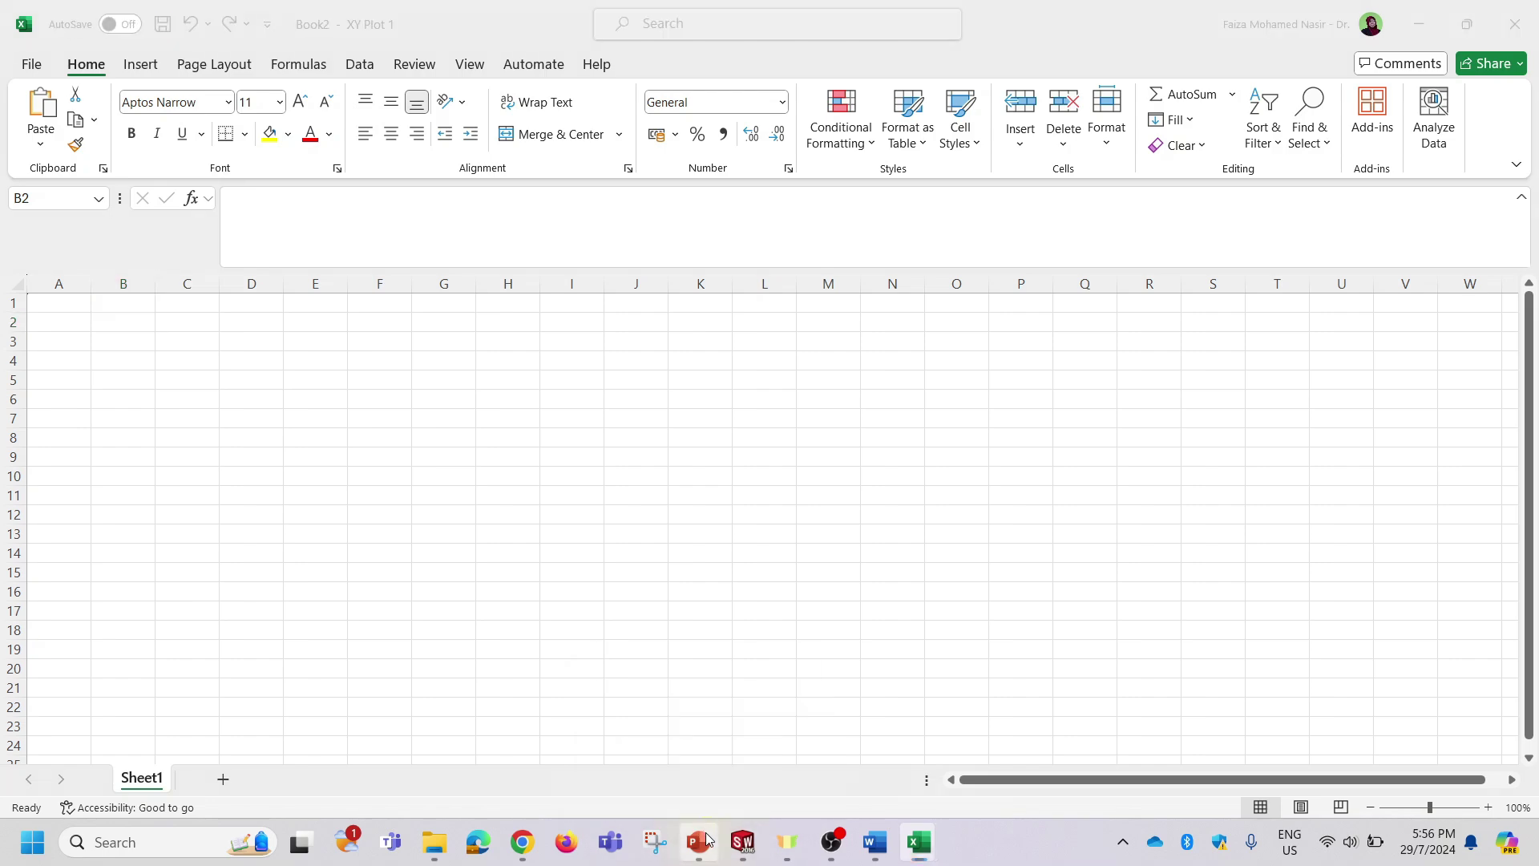
scroll(179, 561, up, 5)
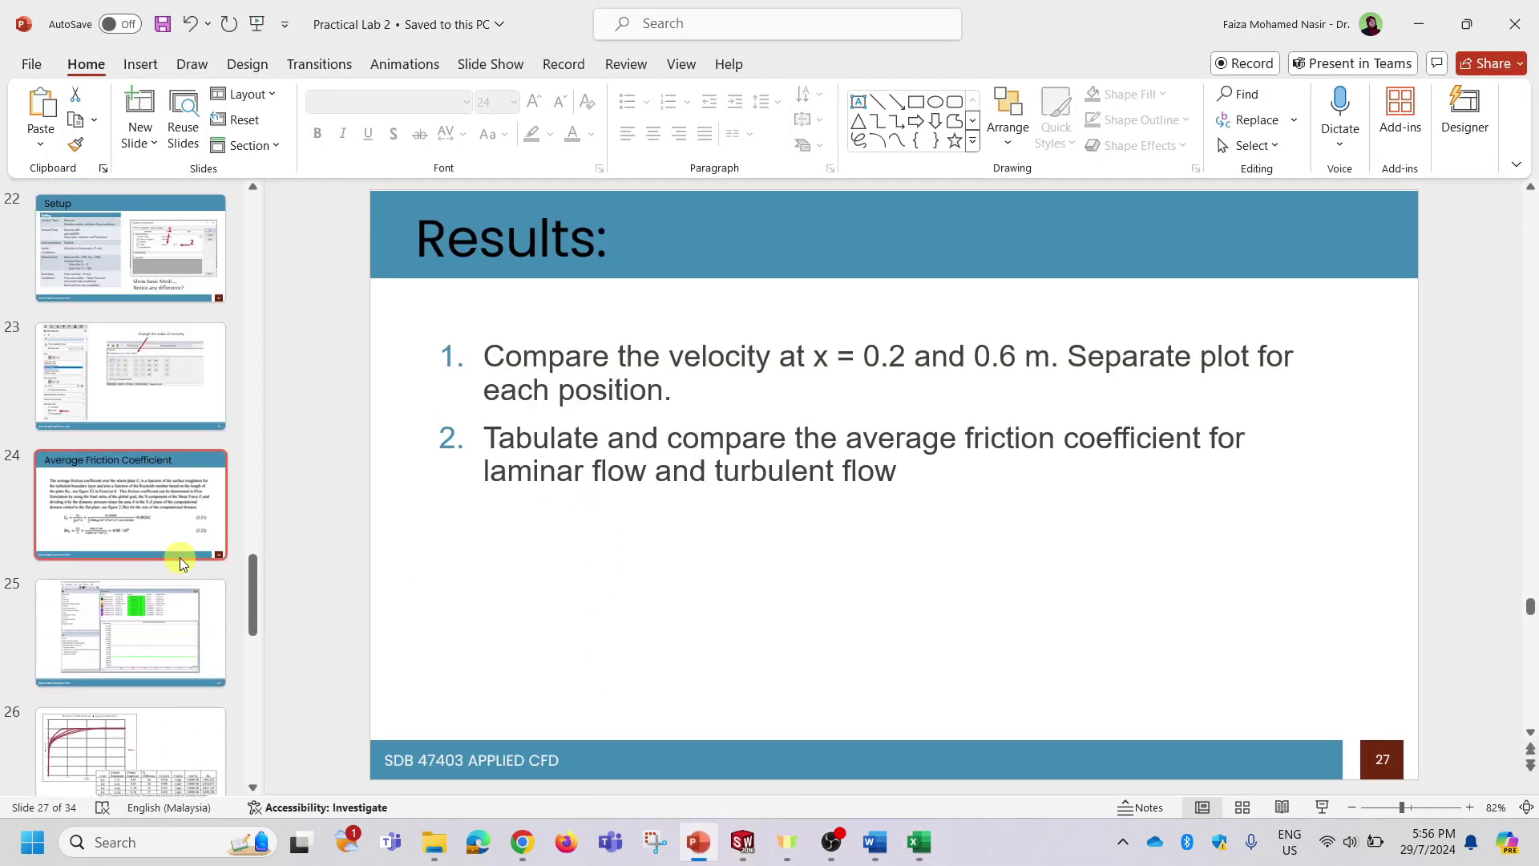
scroll(156, 523, down, 5)
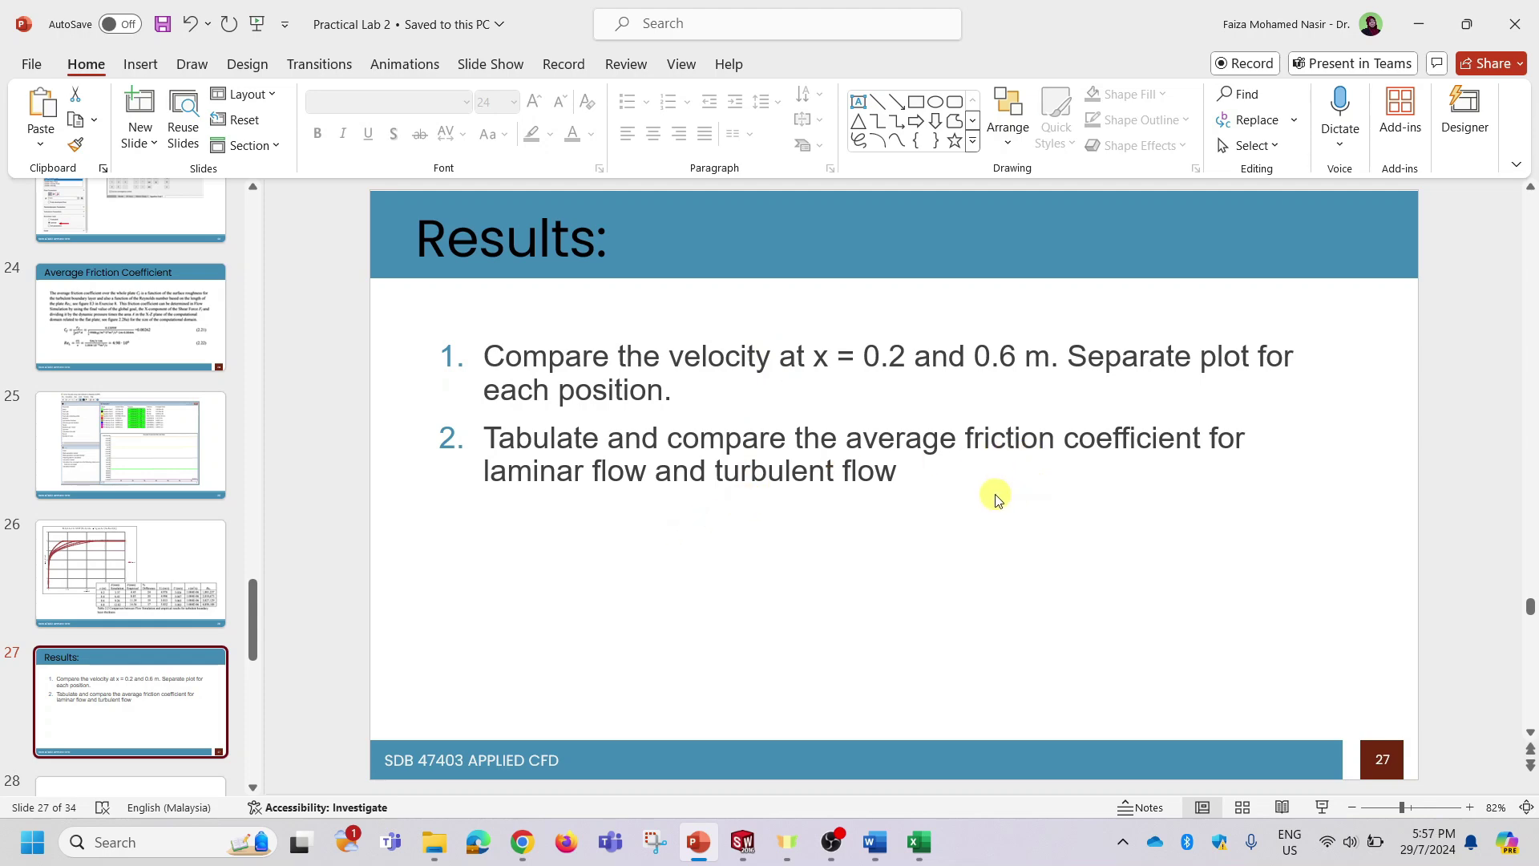
click(1416, 24)
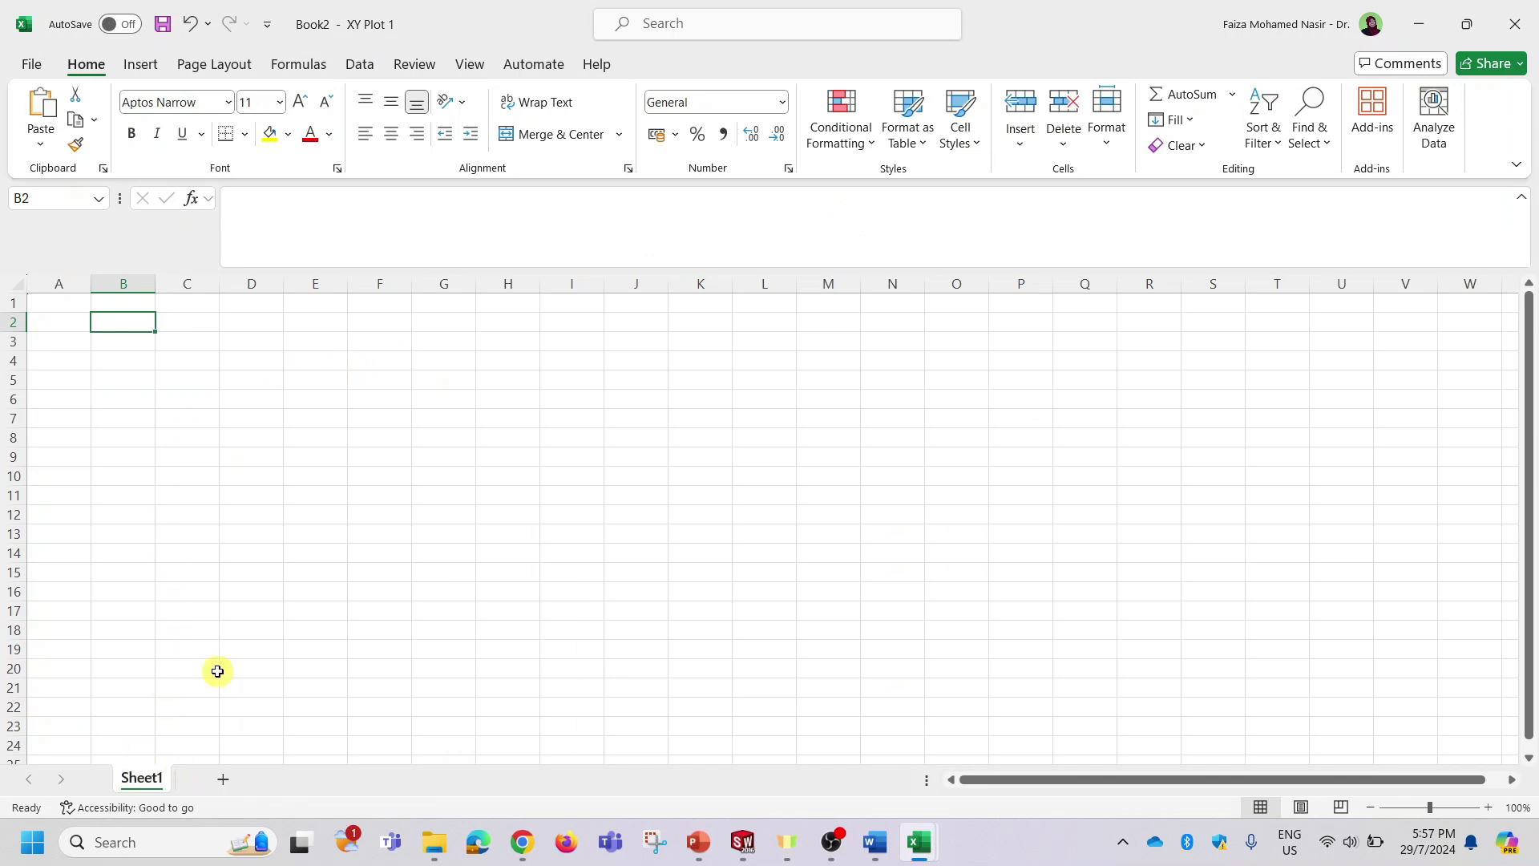
Rename Book2's first worksheet to x = 0.2 m.
double_click(159, 779)
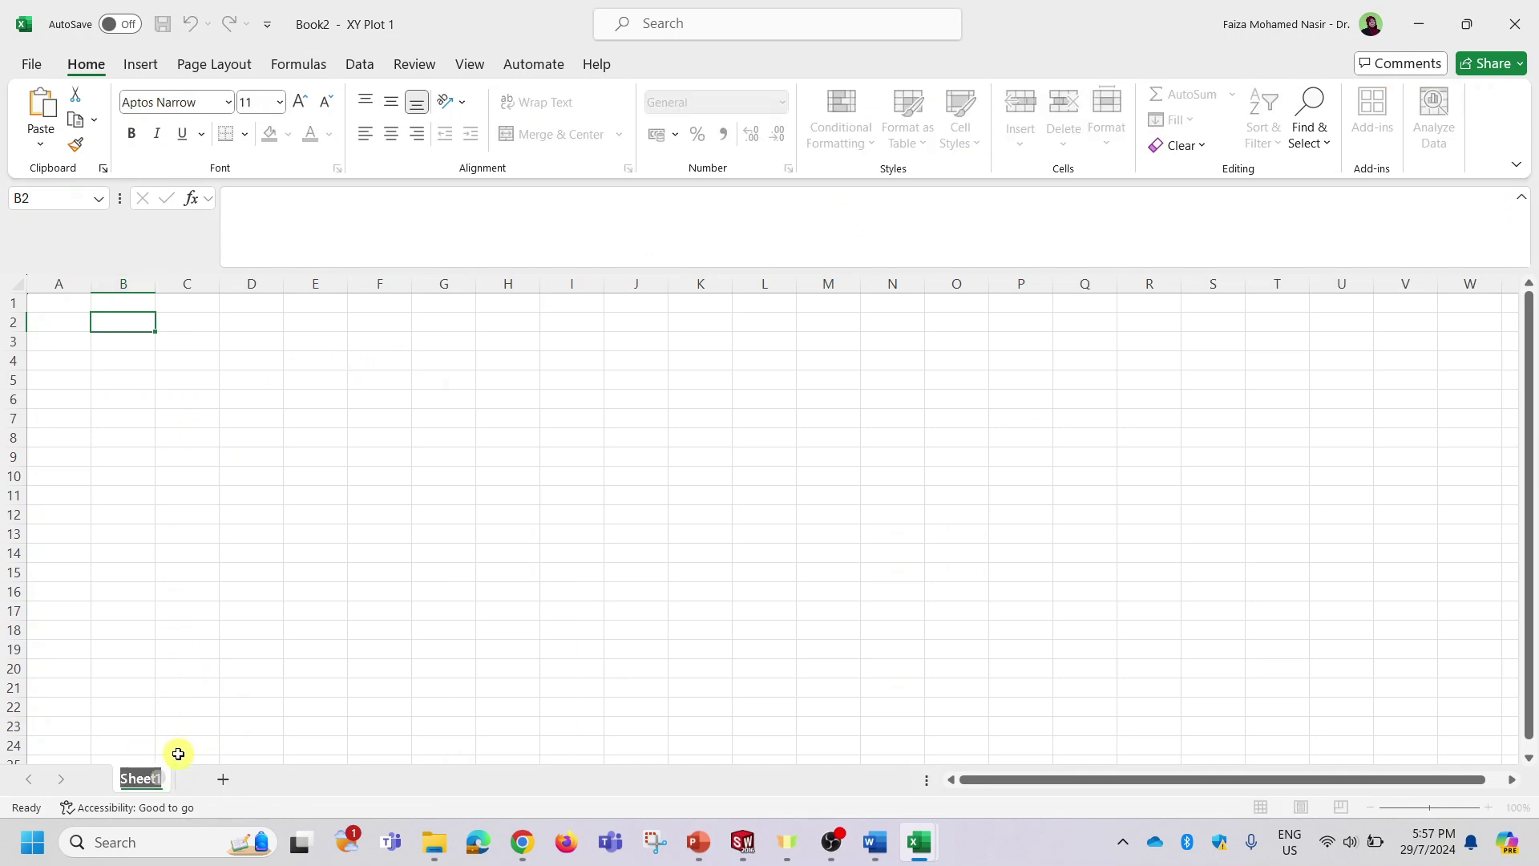
text(X)
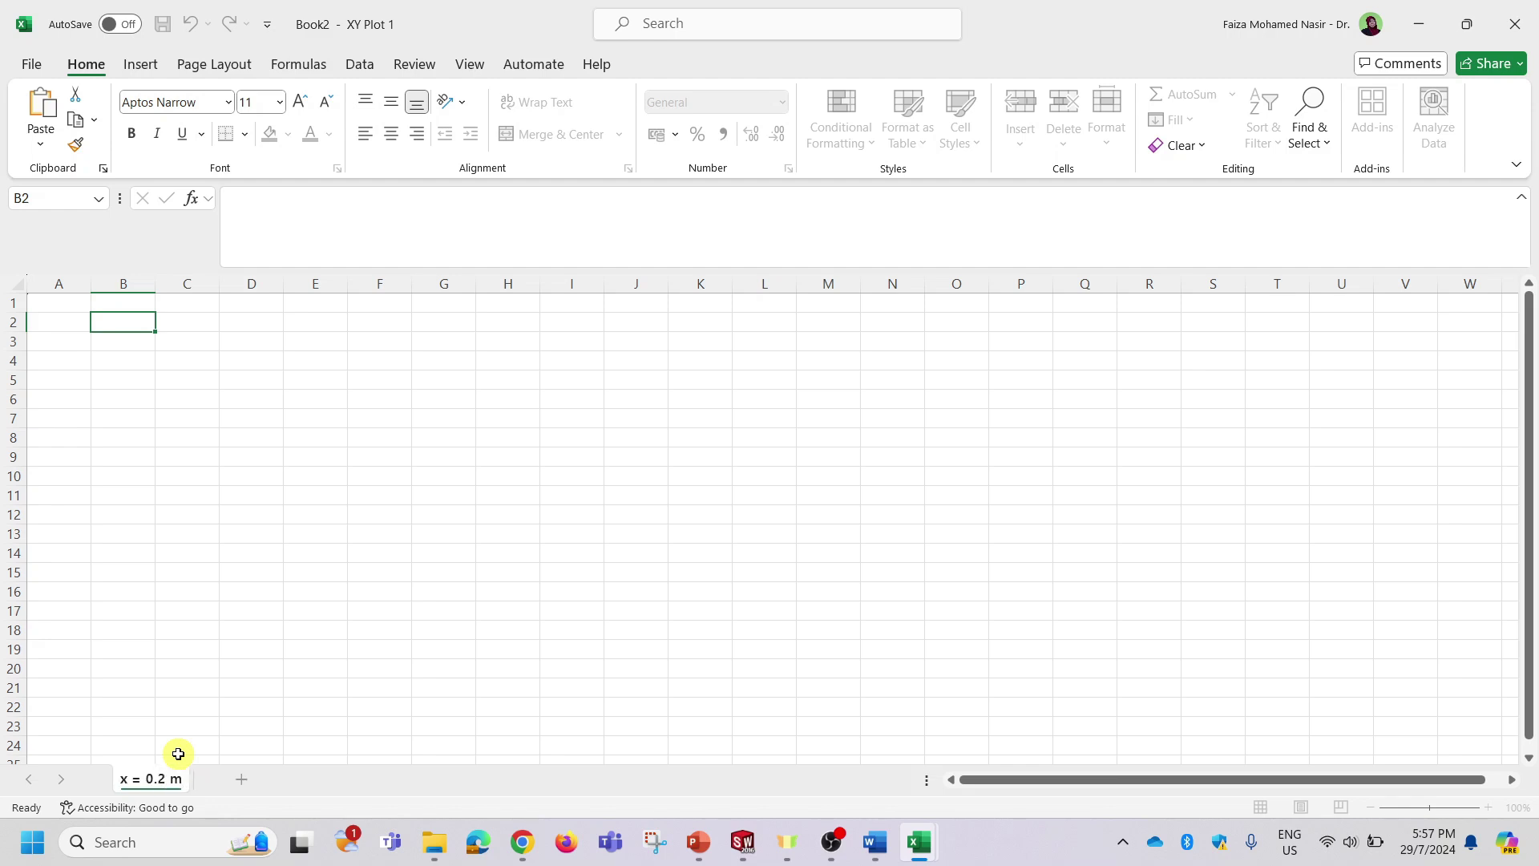
click(309, 394)
Enter the headings Laminar Flow in B2 and Turbulent Flow in F2.
click(135, 326)
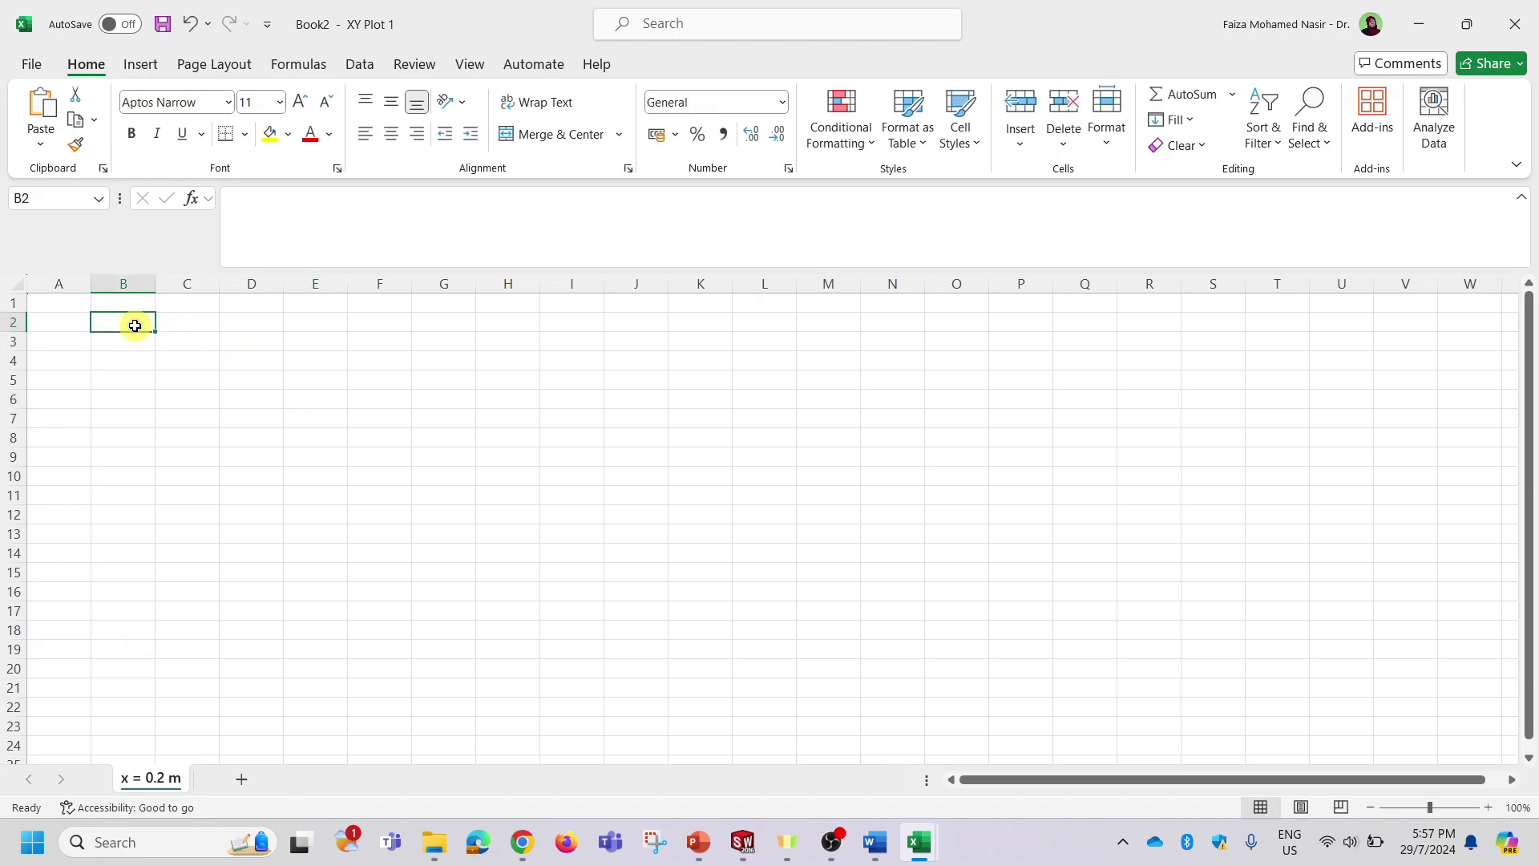
text(la)
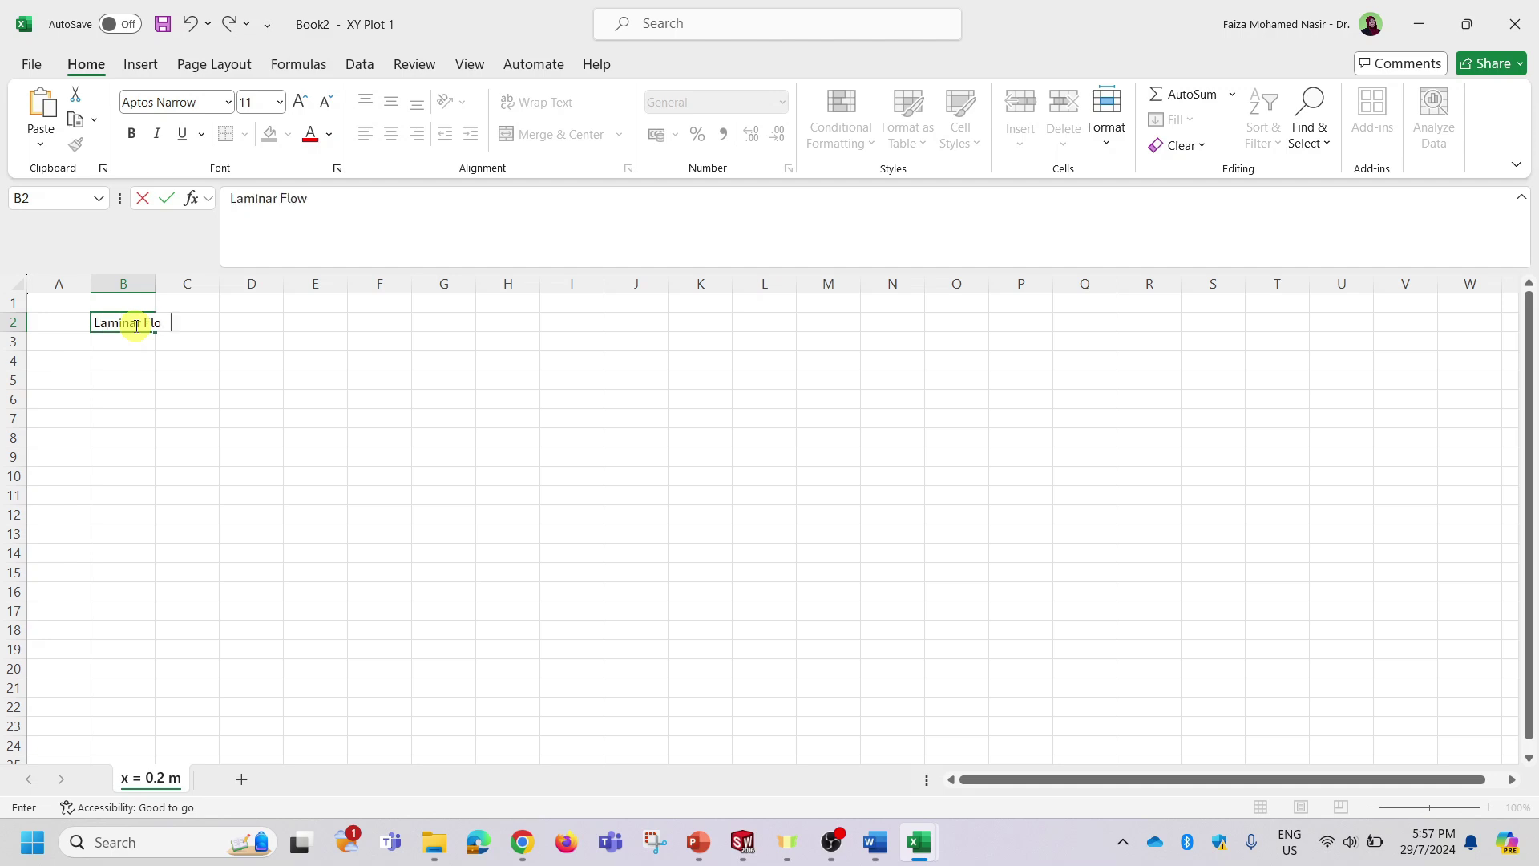
key(Tab)
key(Tab)
key(Tab)
key(Tab)
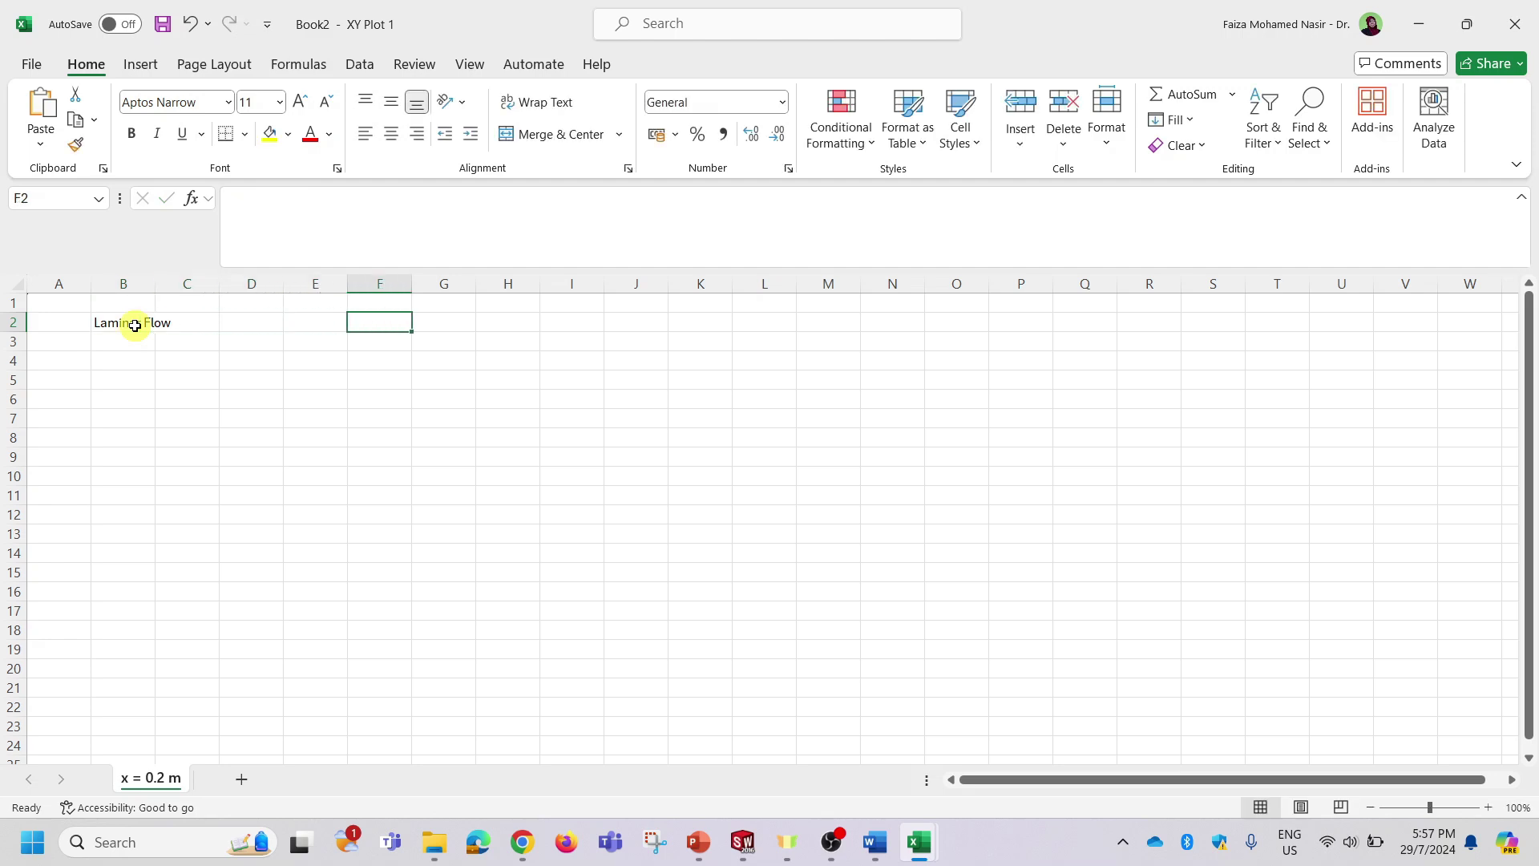
text(Turbulent Fl)
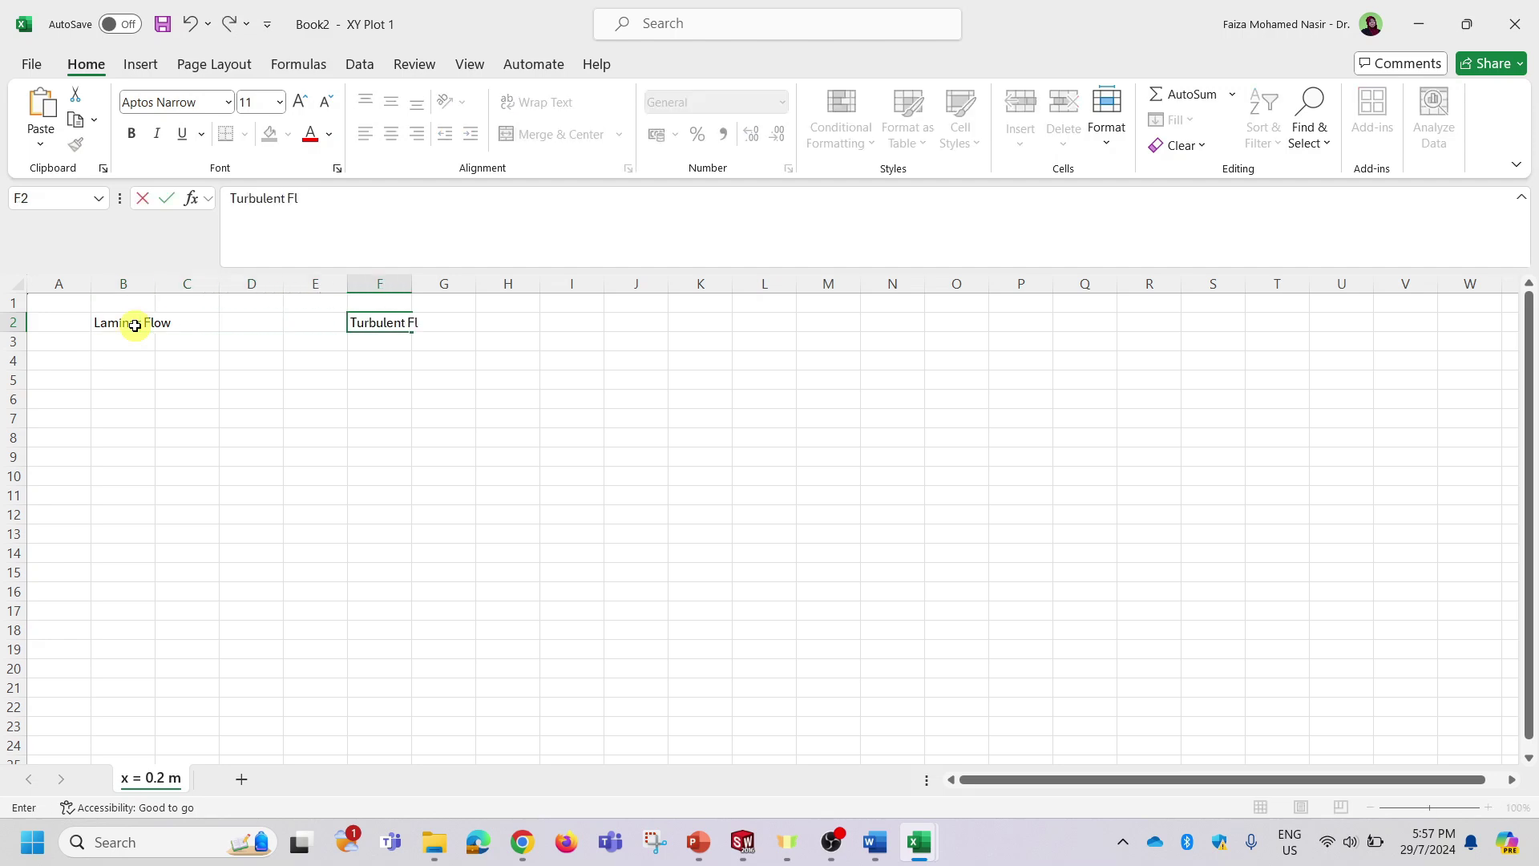
text(ow)
key(Return)
click(125, 361)
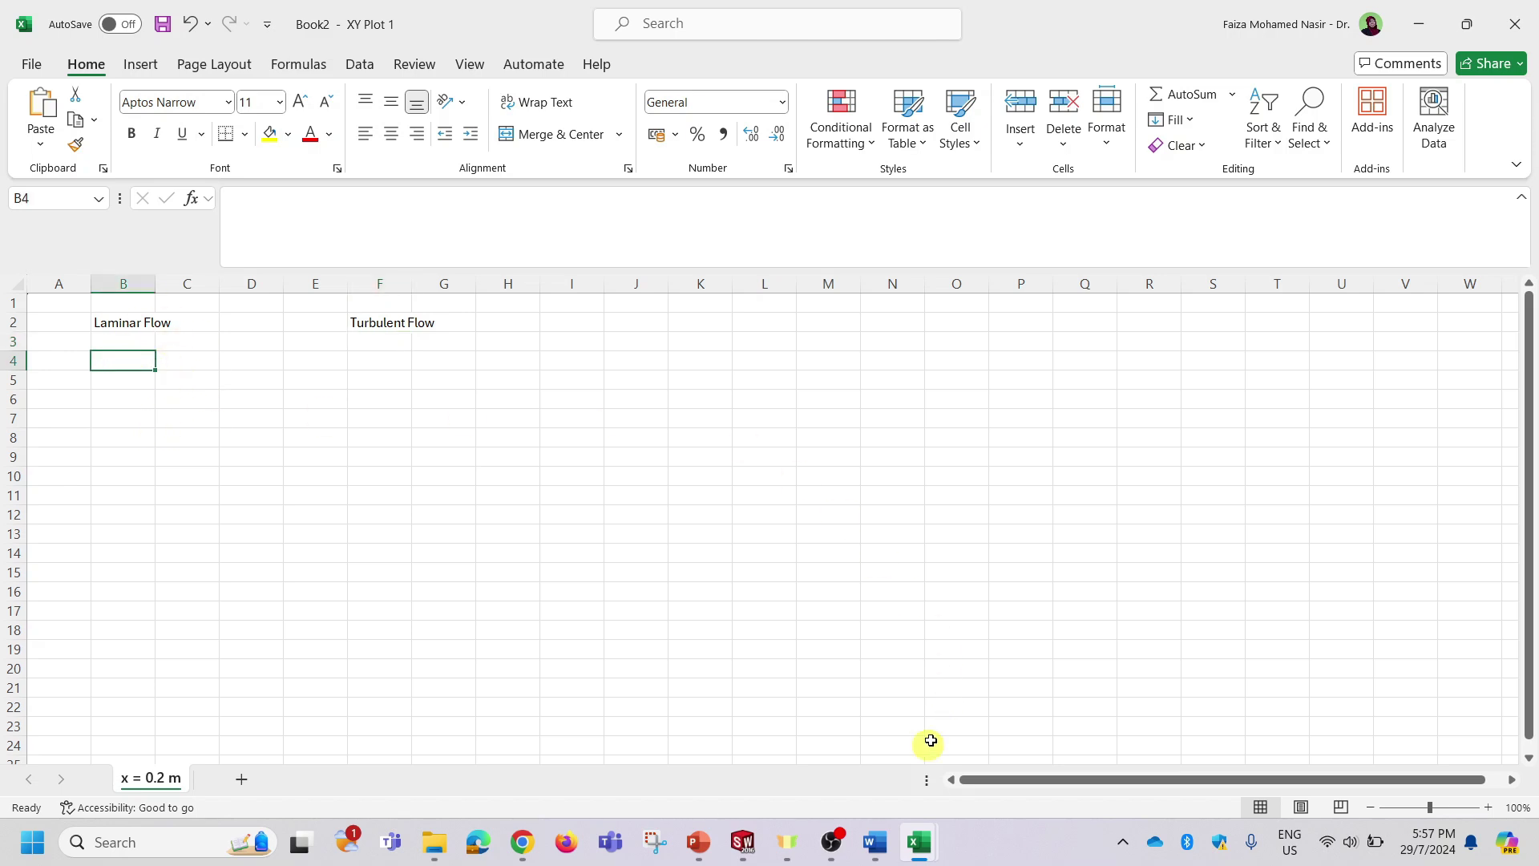
Copy the x = 0.2 m velocity table from Plot Data into Book2 at B4.
mouse_move(926, 851)
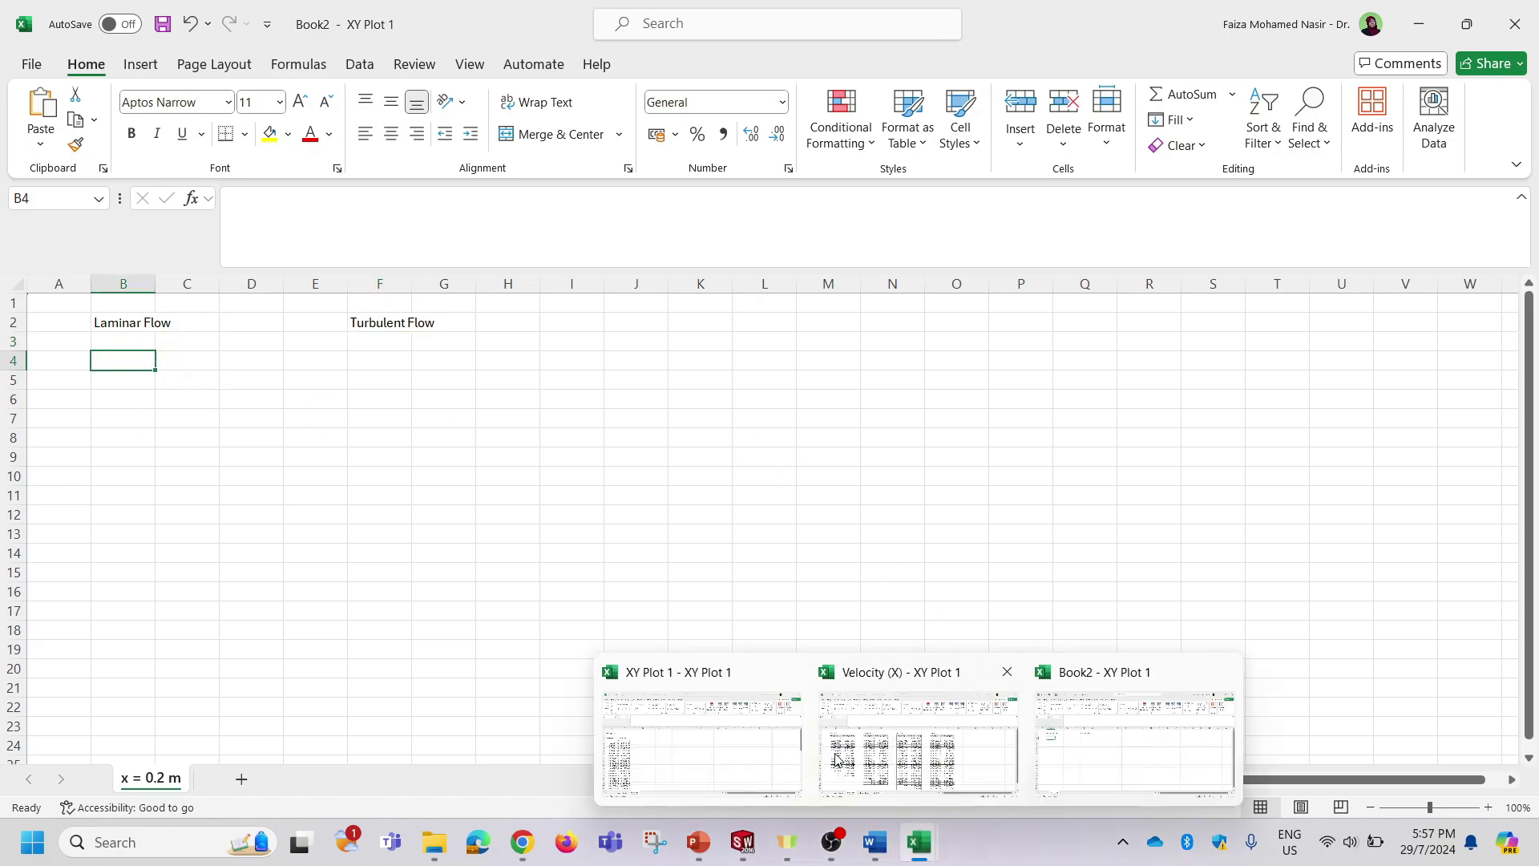
click(868, 734)
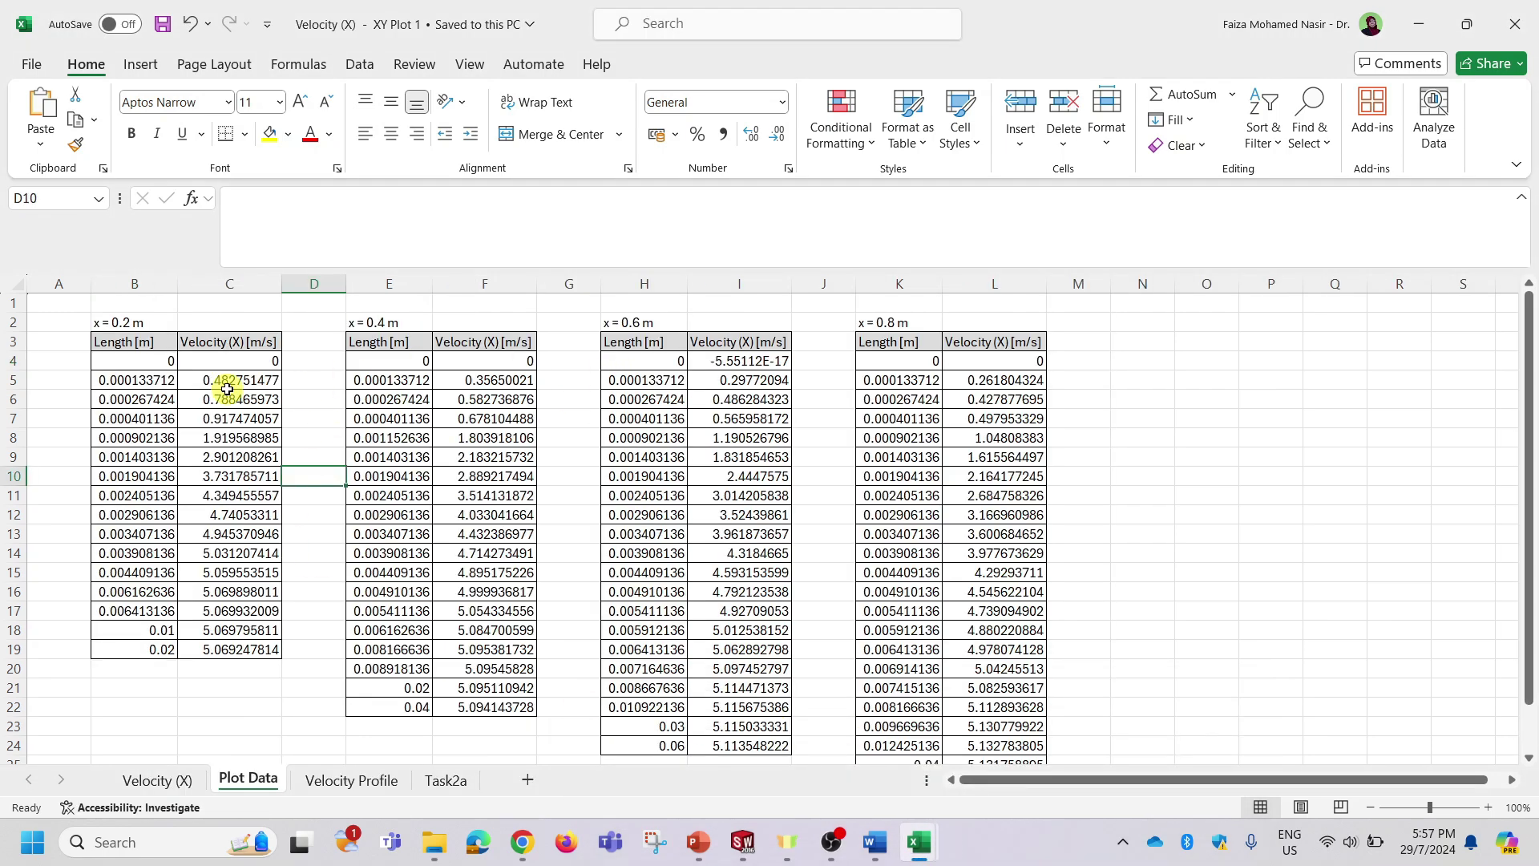
drag(131, 323, 271, 661)
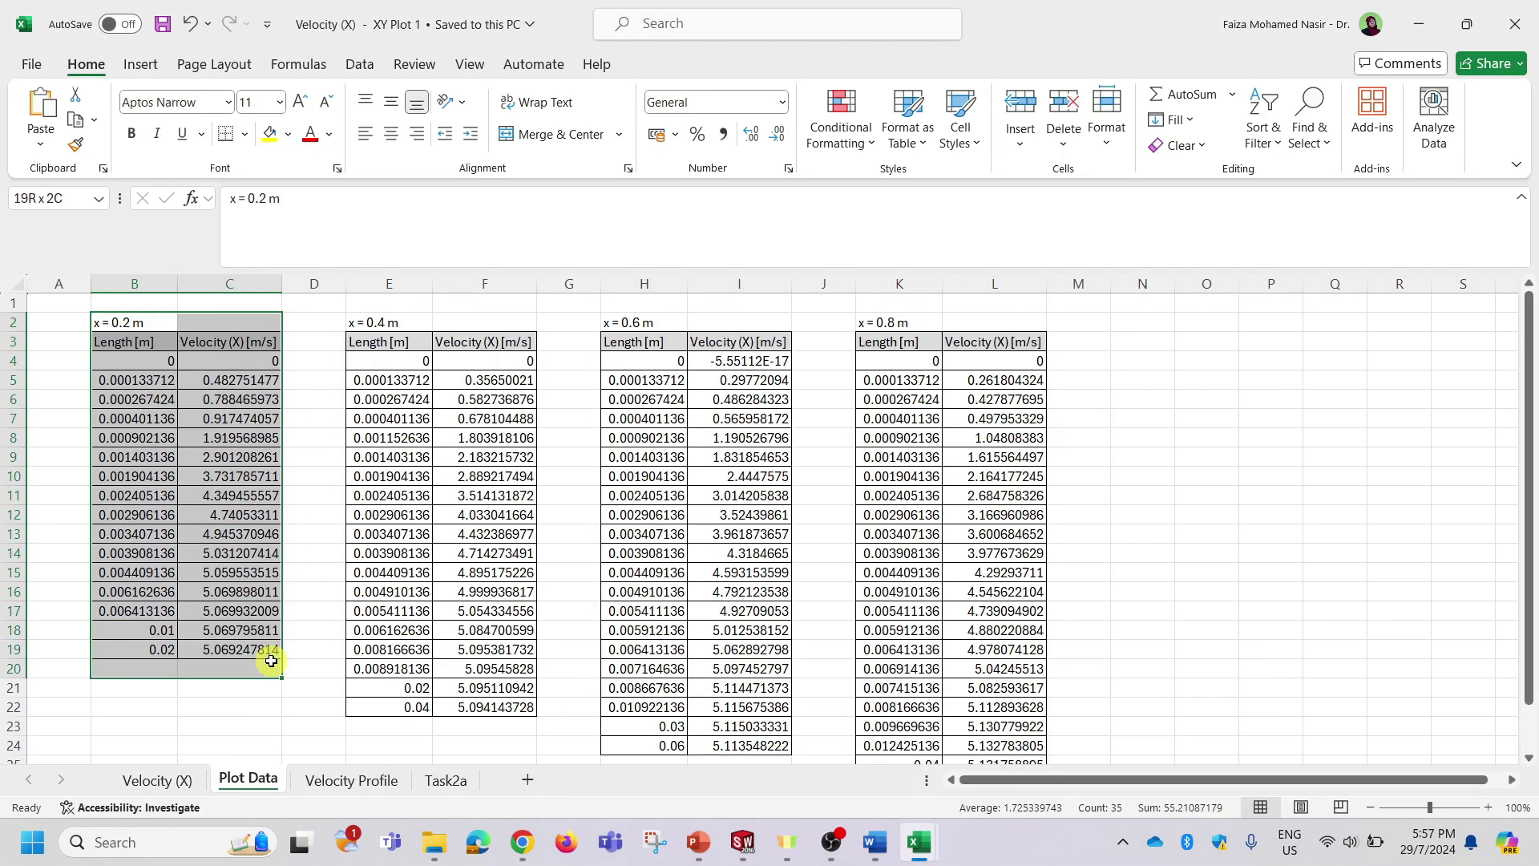
key(ctrl+c)
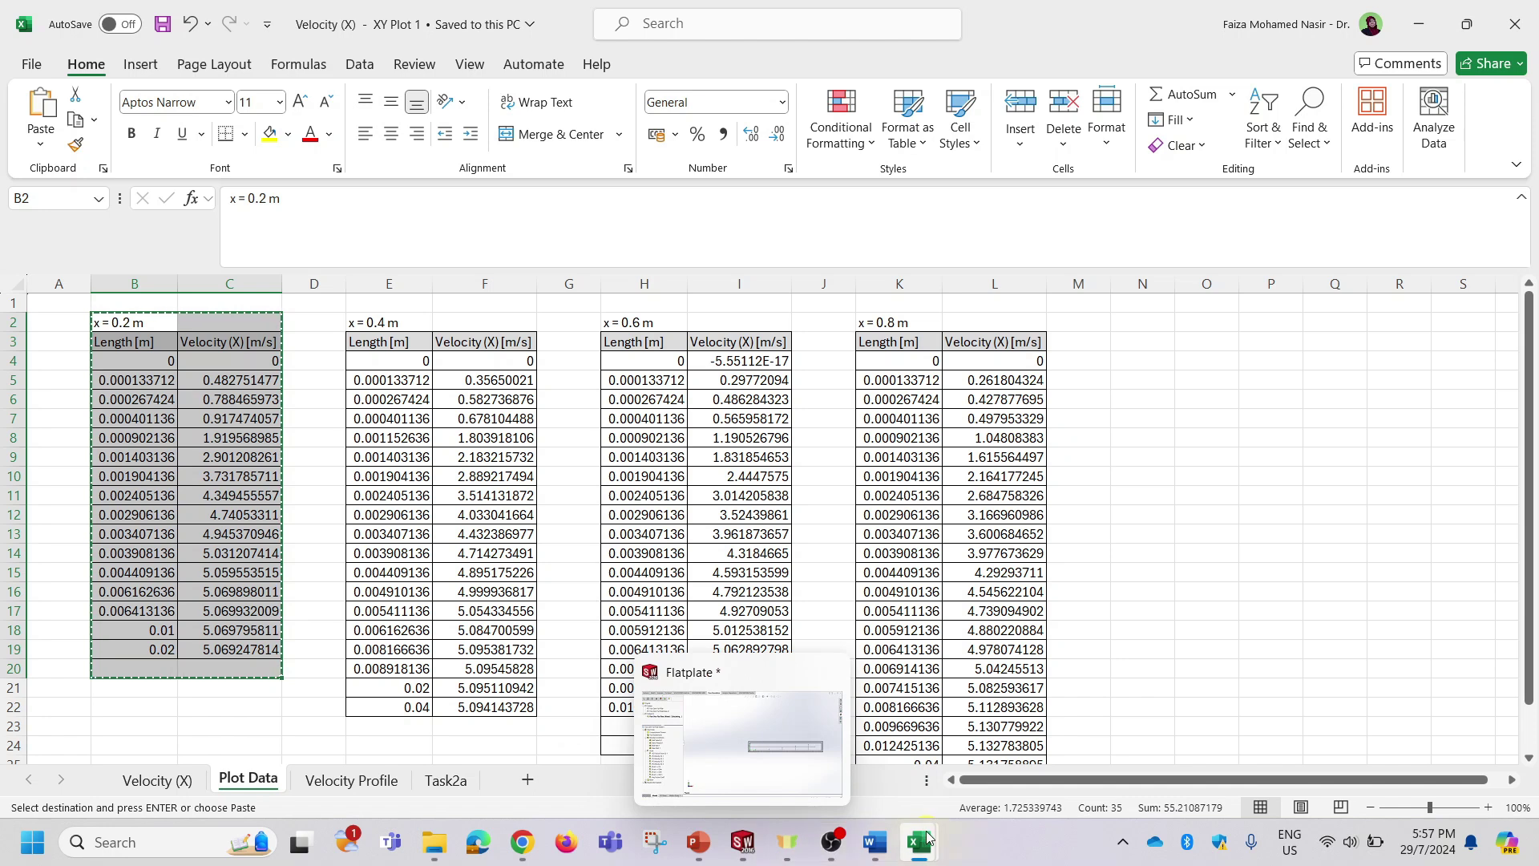
mouse_move(947, 820)
click(1142, 730)
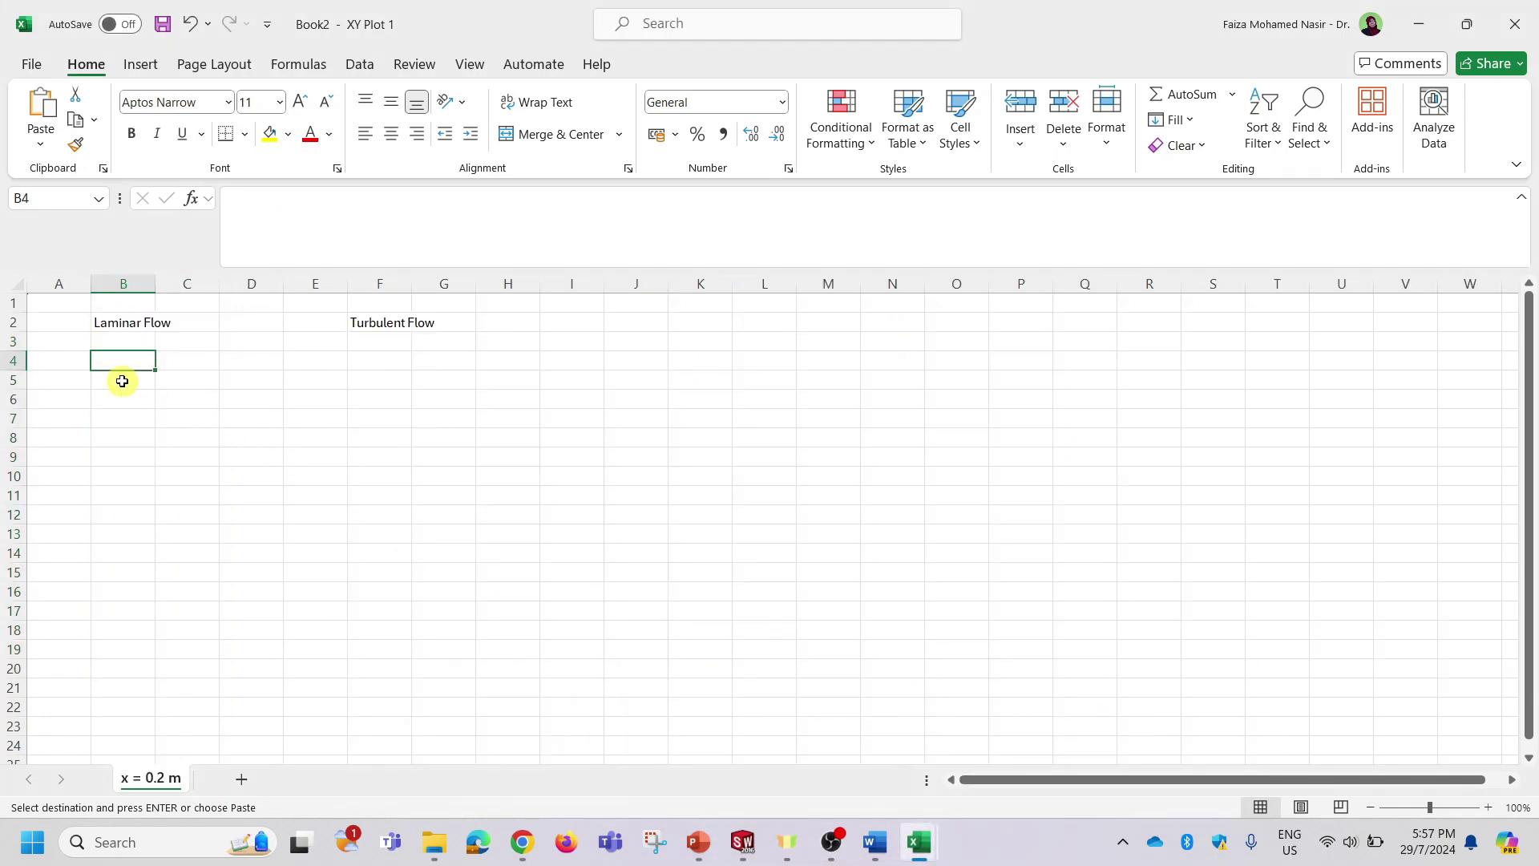
key(ctrl+v)
click(241, 418)
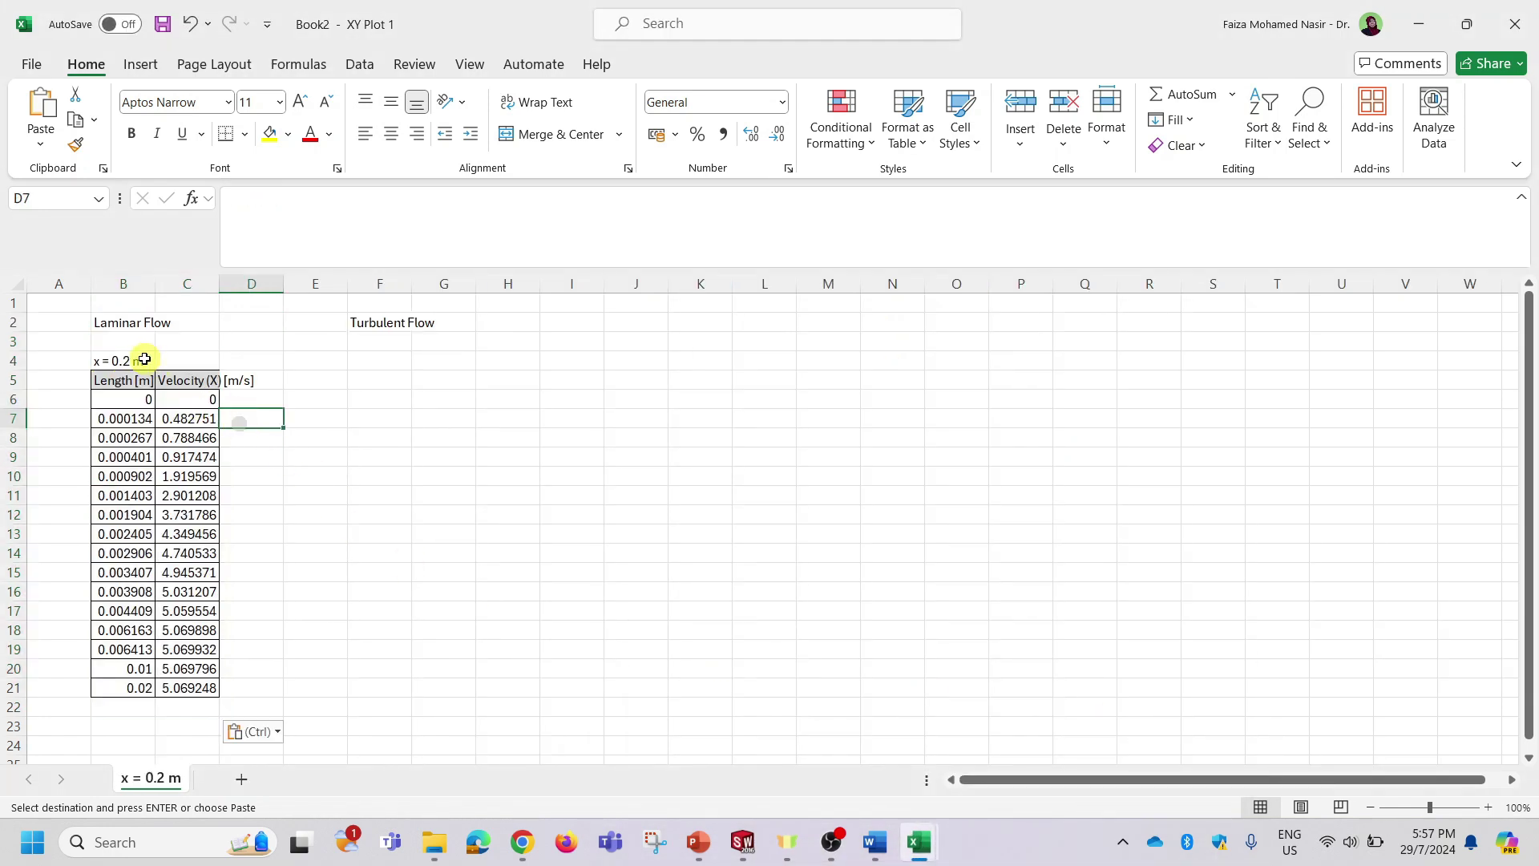
Reorder the pasted columns so Velocity (X) precedes Length [m], starting at column B.
drag(145, 358, 131, 687)
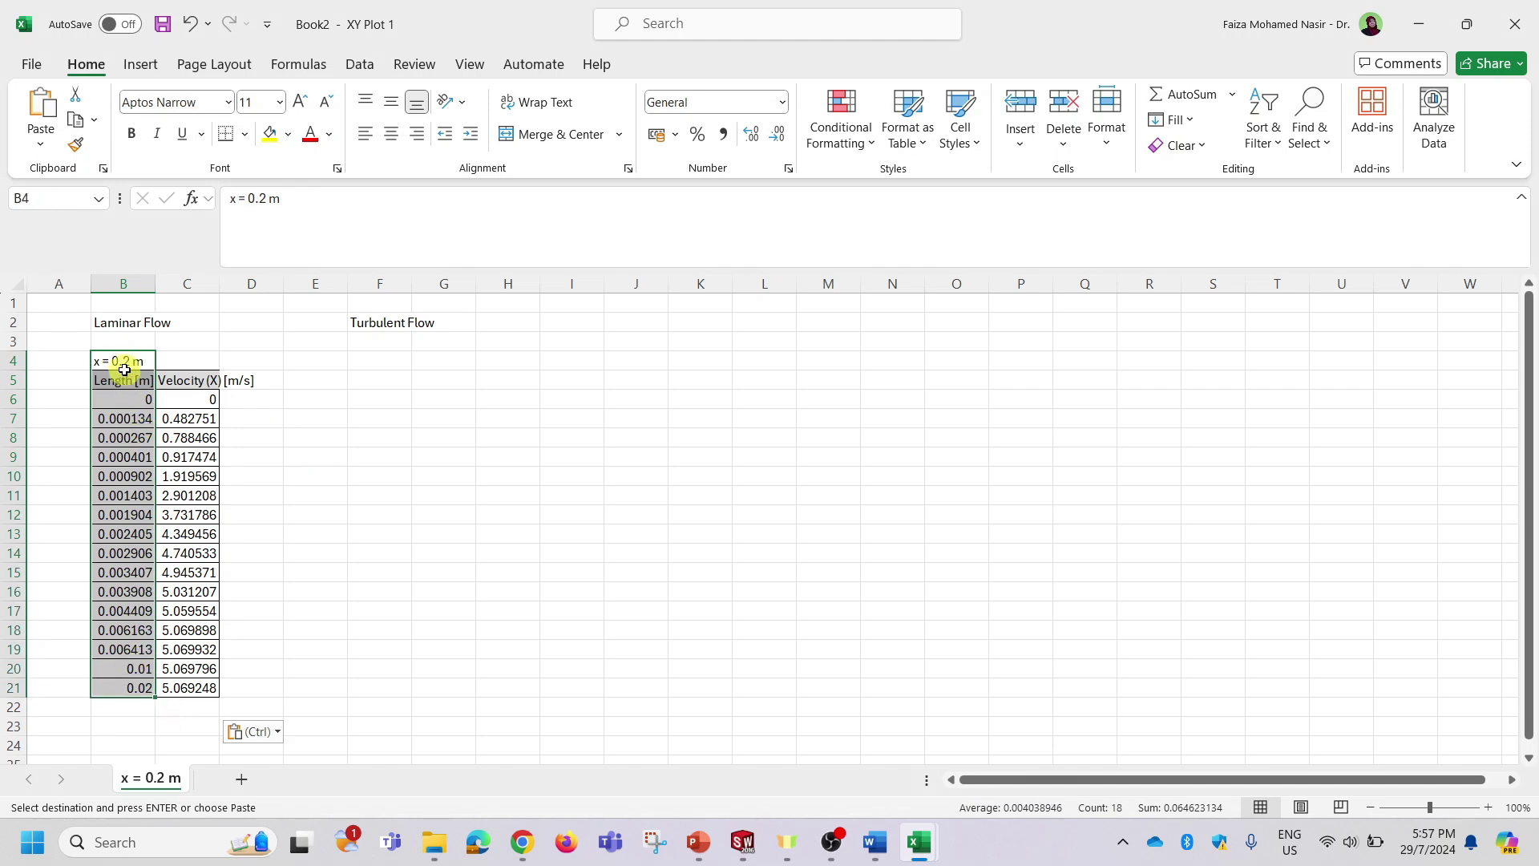
drag(117, 352, 246, 687)
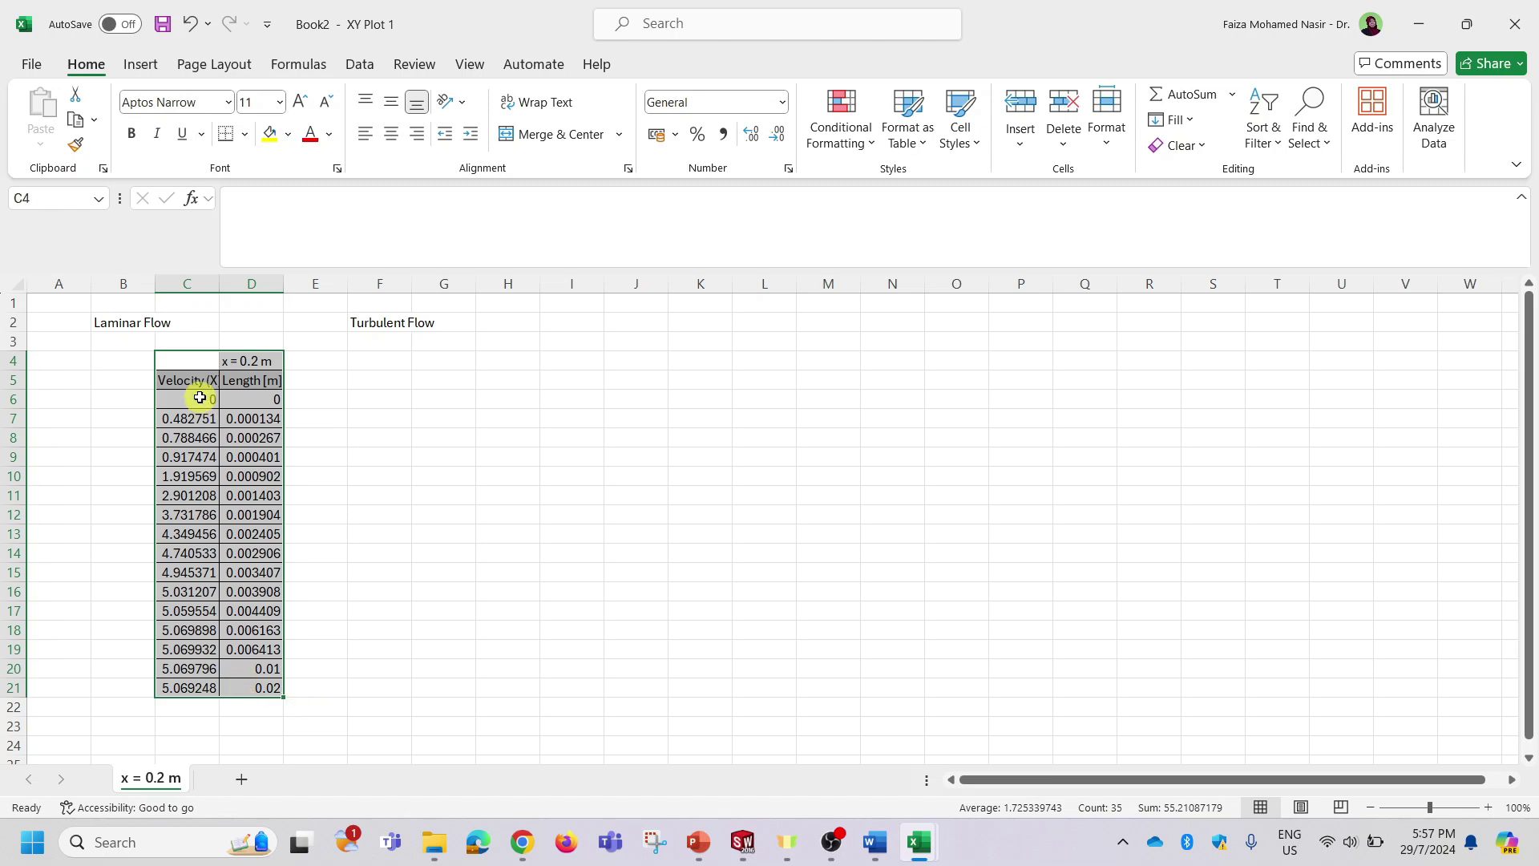
drag(193, 354, 129, 358)
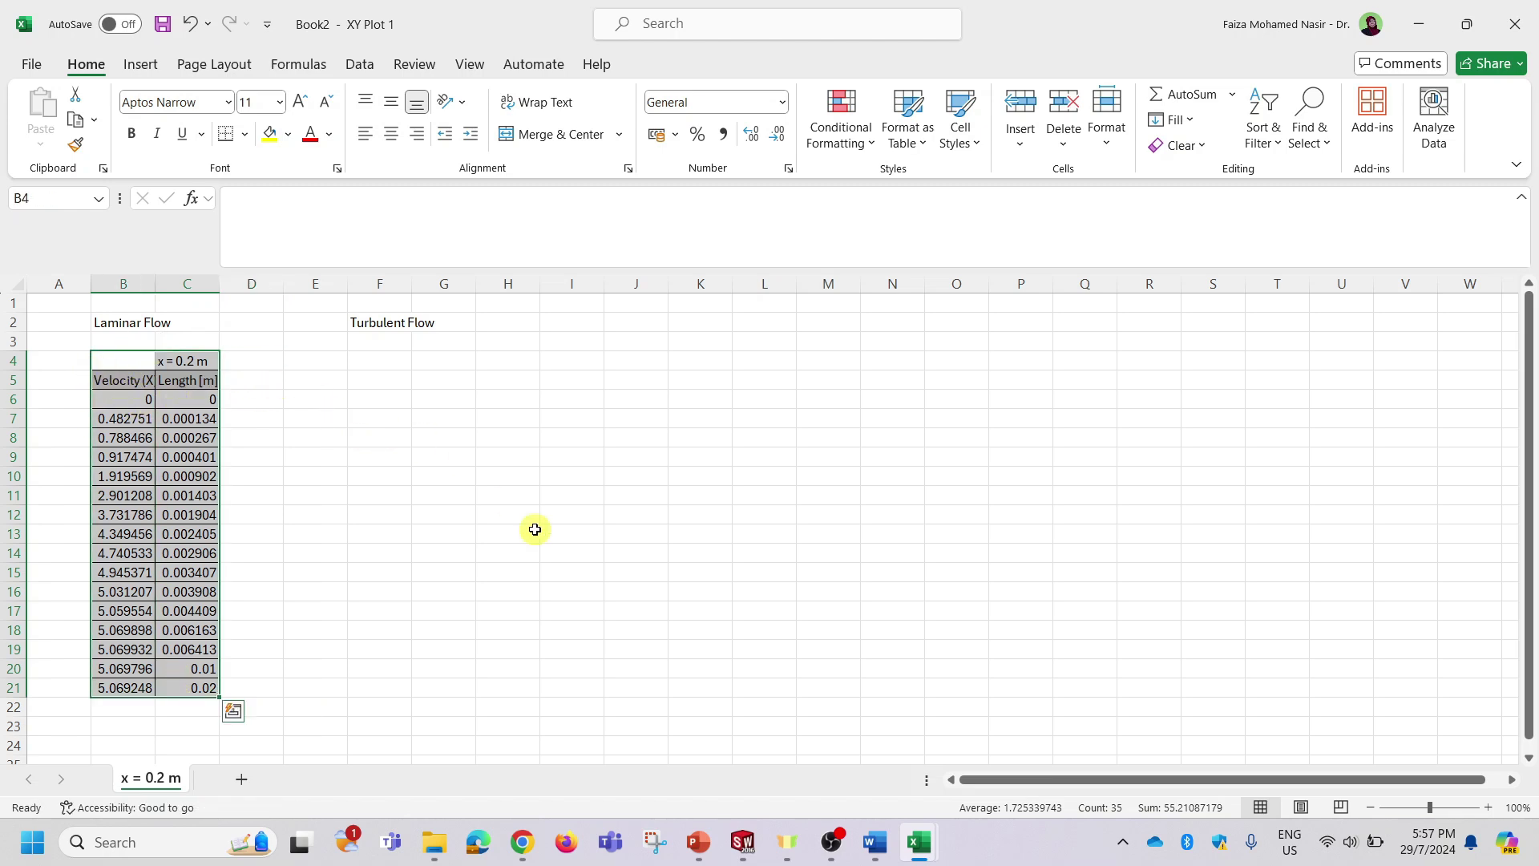
mouse_move(915, 846)
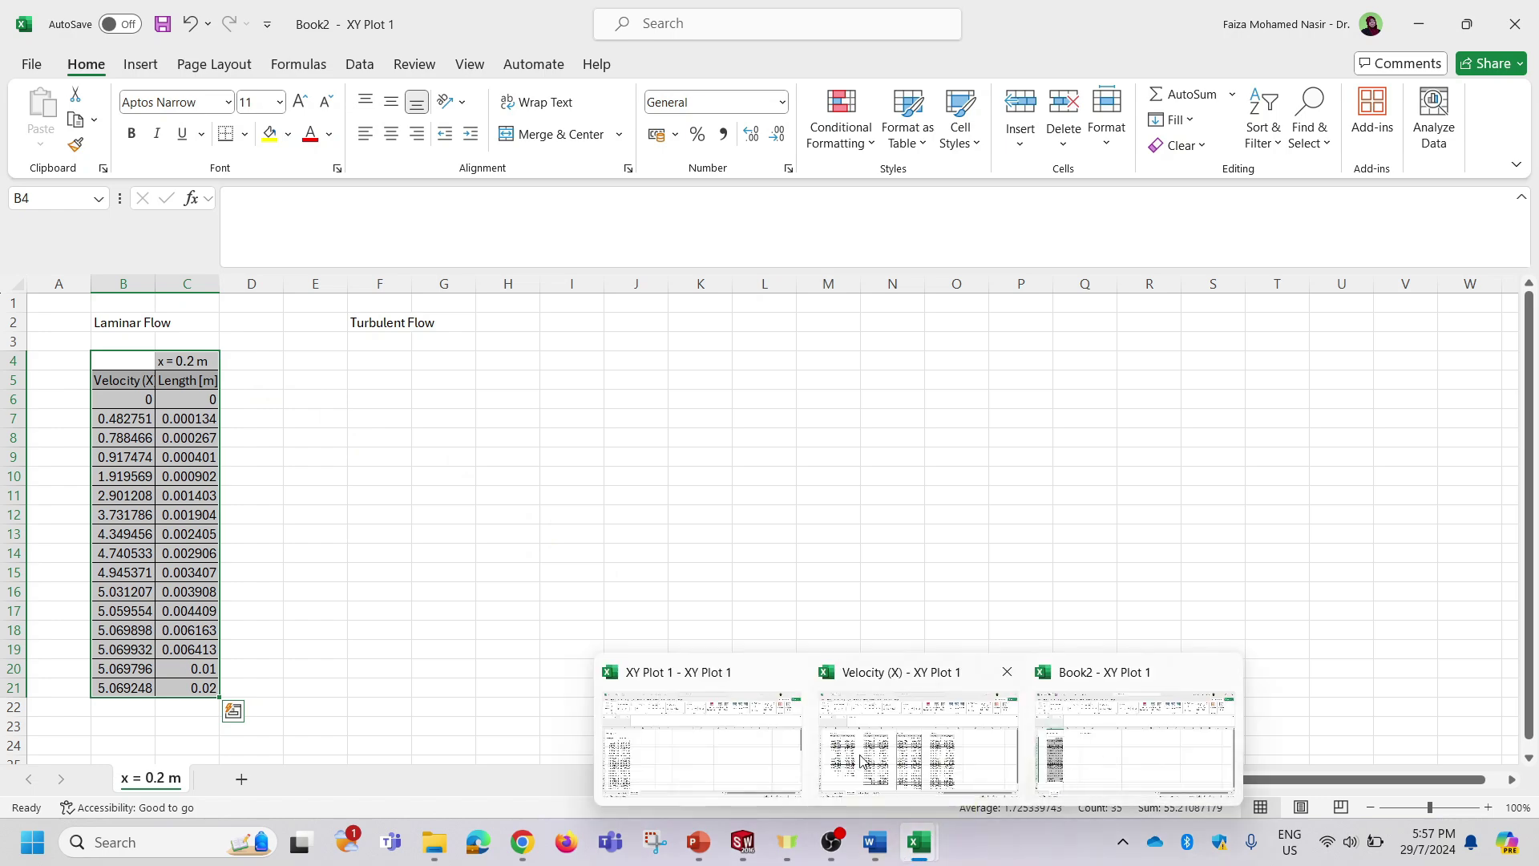
click(766, 749)
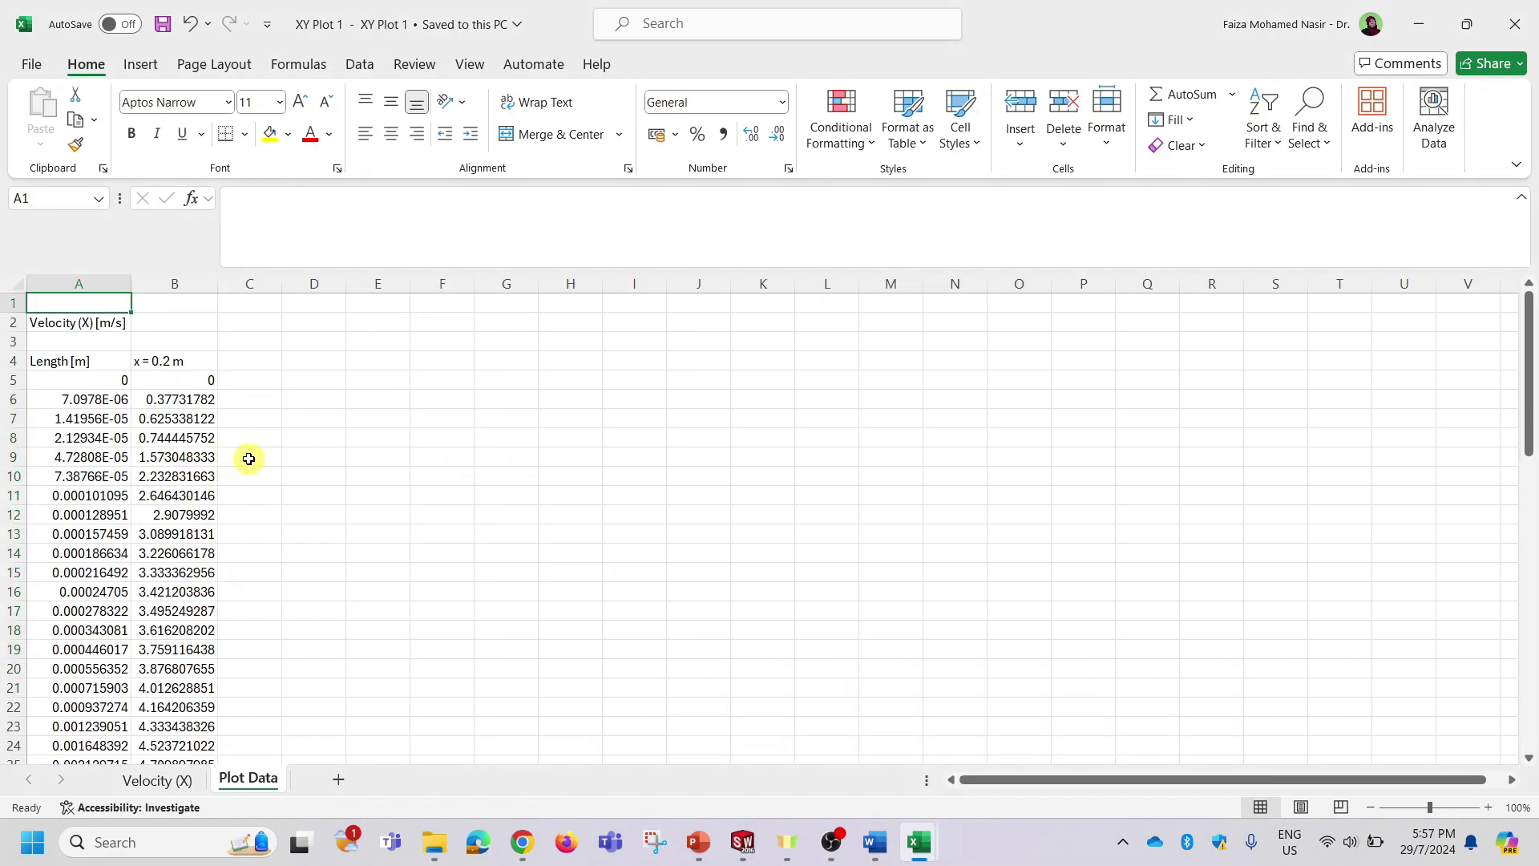
Copy the turbulent Length and x = 0.2 m data A4:B32 from XY Plot 1's Plot Data sheet.
scroll(164, 422, down, 3)
scroll(247, 468, up, 3)
drag(85, 360, 181, 534)
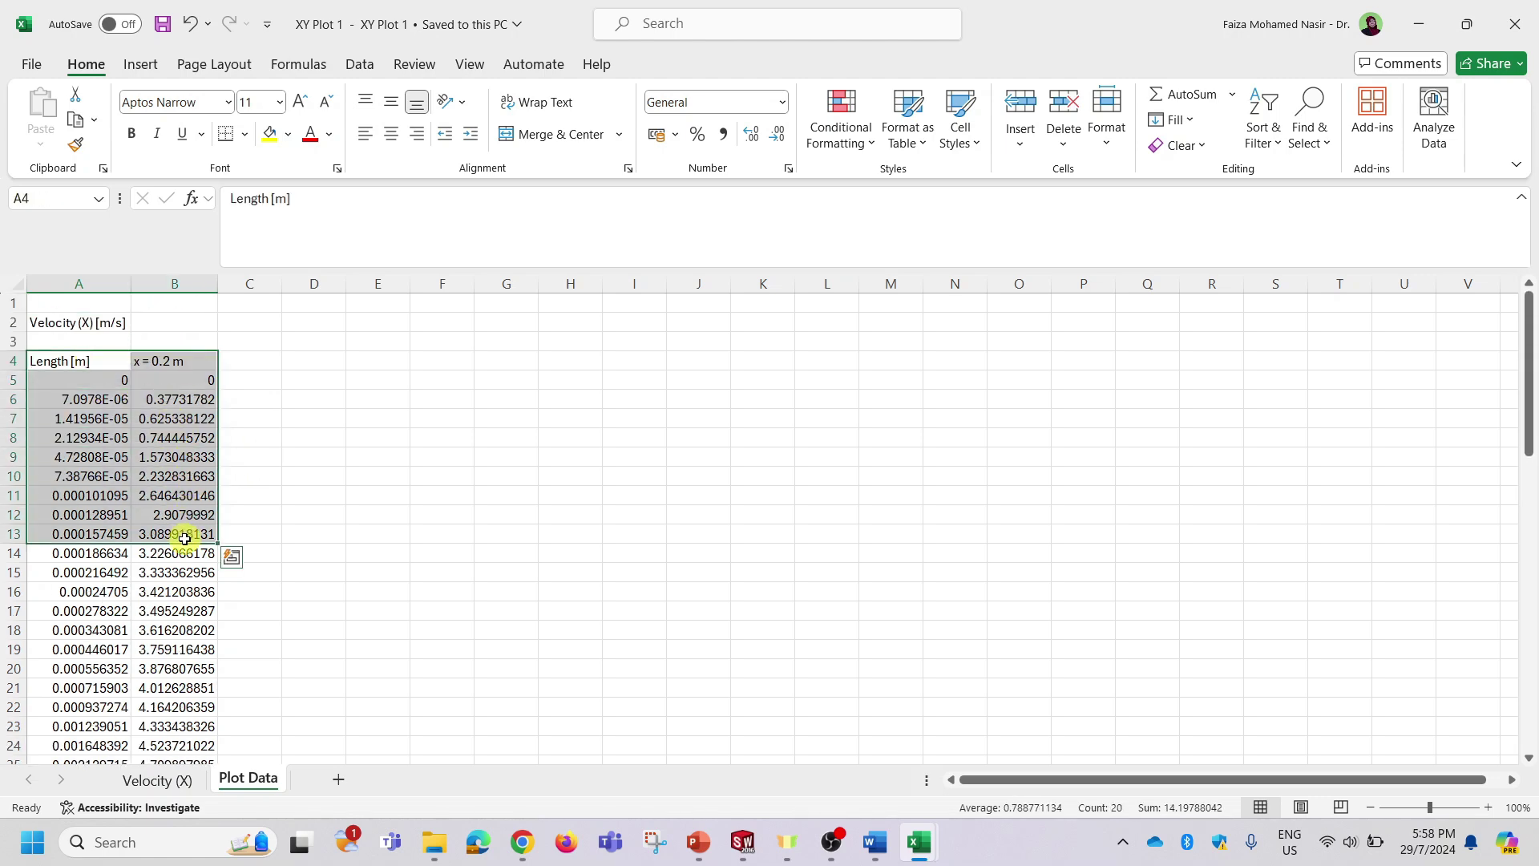
scroll(184, 574, down, 2)
scroll(184, 574, down, 4)
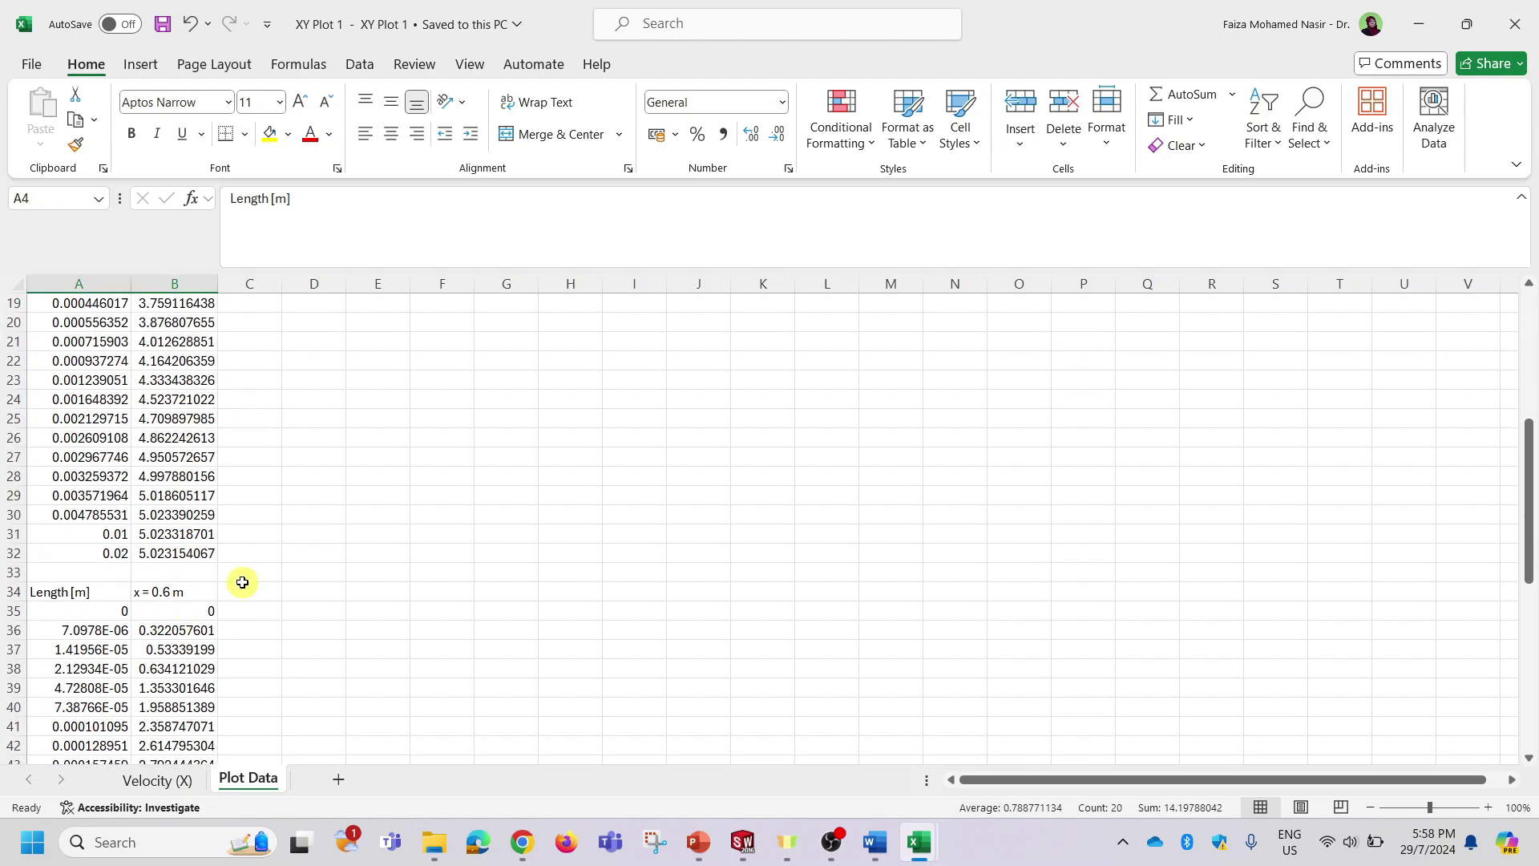
scroll(242, 582, down, 3)
scroll(242, 582, down, 1)
scroll(244, 581, up, 10)
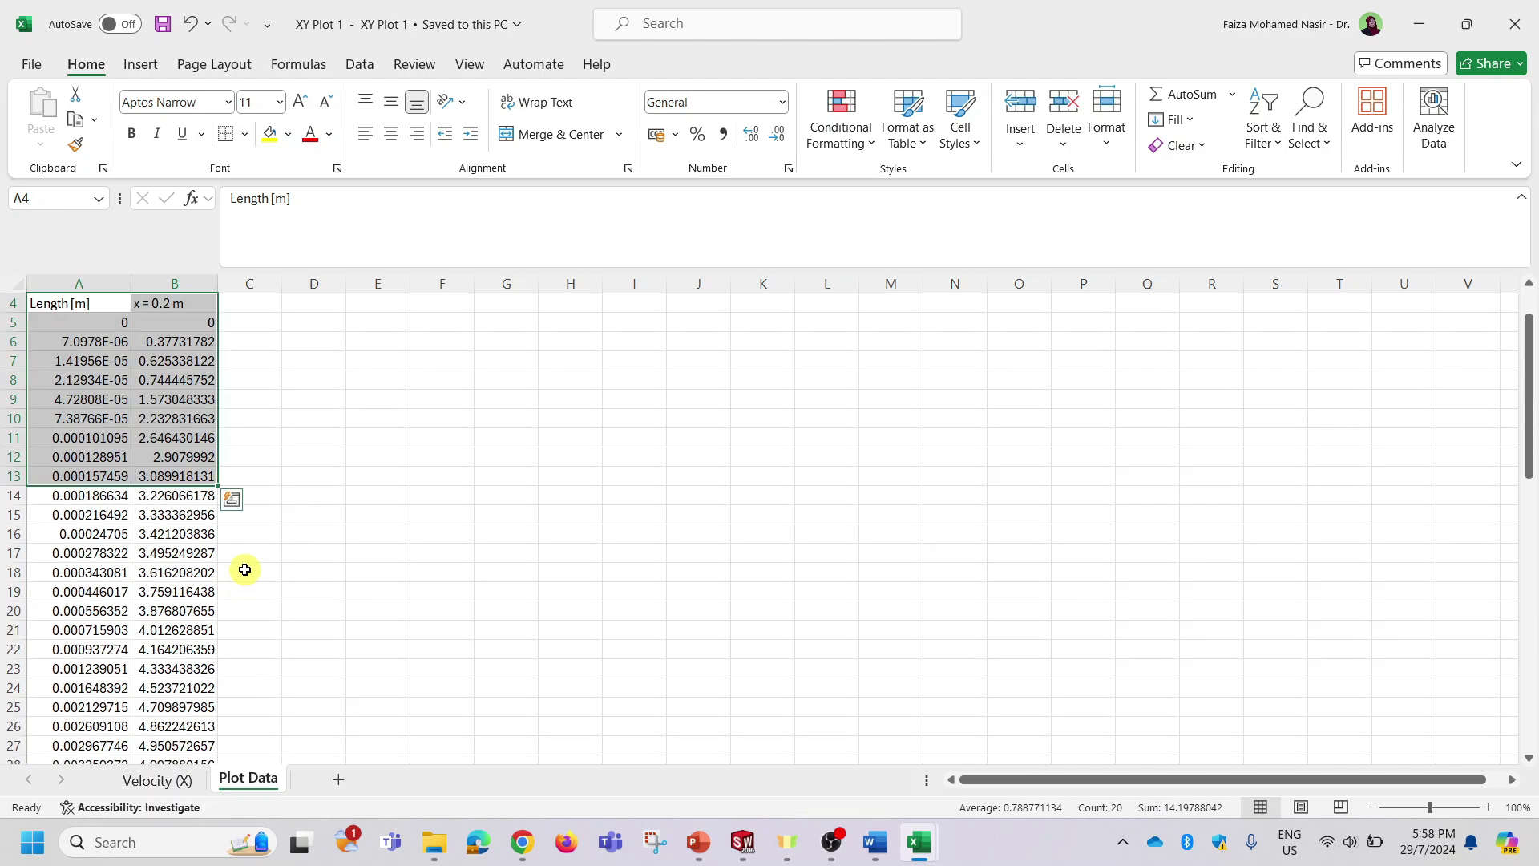
scroll(197, 499, down, 7)
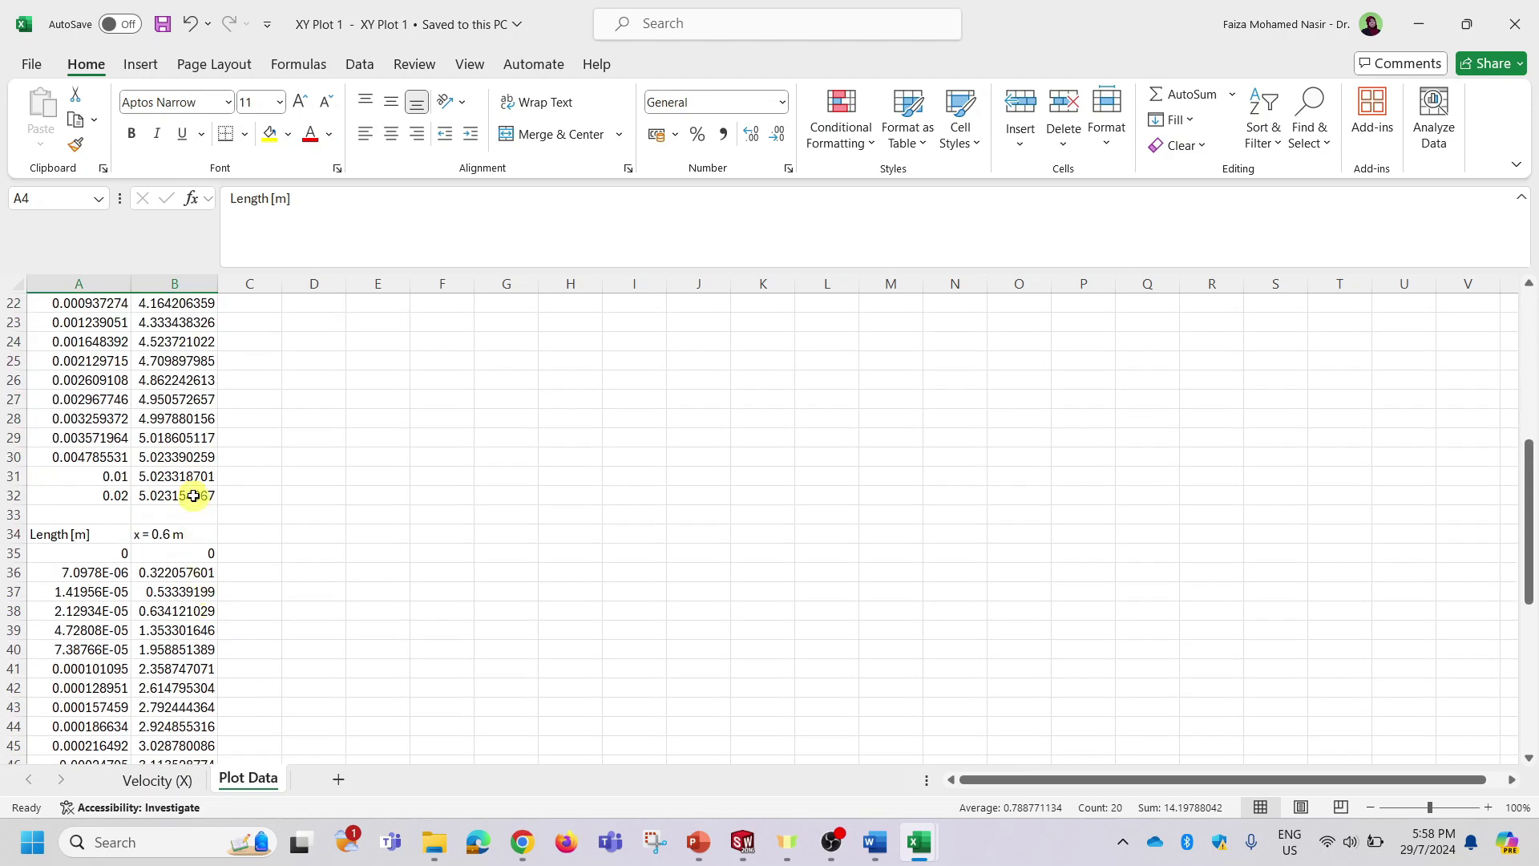
shift+click(194, 496)
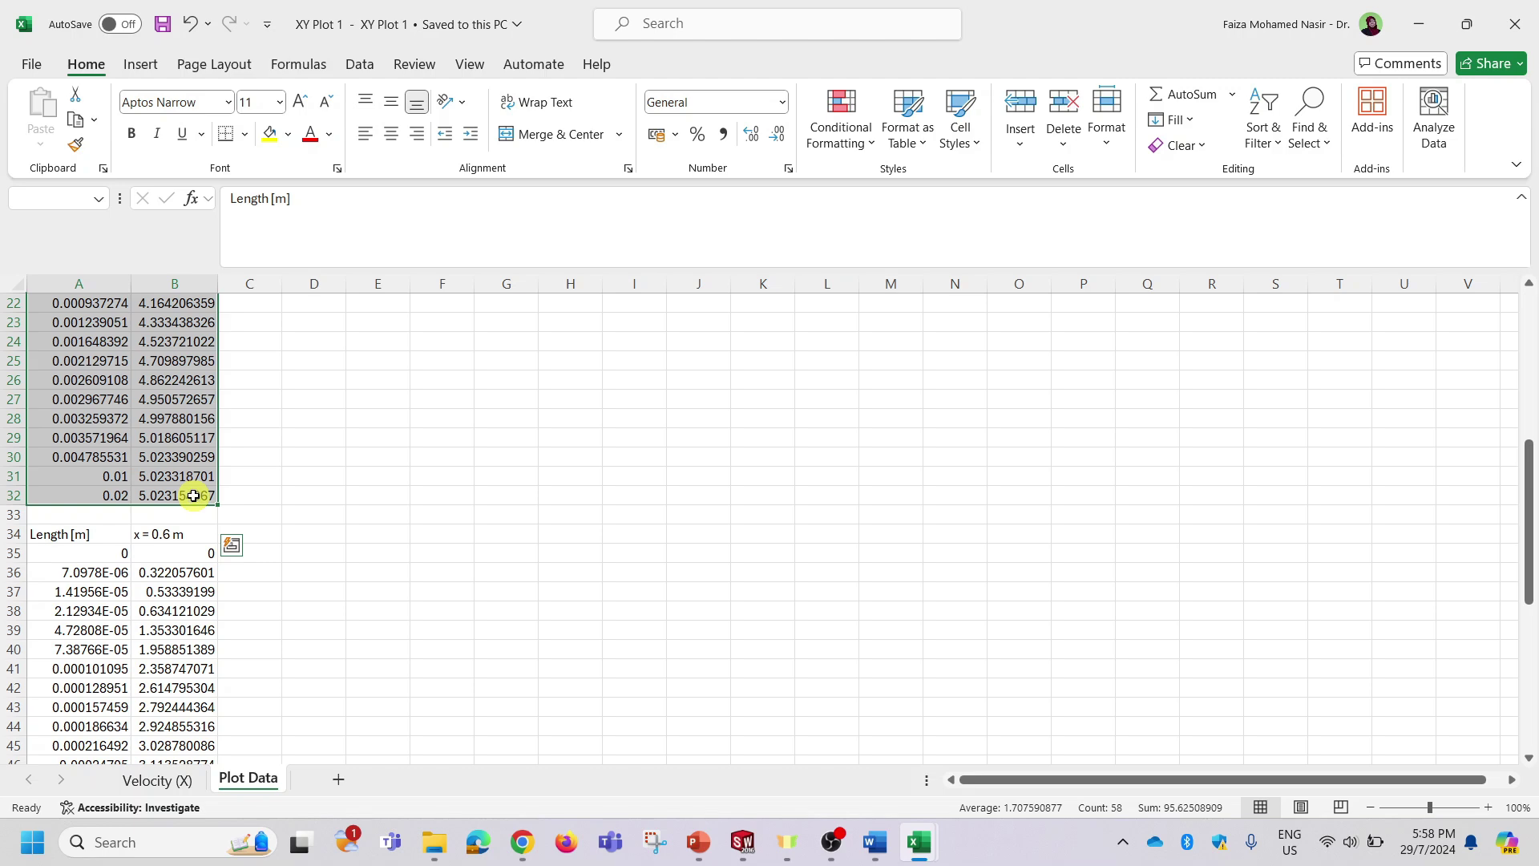
key(ctrl+c)
Paste the data into Book2 at F4 and move the Turbulent Flow heading to G2.
mouse_move(917, 839)
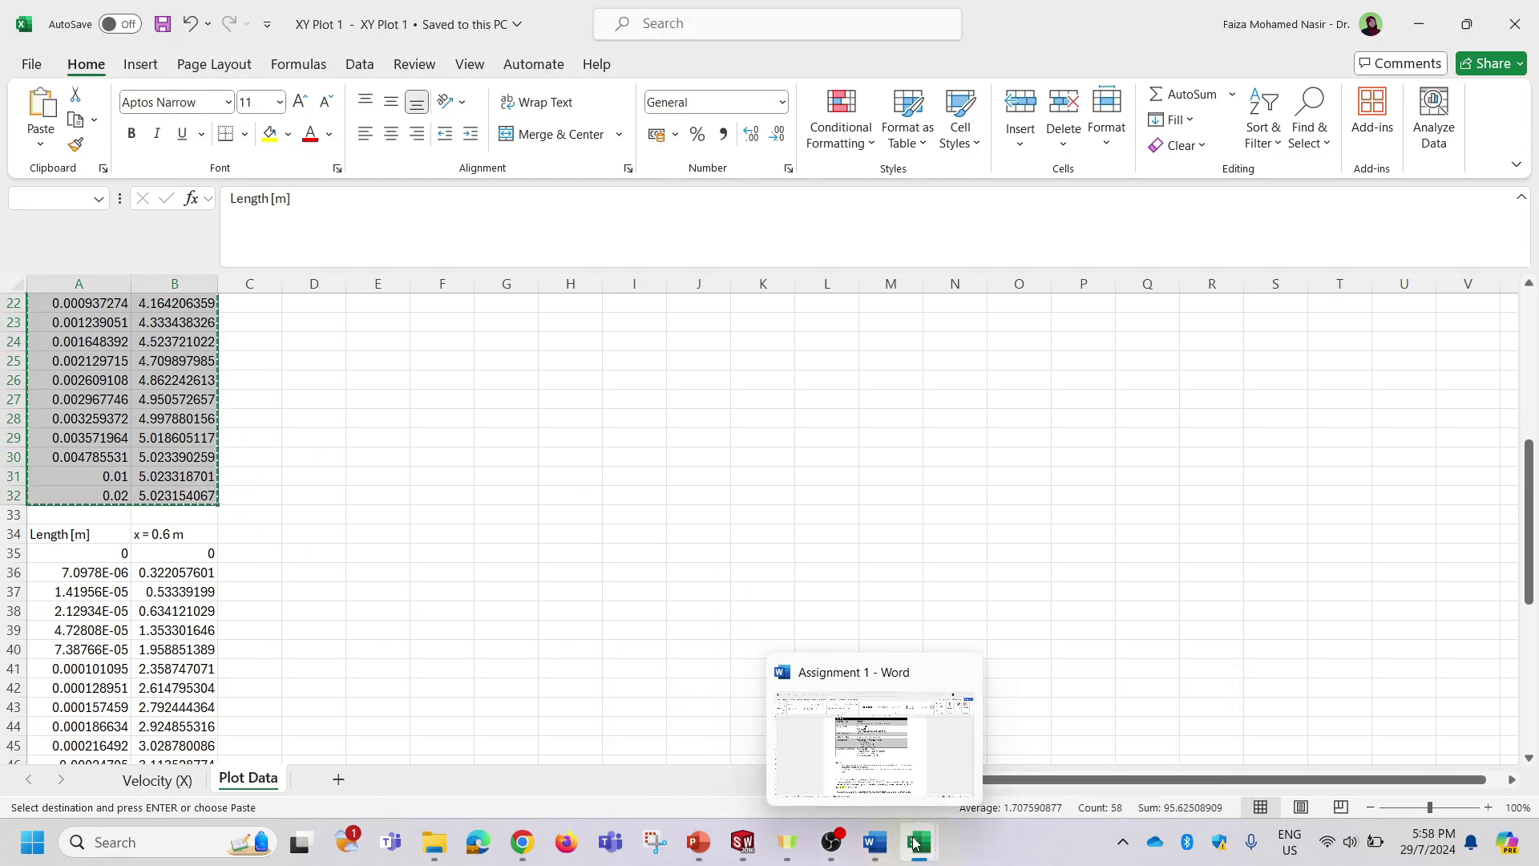
click(1108, 758)
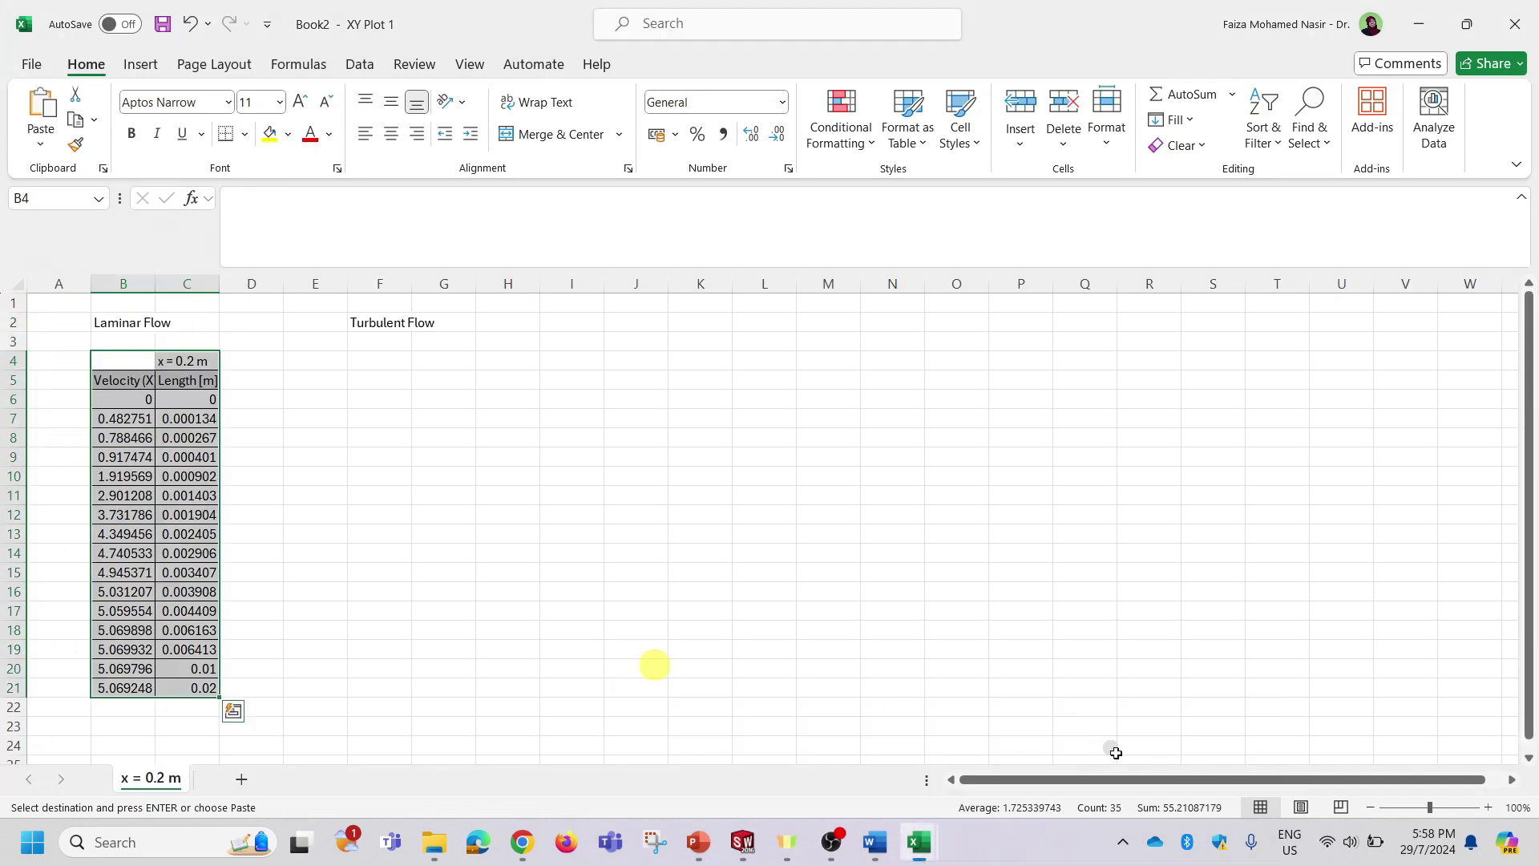
click(368, 365)
key(ctrl+v)
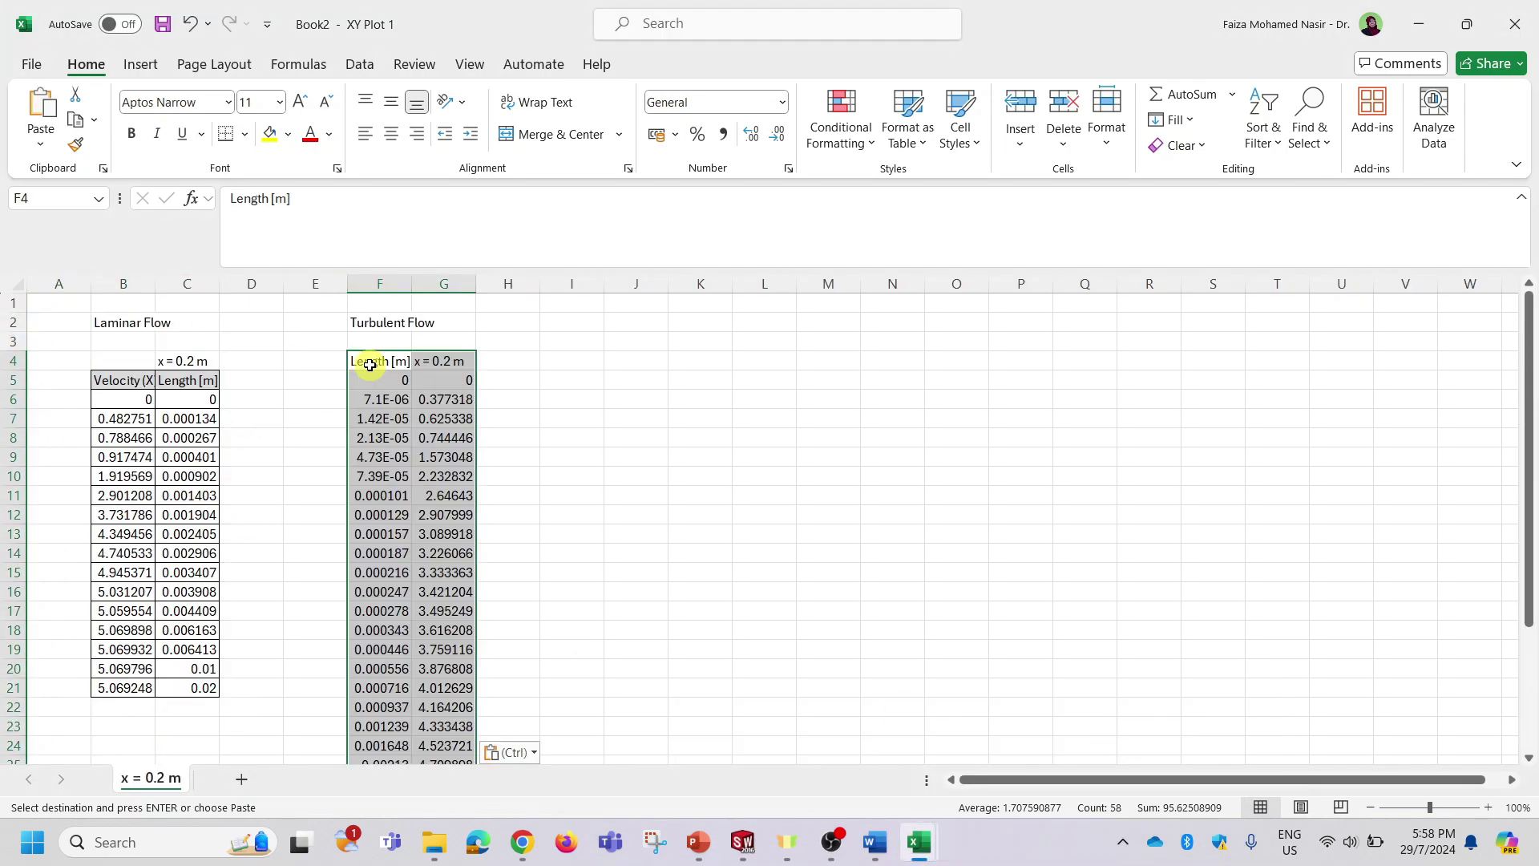
click(379, 321)
drag(379, 318, 502, 302)
click(386, 287)
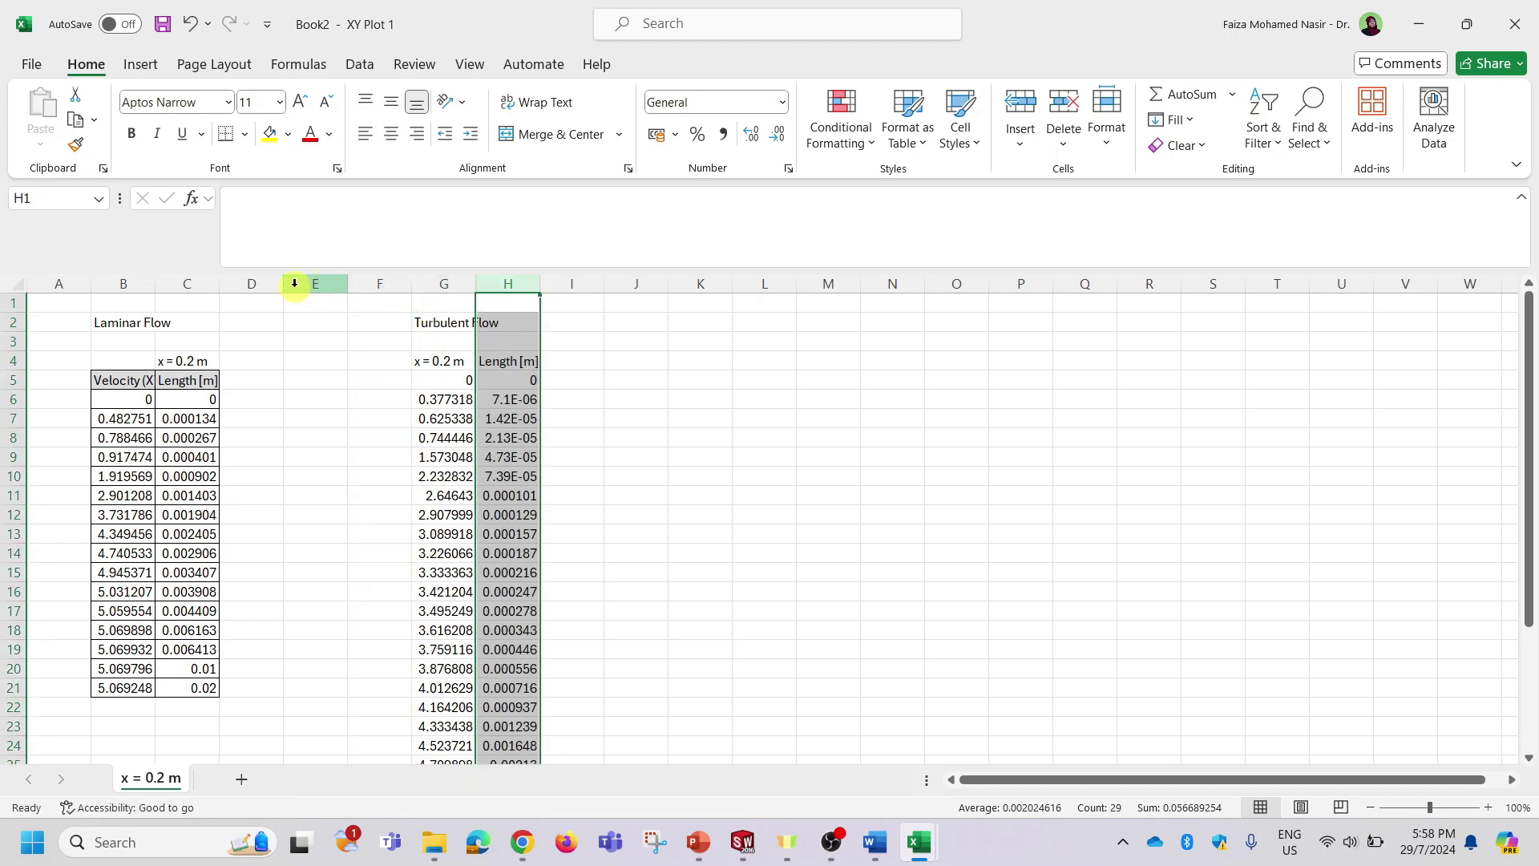
Delete the empty columns E and F so the turbulent table sits in E–F.
drag(367, 285, 334, 283)
right_click(335, 284)
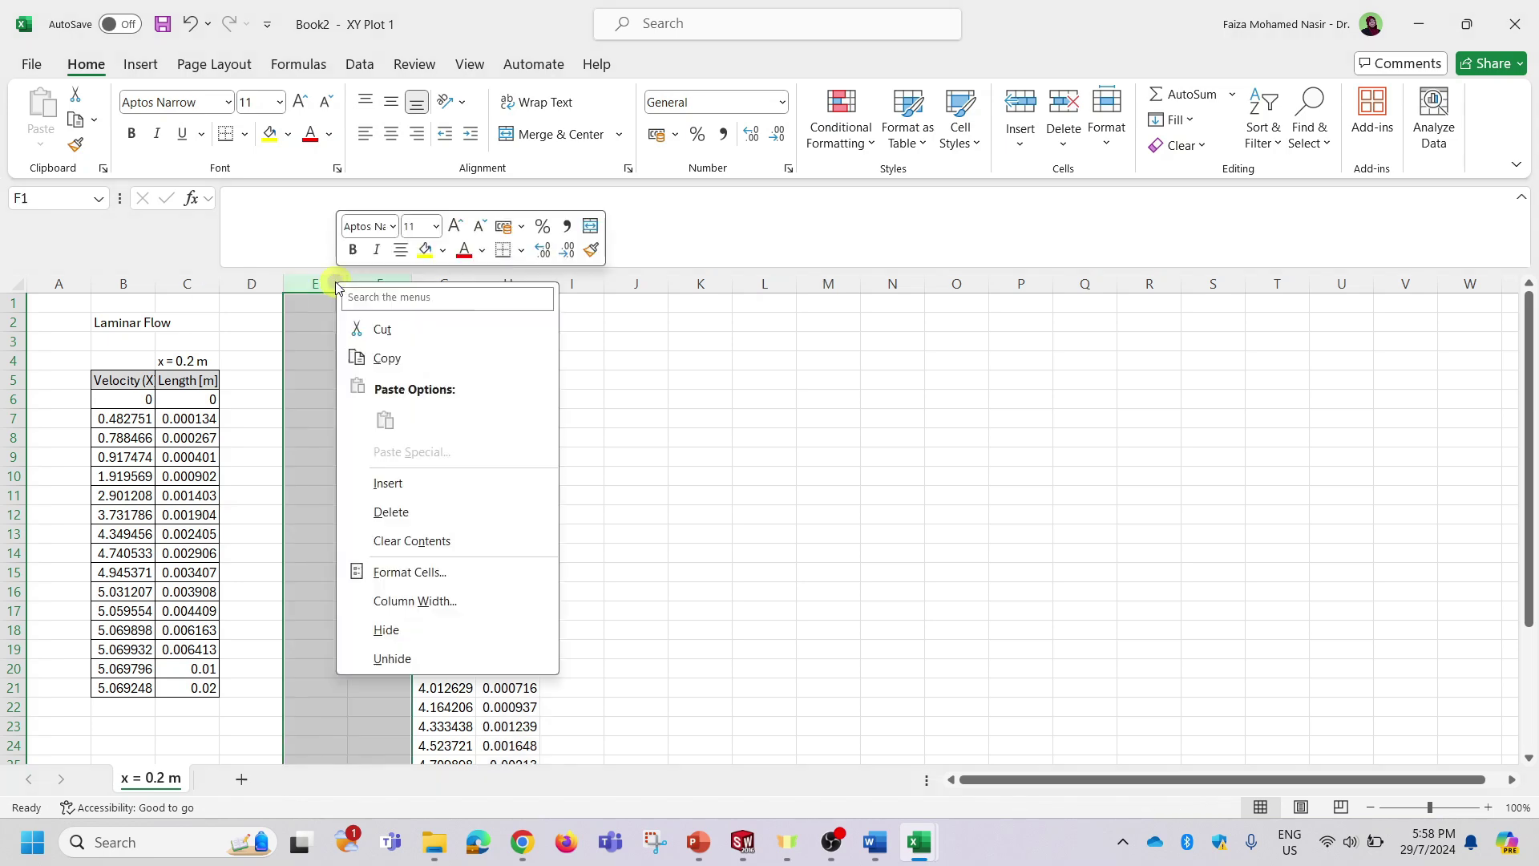
click(389, 511)
click(578, 436)
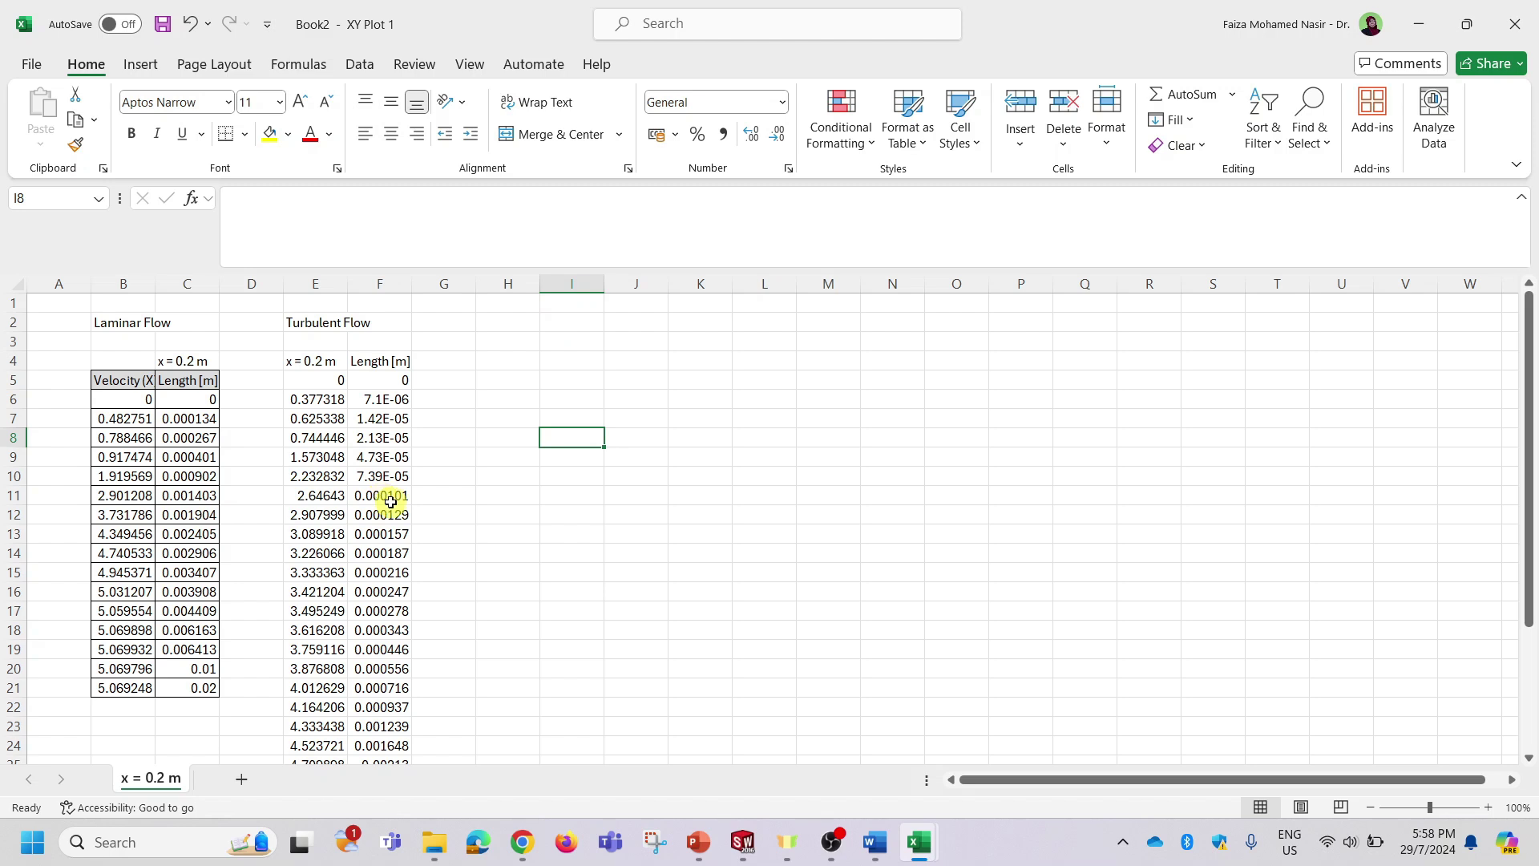
Add a new sheet named x = 0.6m, then return to the x = 0.2 m sheet.
click(242, 786)
double_click(240, 779)
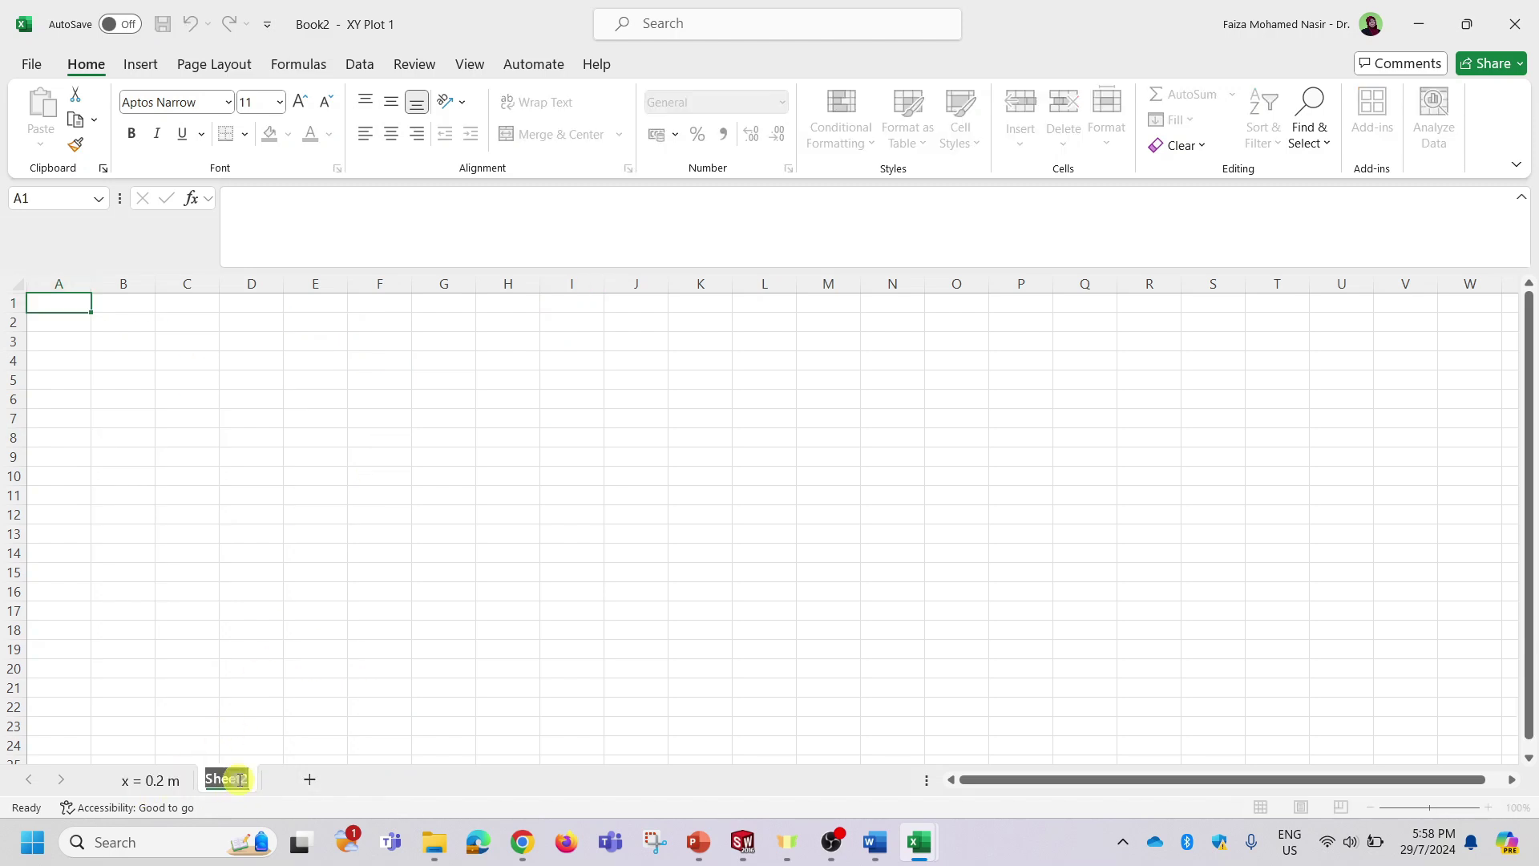
text(x = 0.6m)
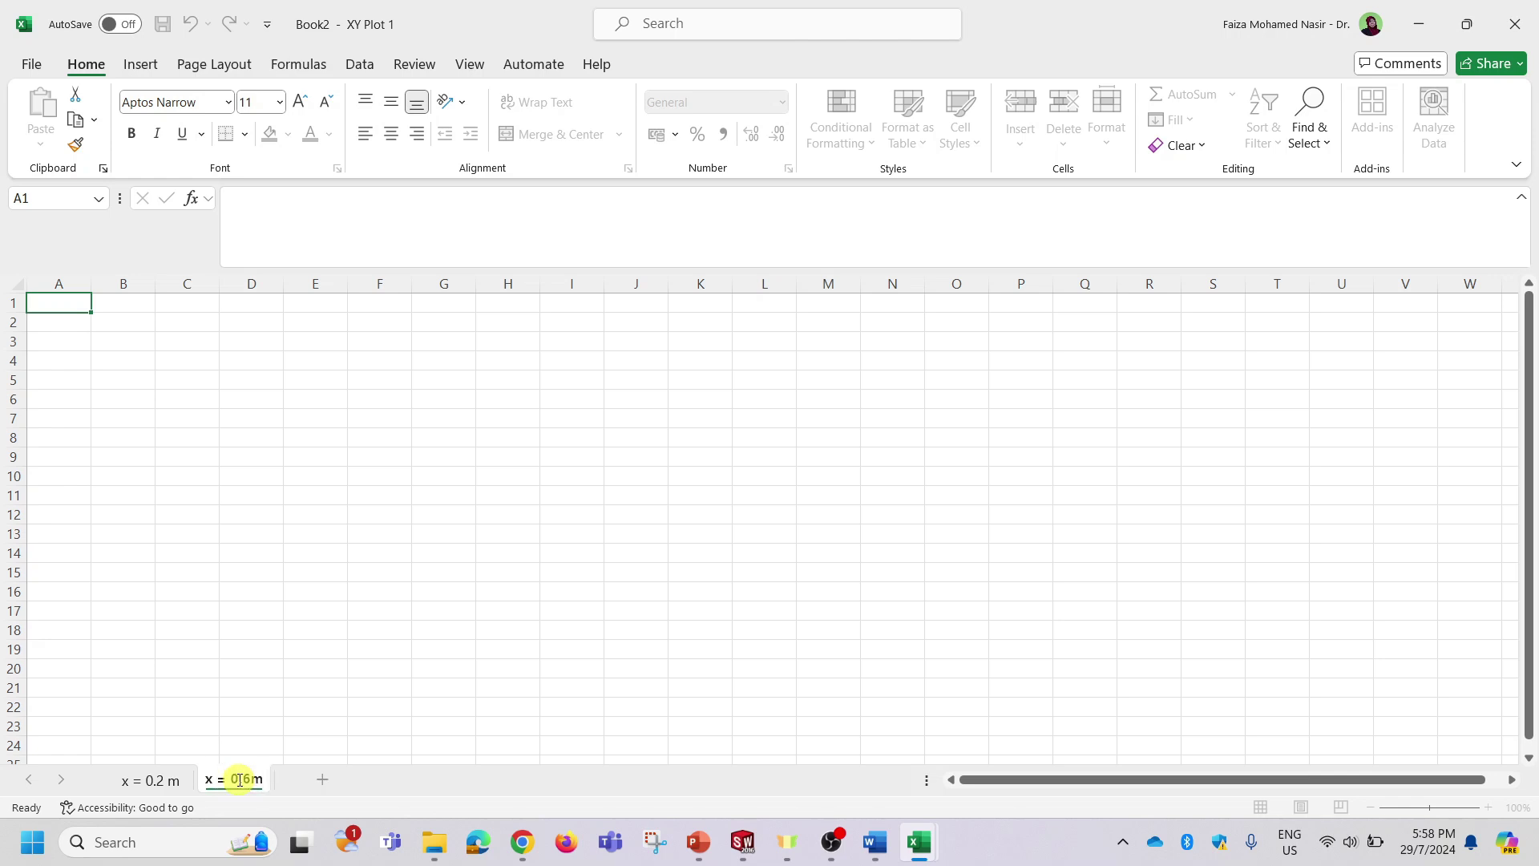
click(303, 553)
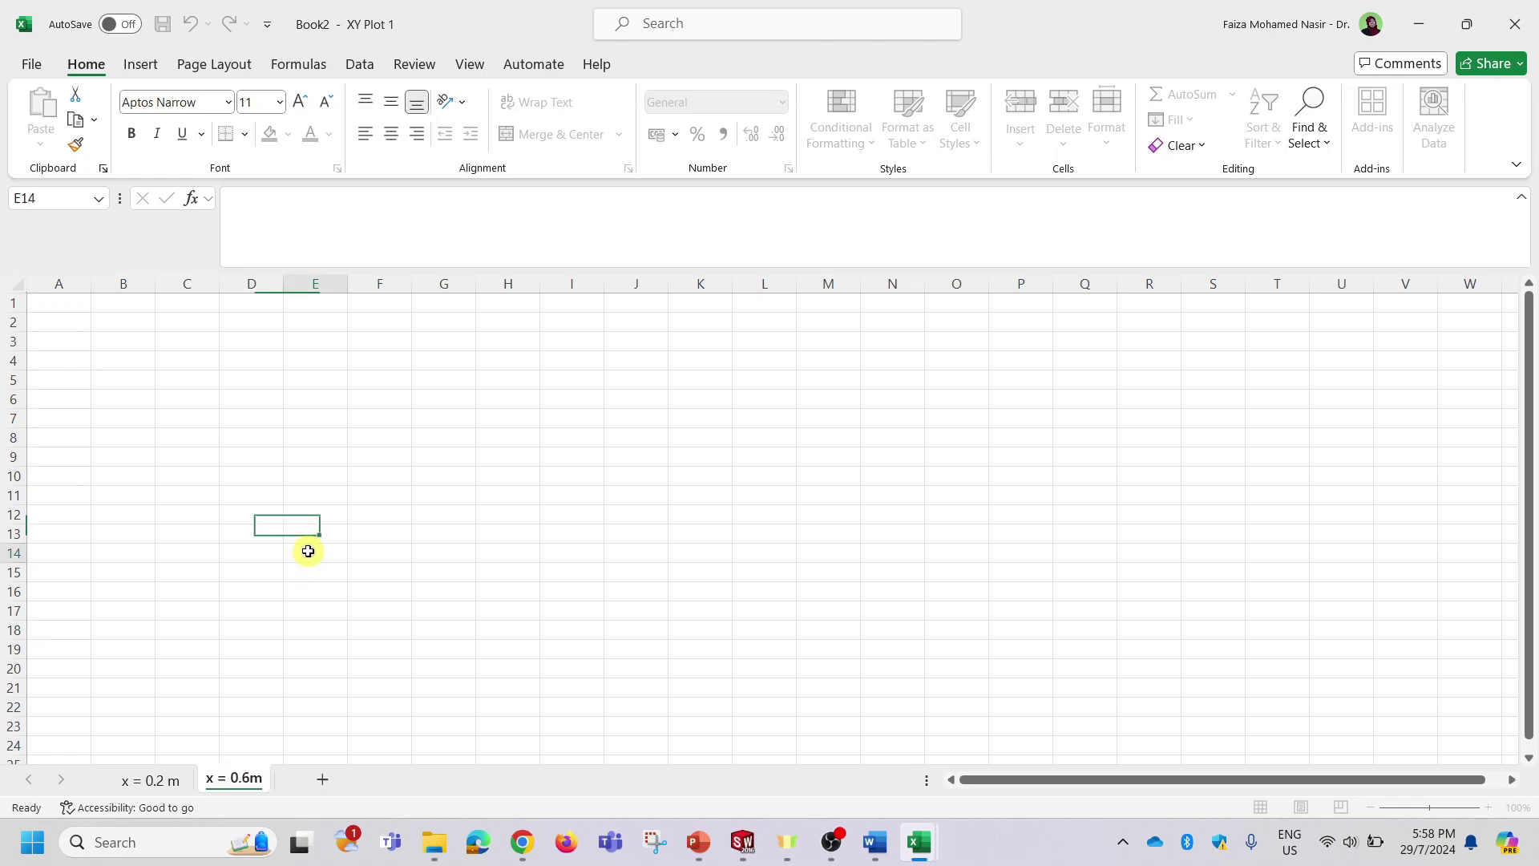
click(175, 787)
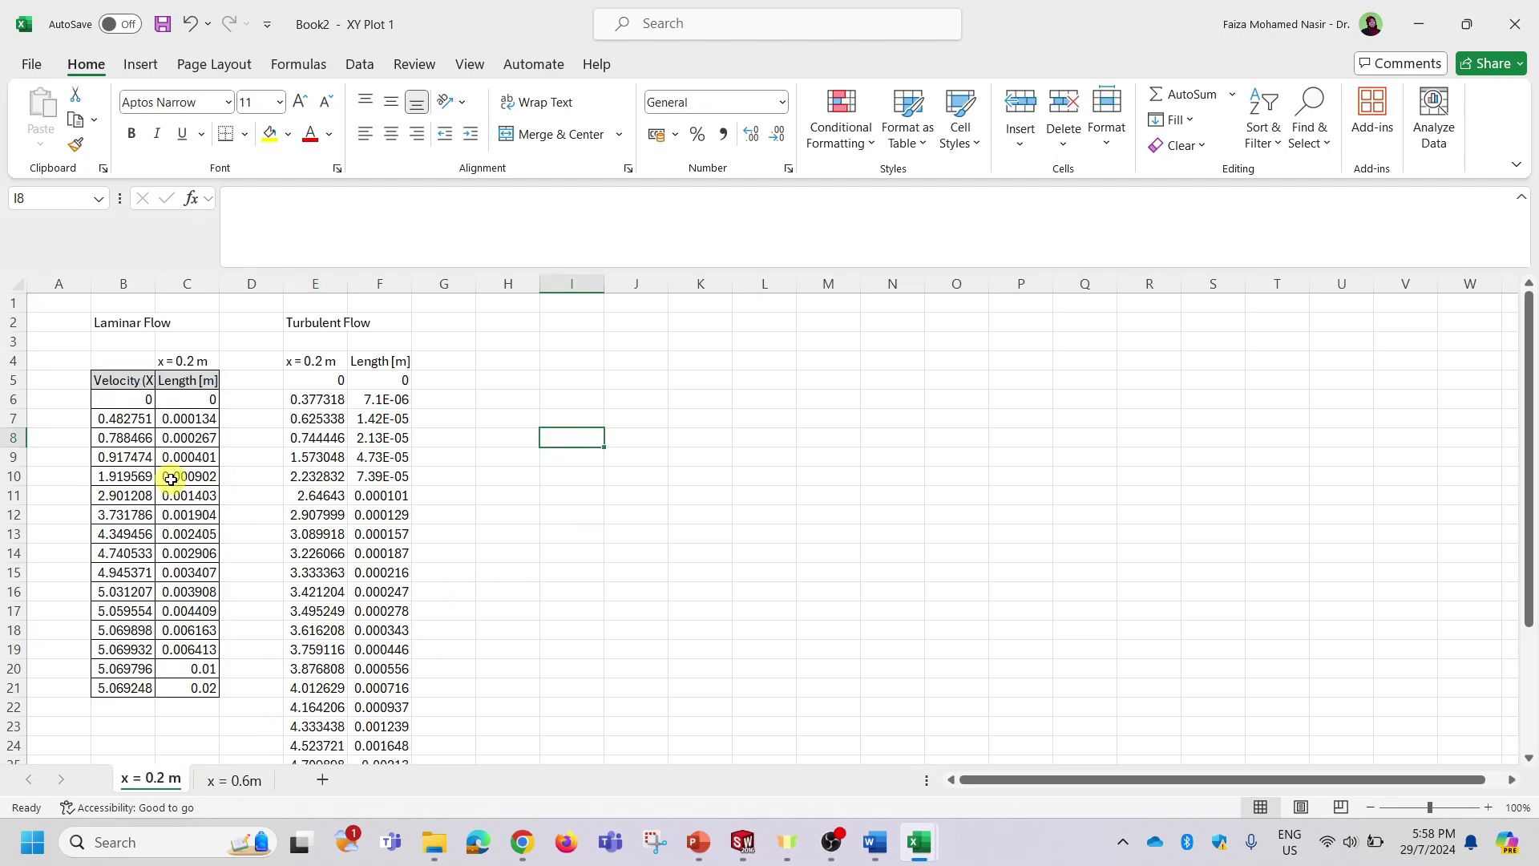
Chart the laminar data B5:C21 as a Scatter with Smooth Lines and Markers.
drag(137, 381, 174, 687)
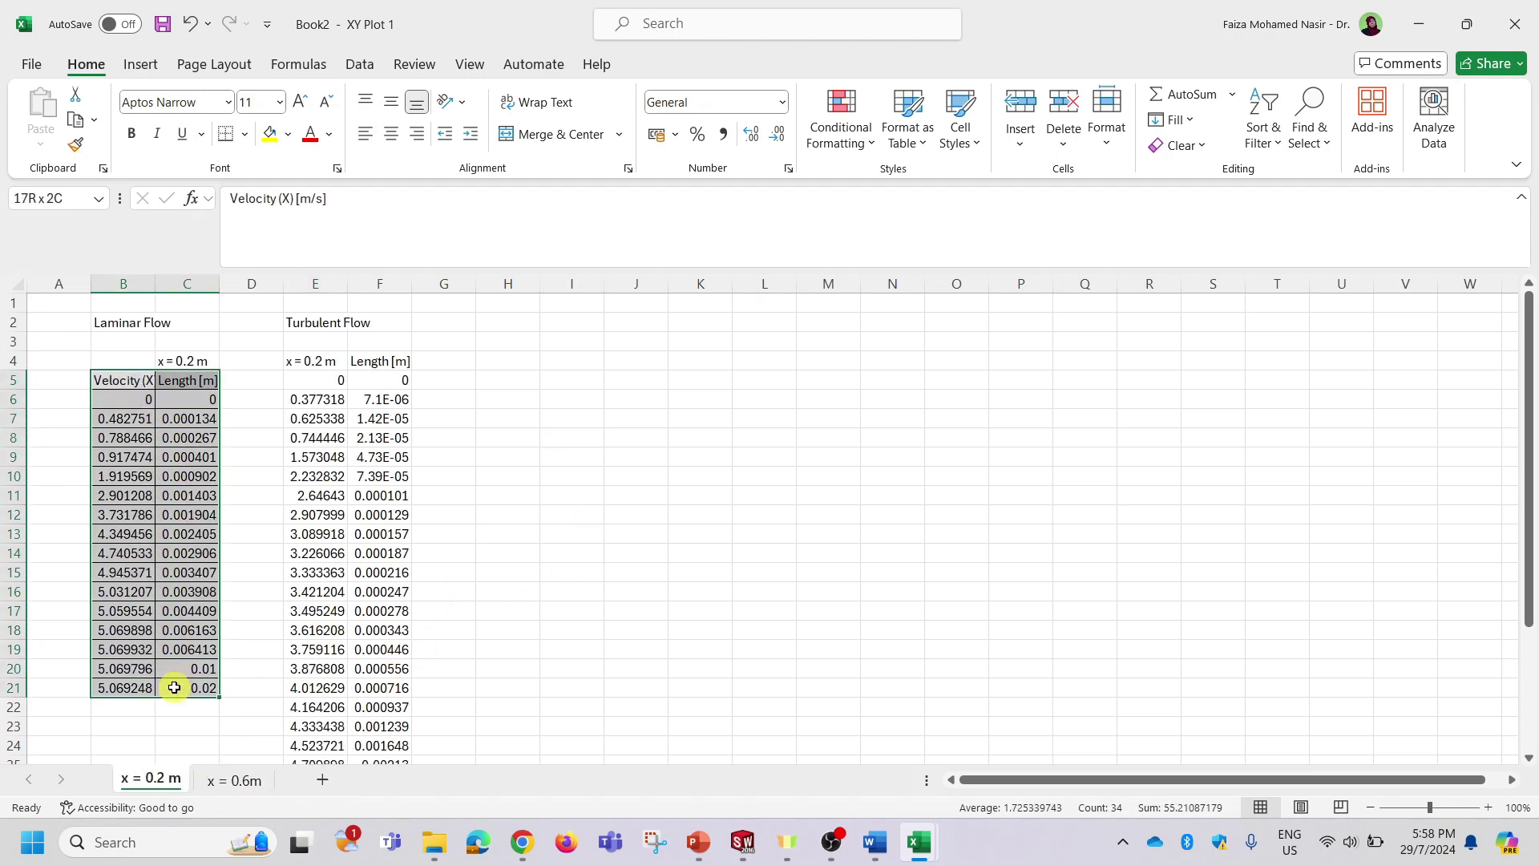
click(140, 64)
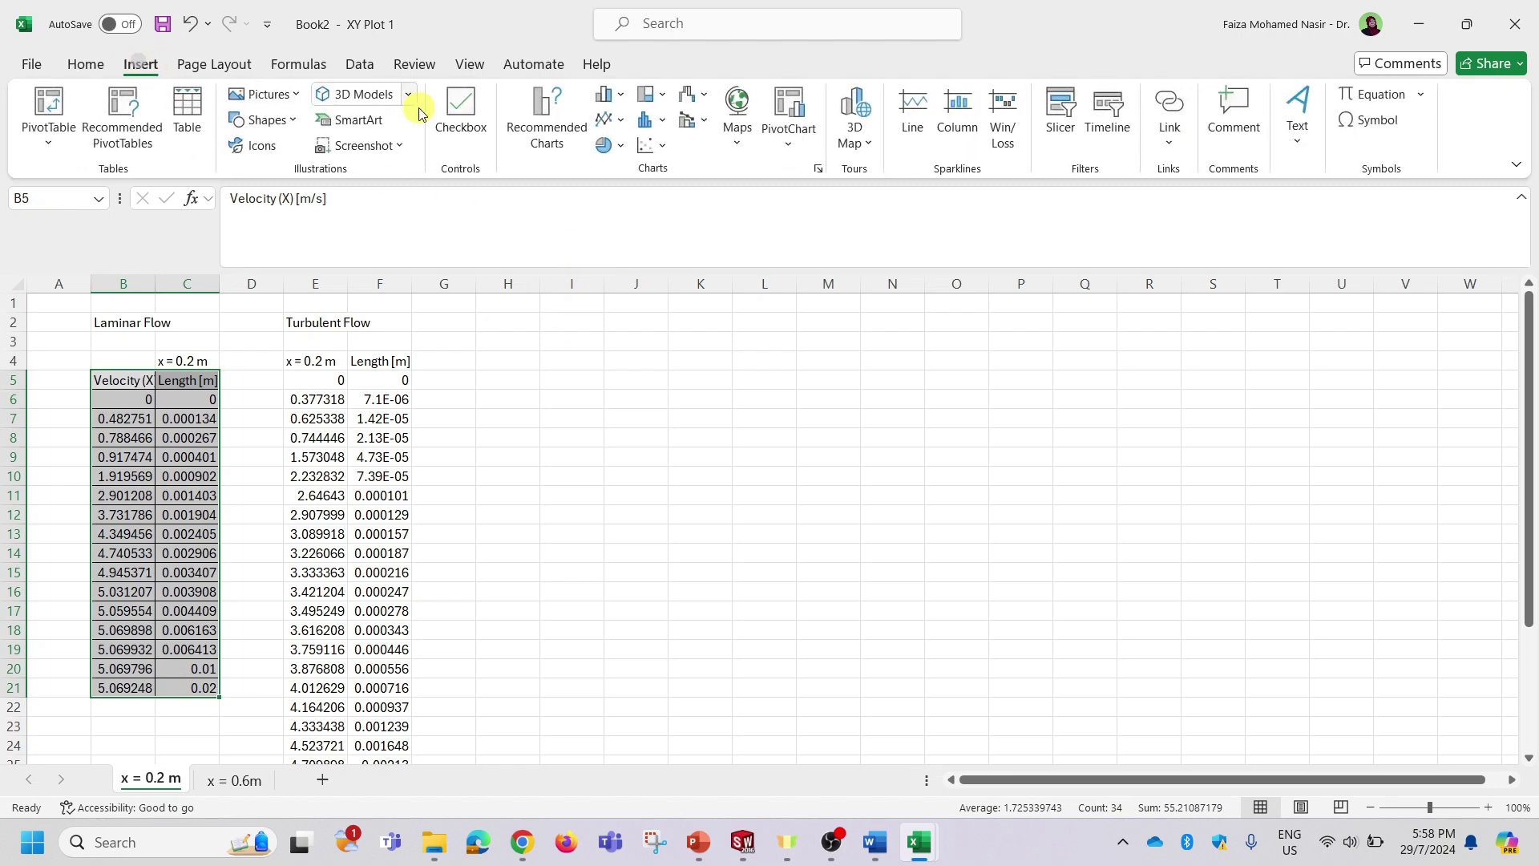
click(651, 145)
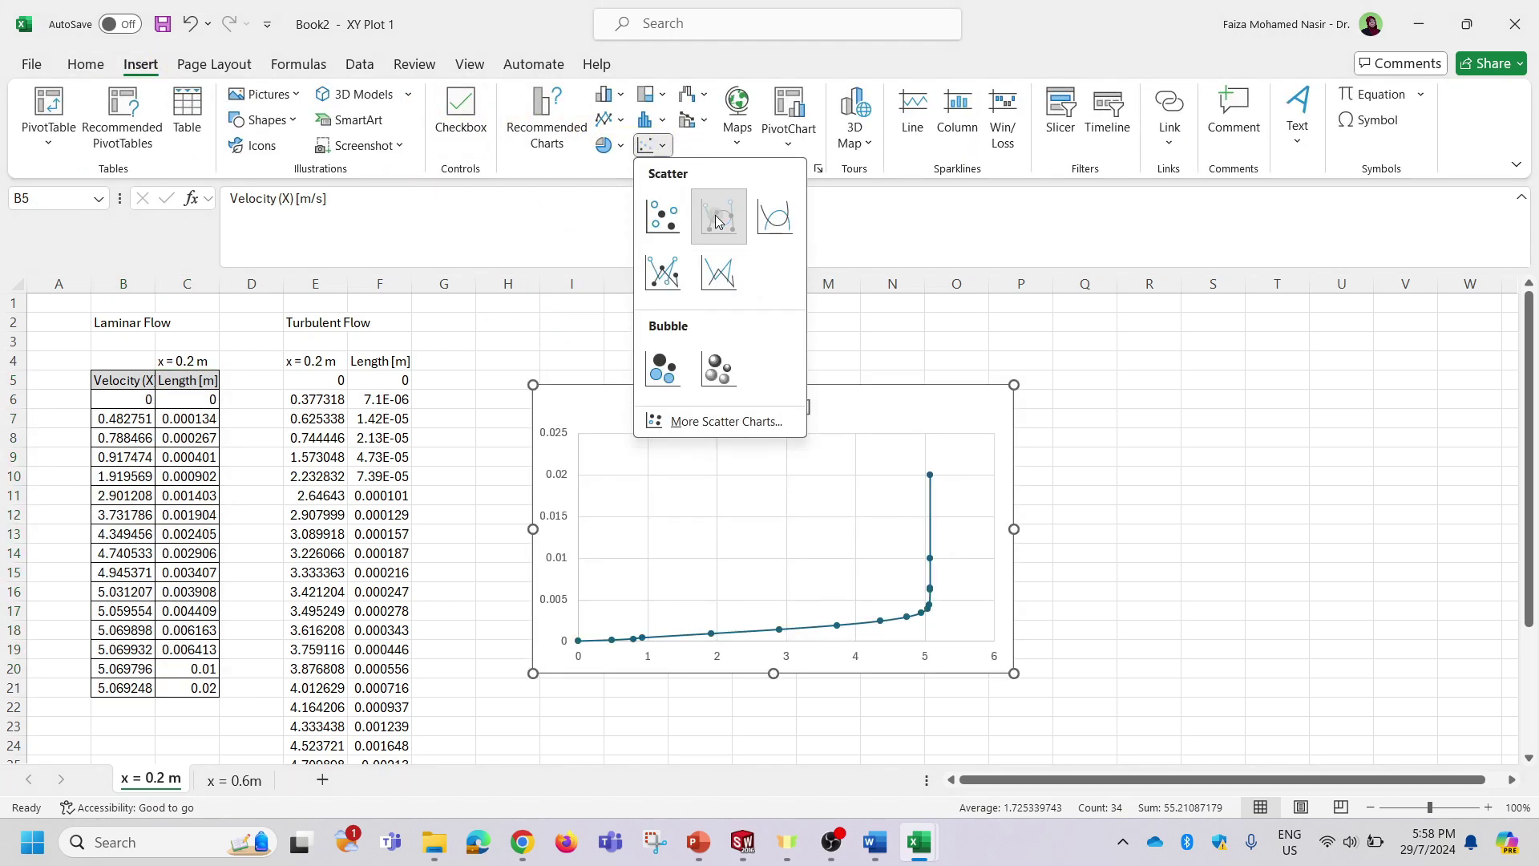
click(717, 222)
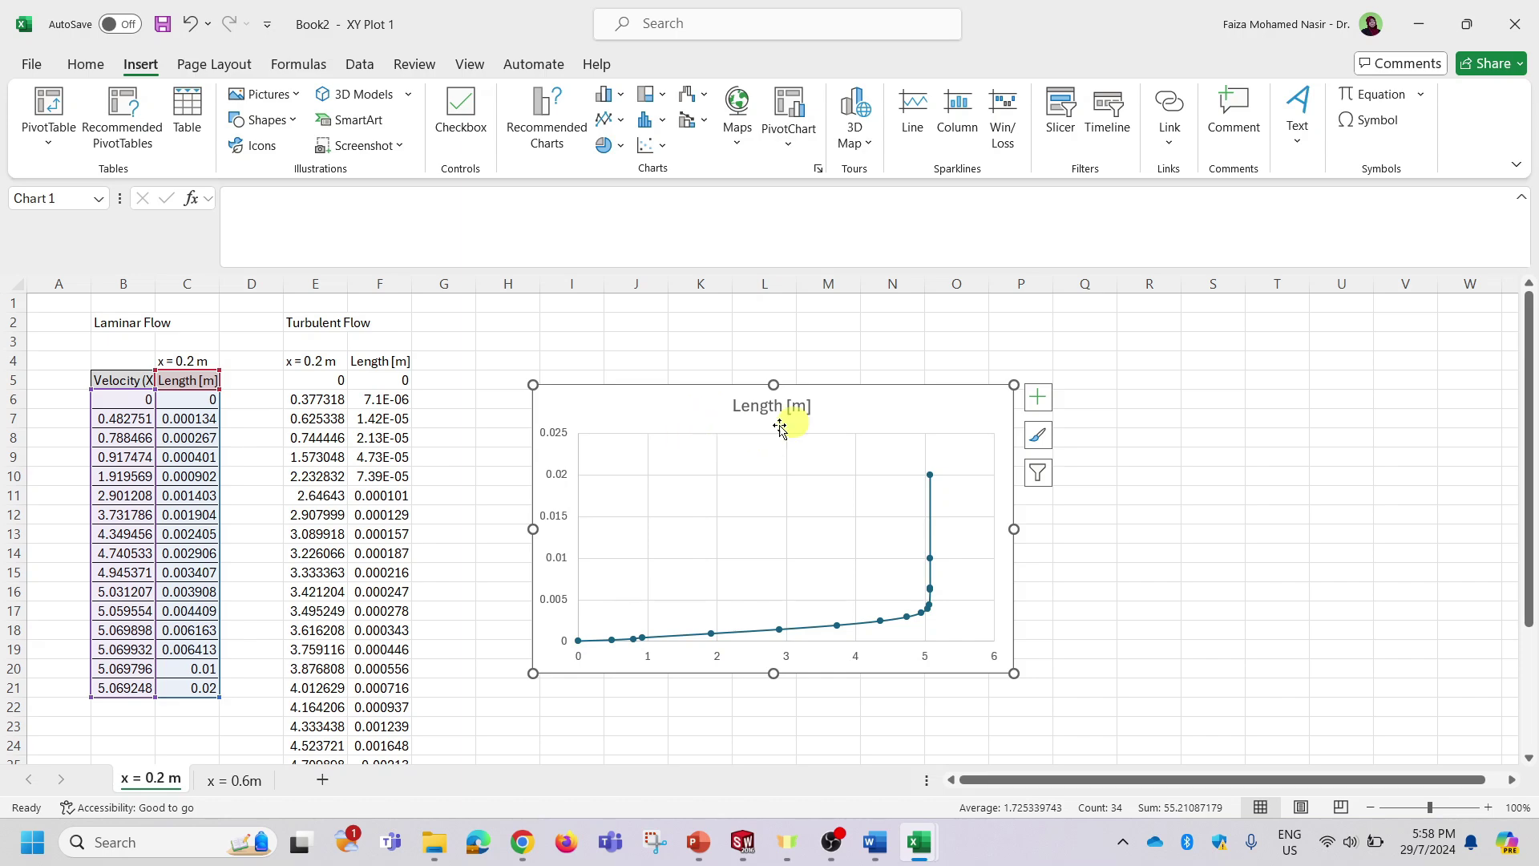
click(876, 405)
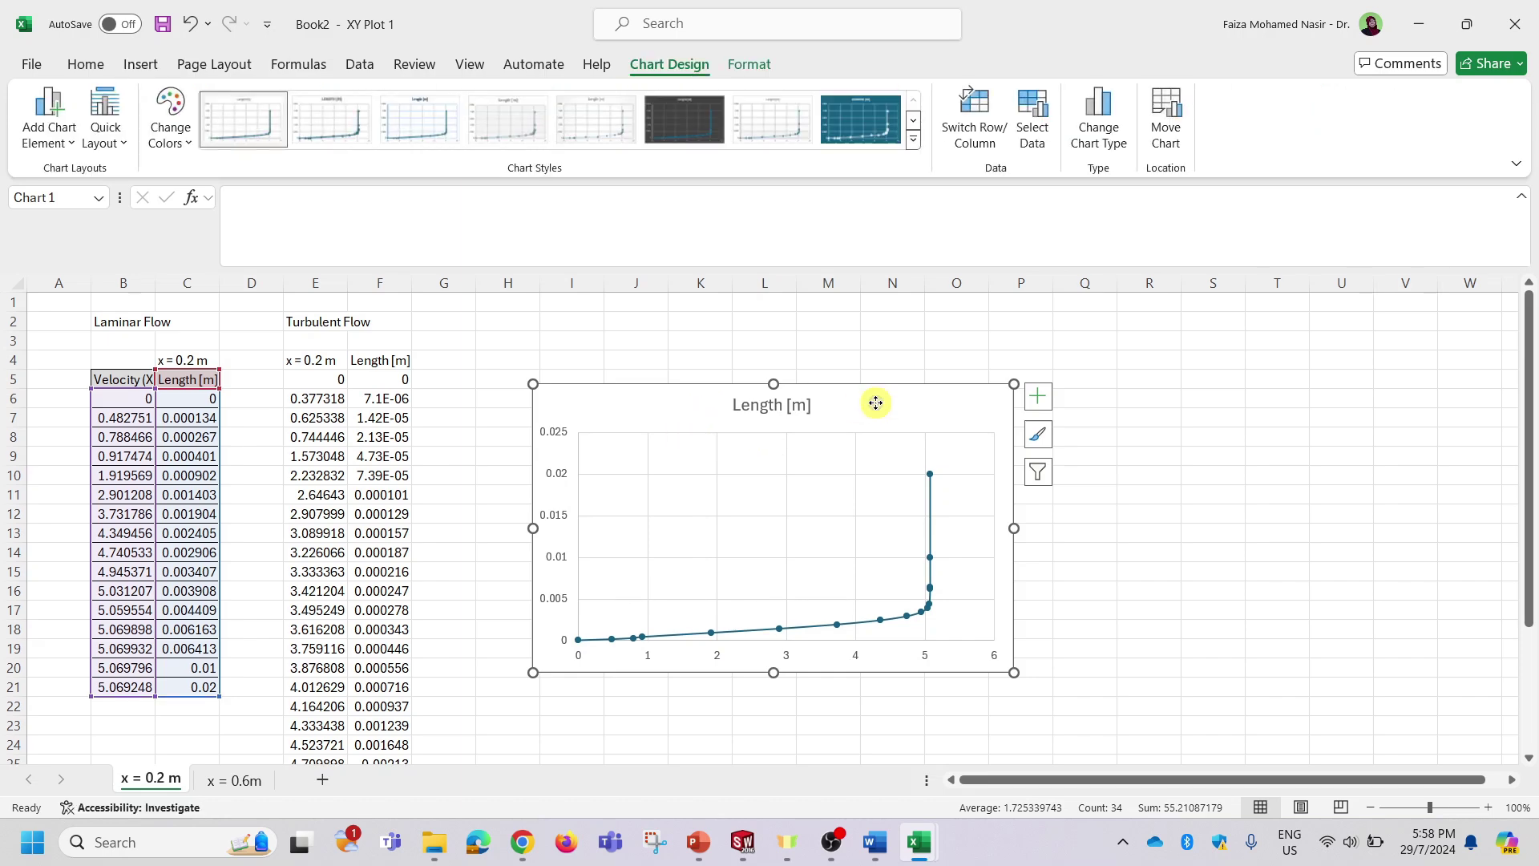
right_click(876, 405)
Name the existing chart series from cell B2, Laminar Flow.
key(Escape)
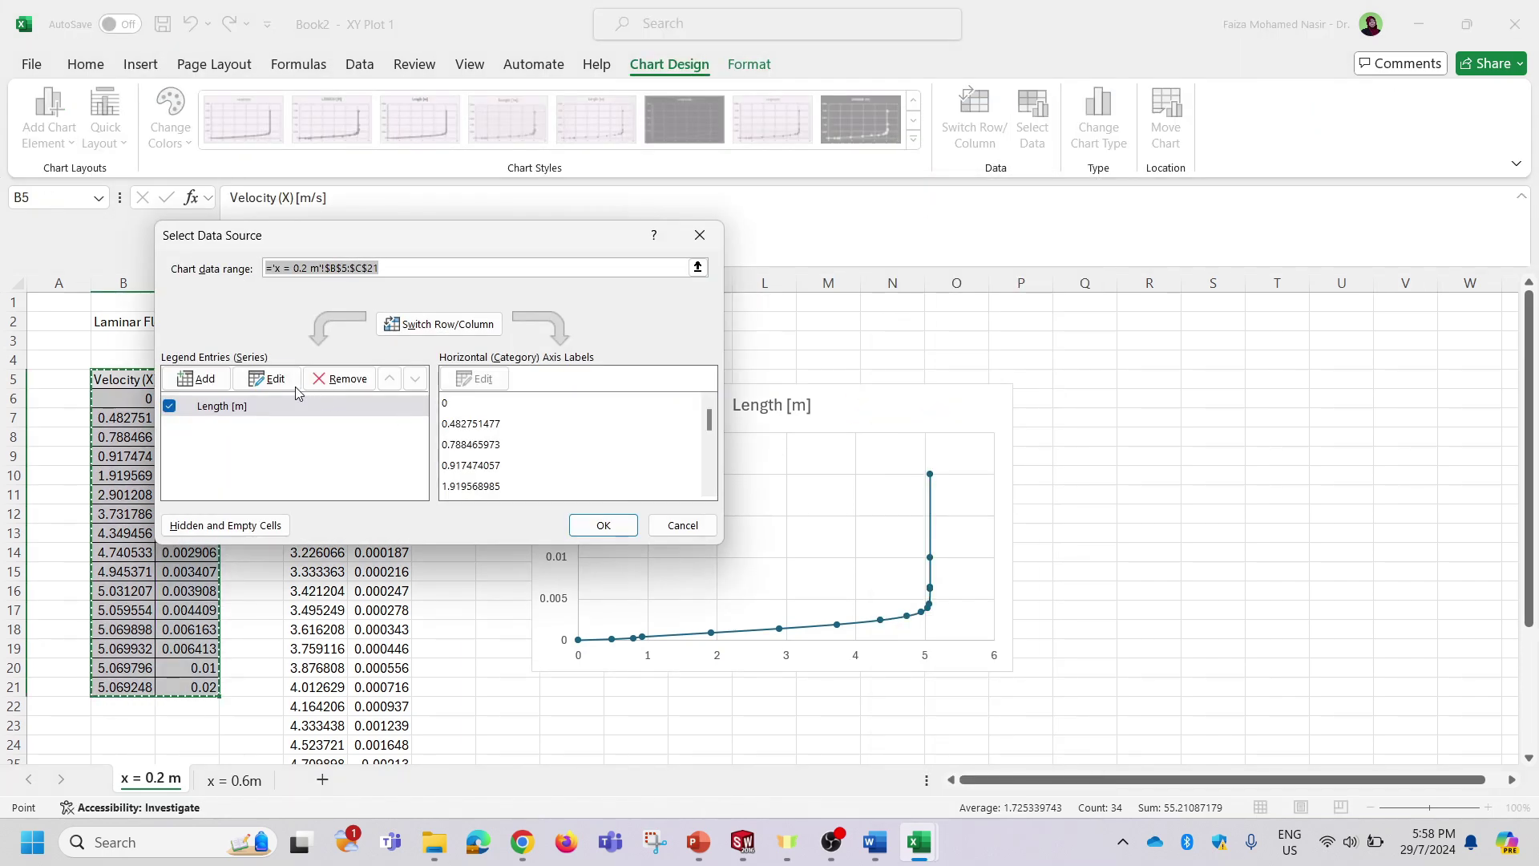
click(273, 380)
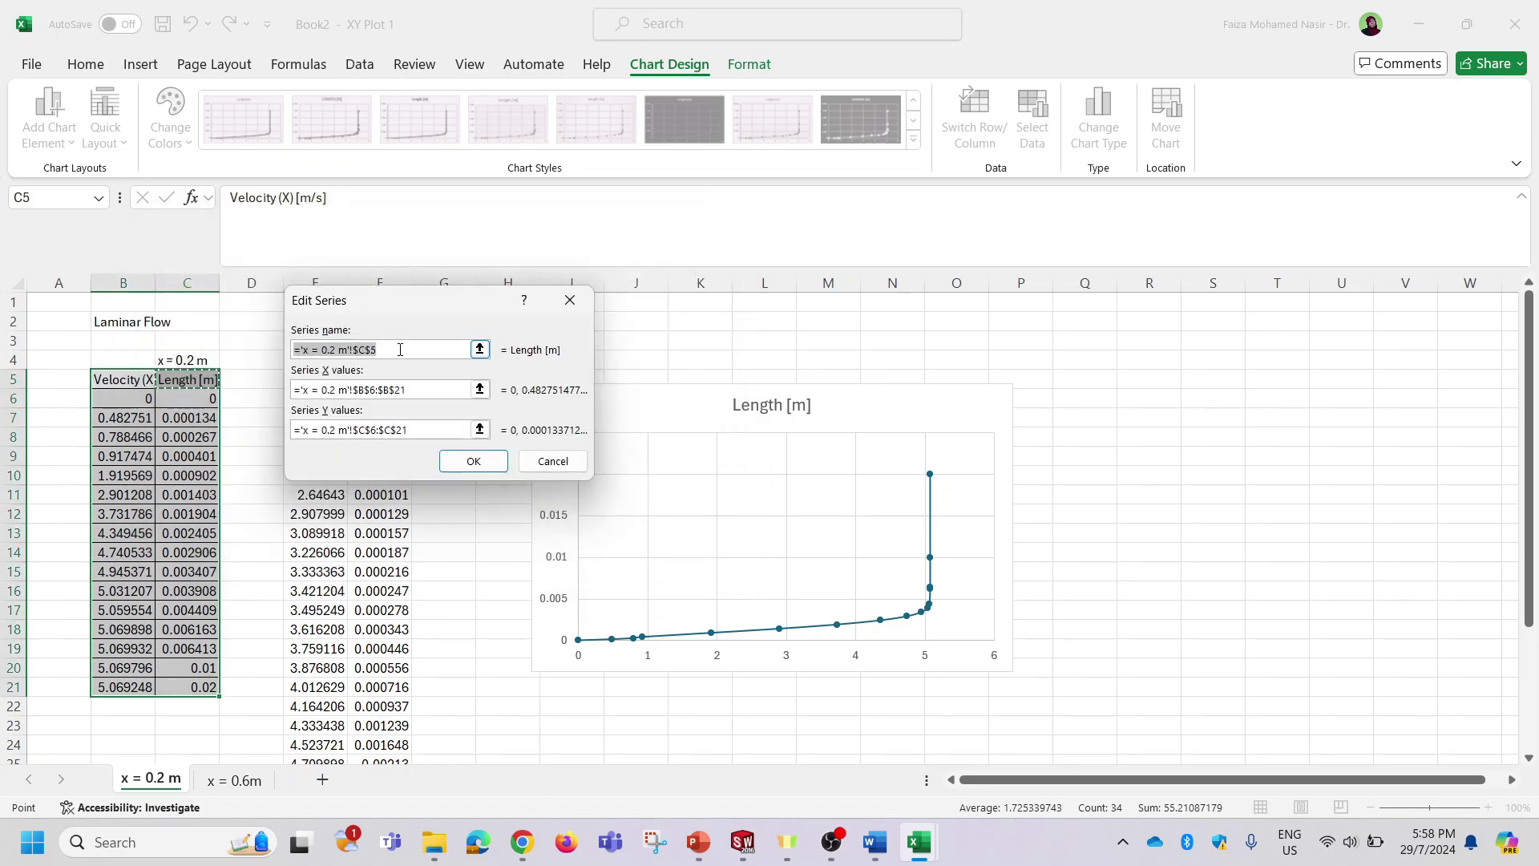
text(=)
click(117, 323)
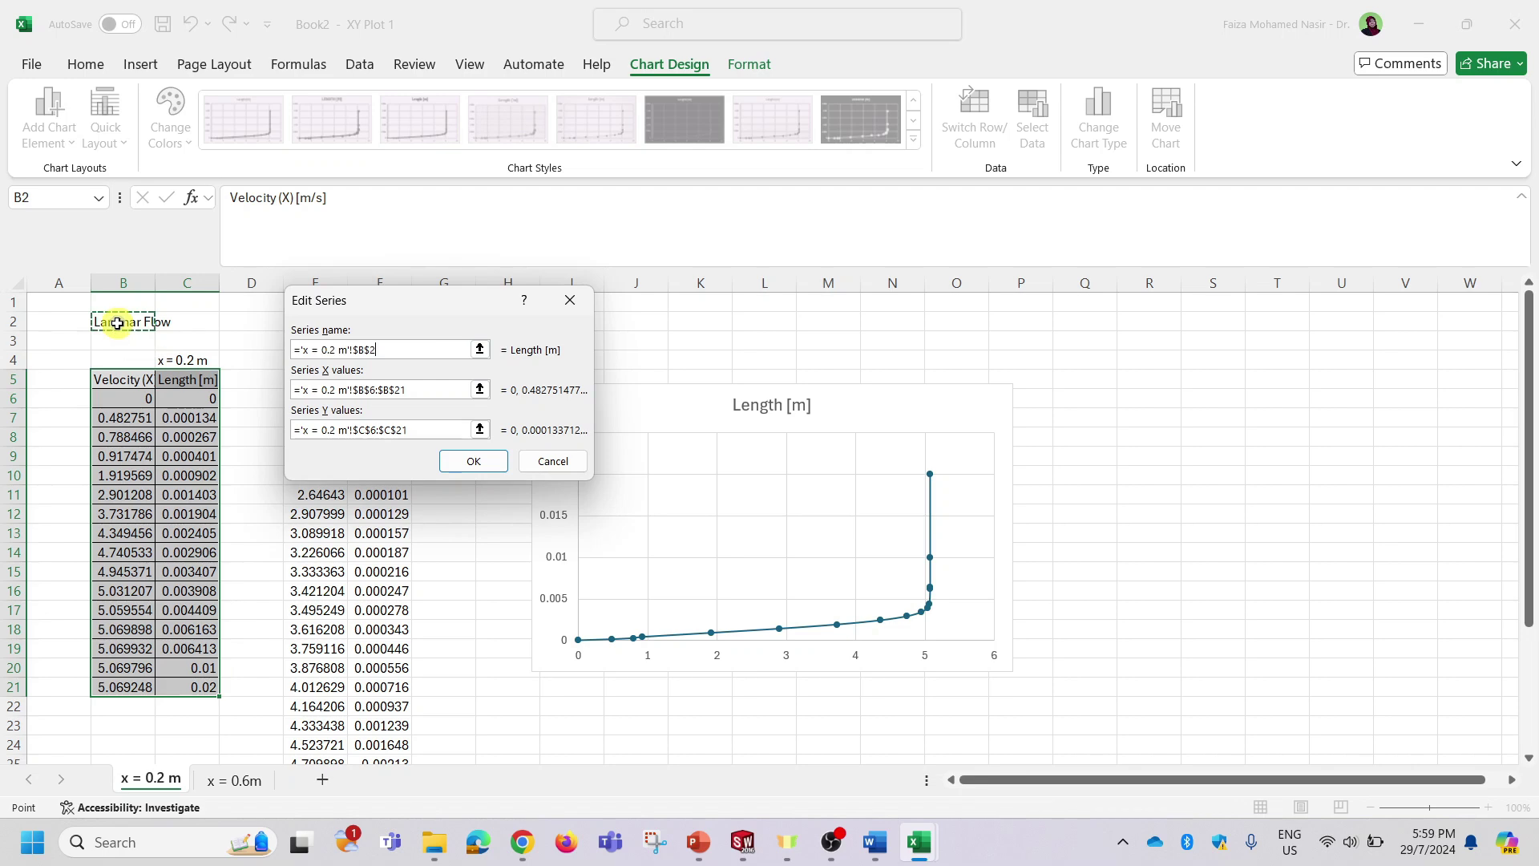
key(Return)
Add a second series named from E2, Turbulent Flow, with X values E5:E32.
click(196, 378)
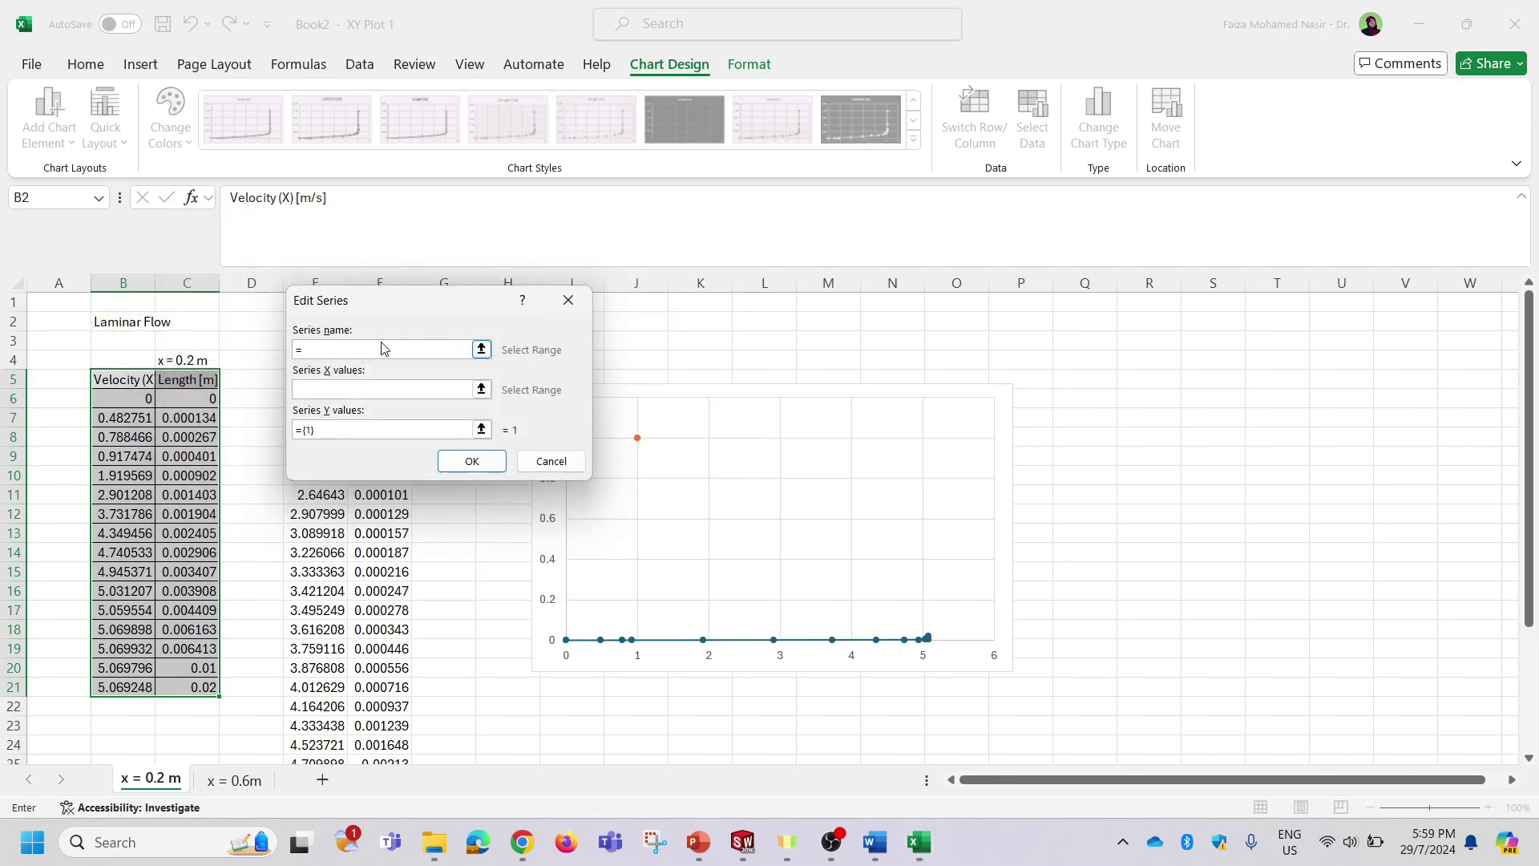
drag(403, 319, 584, 343)
click(315, 322)
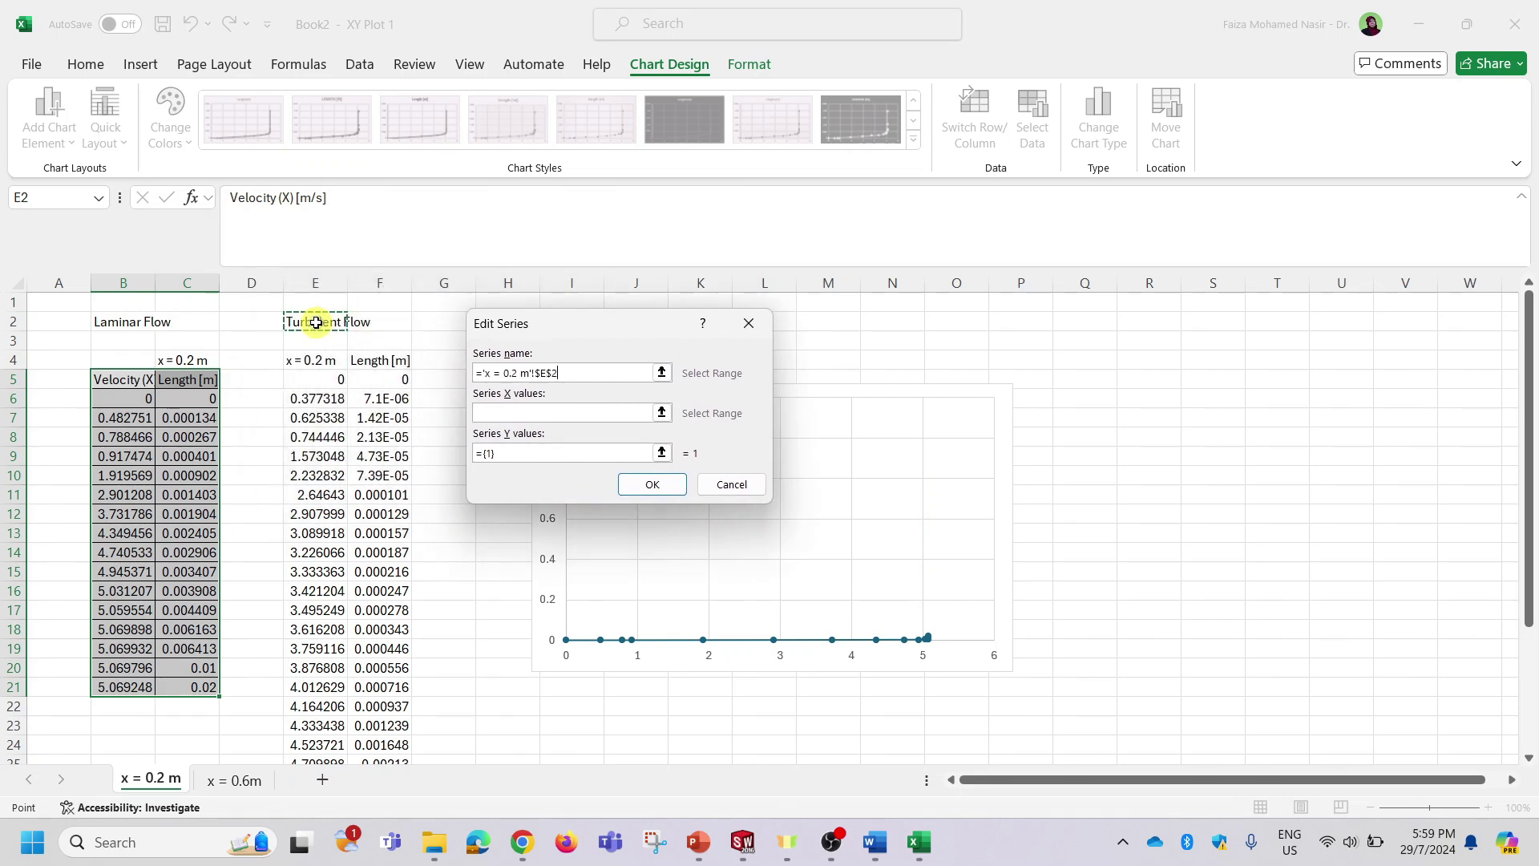
key(Escape)
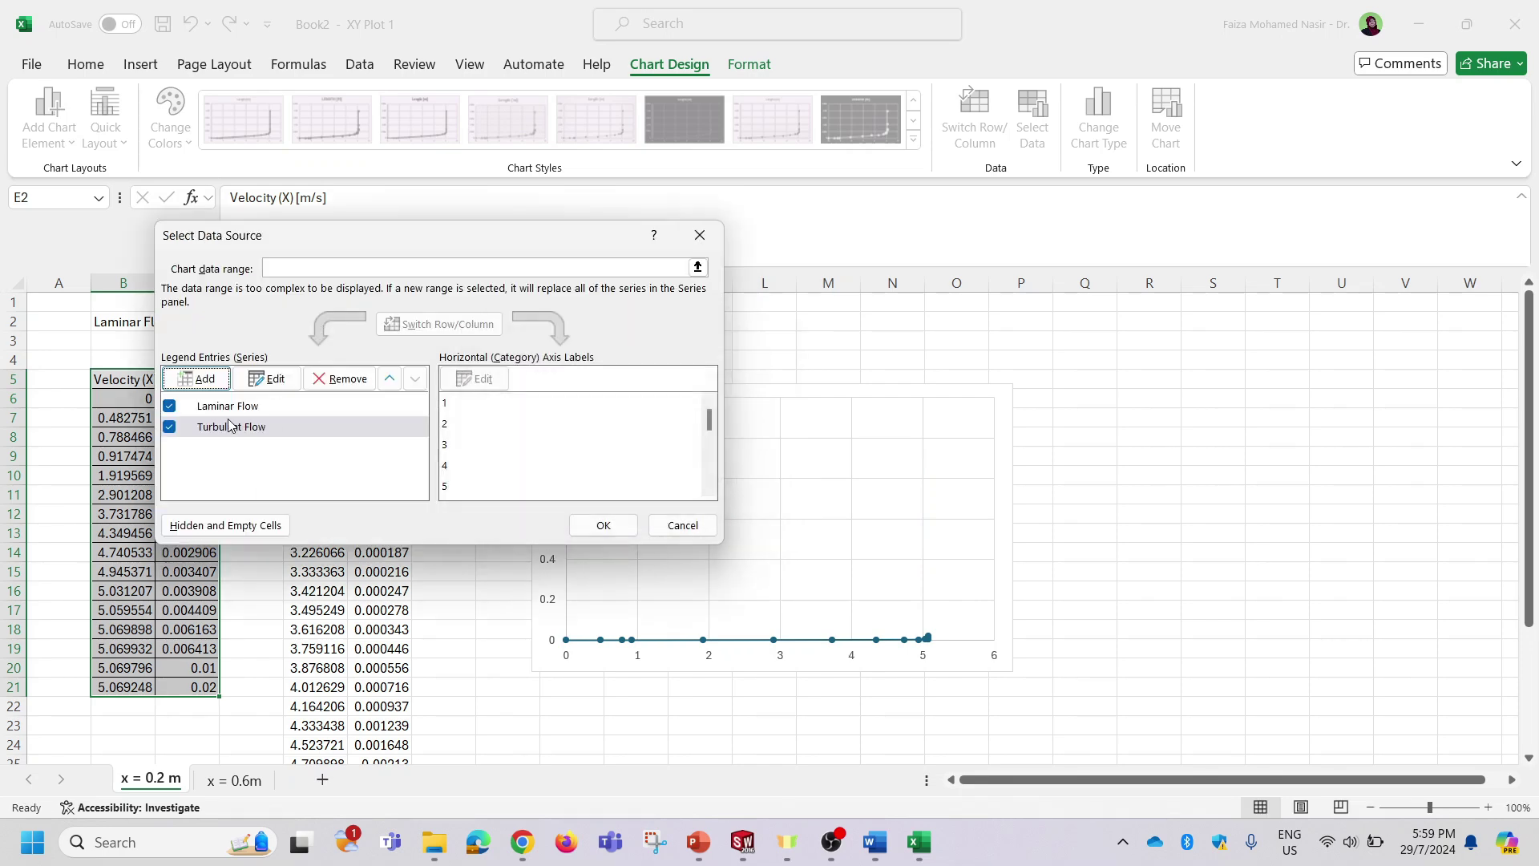
click(267, 378)
click(661, 413)
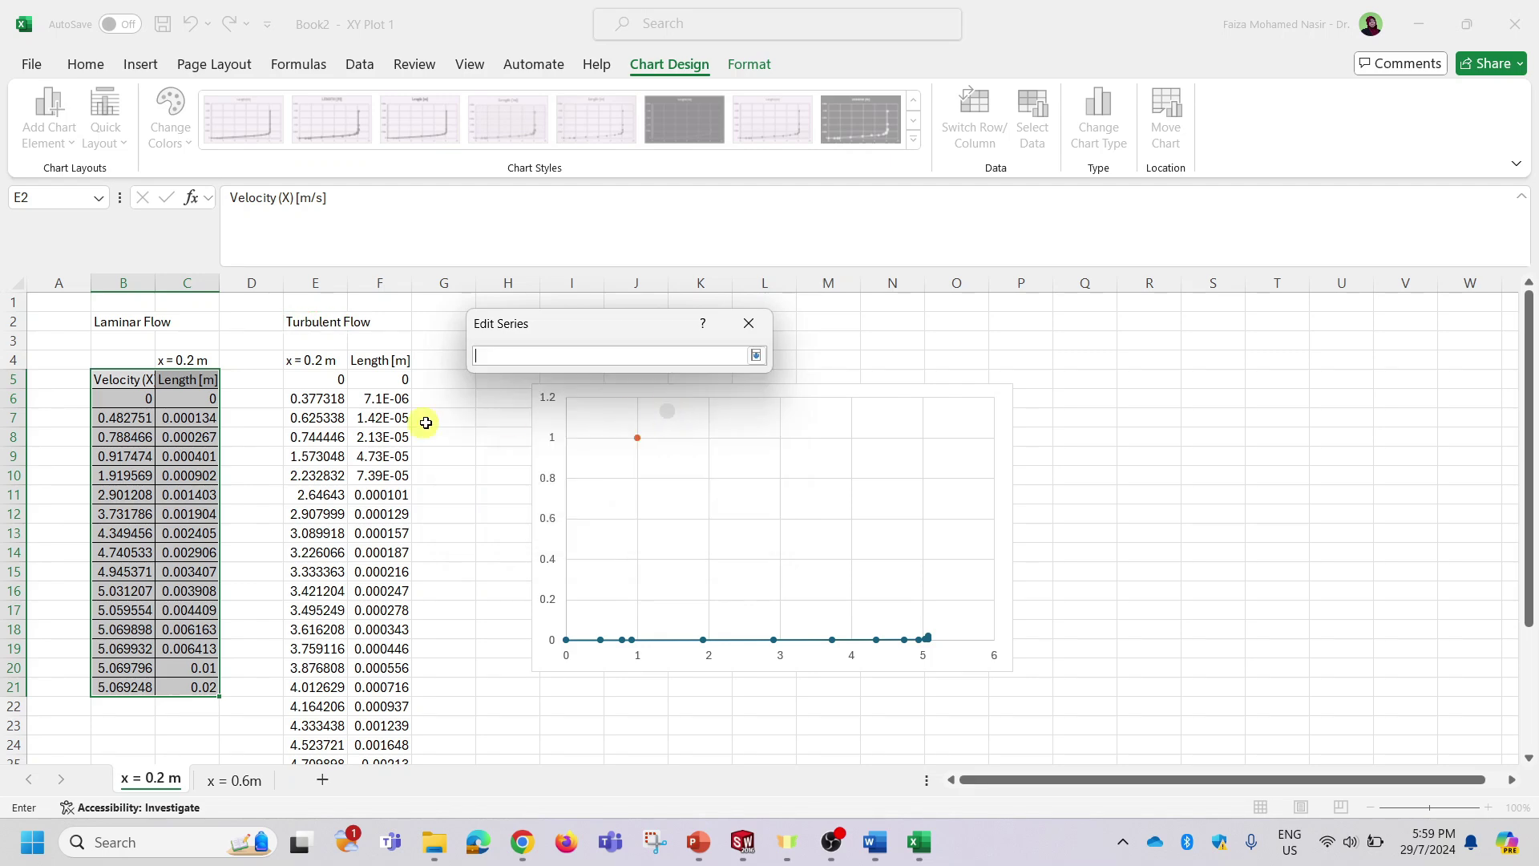
click(328, 383)
scroll(304, 561, down, 4)
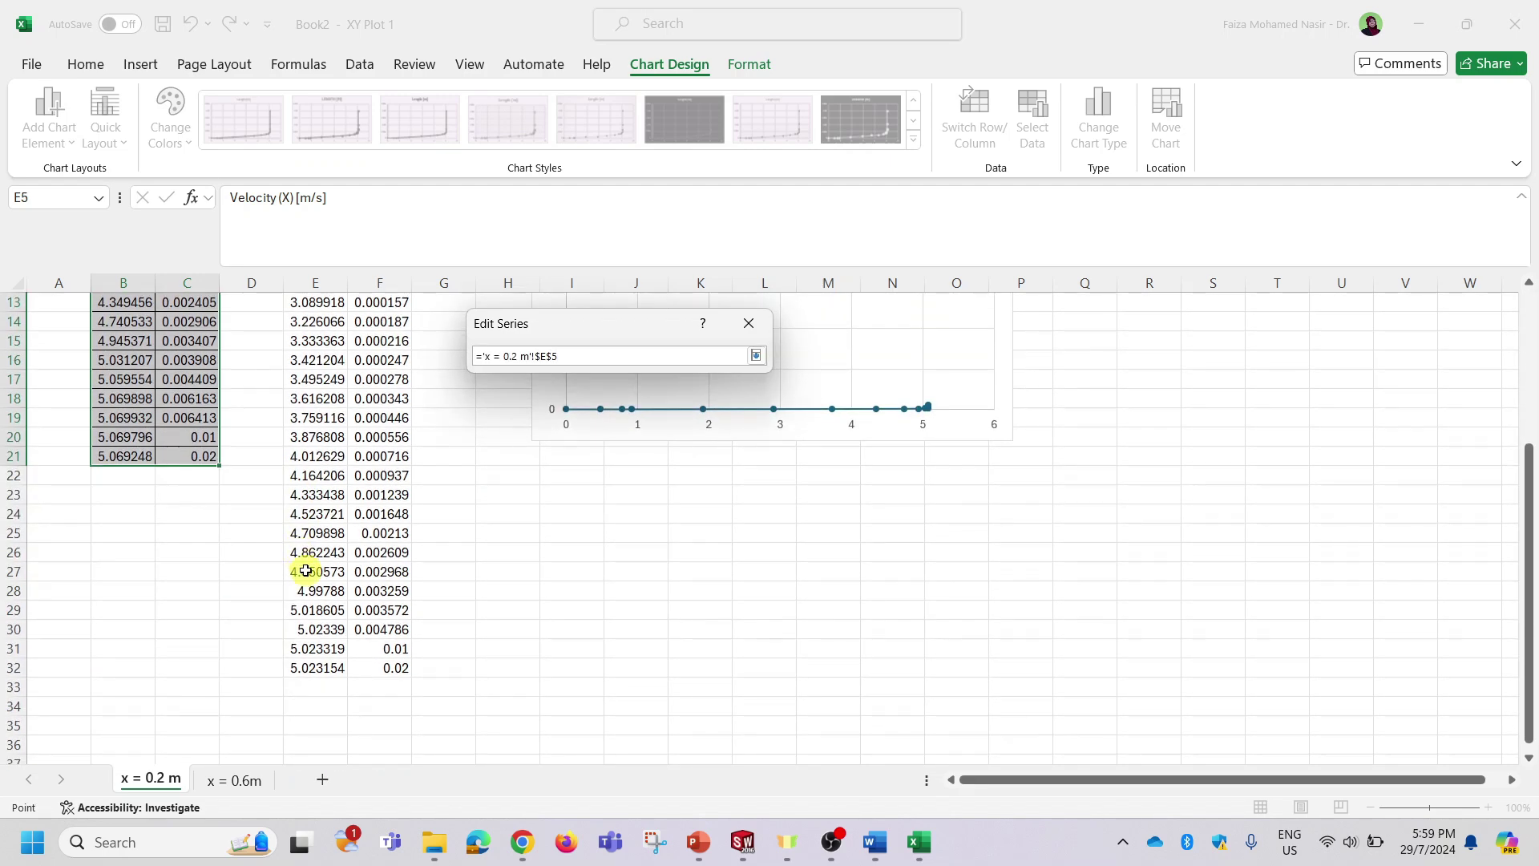
shift+click(317, 667)
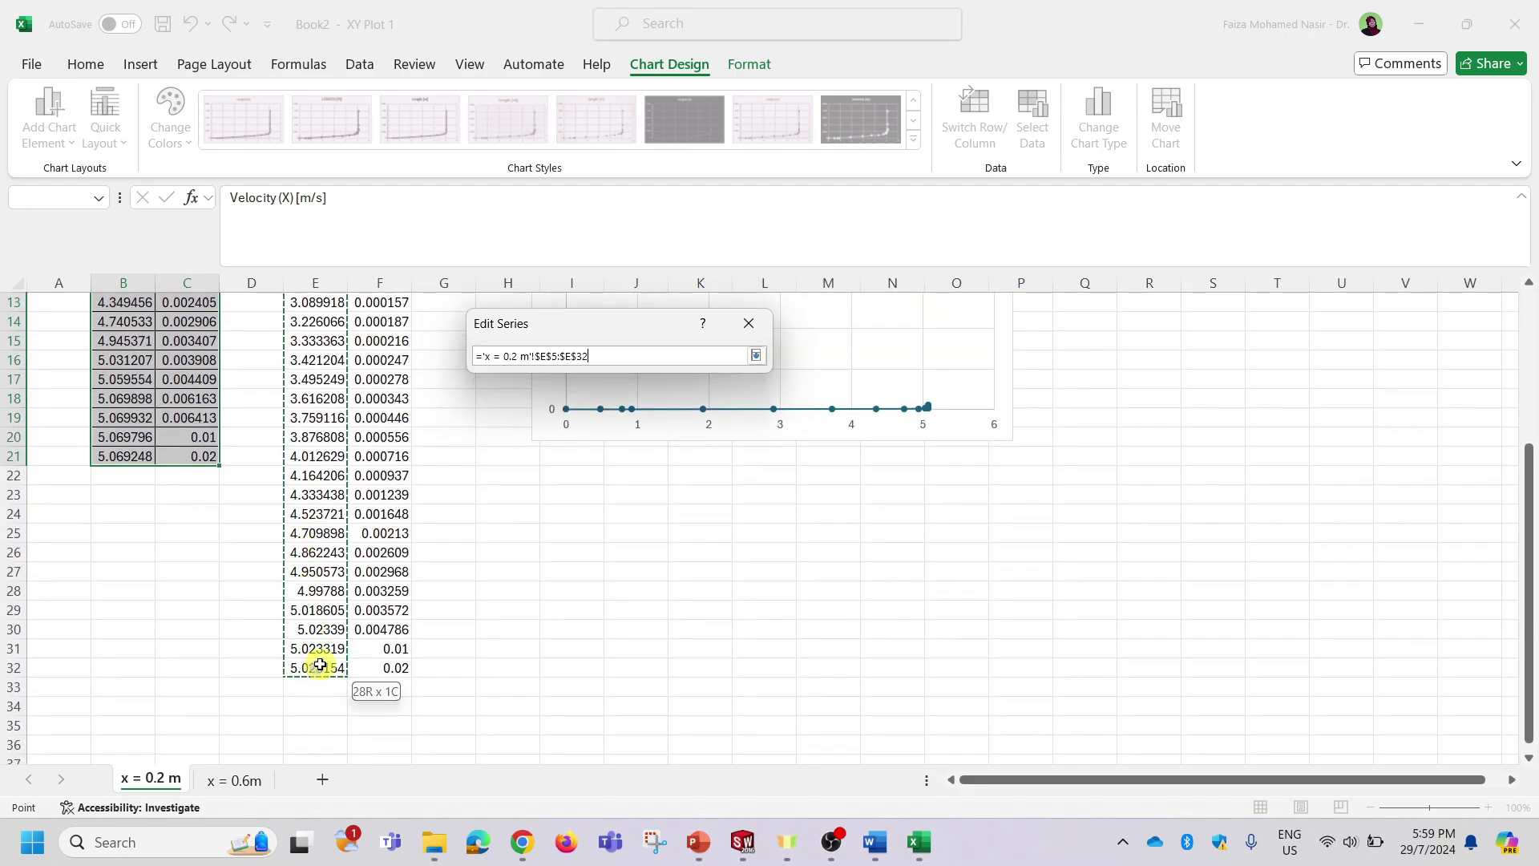
click(756, 355)
Set the Turbulent Flow series Y values to F5:F32 and apply the data changes.
click(662, 452)
scroll(450, 478, up, 4)
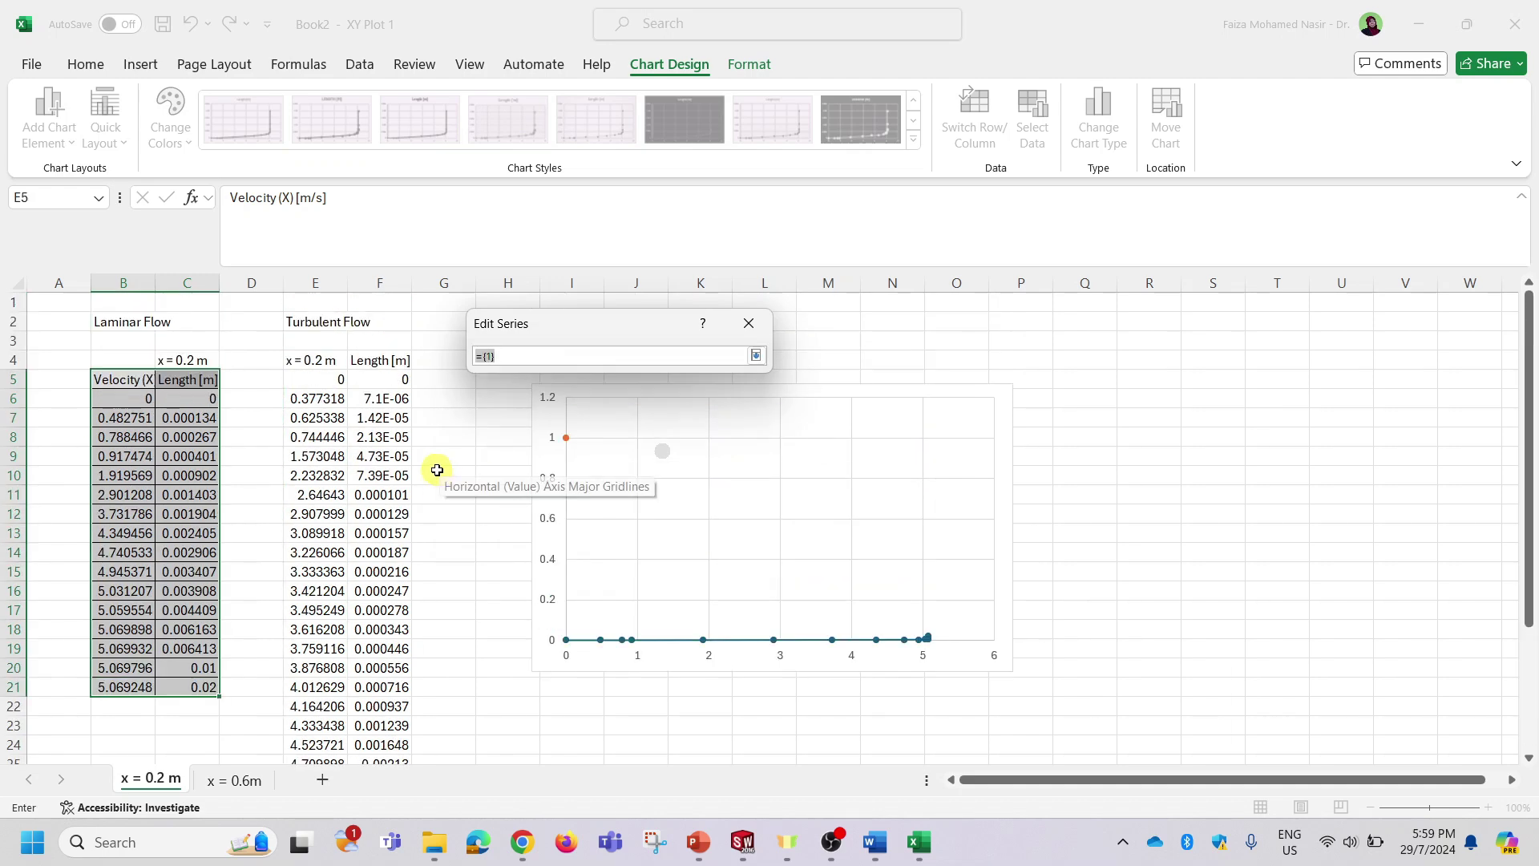
click(396, 379)
scroll(417, 533, down, 4)
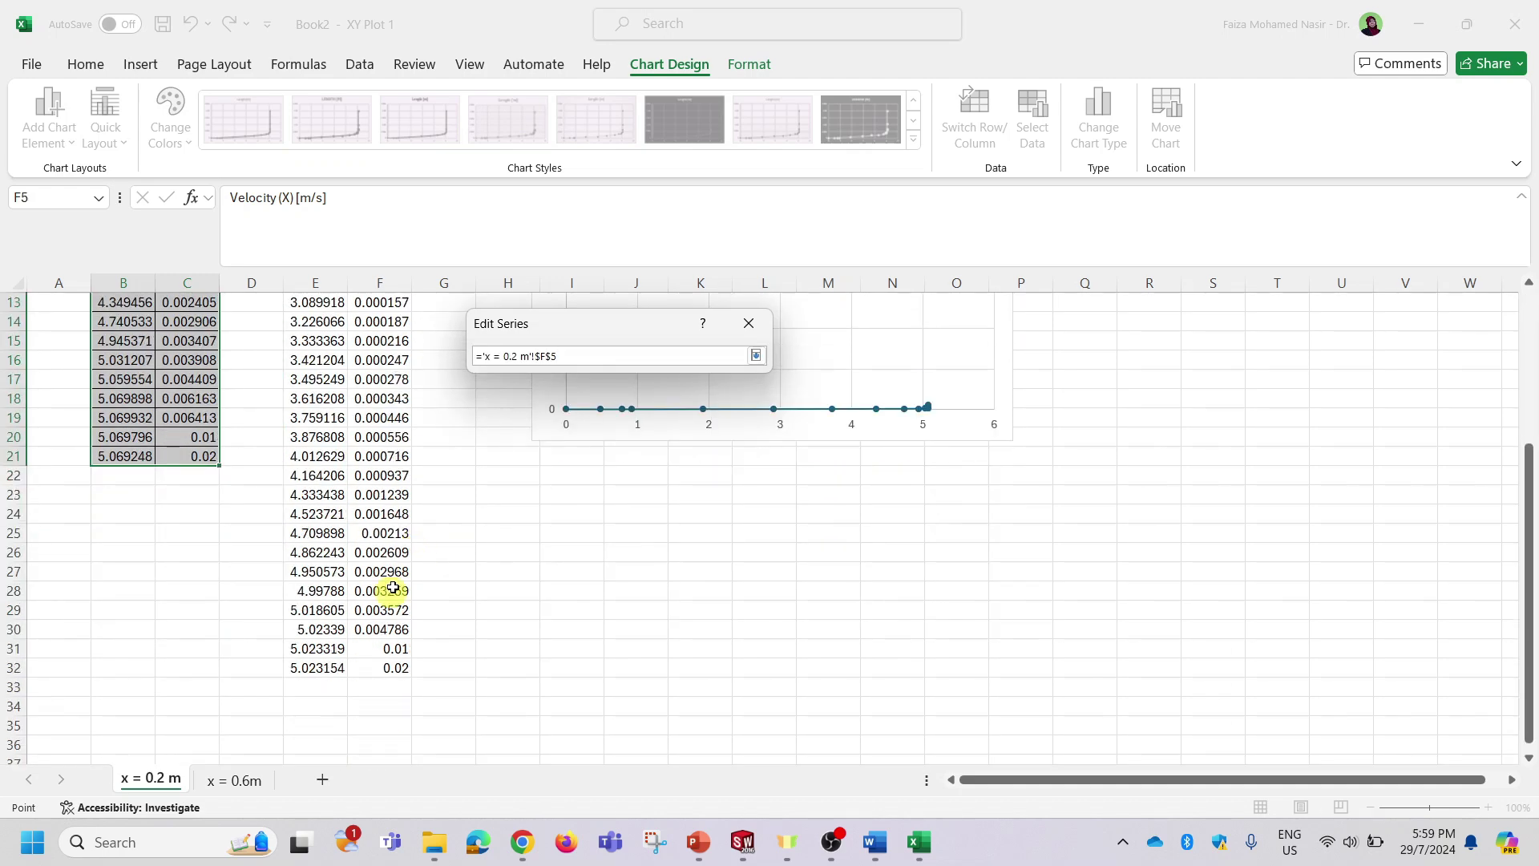
shift+click(379, 666)
click(756, 355)
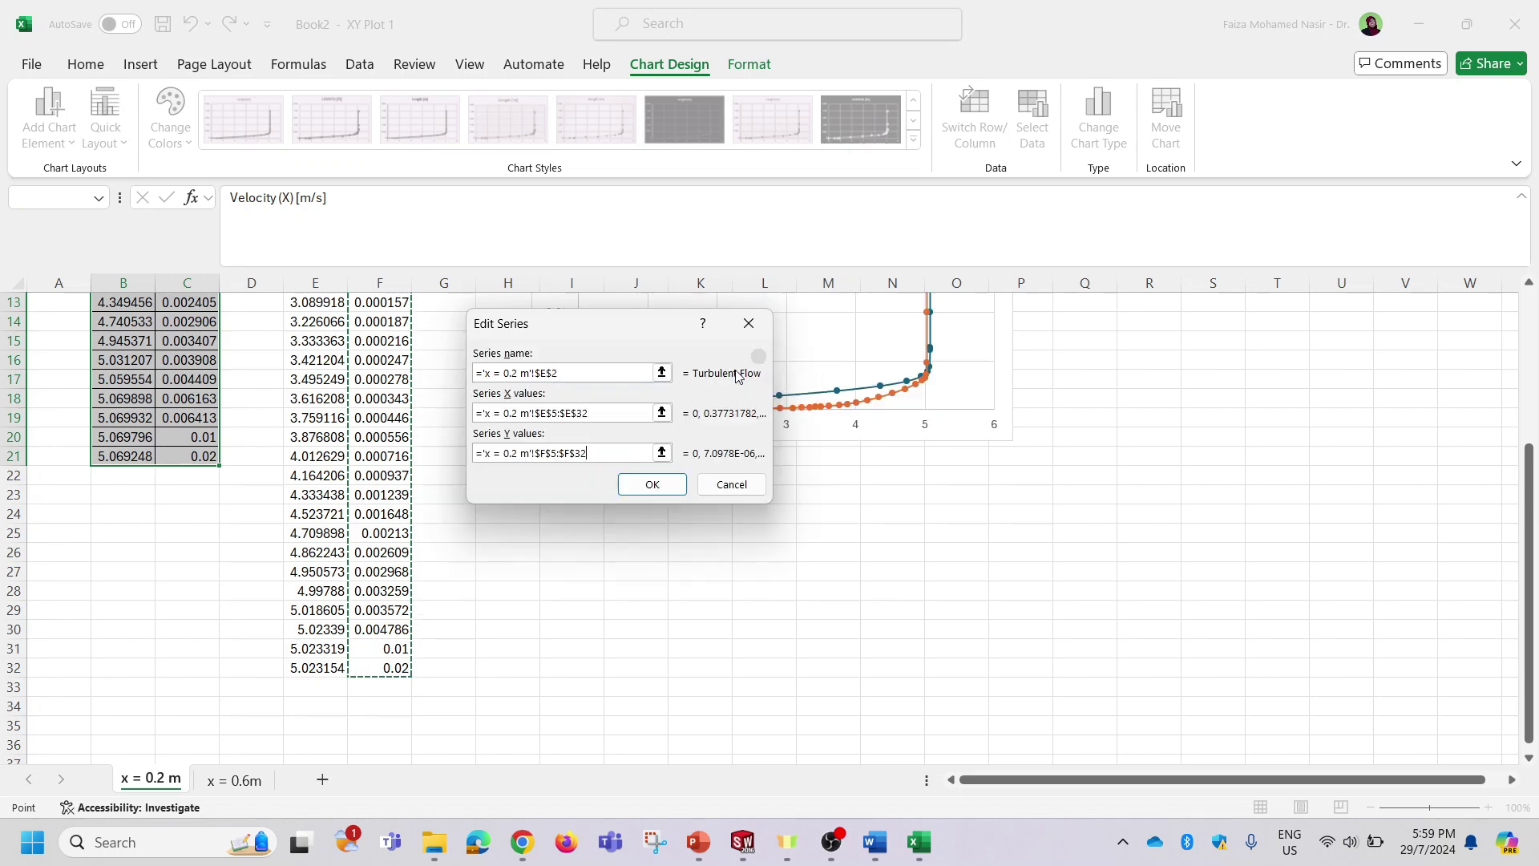
click(654, 486)
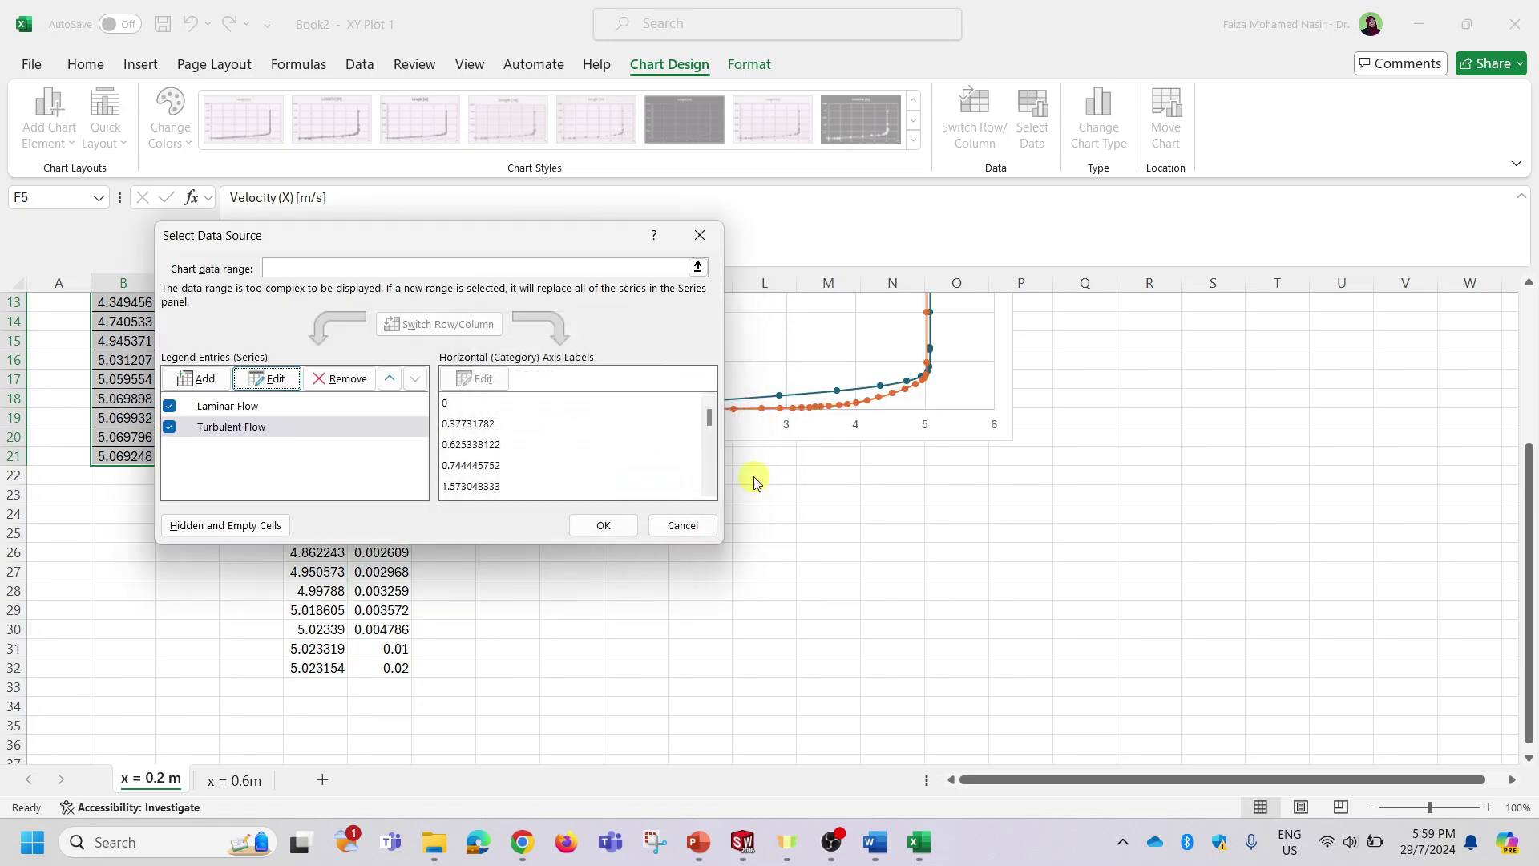
click(604, 525)
scroll(676, 516, up, 3)
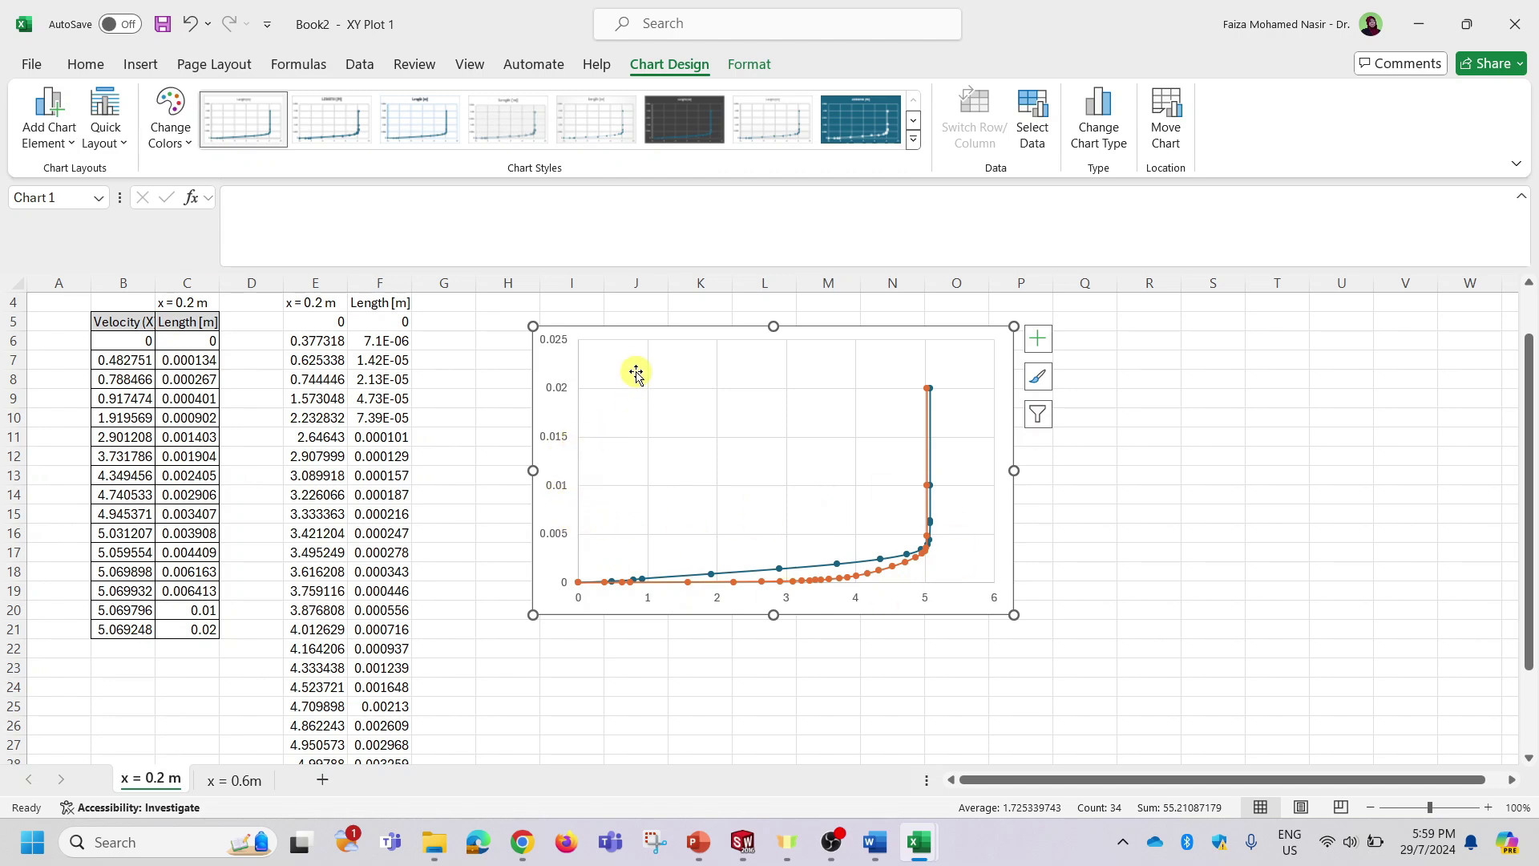
Restyle the chart with the saved Chart1 template.
click(1096, 133)
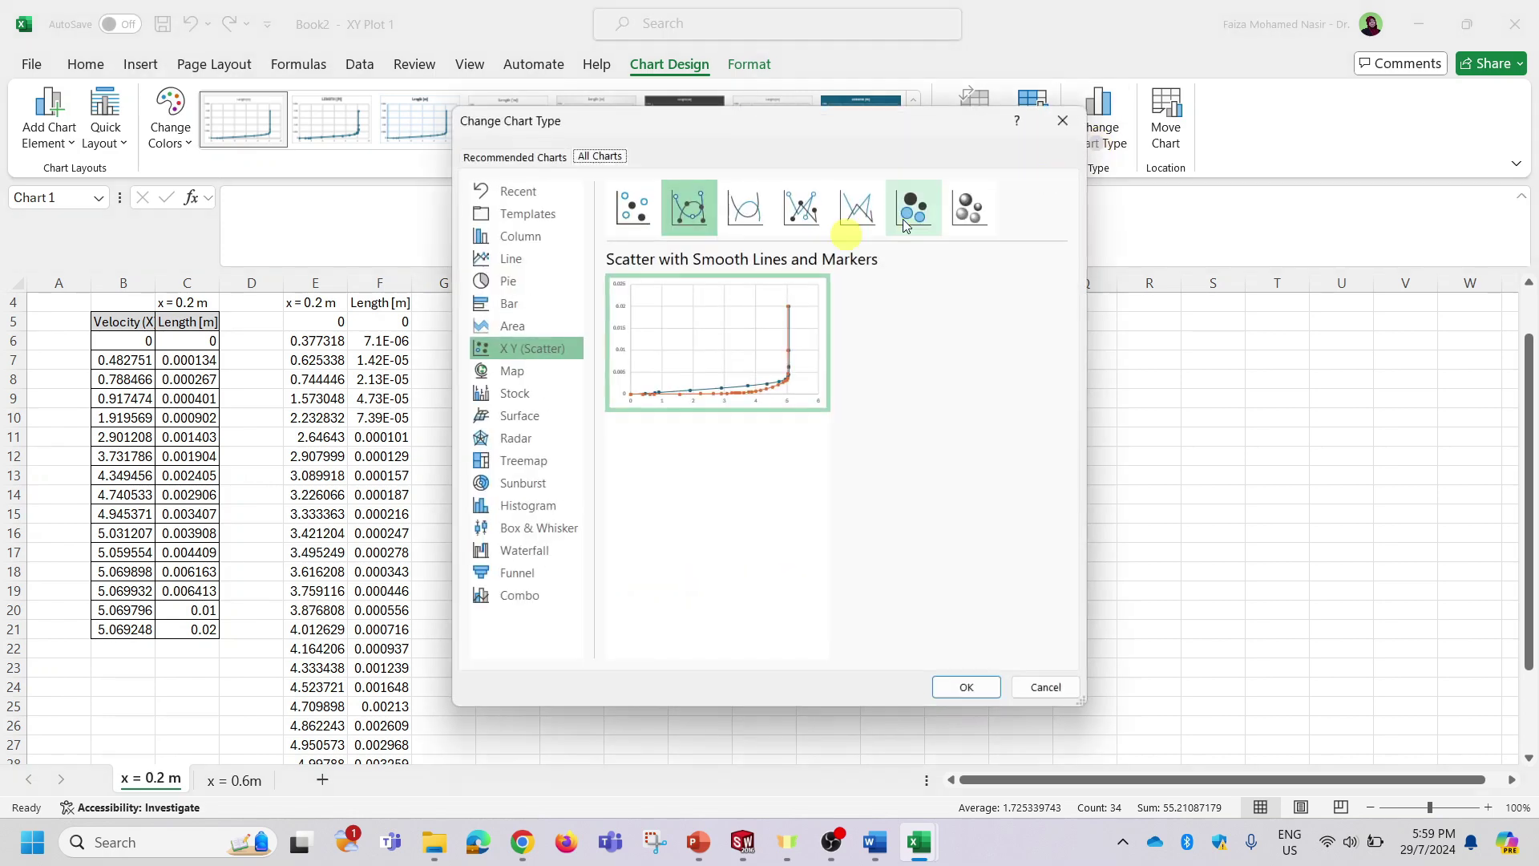
click(513, 213)
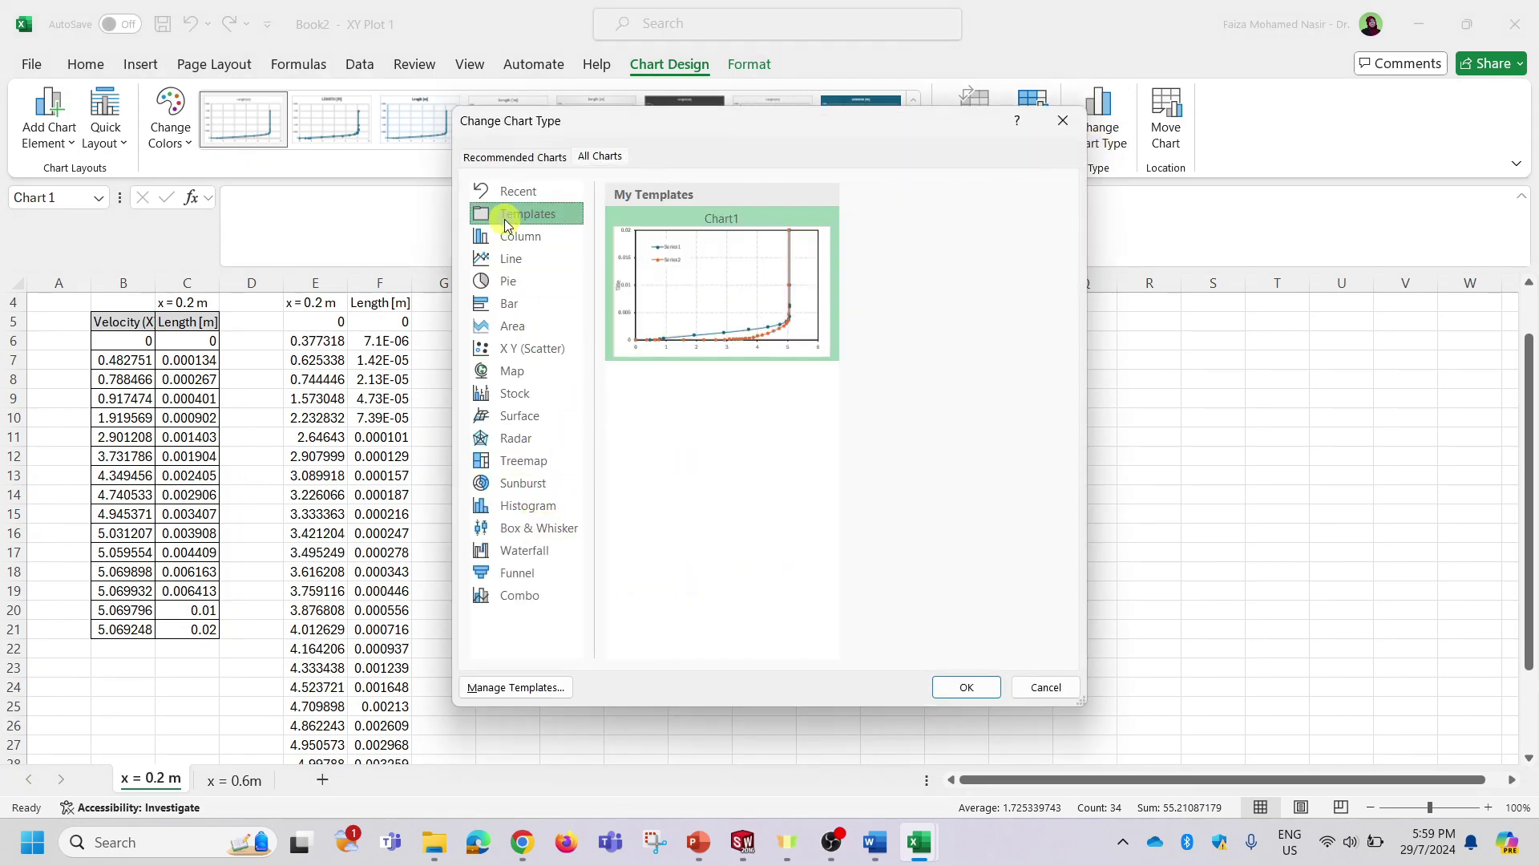
click(965, 688)
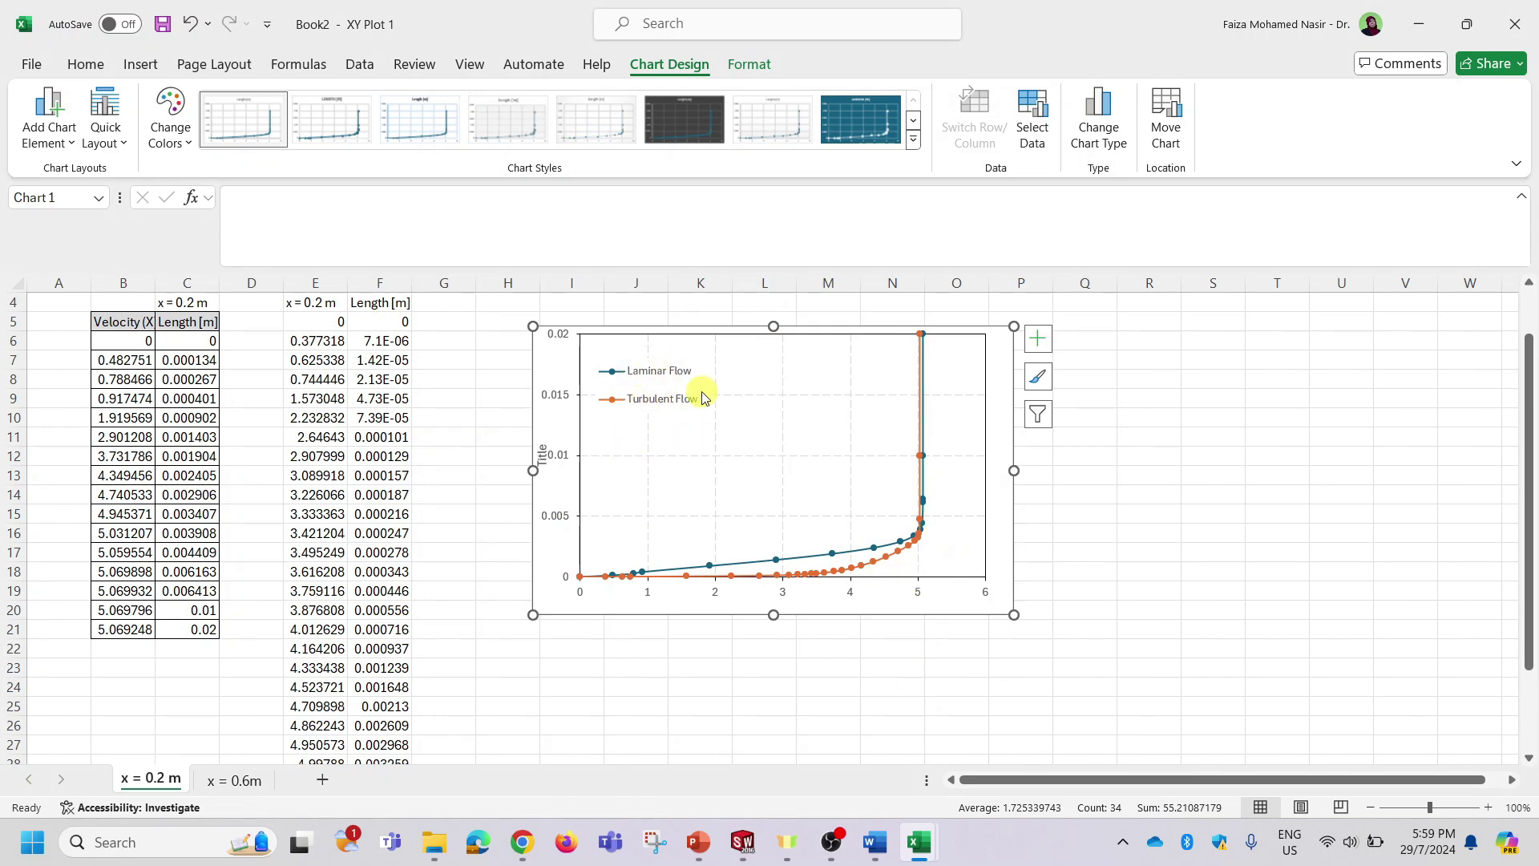
Narrow the plot area from its left edge and select the vertical axis.
click(606, 435)
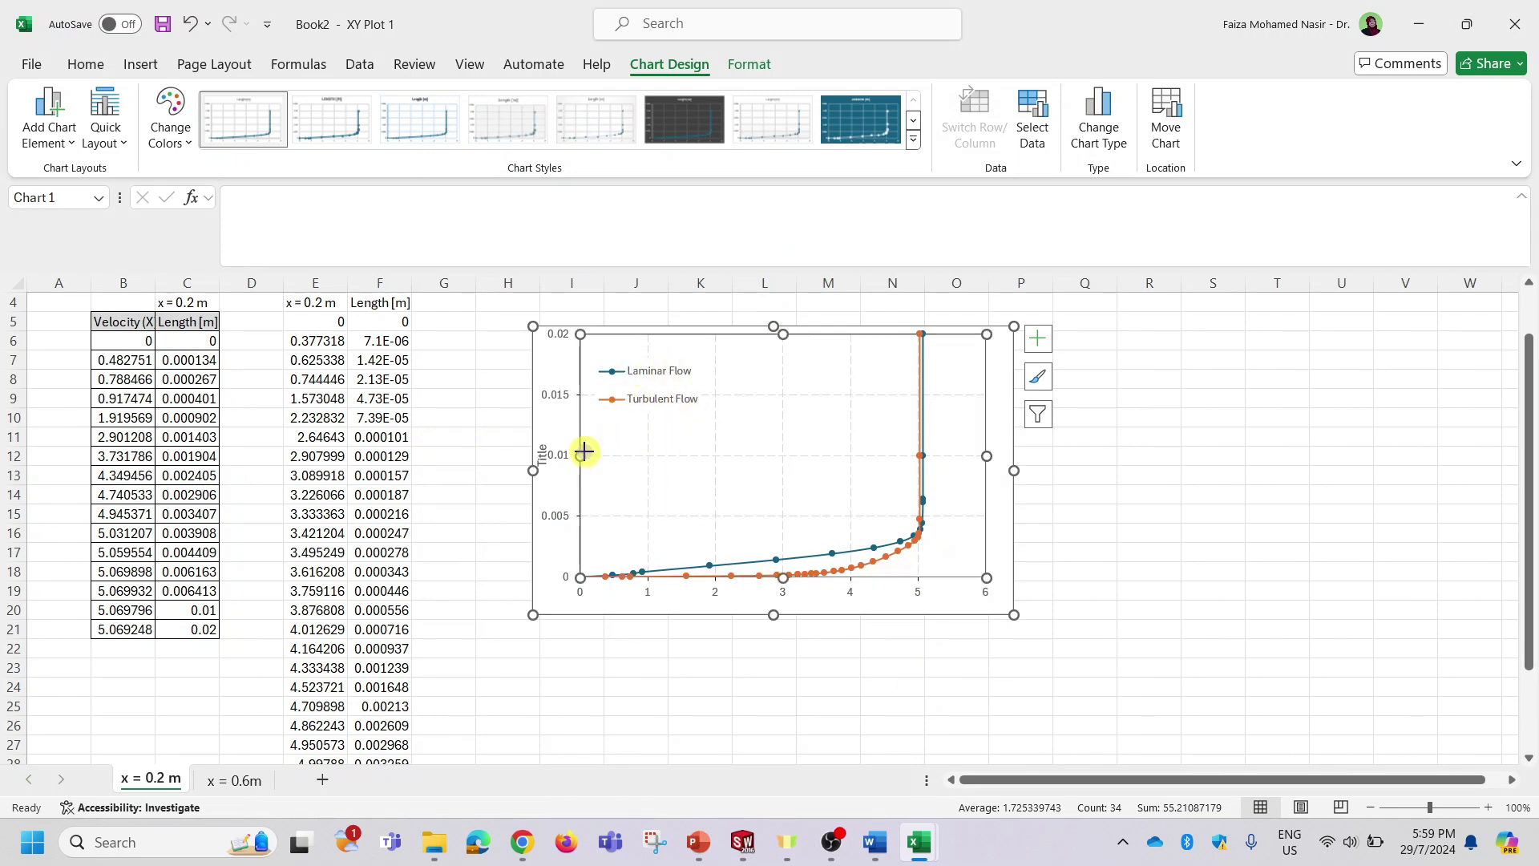
drag(585, 451, 598, 453)
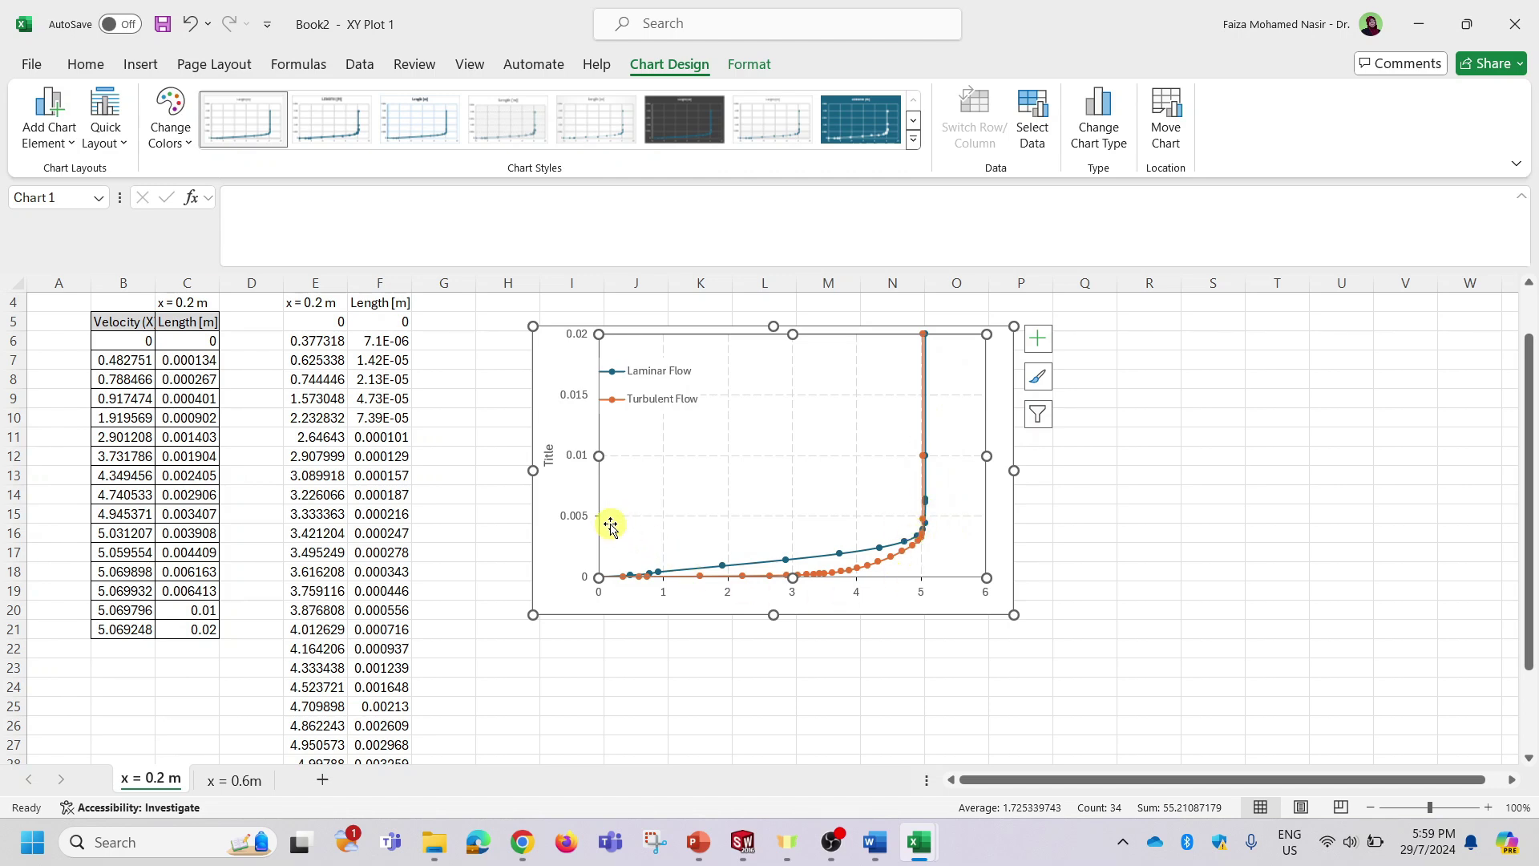
click(579, 519)
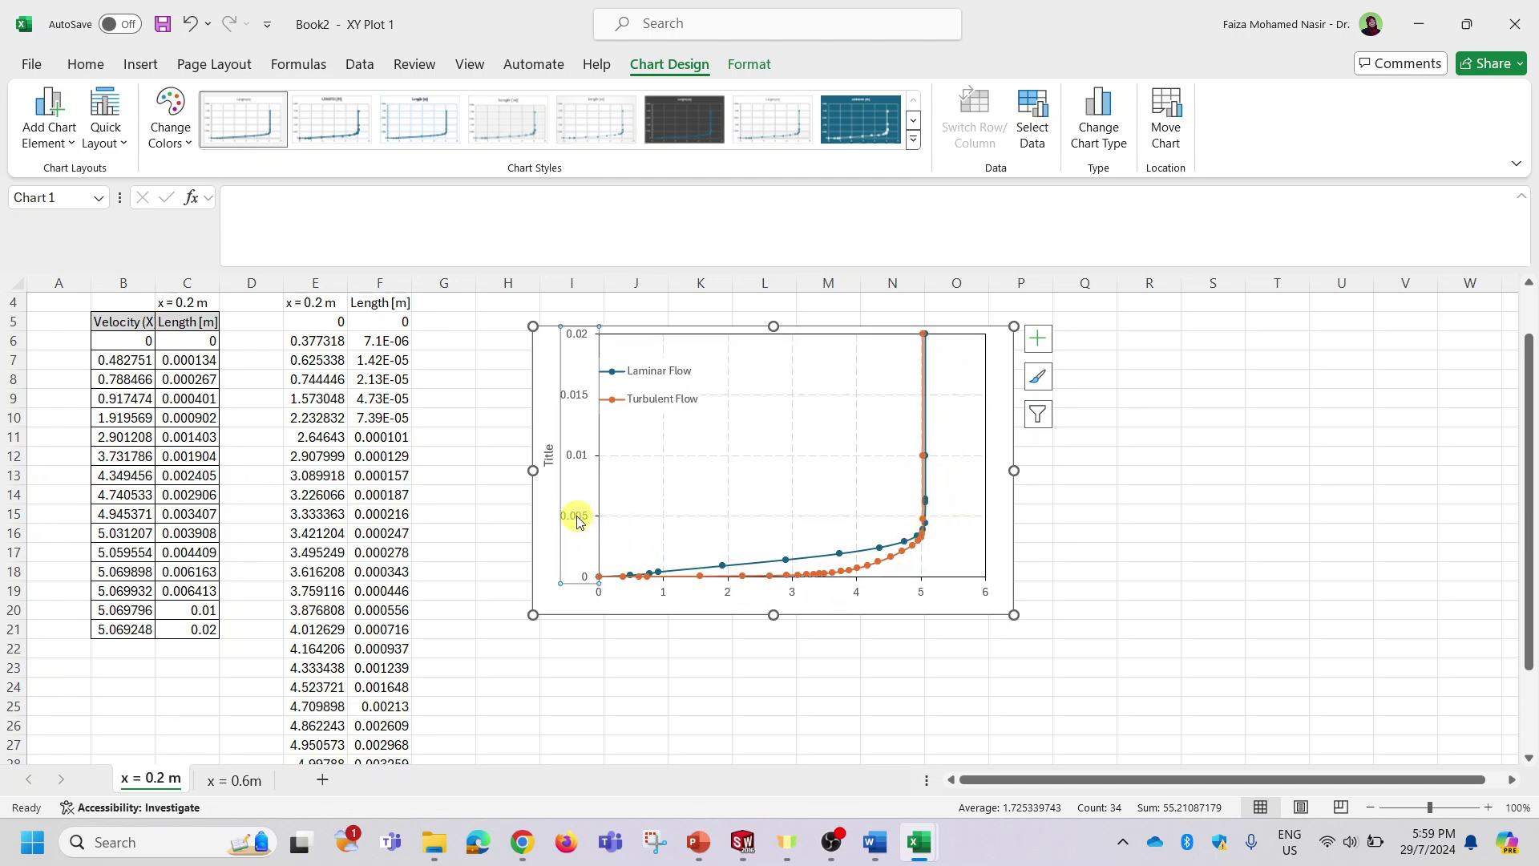
right_click(578, 521)
Set the vertical axis maximum bound to 0.005.
click(689, 762)
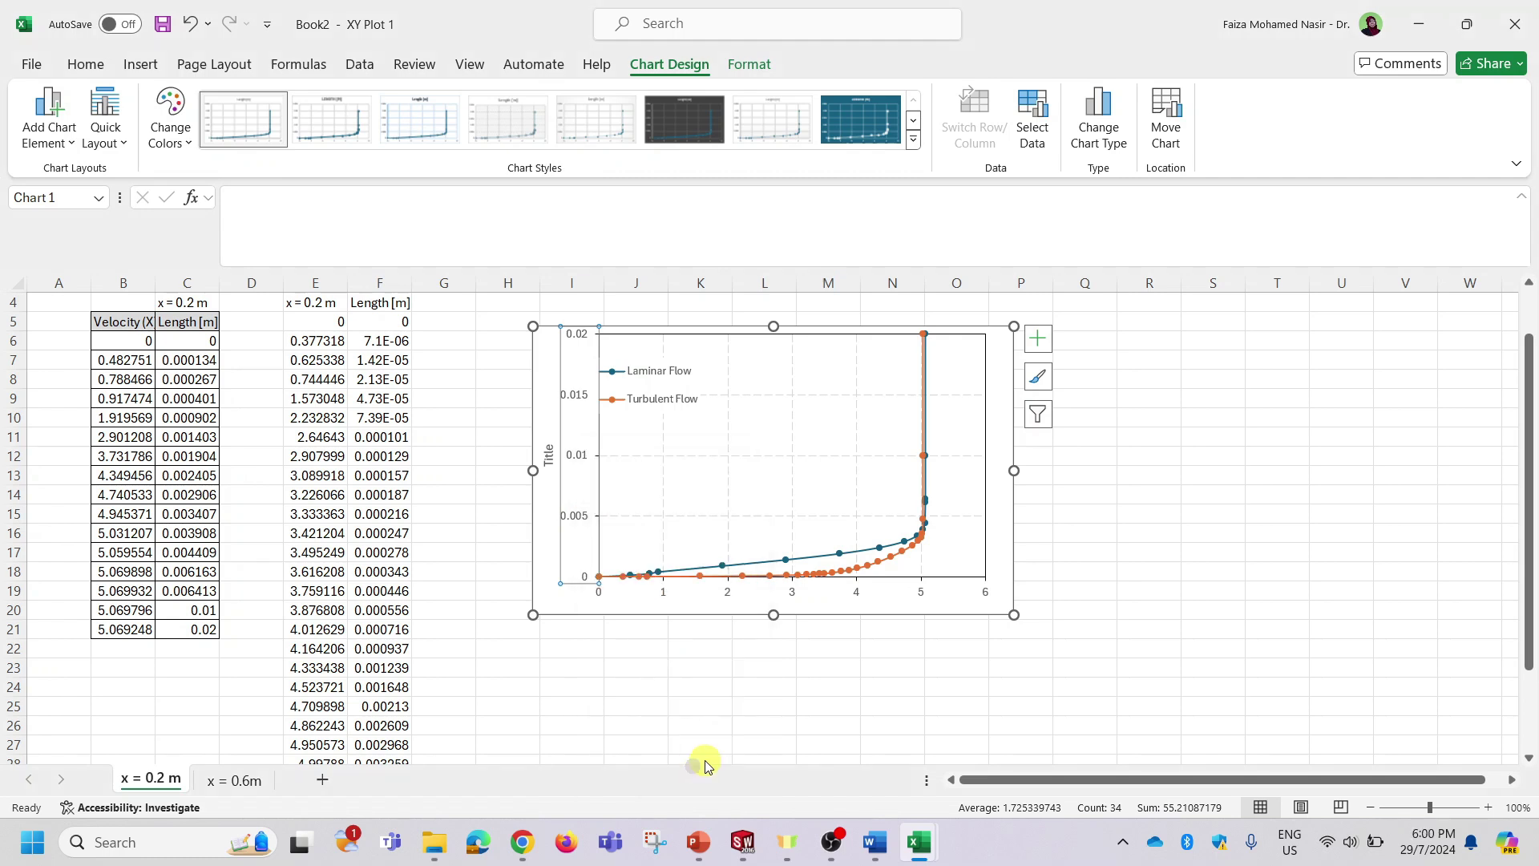
click(1394, 497)
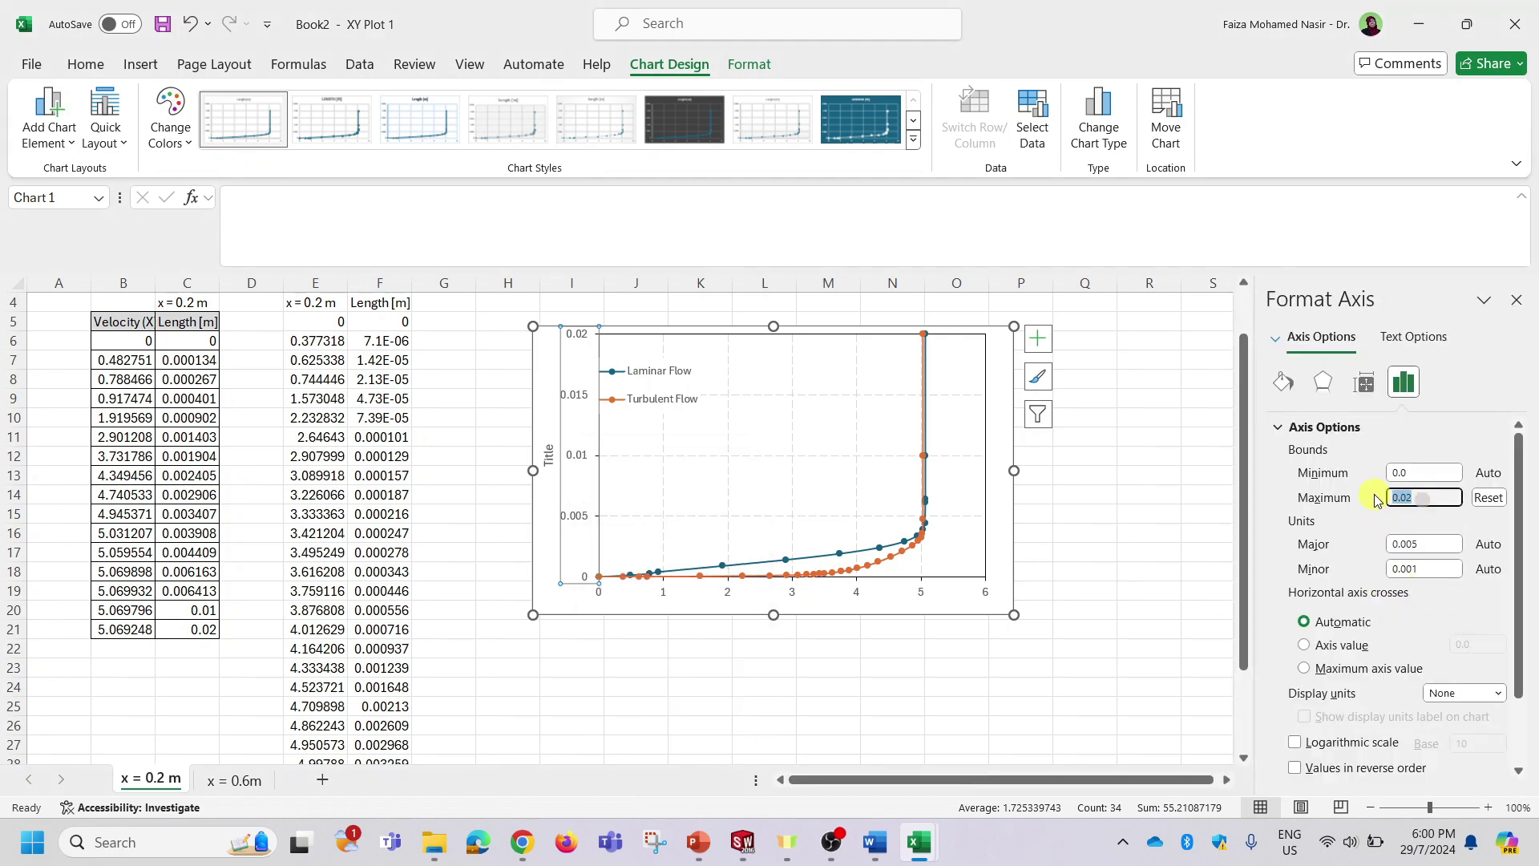
key(Return)
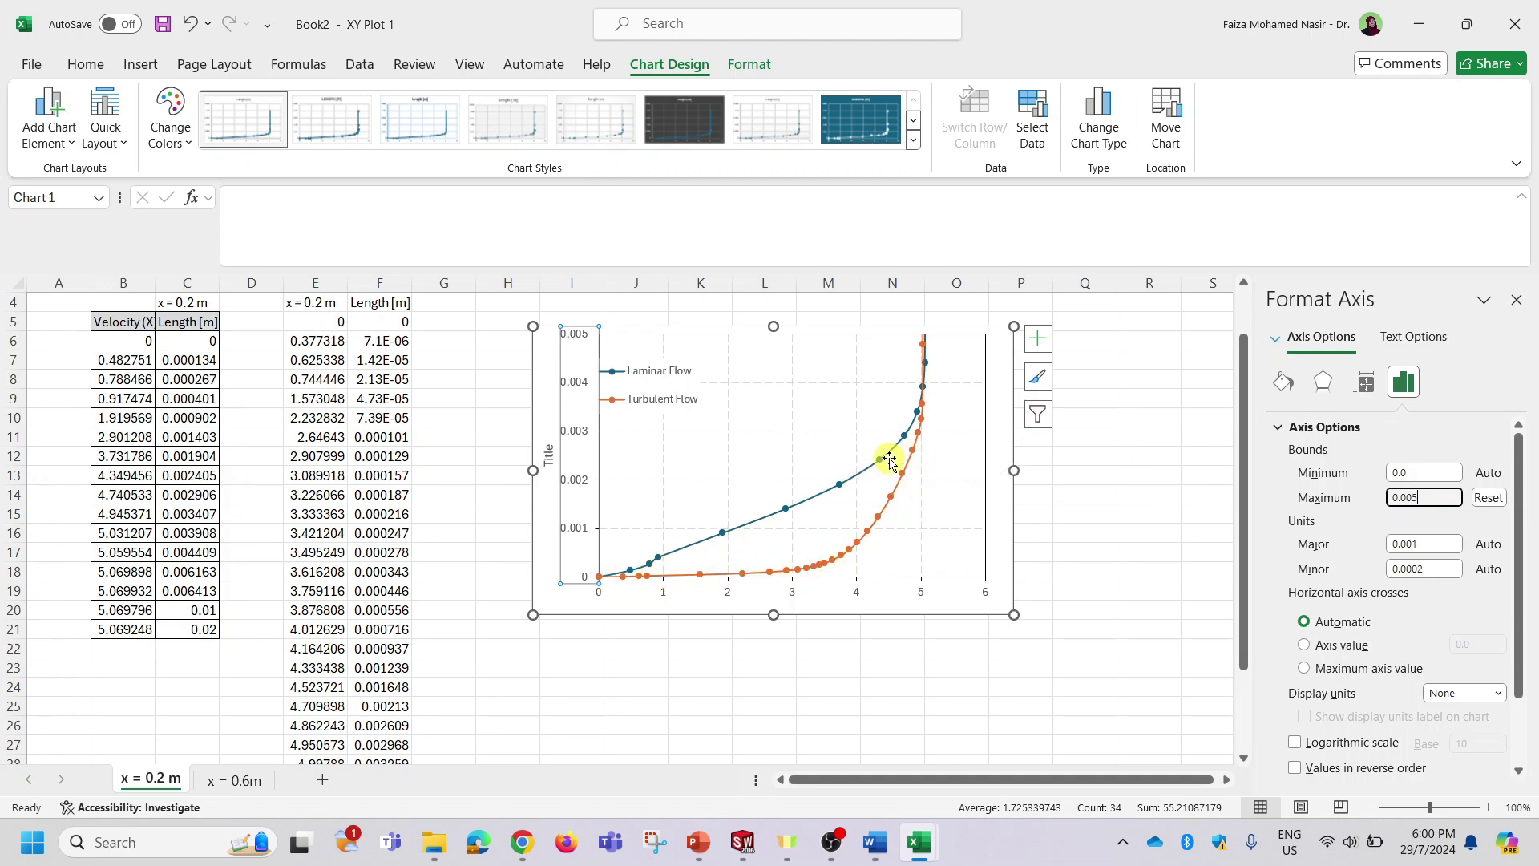
Move the Laminar/Turbulent Flow legend into the plot area and shrink it.
mouse_move(808, 508)
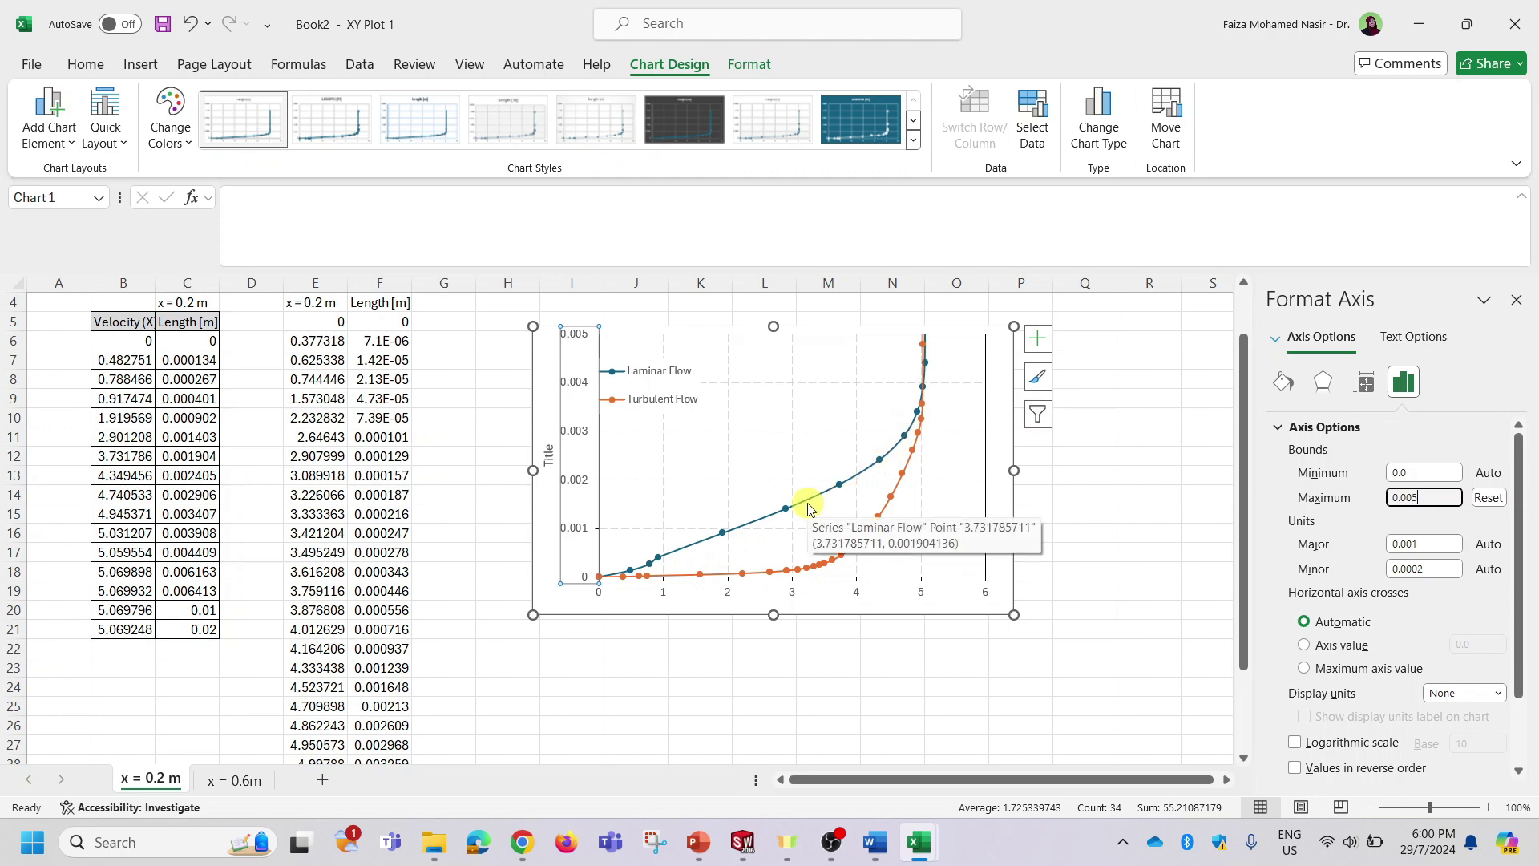
click(1135, 531)
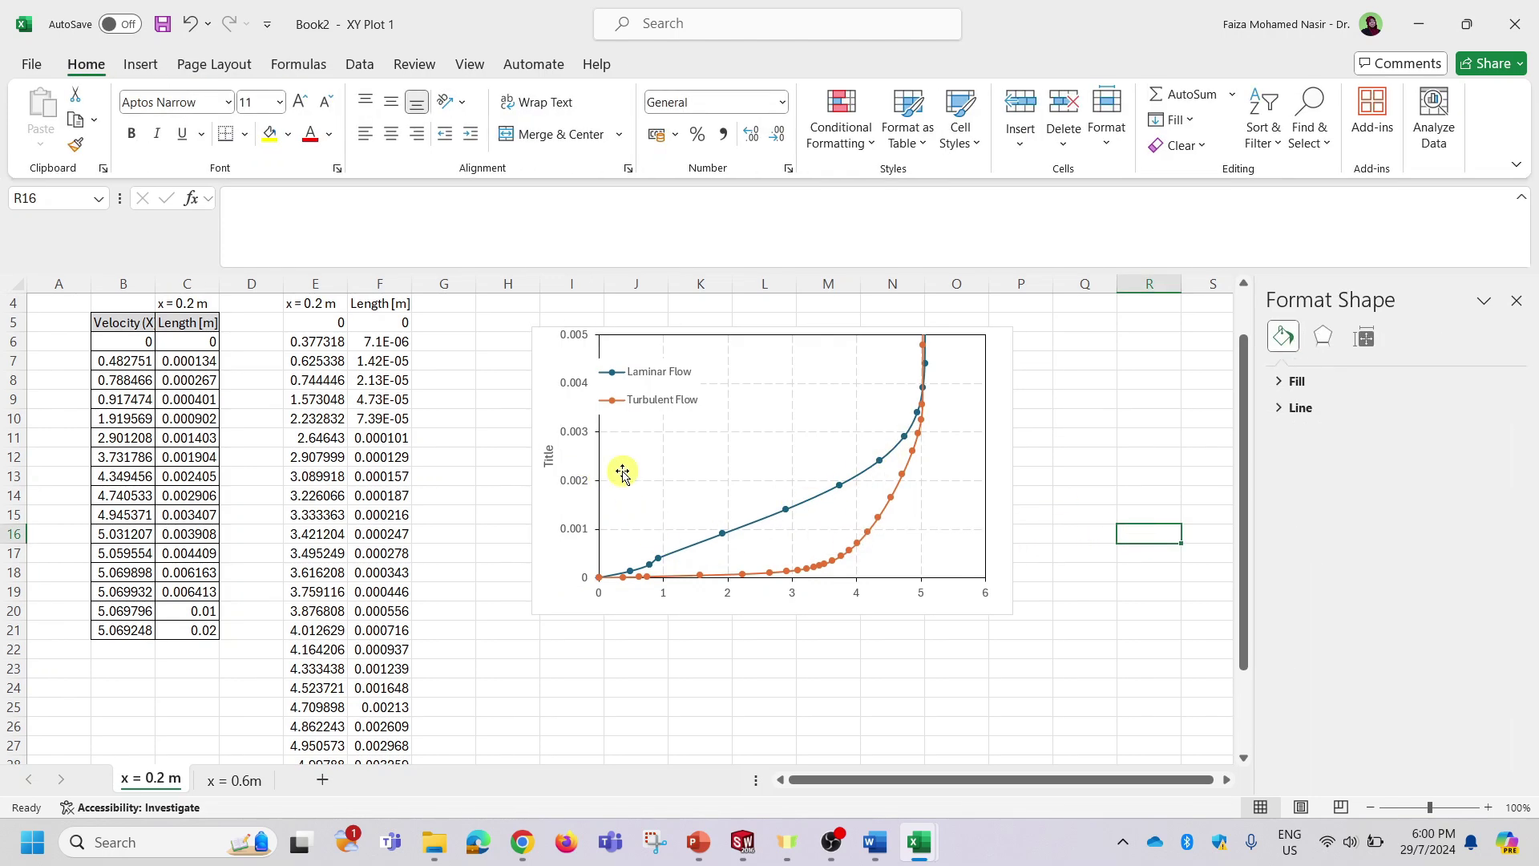
mouse_move(651, 393)
mouse_down()
mouse_move(669, 377)
mouse_move(671, 398)
mouse_up()
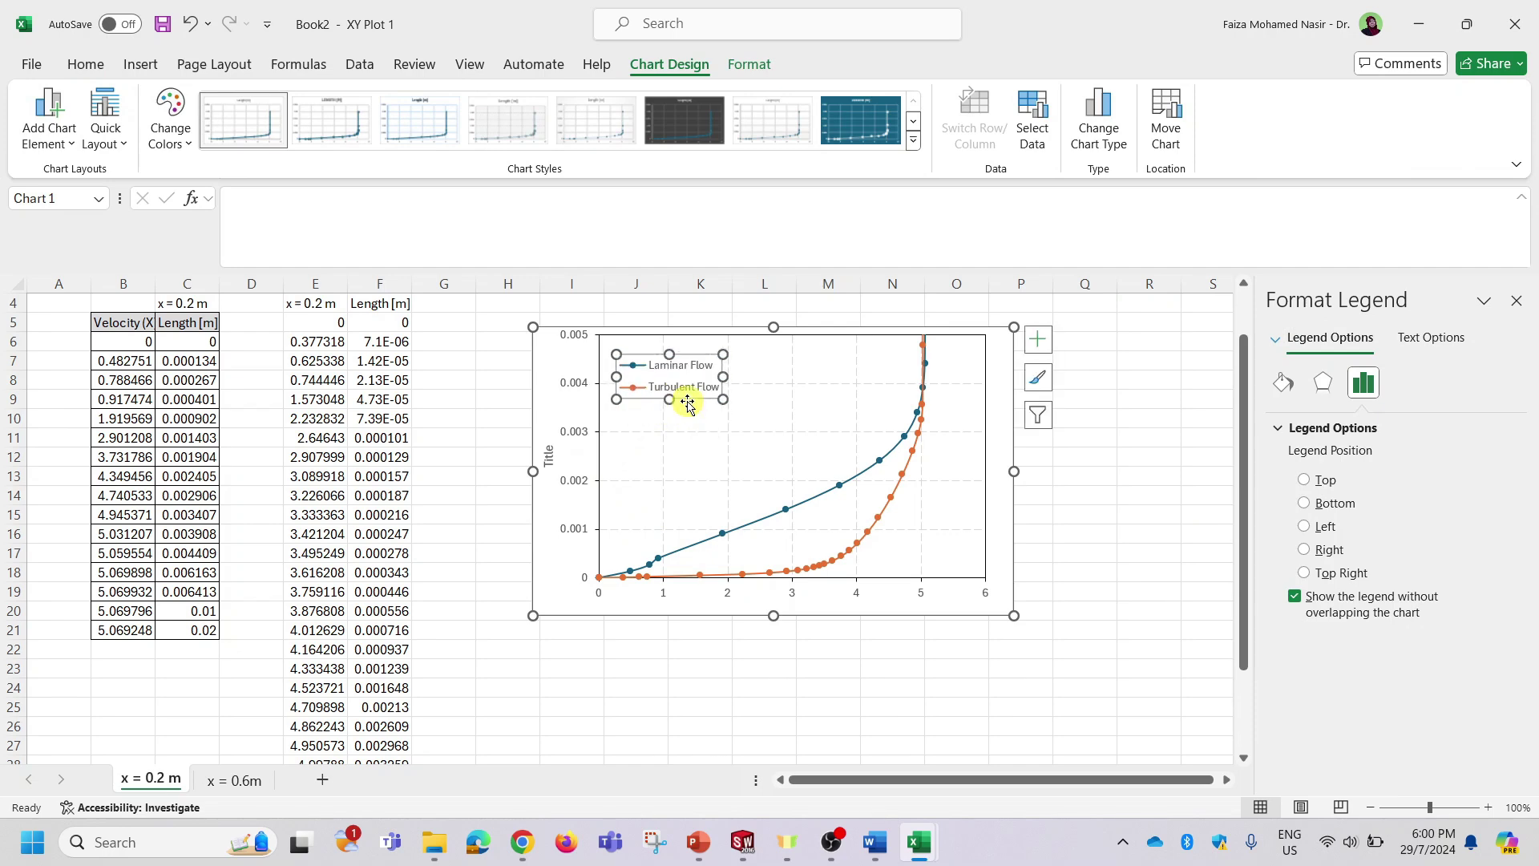
click(1148, 497)
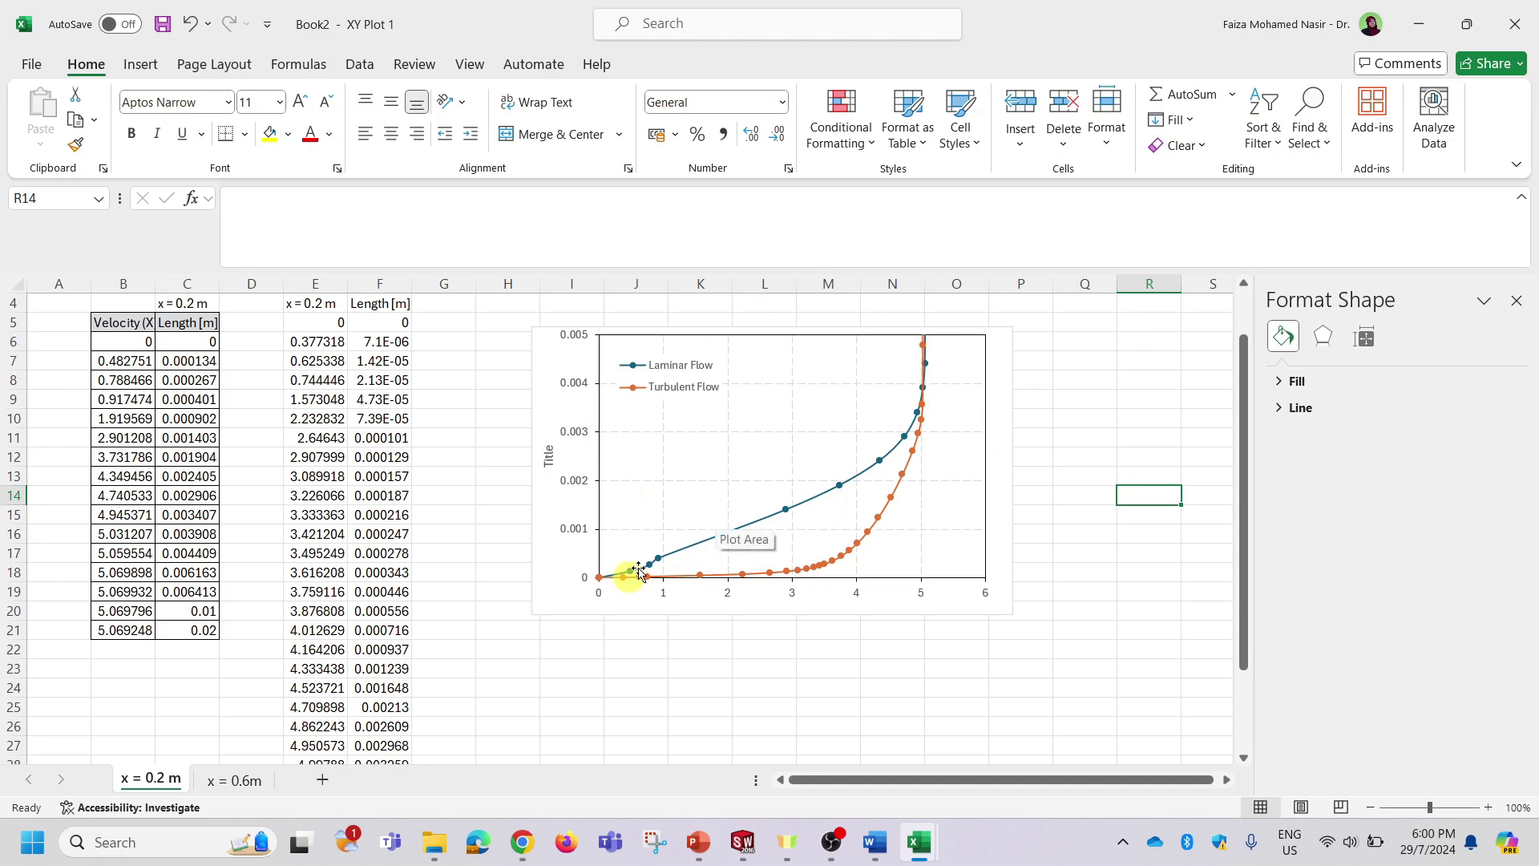
click(491, 660)
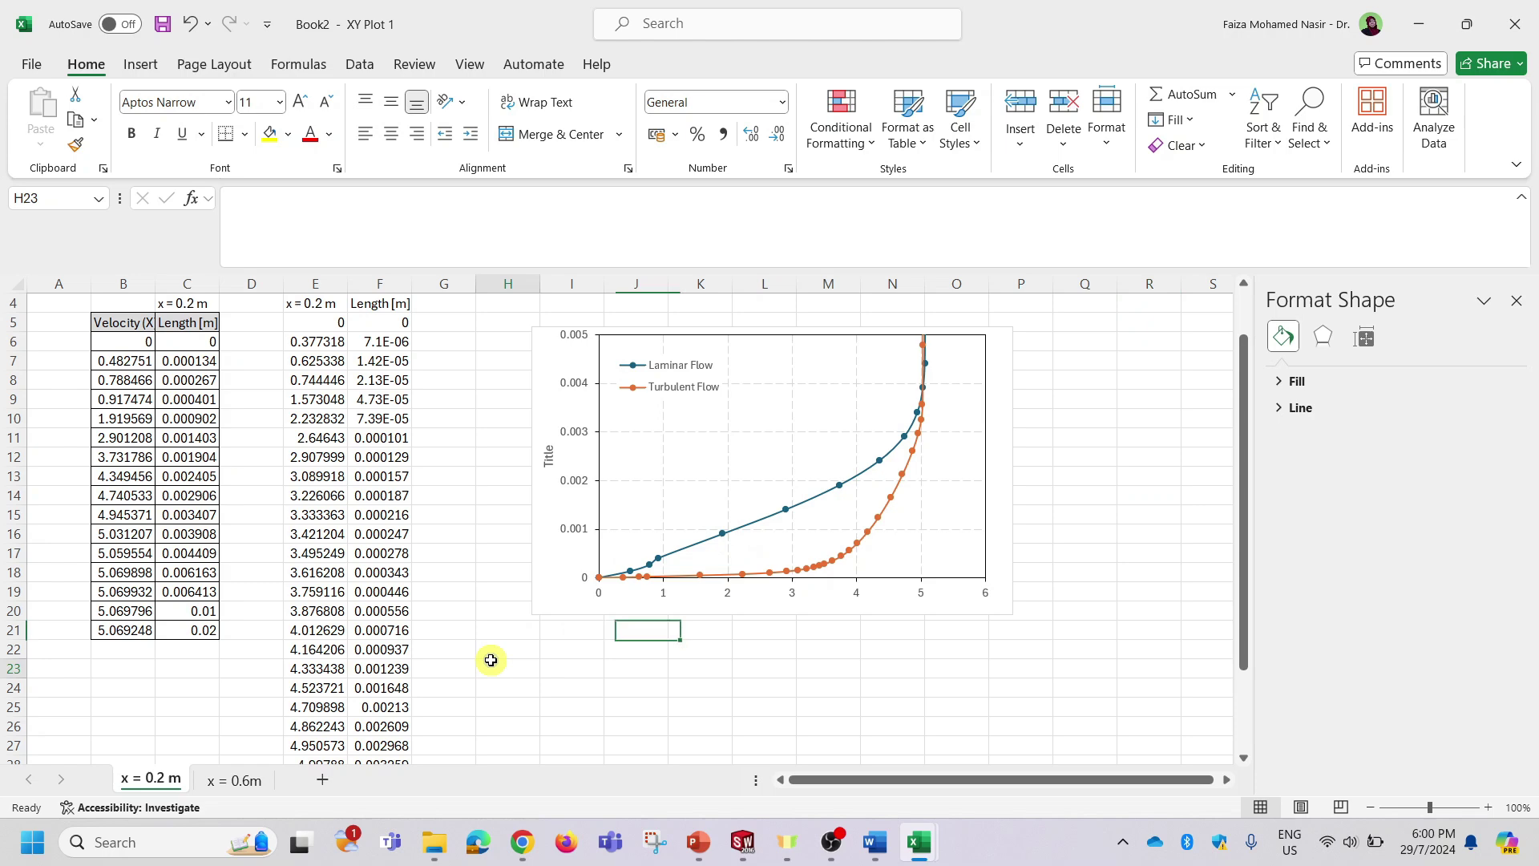
Add a new worksheet named Avg Friction Coef.
click(328, 781)
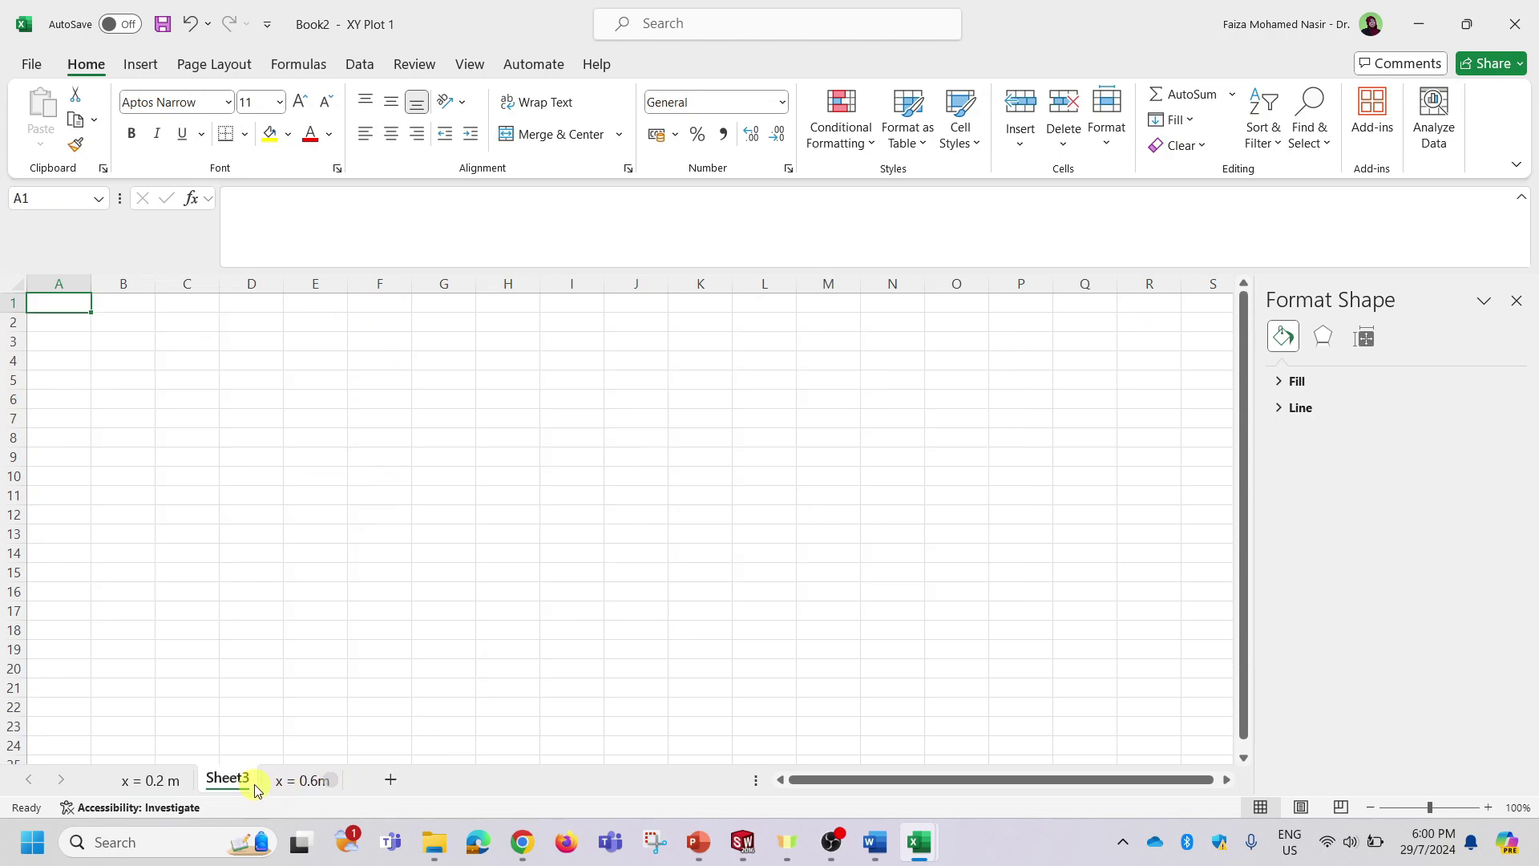
double_click(230, 779)
text(Avg Fri)
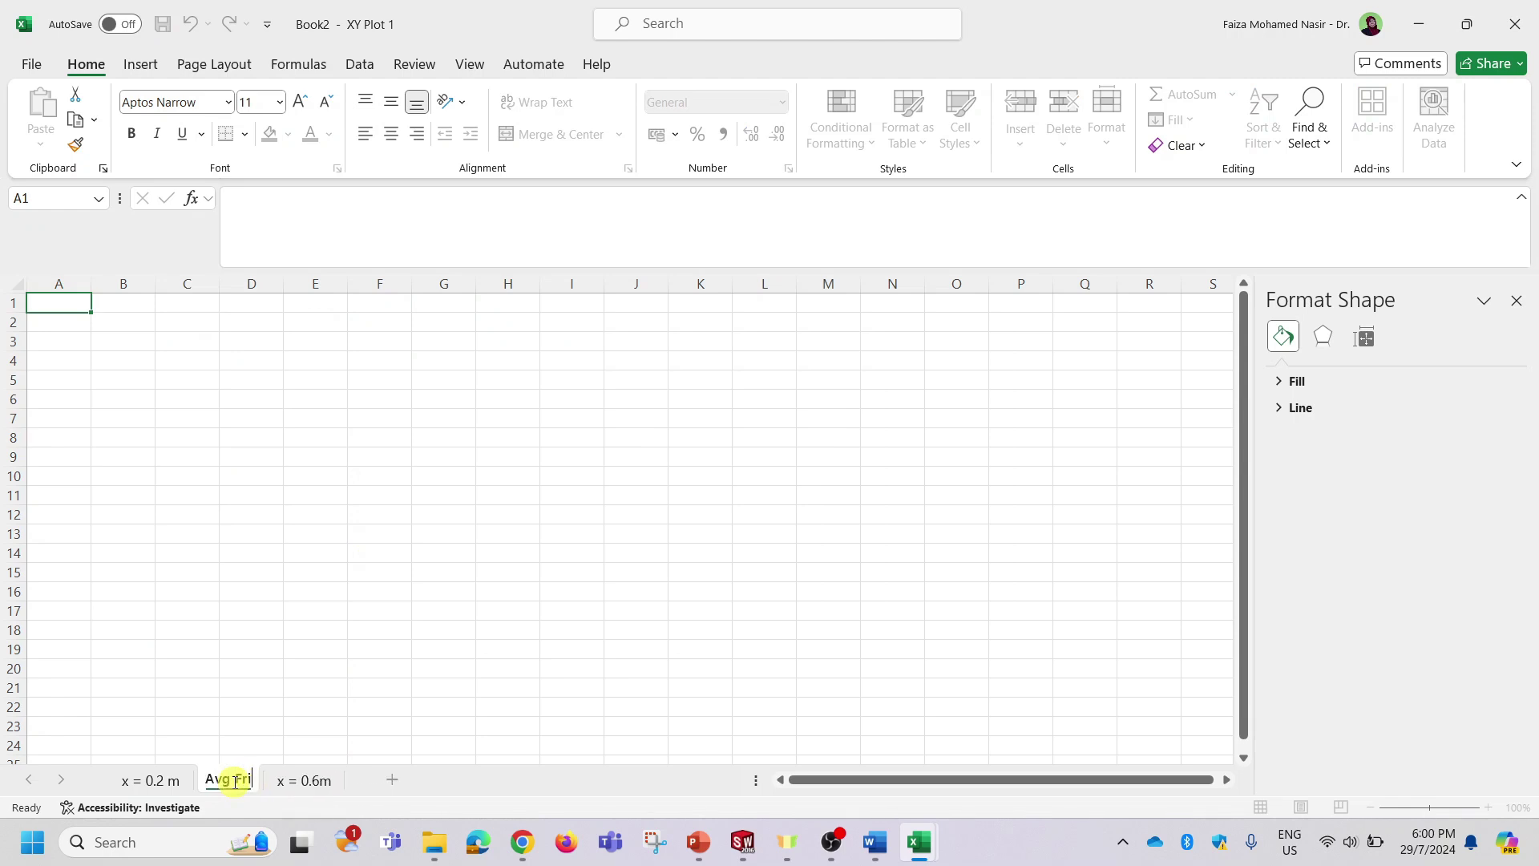
text(ction Coef)
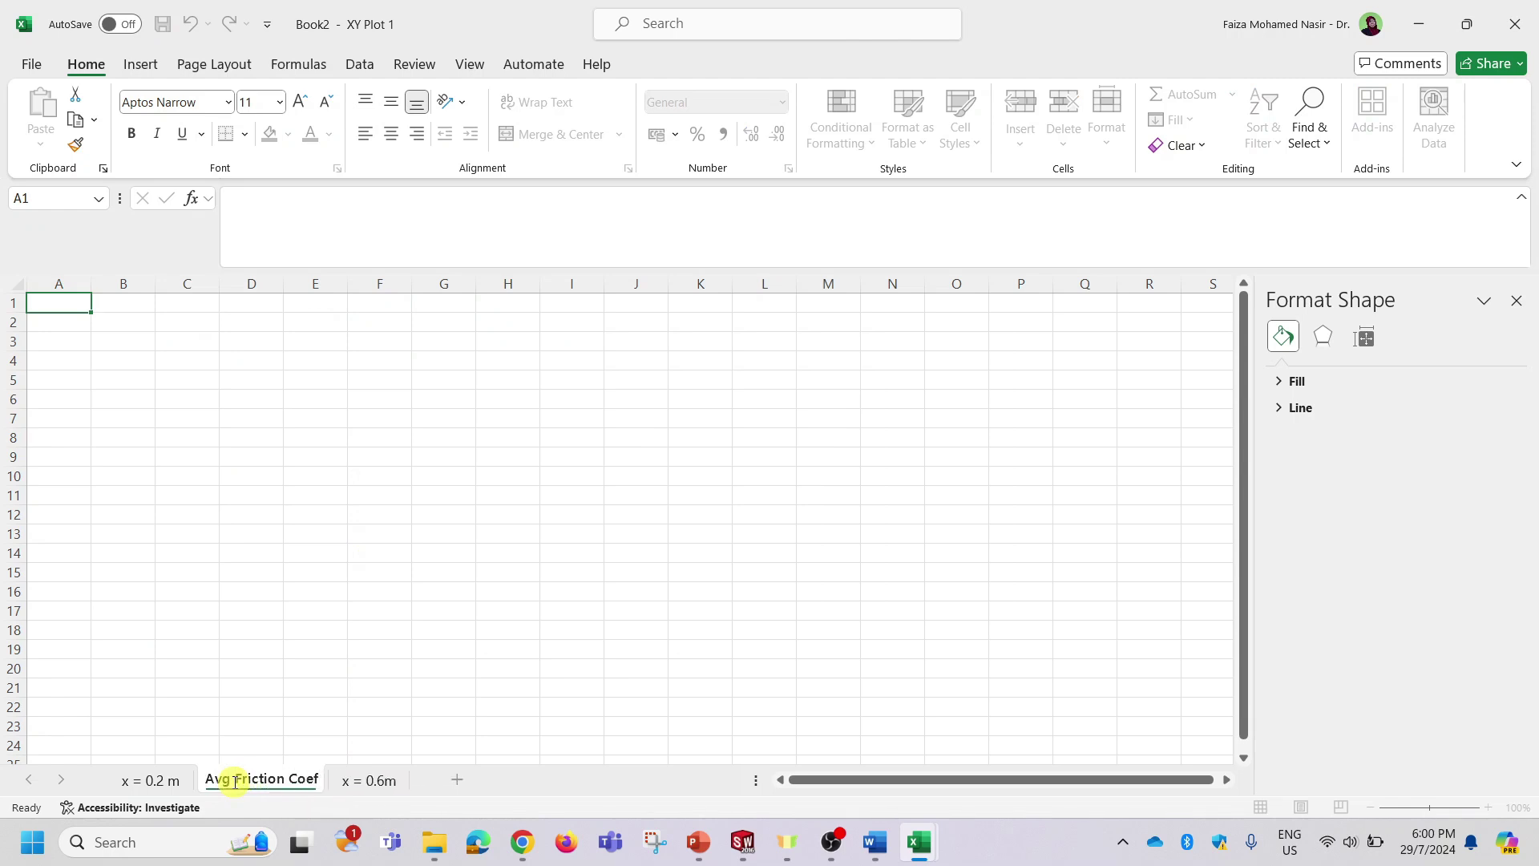
click(235, 362)
Enter Laminar Flow in B3 and Turbulent Flow in B4, widening column B.
click(135, 325)
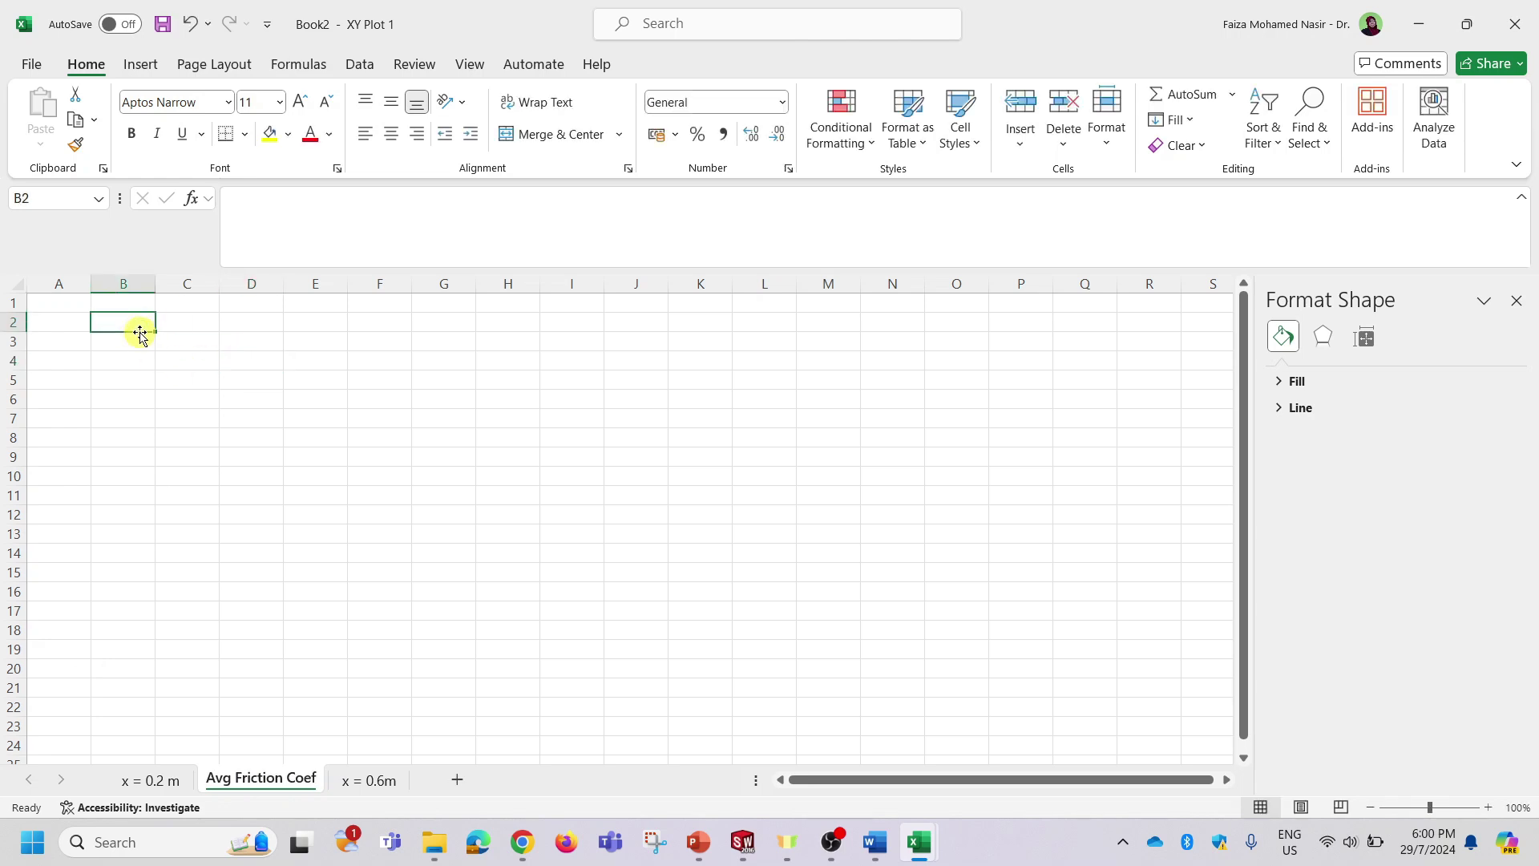
double_click(141, 335)
text(Laminar Flow)
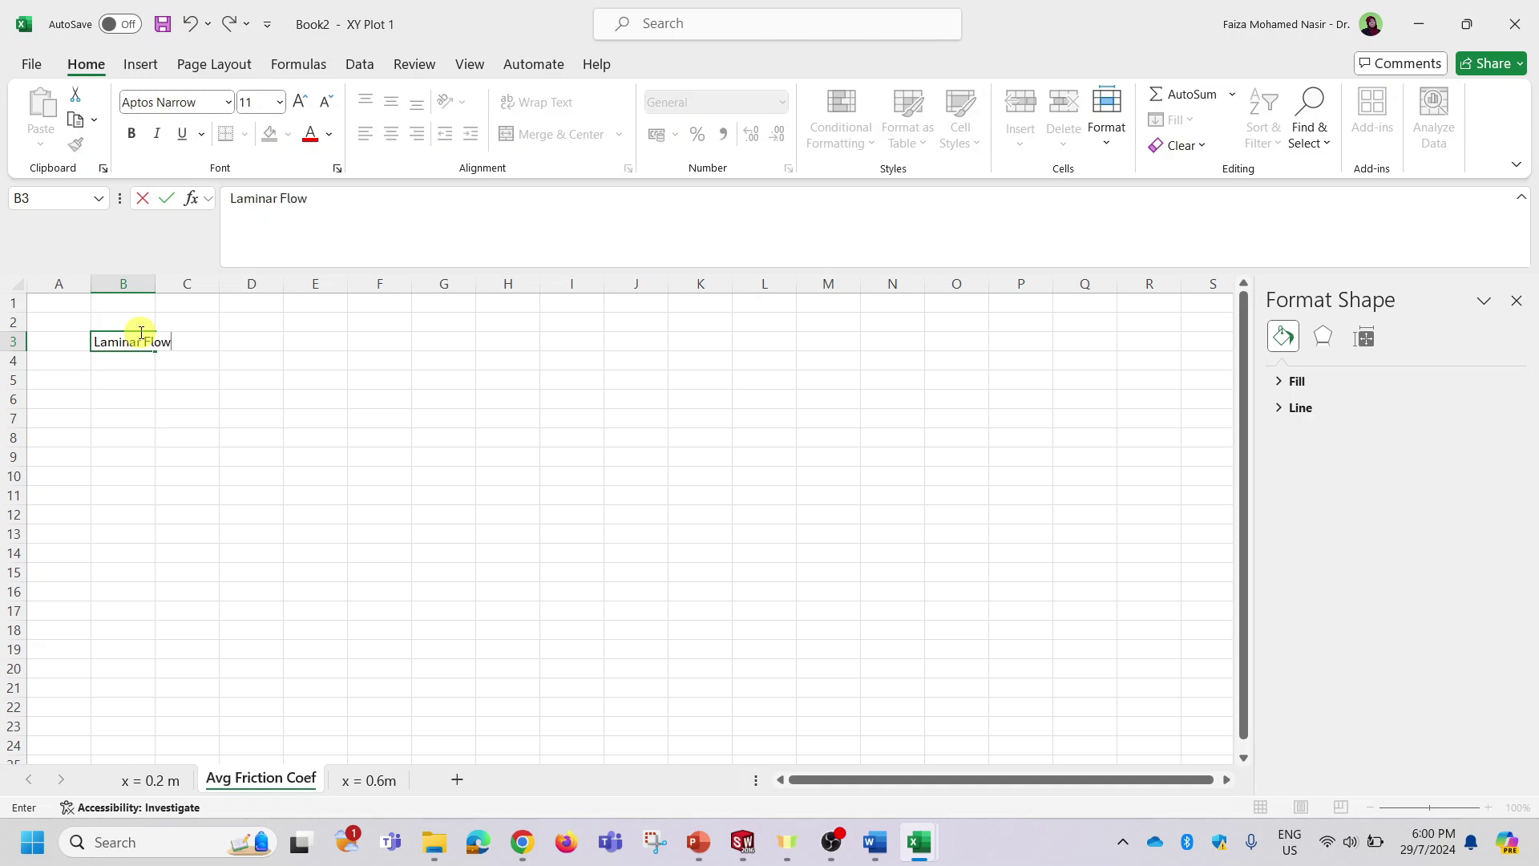
key(Return)
text(Turbulent Flow)
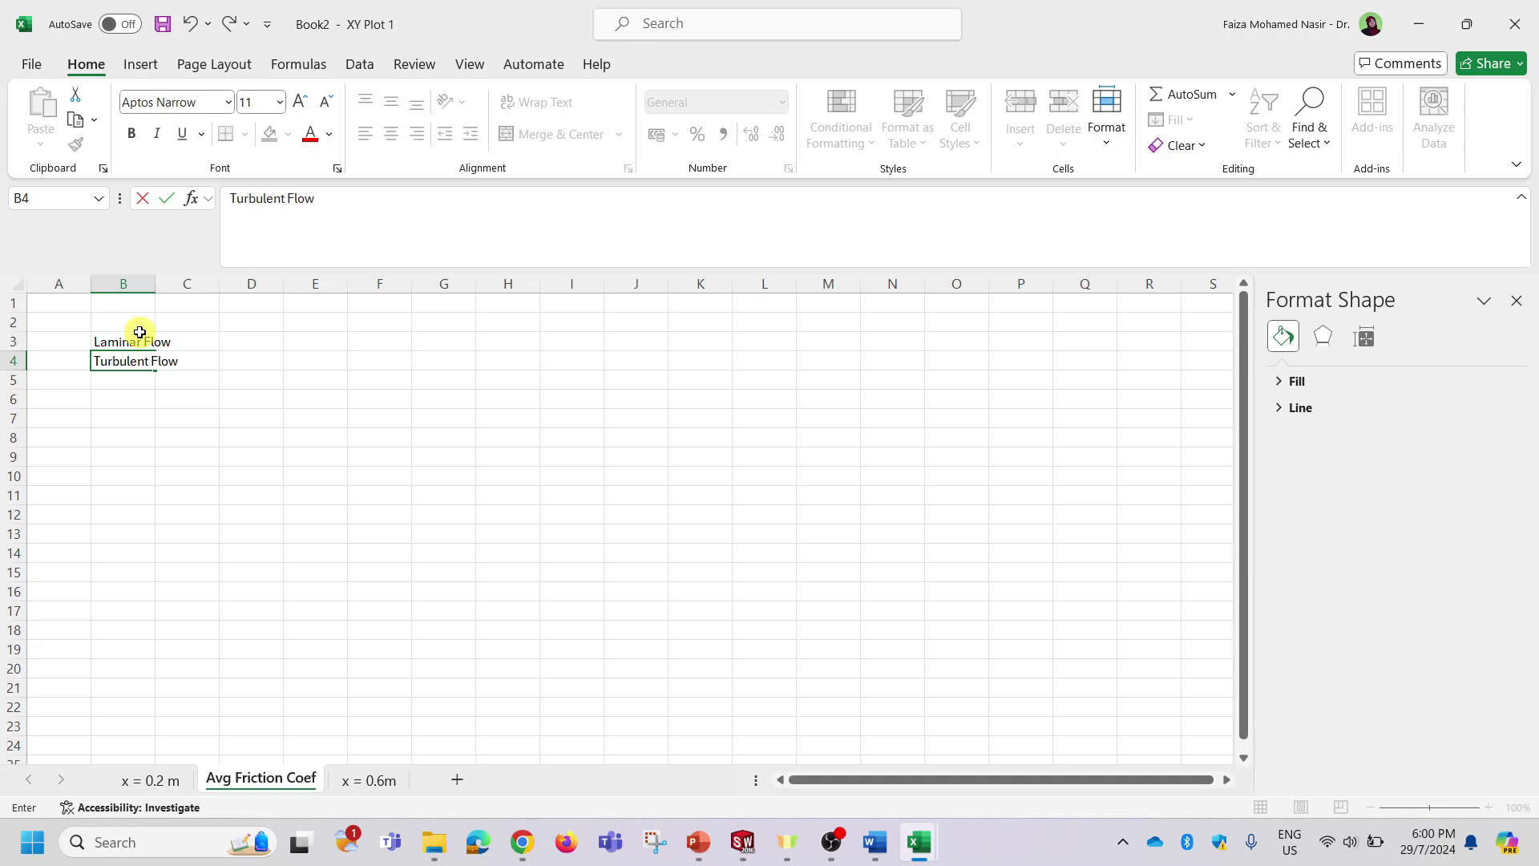
key(Tab)
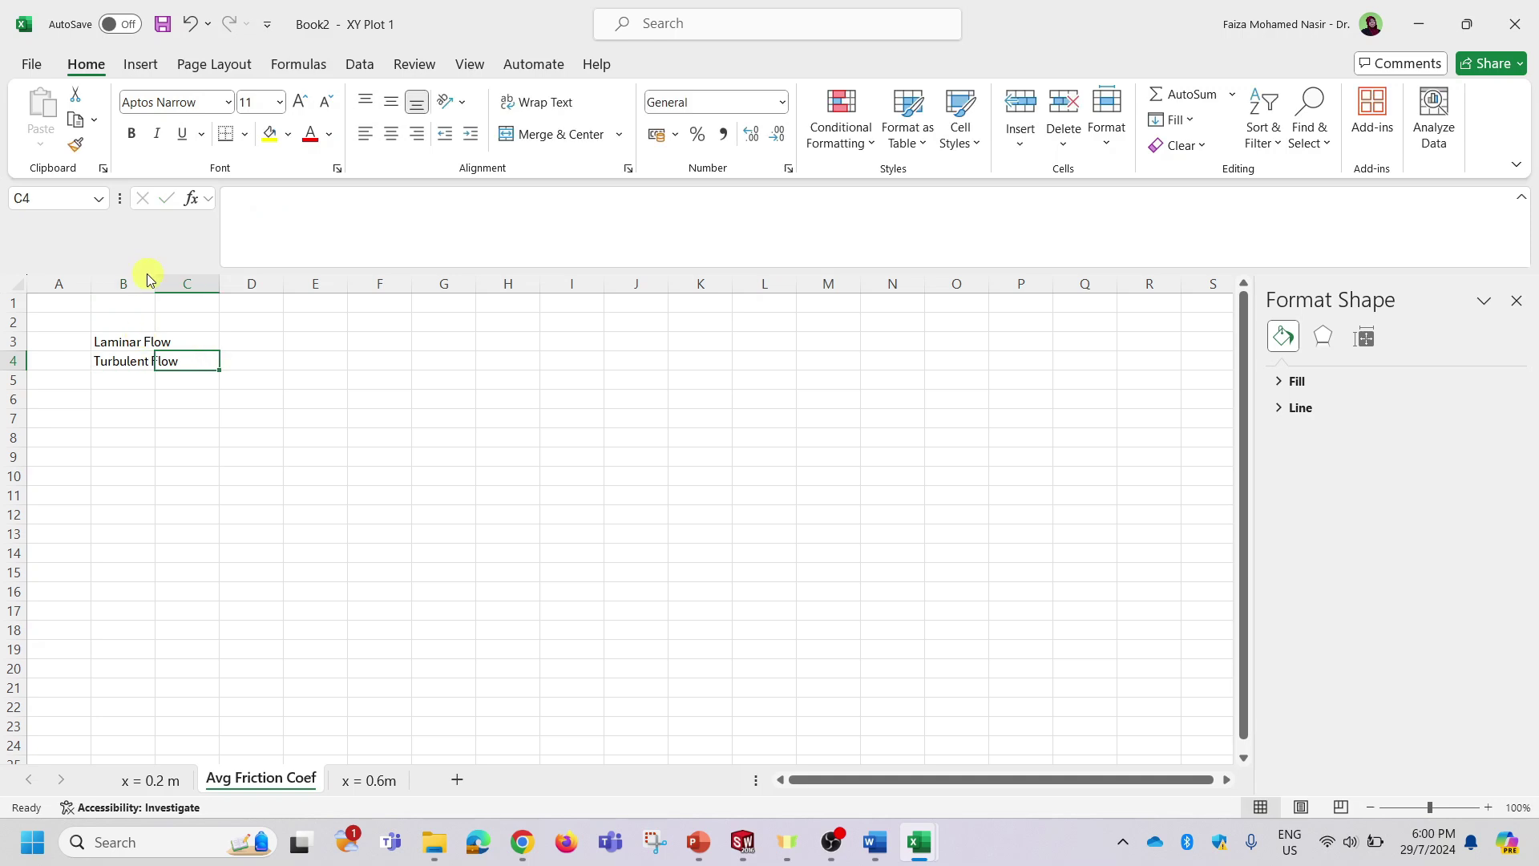
drag(151, 276, 190, 282)
Type the heading Average Friction Coefficient in C2 and widen column C.
click(225, 323)
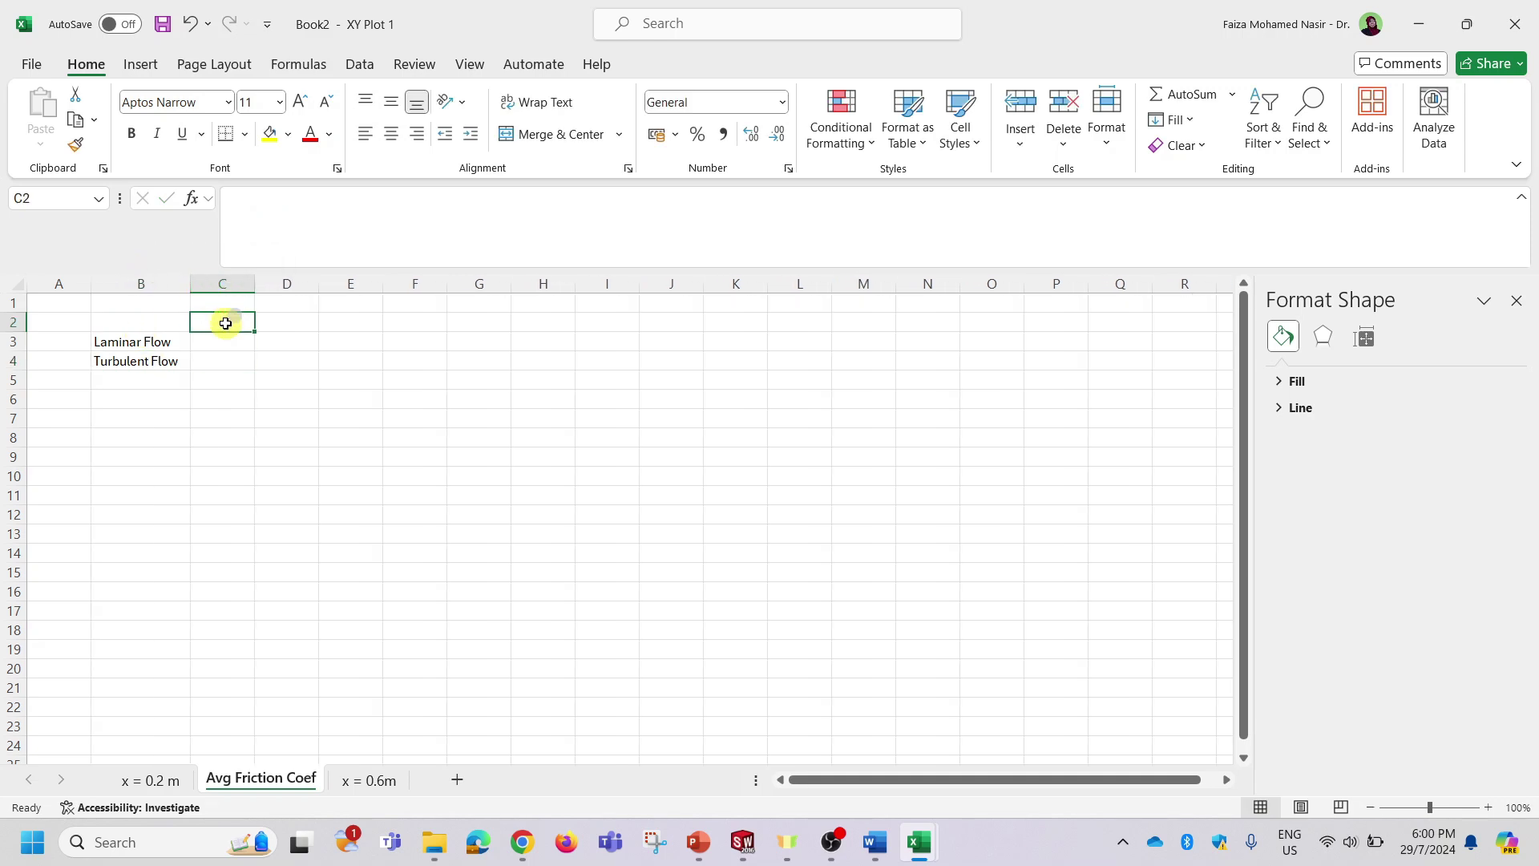
text(Average Friction Coe)
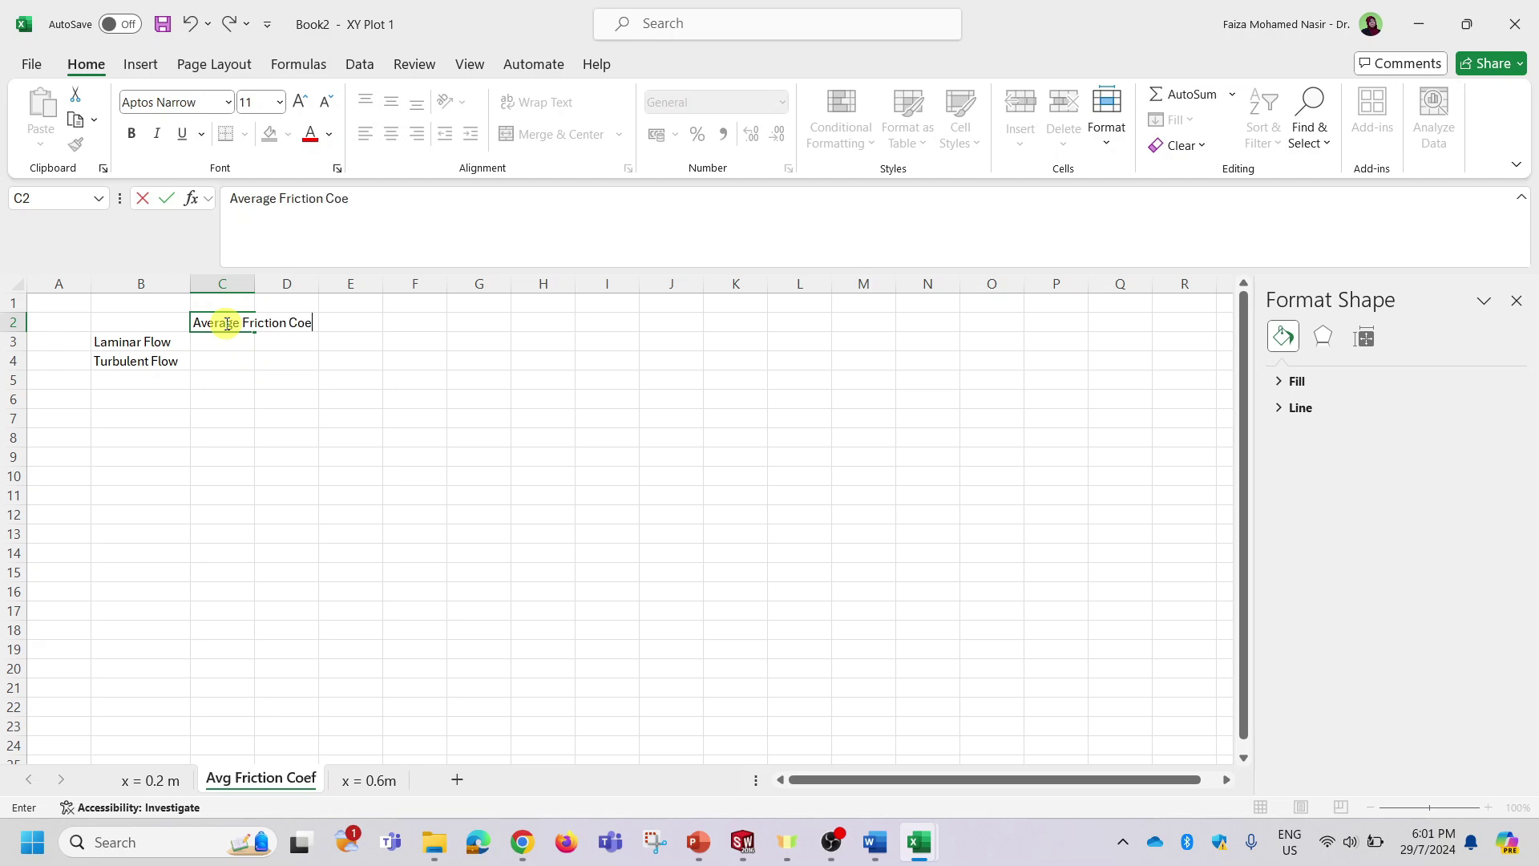
text(t)
key(Return)
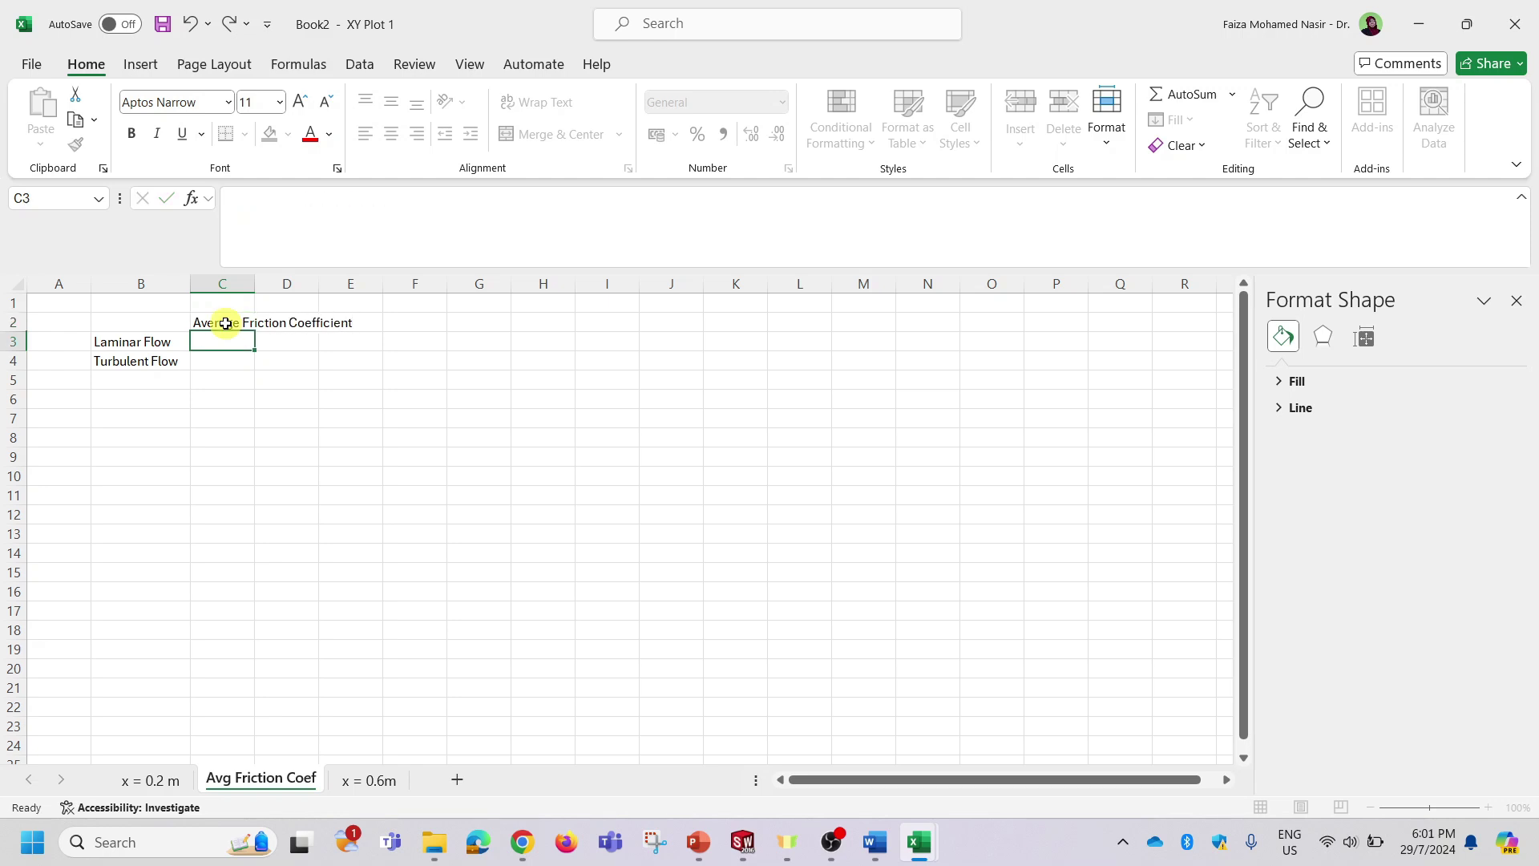
drag(254, 287, 371, 286)
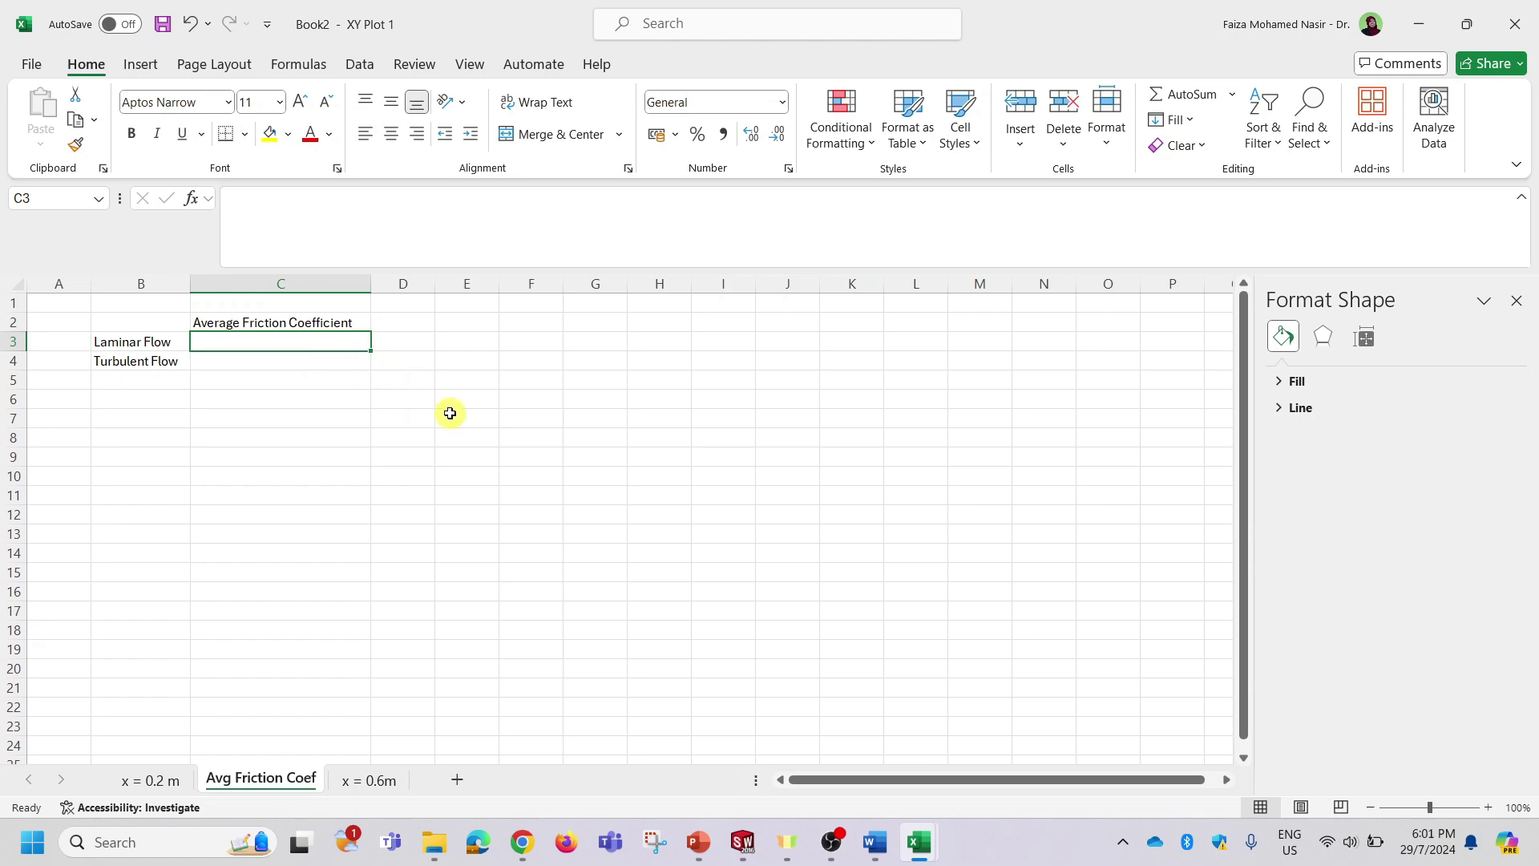
Check the task on the PowerPoint results slide, then select Book2's cell C4.
click(698, 841)
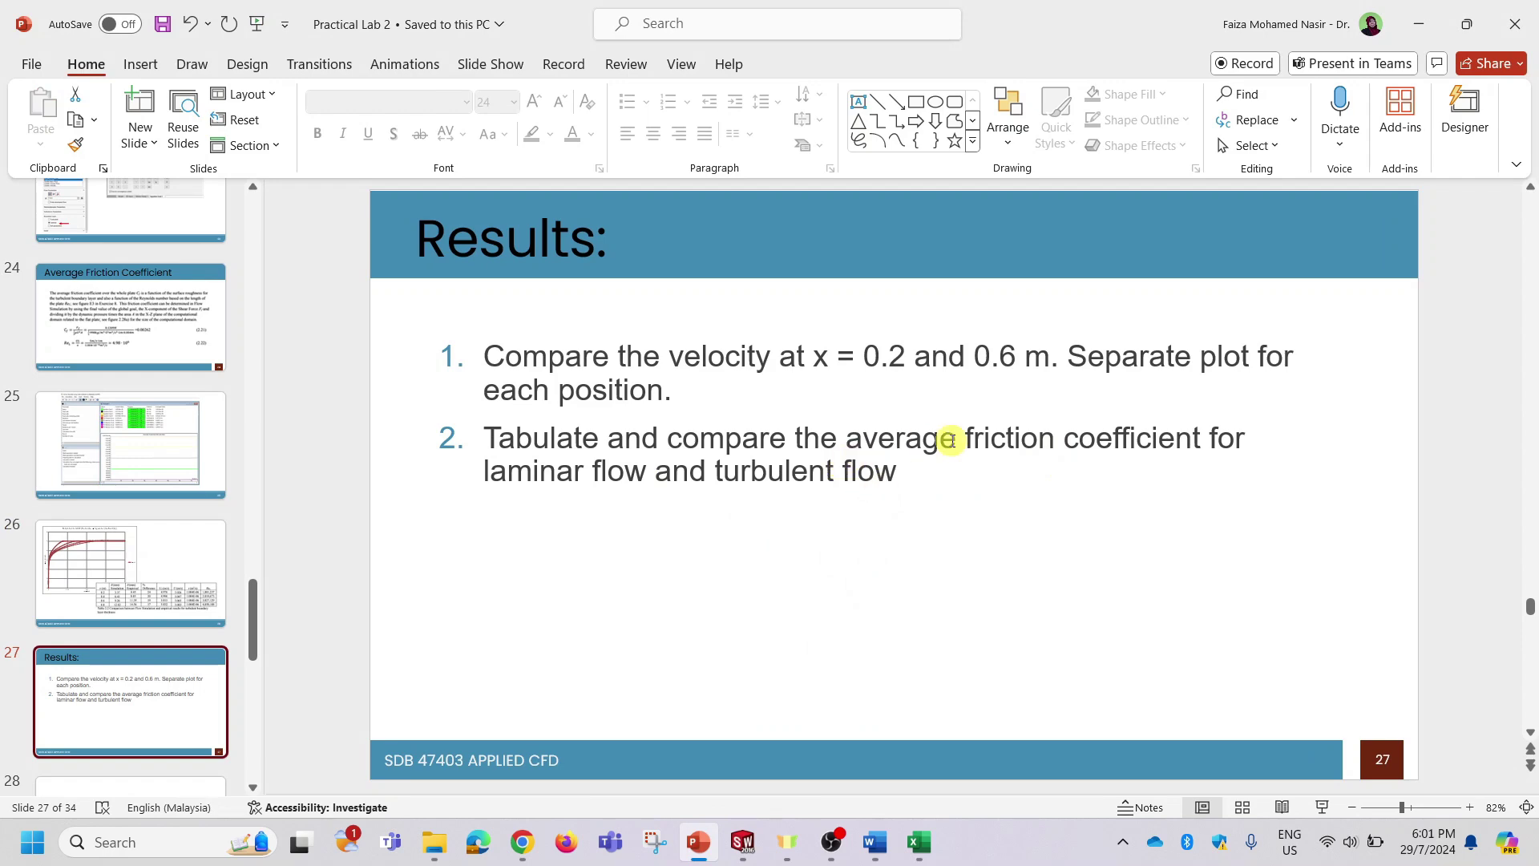
click(1417, 23)
click(318, 361)
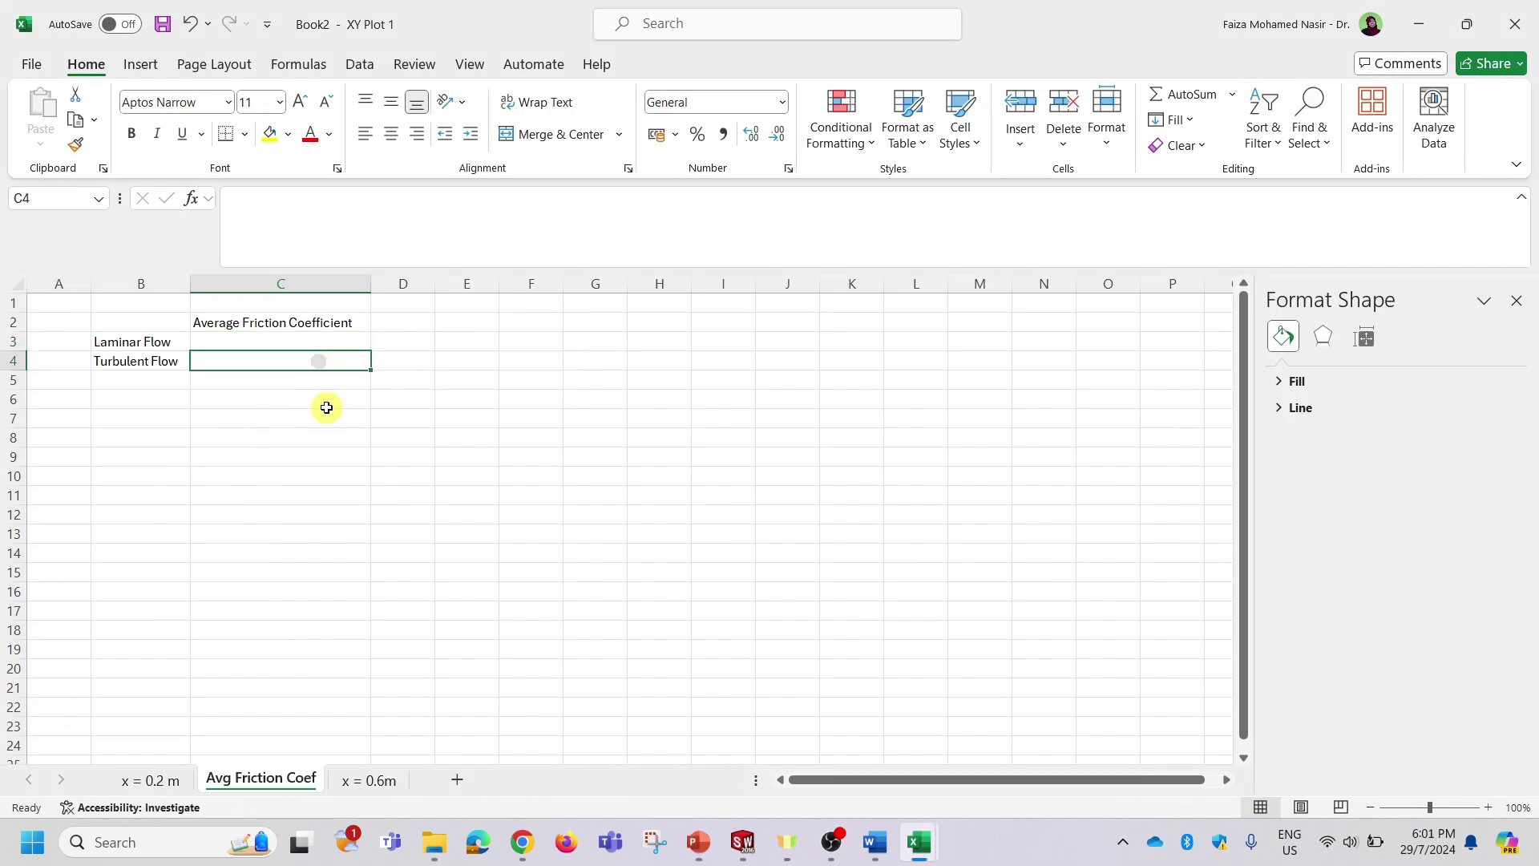
click(307, 341)
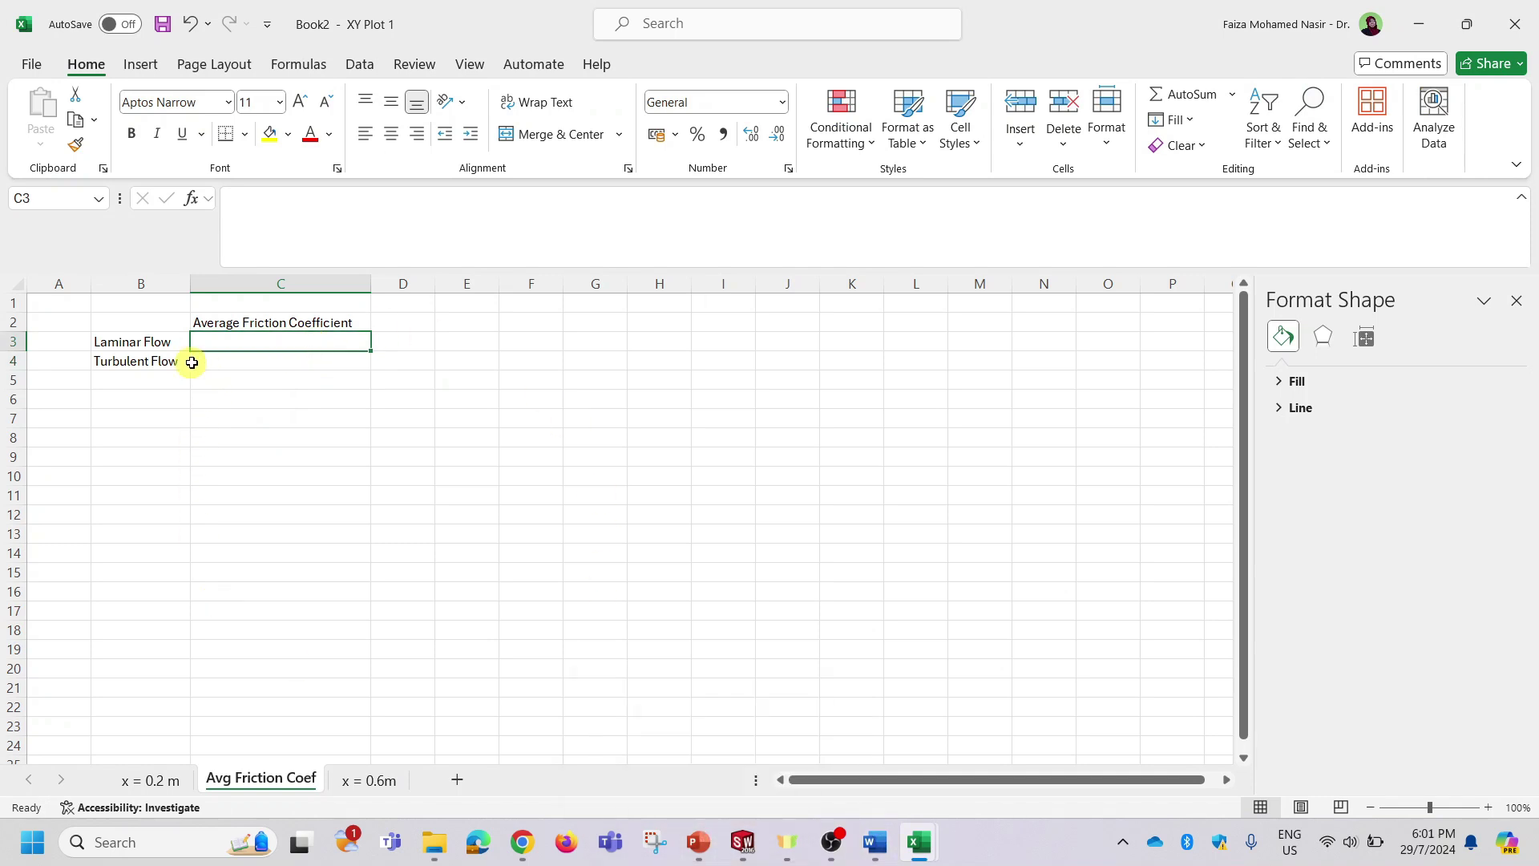
click(322, 360)
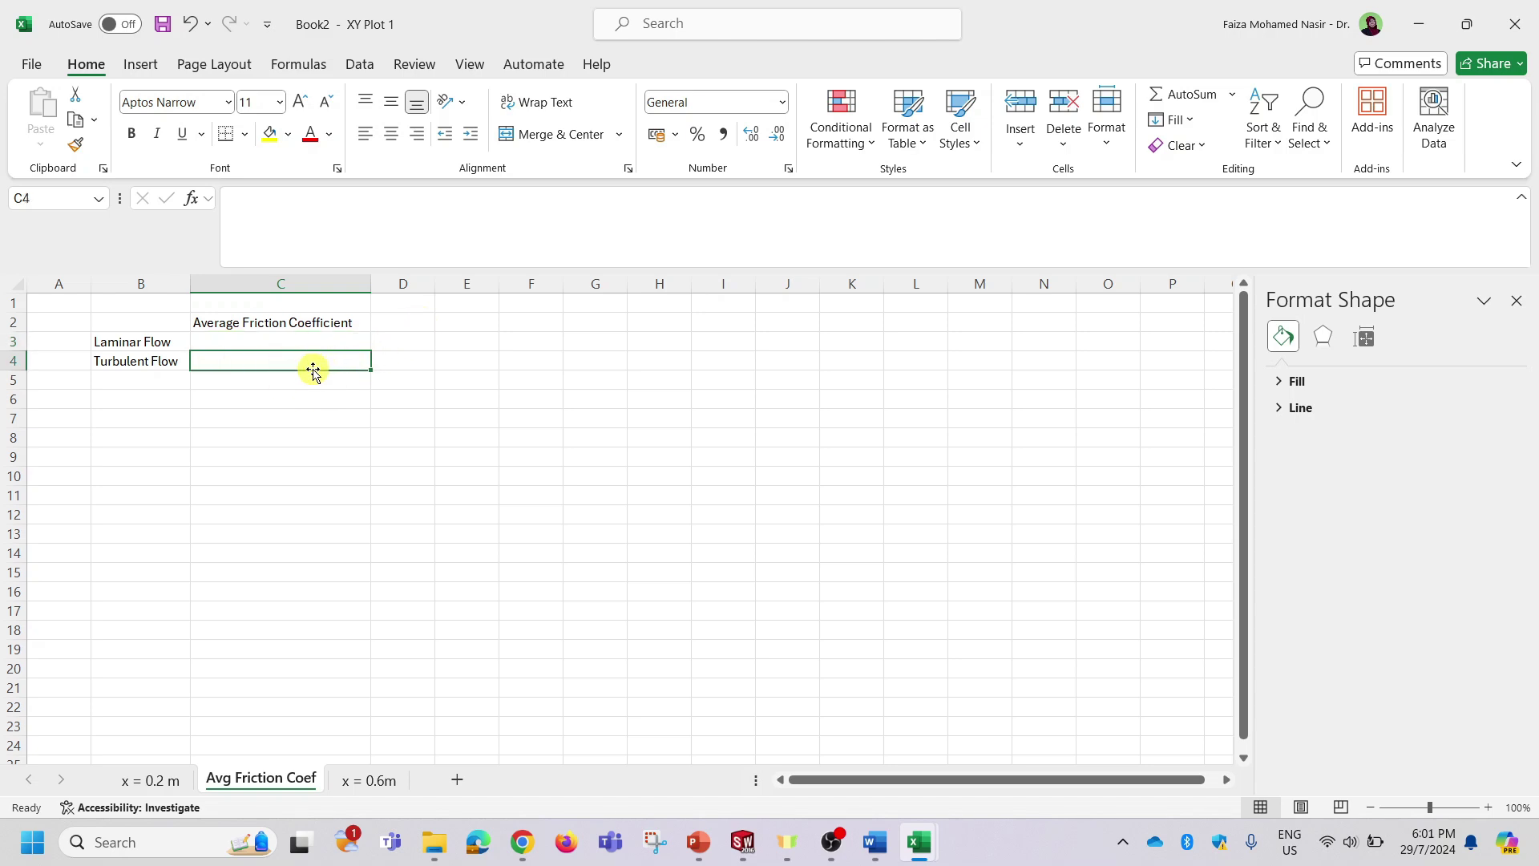
click(319, 339)
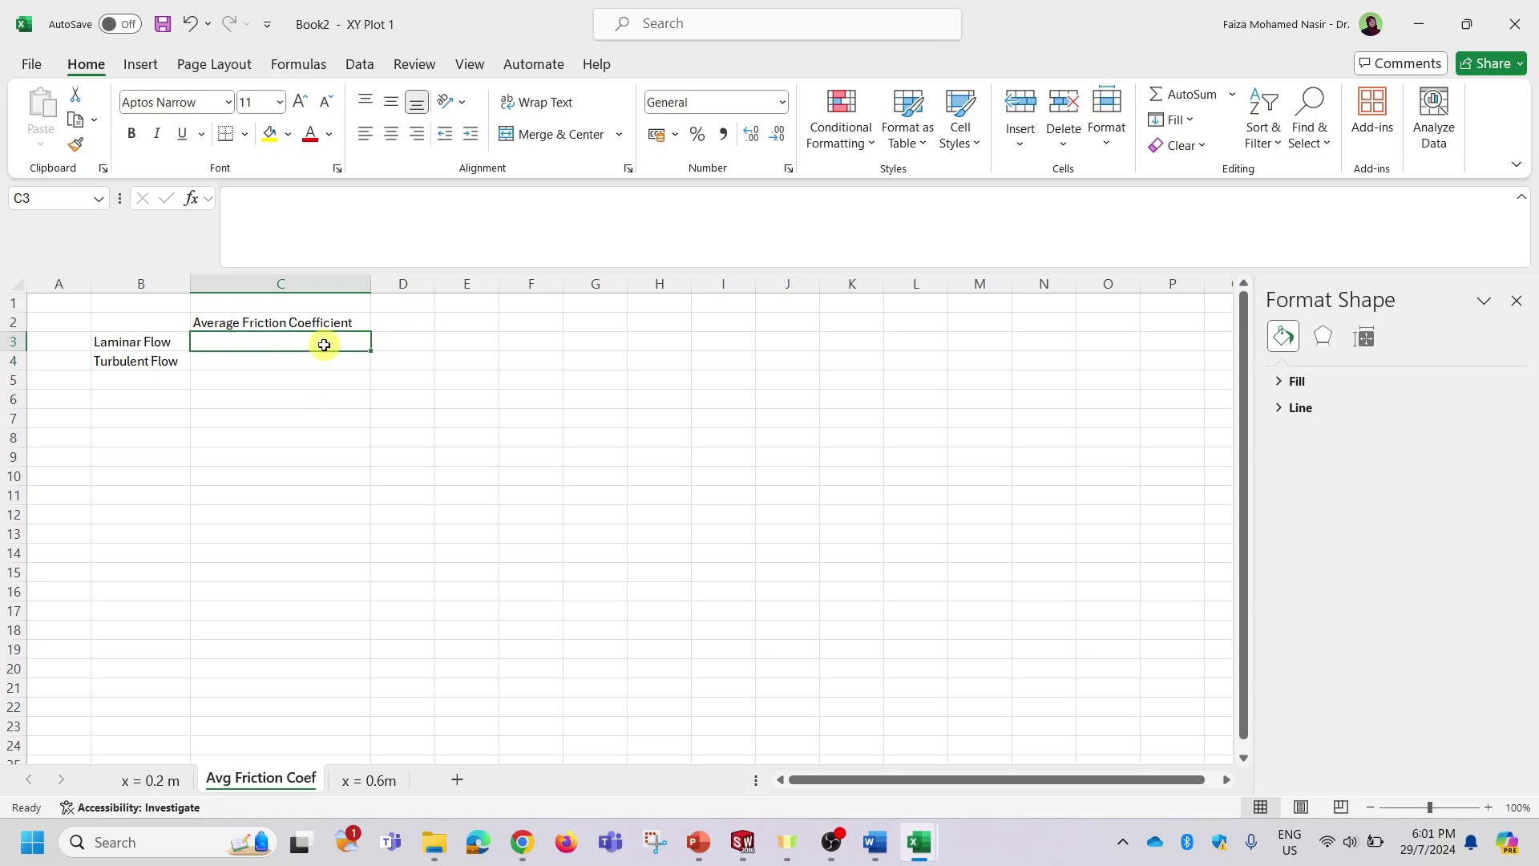
click(222, 362)
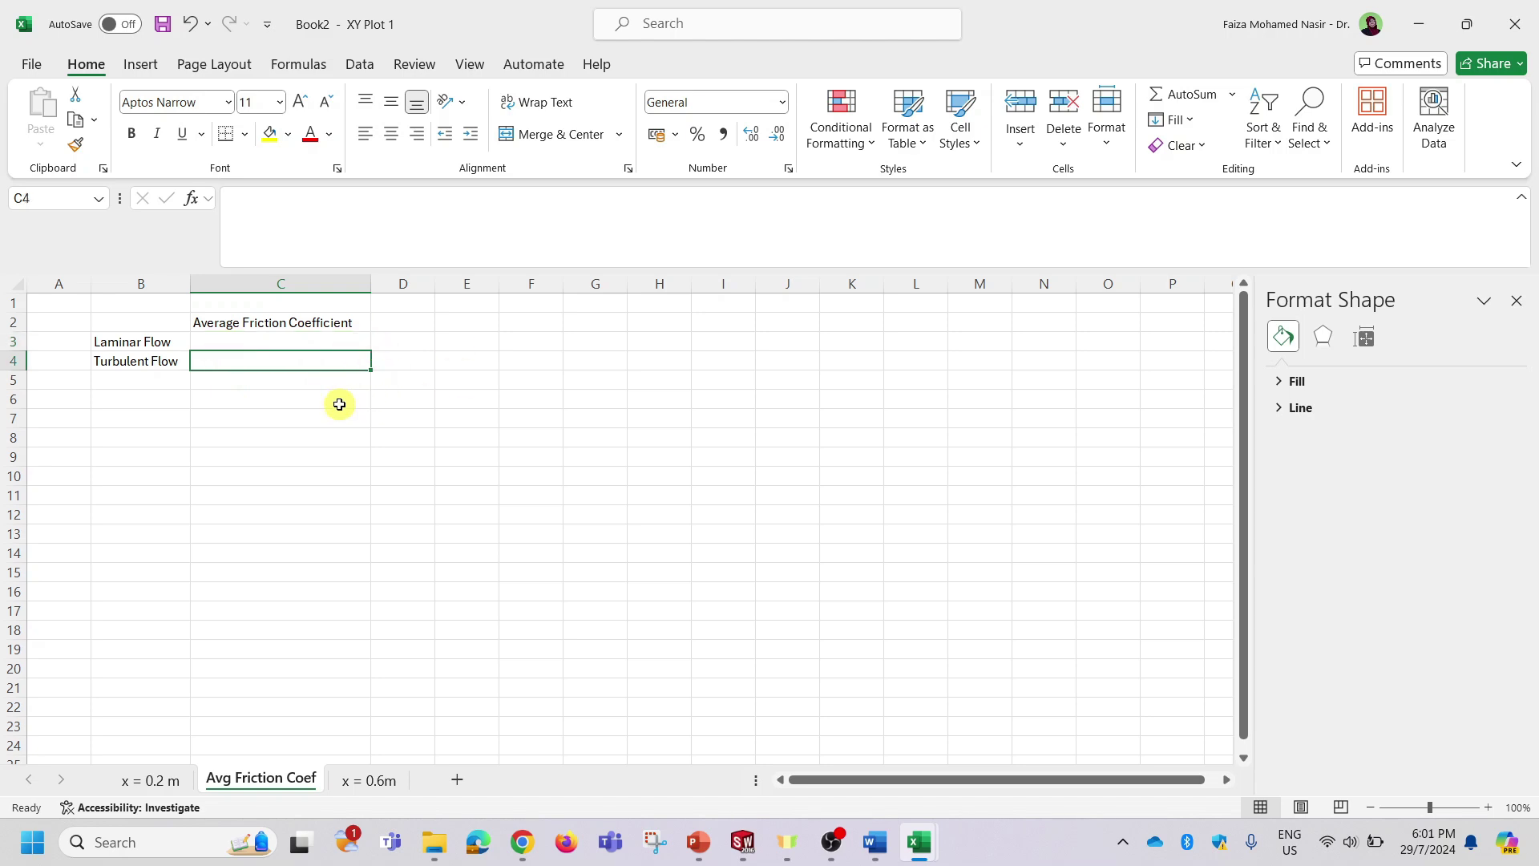
click(311, 399)
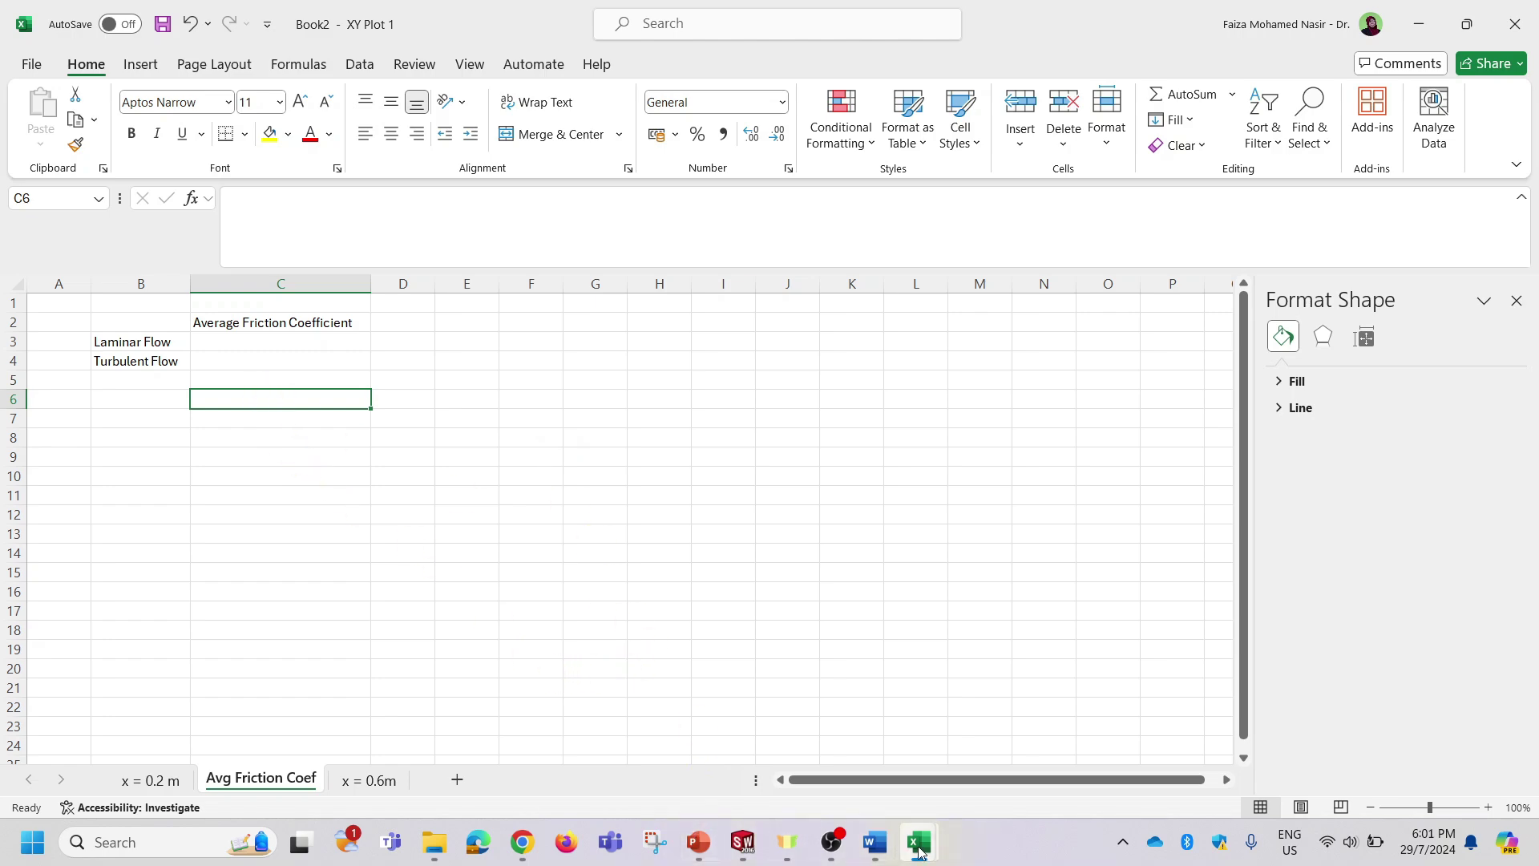
mouse_move(931, 847)
click(897, 744)
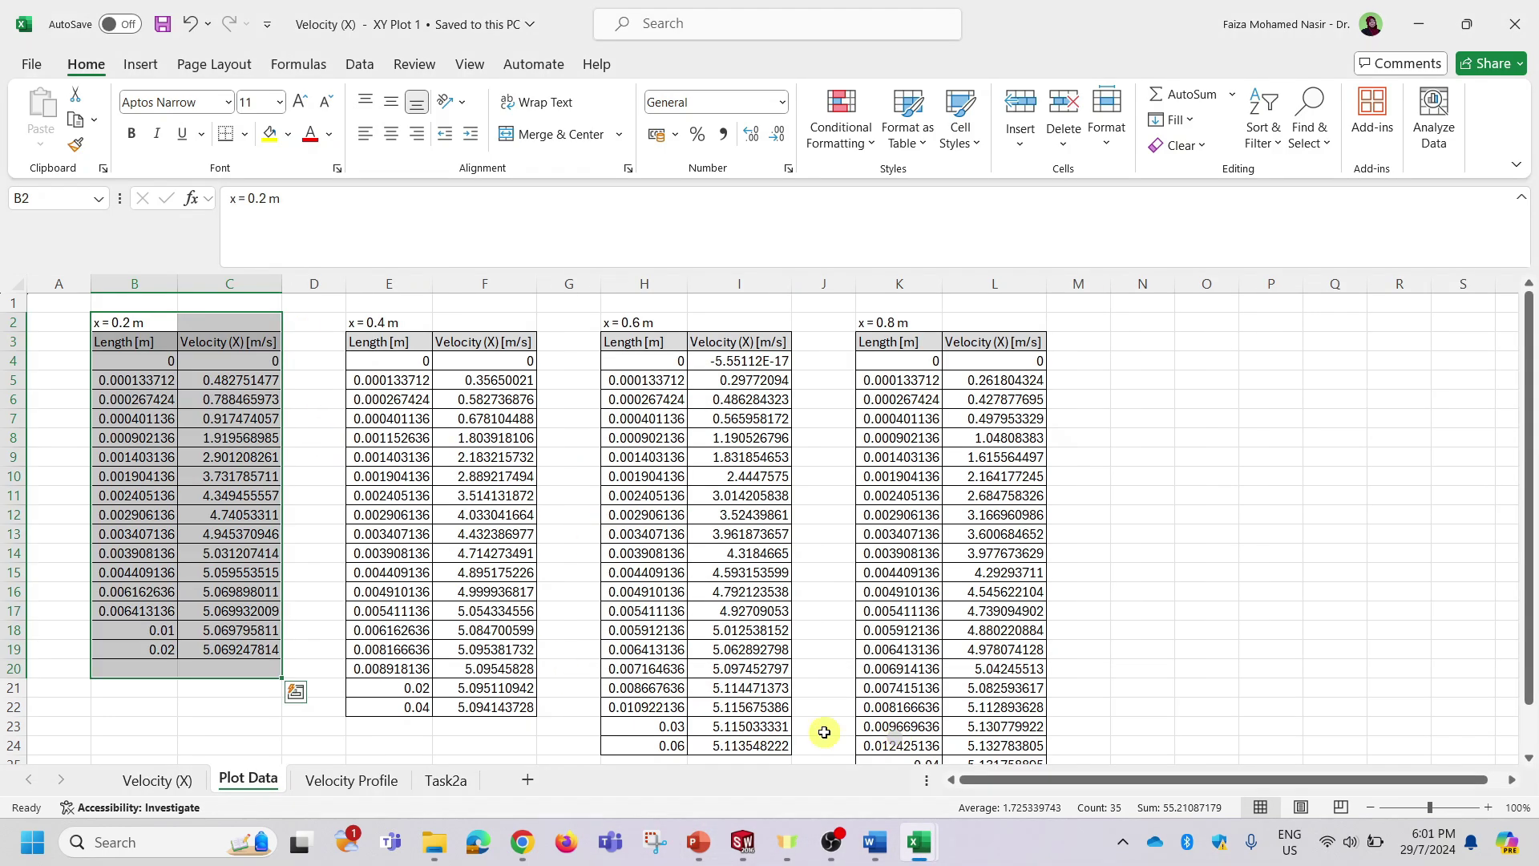
Copy the full-precision laminar friction coefficient from Task2a's D9 via the formula bar.
click(447, 780)
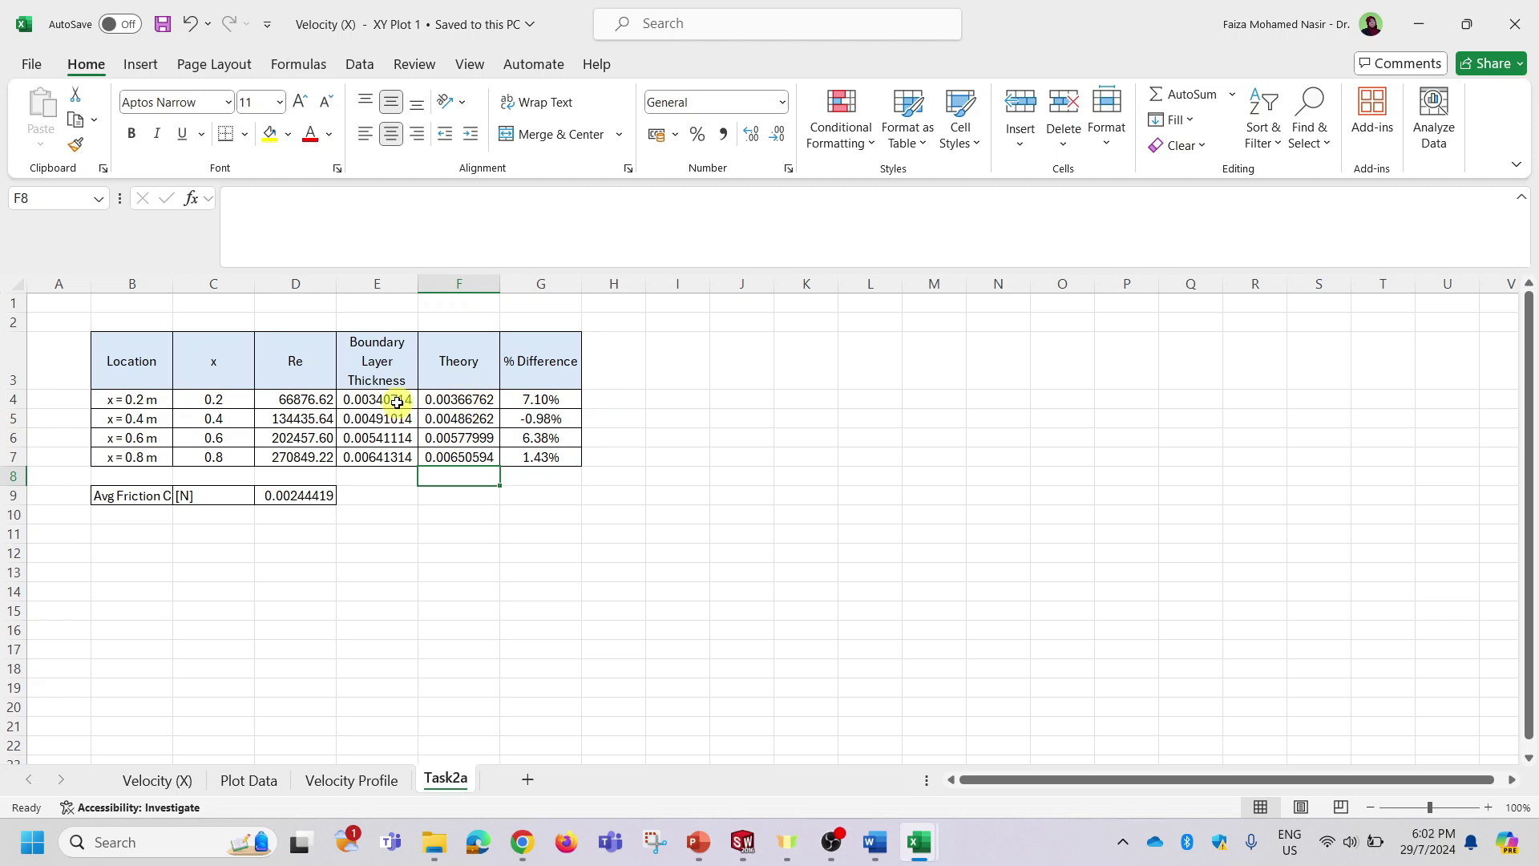
click(279, 497)
drag(401, 198, 216, 198)
key(ctrl+c)
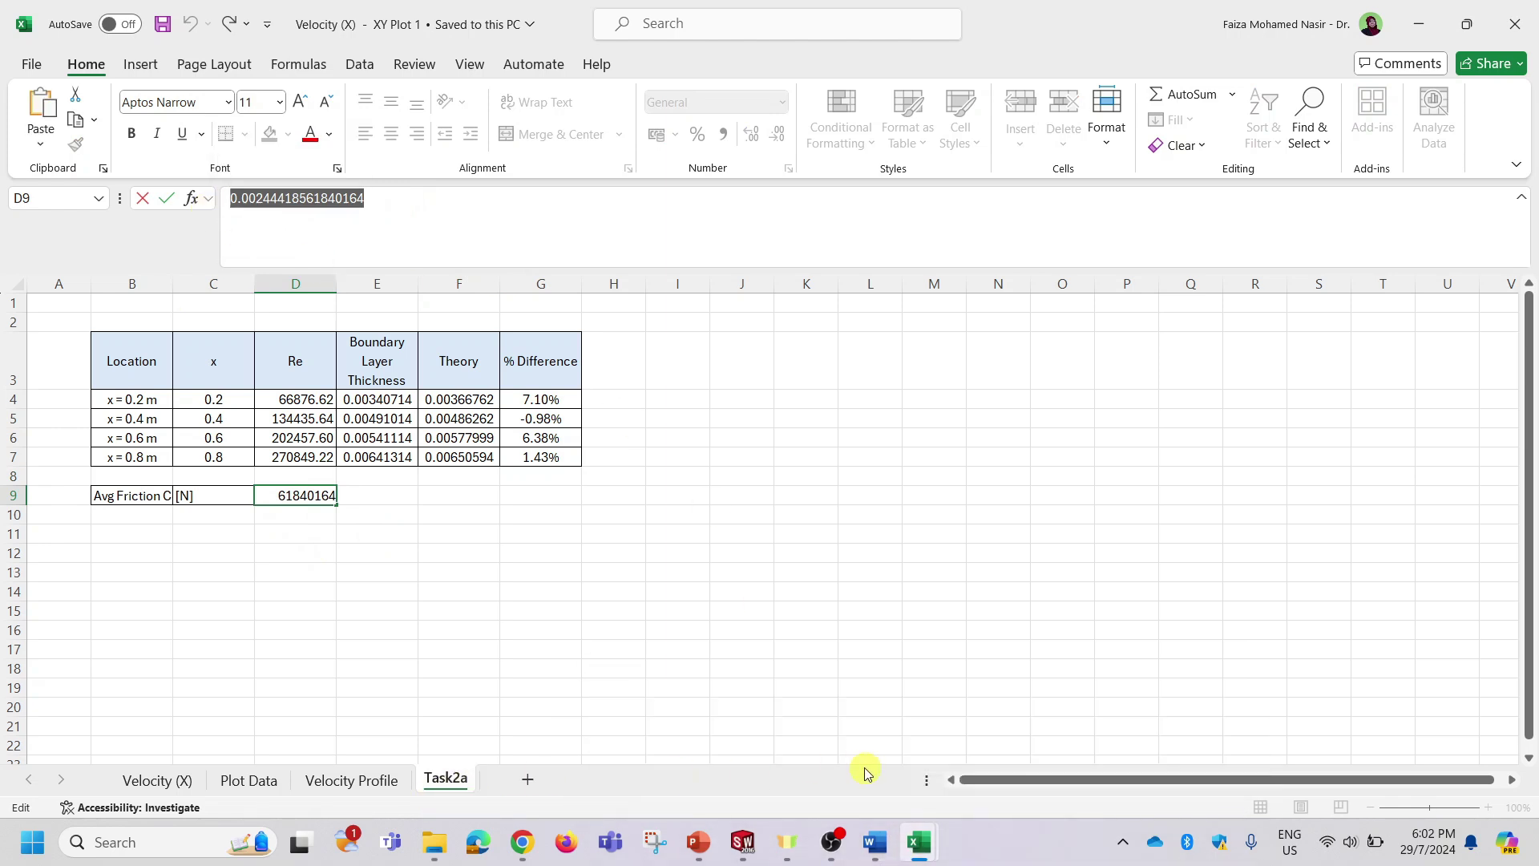
Paste 0.002444186 into Book2's C3 as the Laminar Flow value.
mouse_move(932, 847)
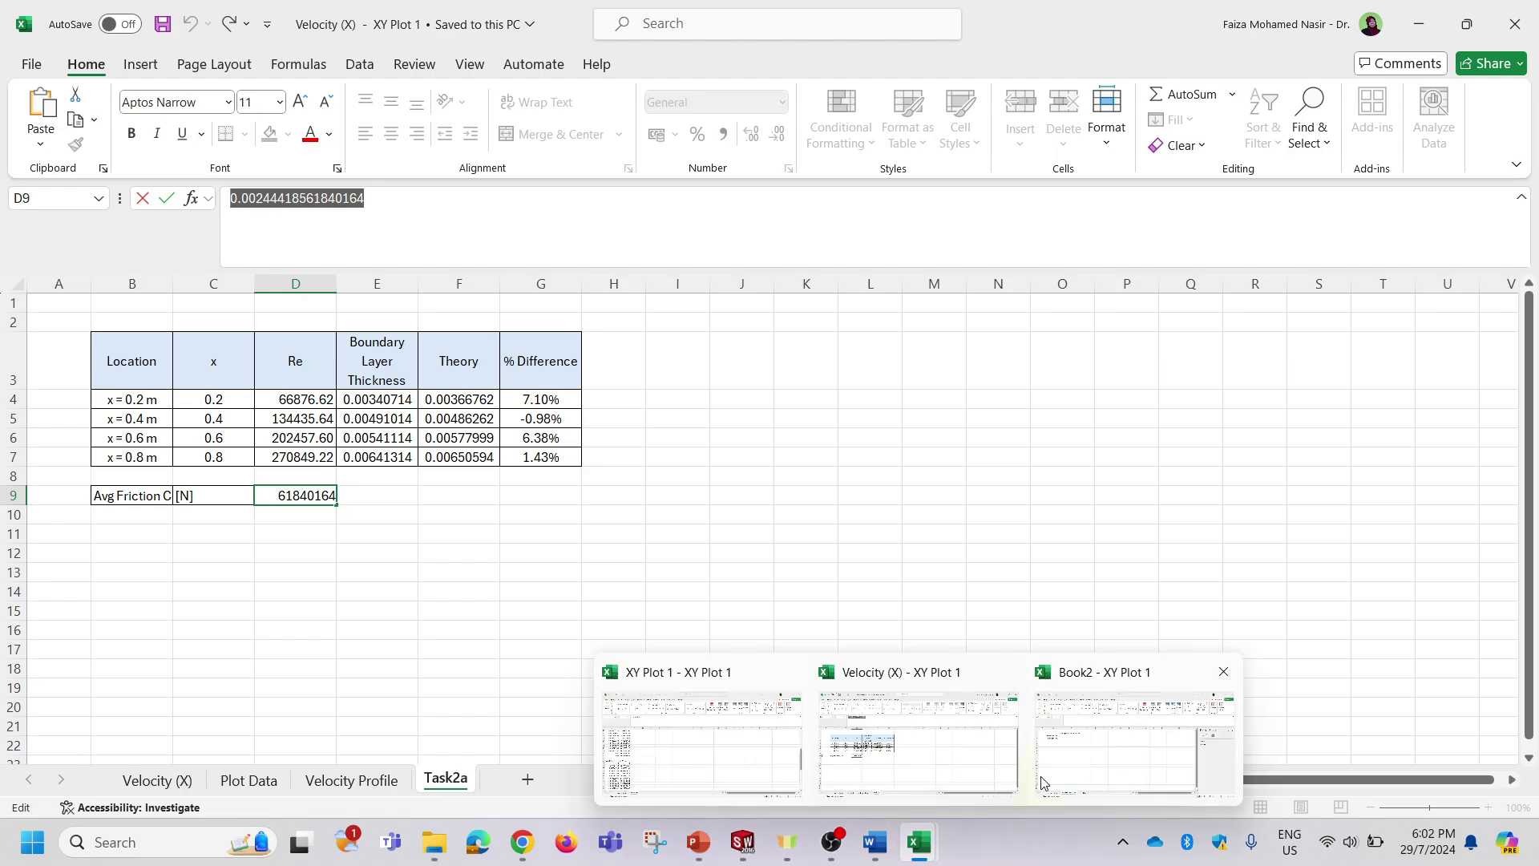
click(1088, 759)
click(278, 341)
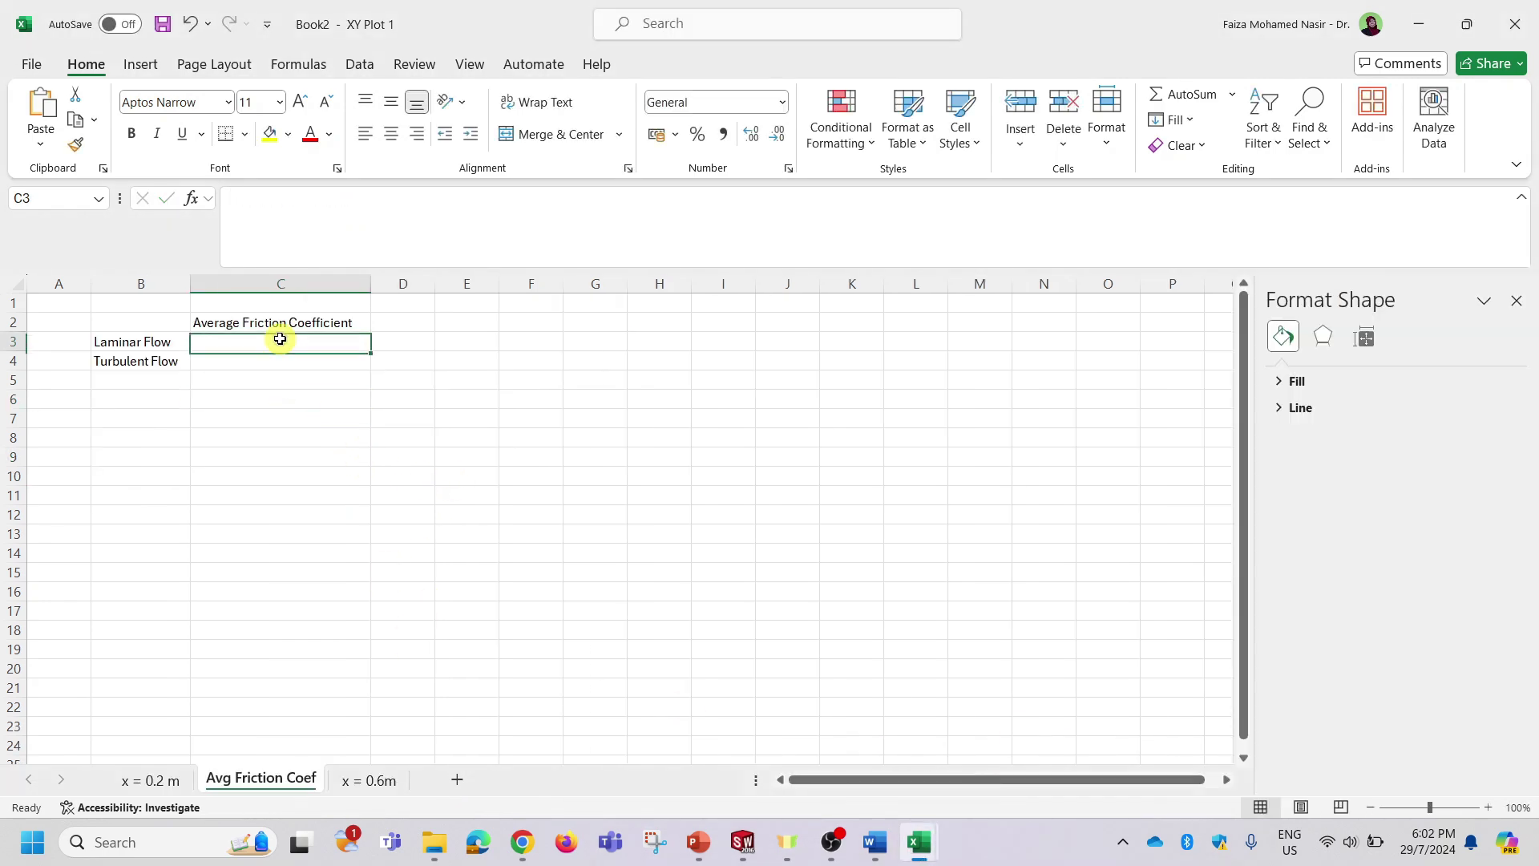
click(248, 206)
key(ctrl+v)
key(Return)
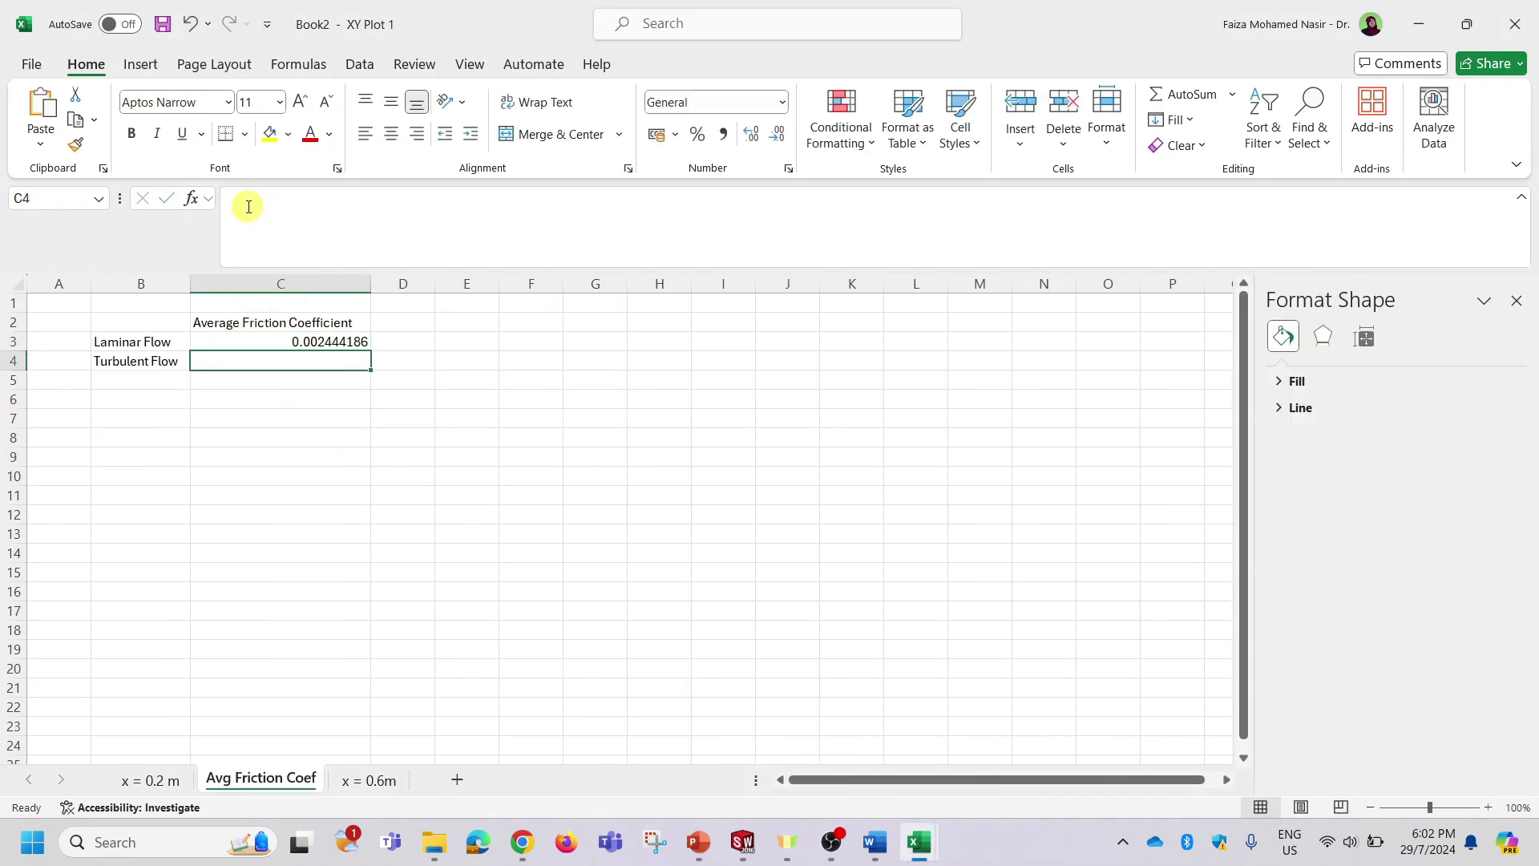
click(748, 843)
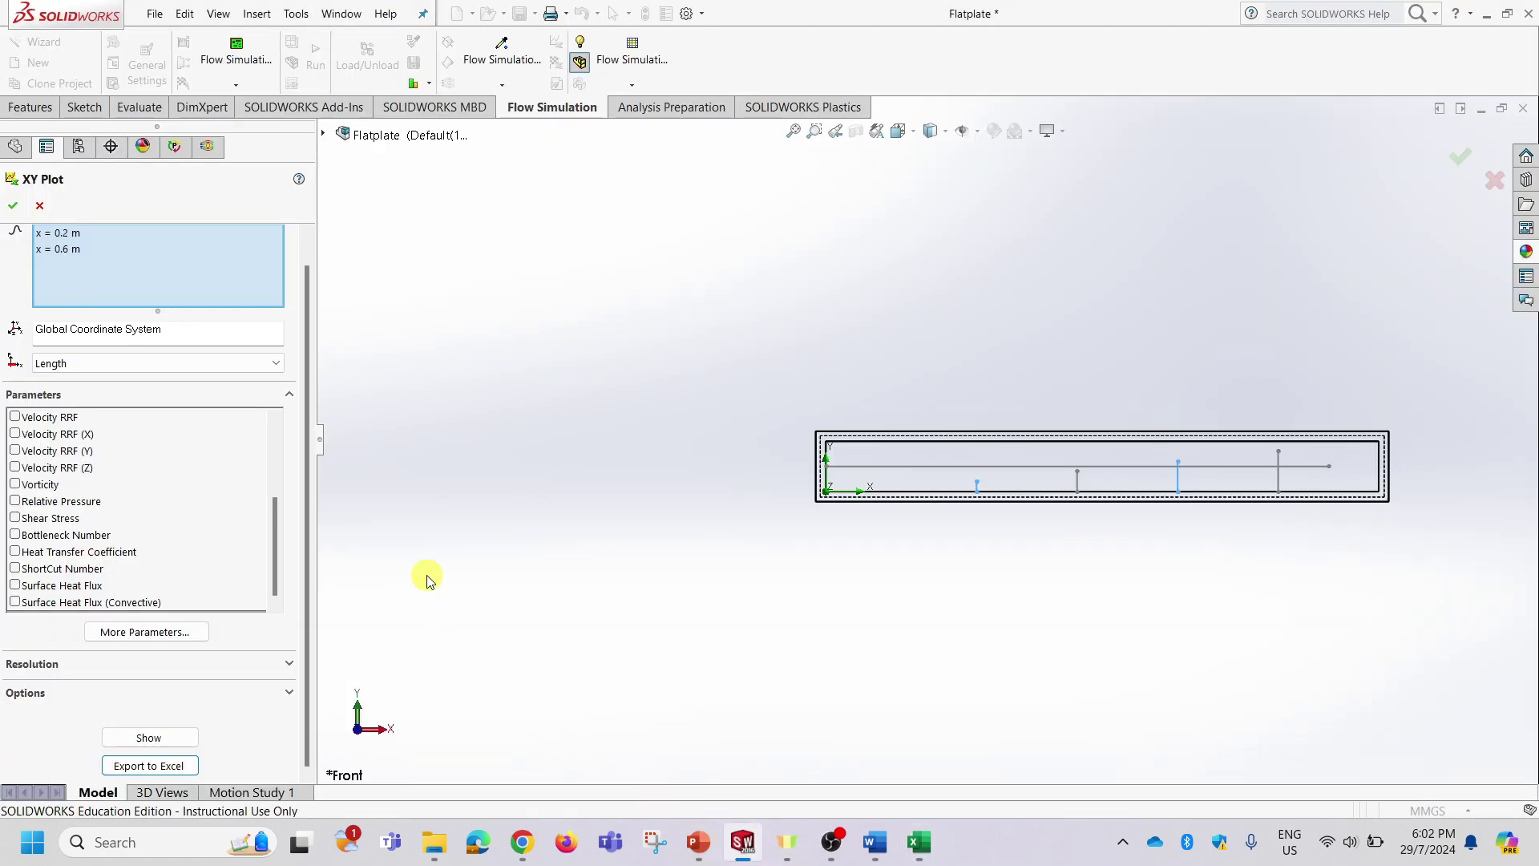
Export the Avg Friction Coeff goal plot to Excel and view the Goal Plot 1 workbook.
click(13, 208)
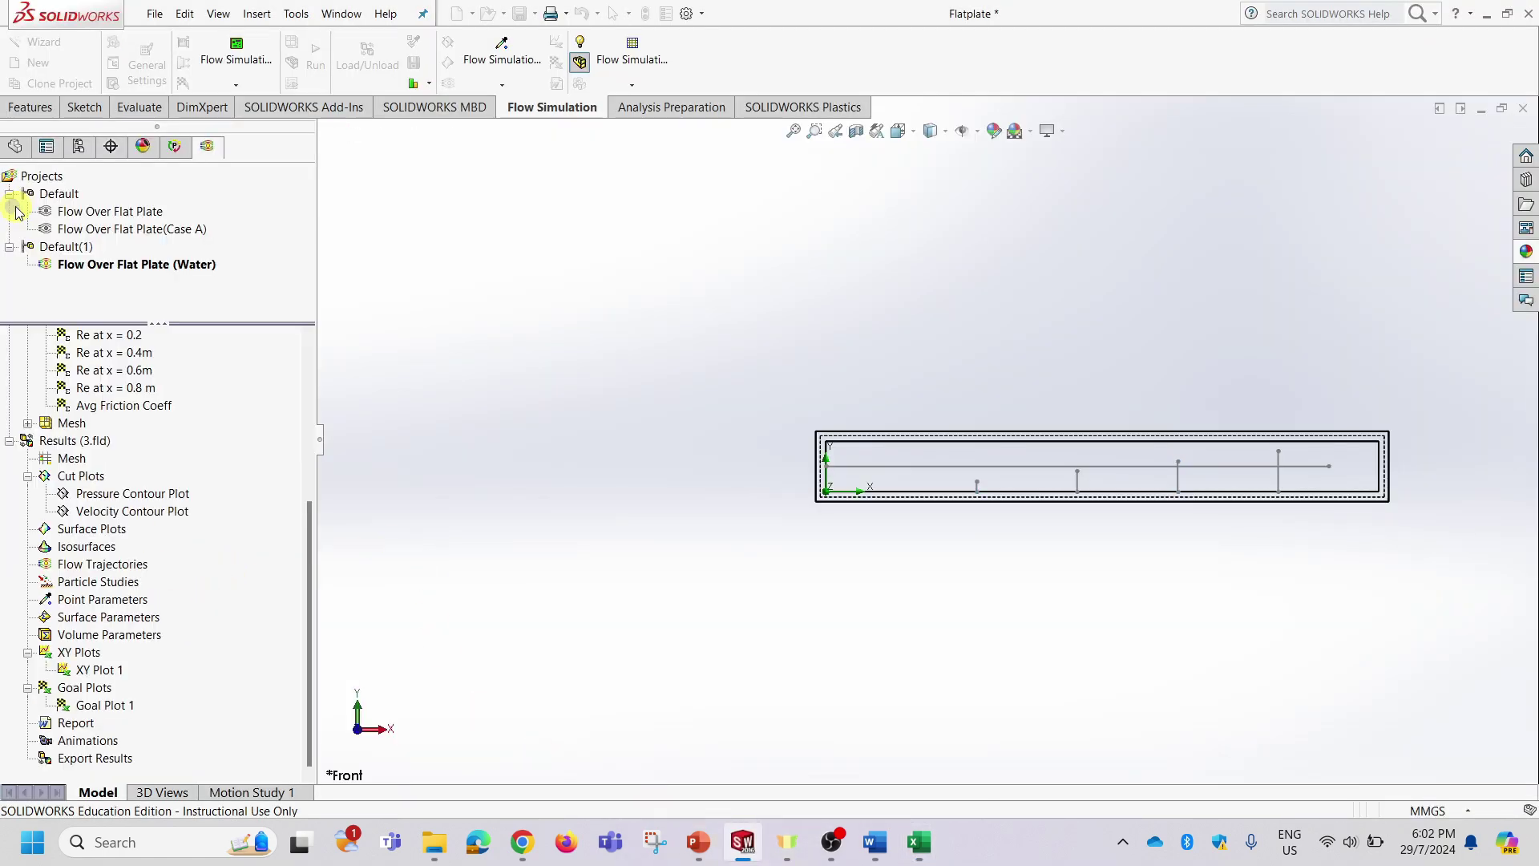
double_click(103, 707)
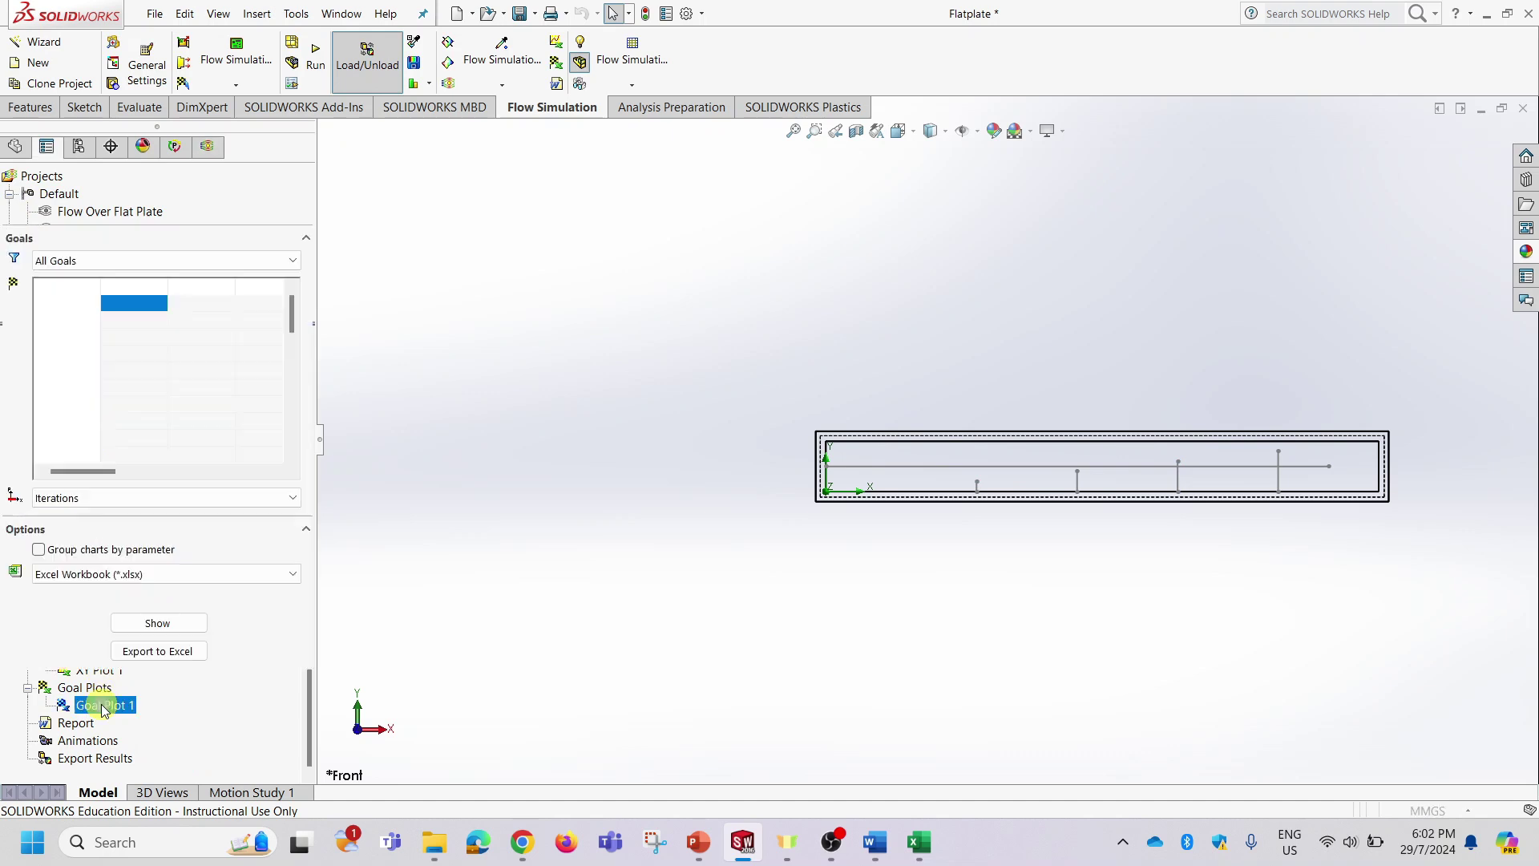
click(165, 656)
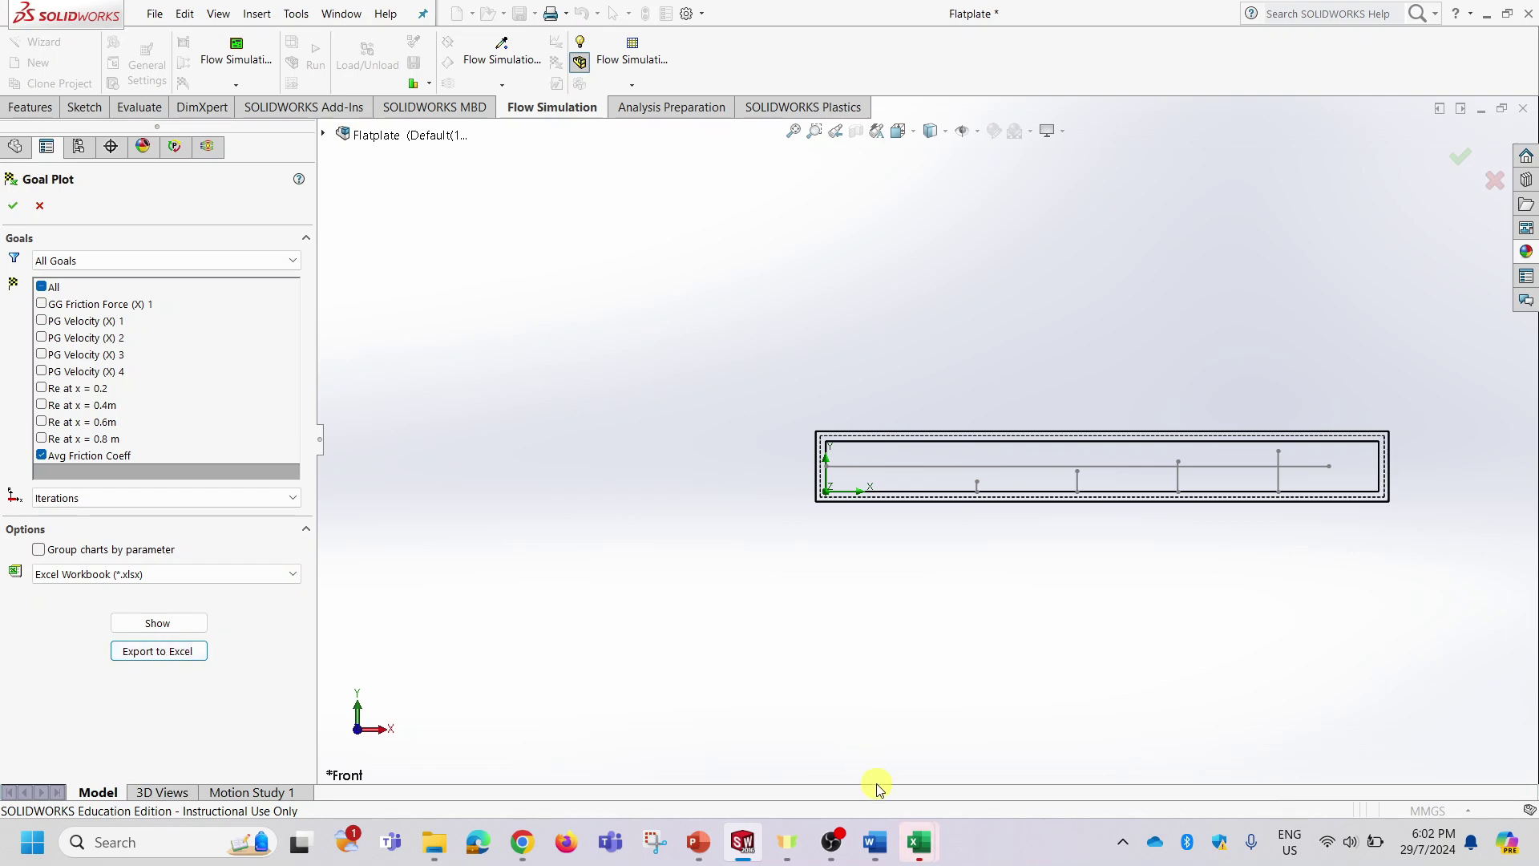
mouse_move(920, 848)
click(1196, 744)
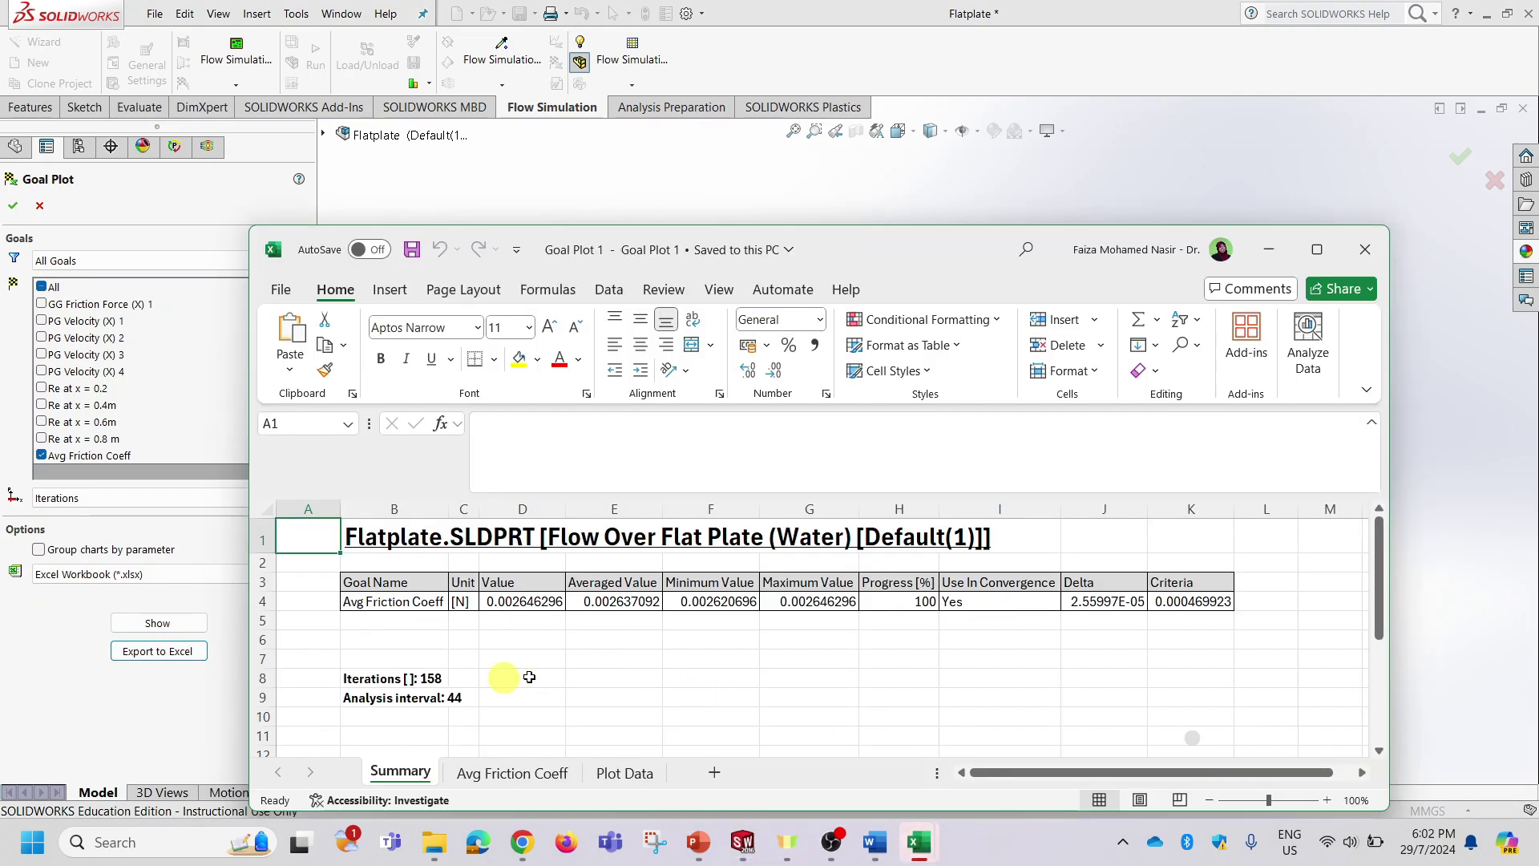
Copy 0.002646296 from Goal Plot 1's D4 into Book2's C4 for Turbulent Flow.
click(518, 603)
double_click(539, 423)
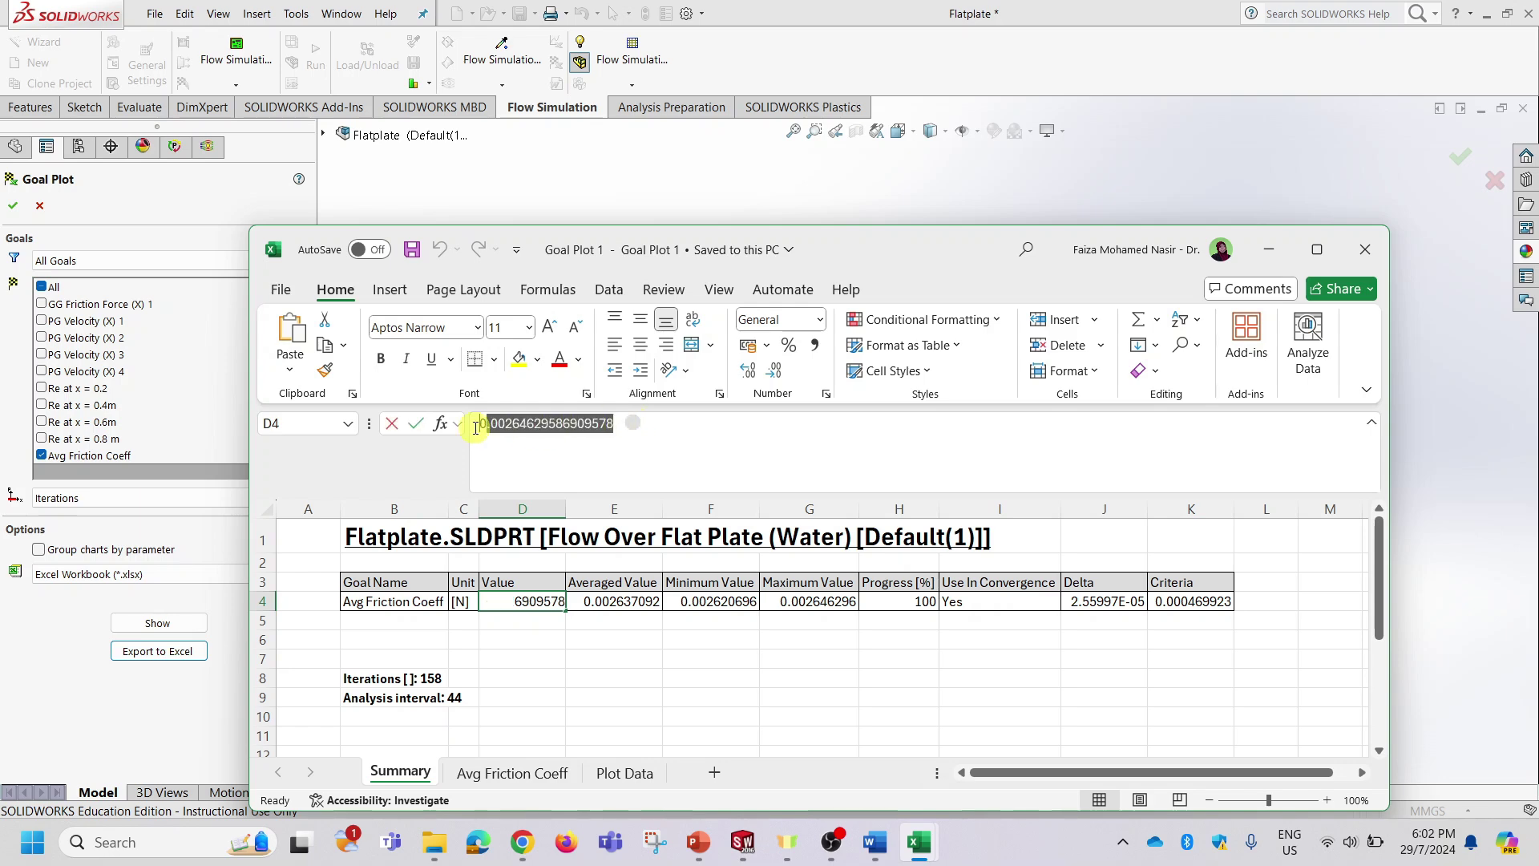
mouse_move(922, 846)
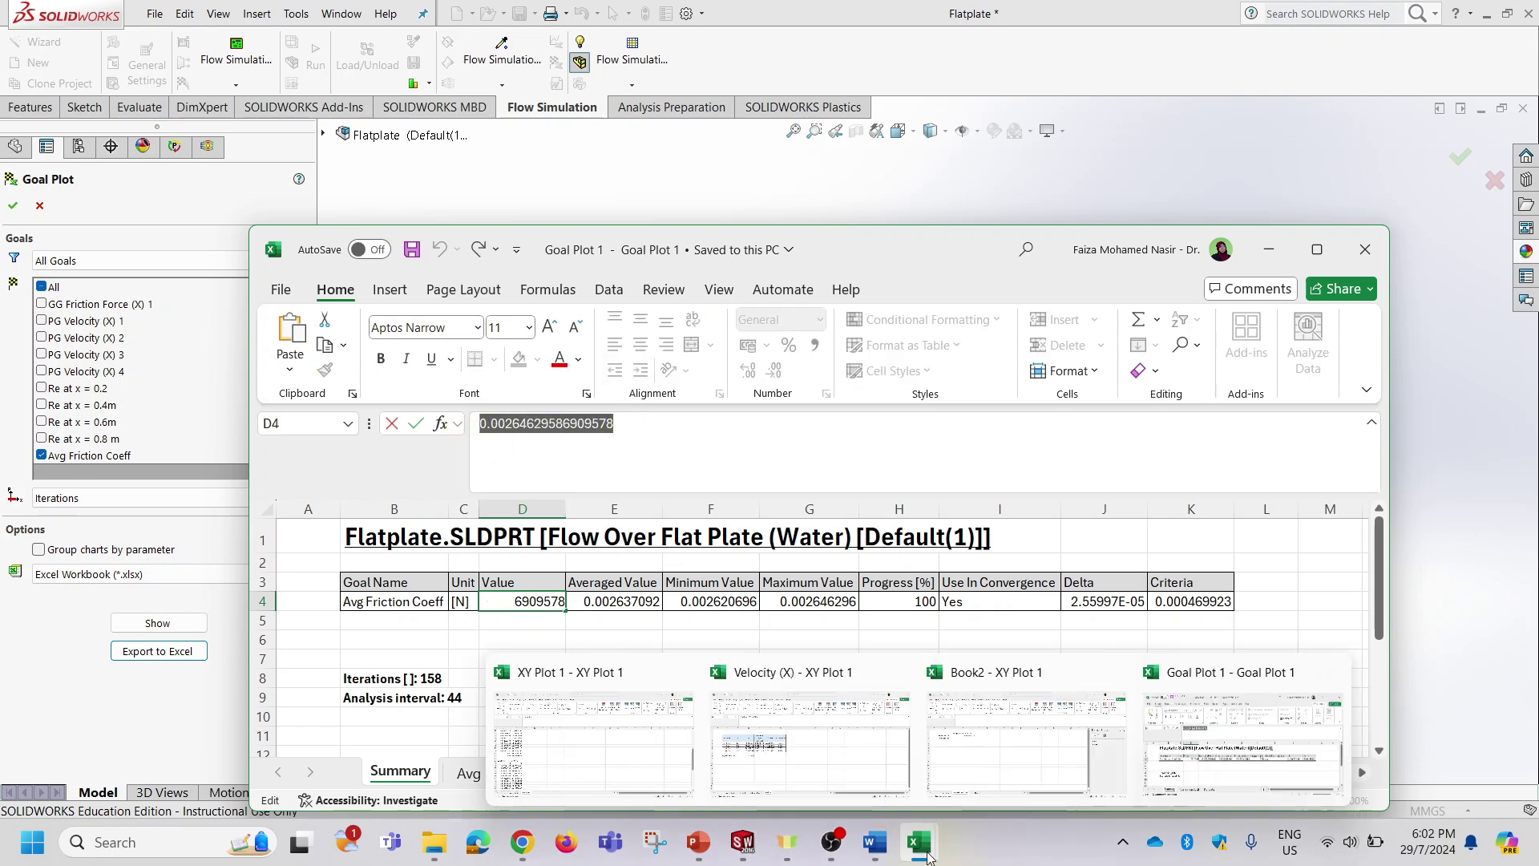
click(976, 744)
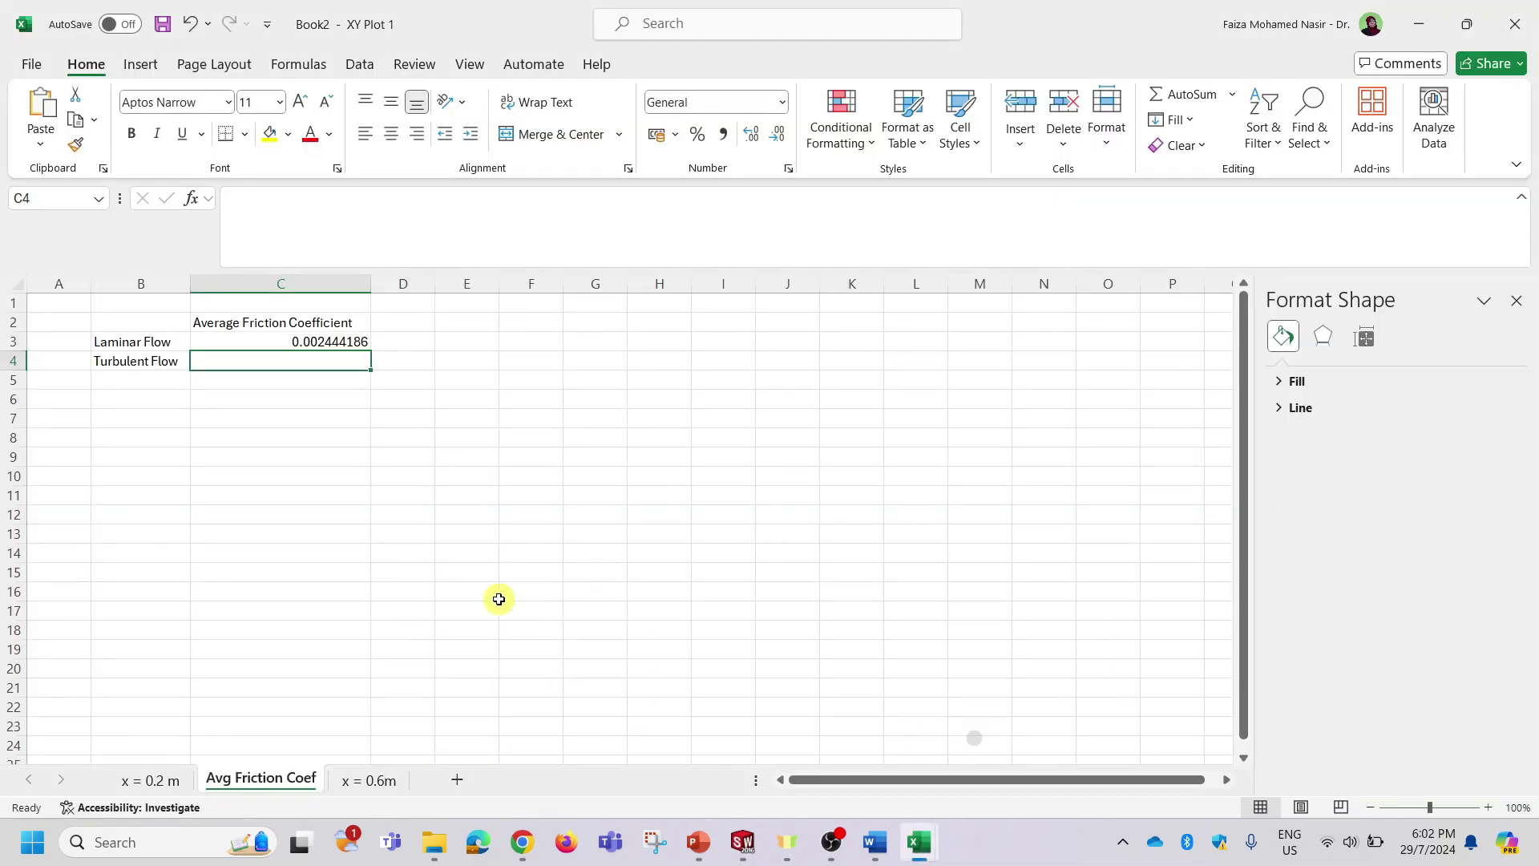
click(269, 210)
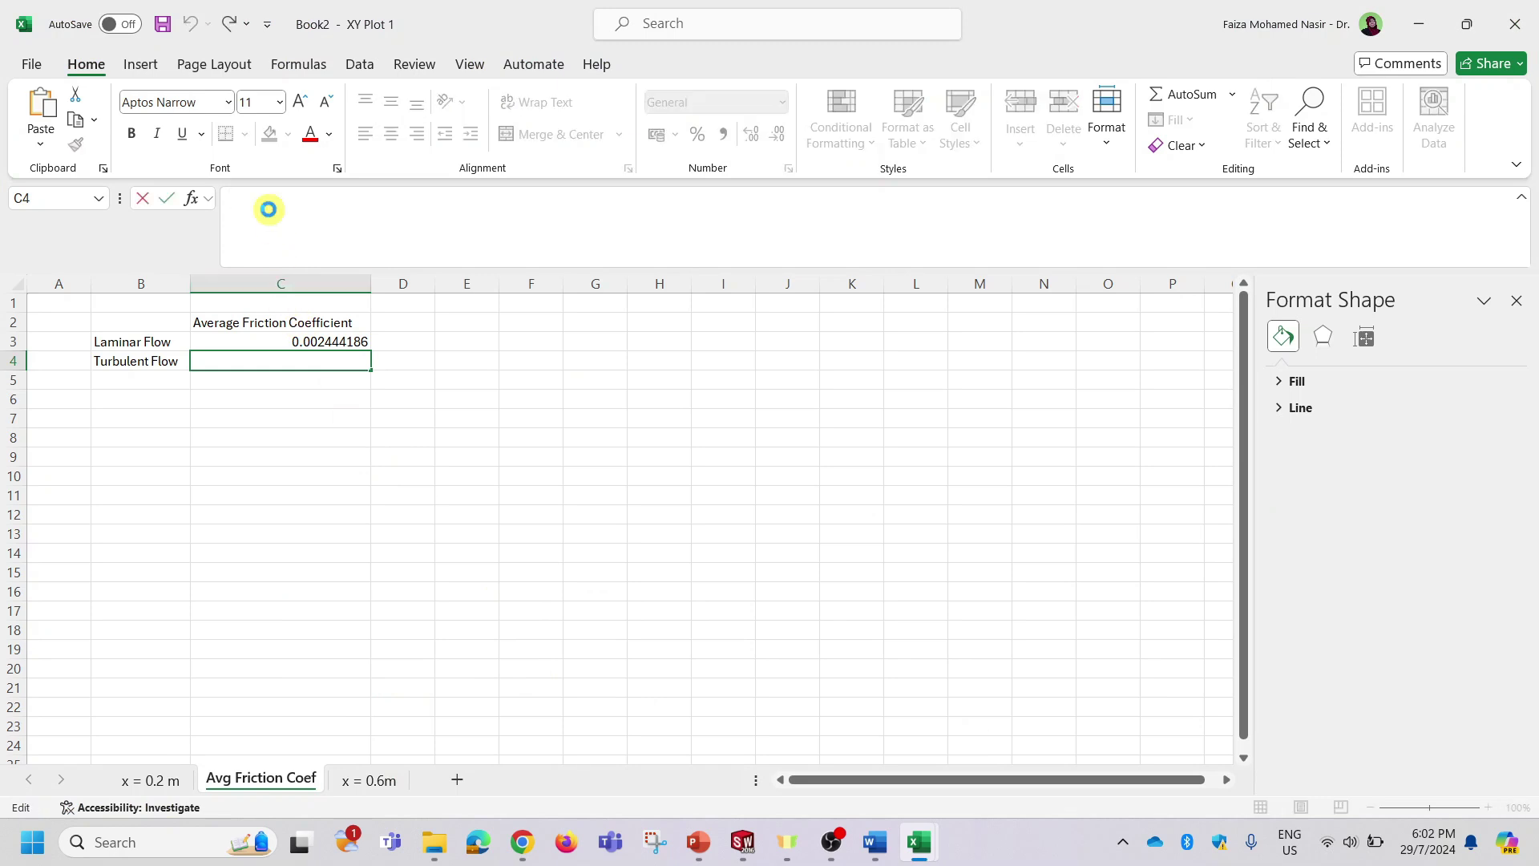
key(ctrl+v)
key(Return)
click(326, 394)
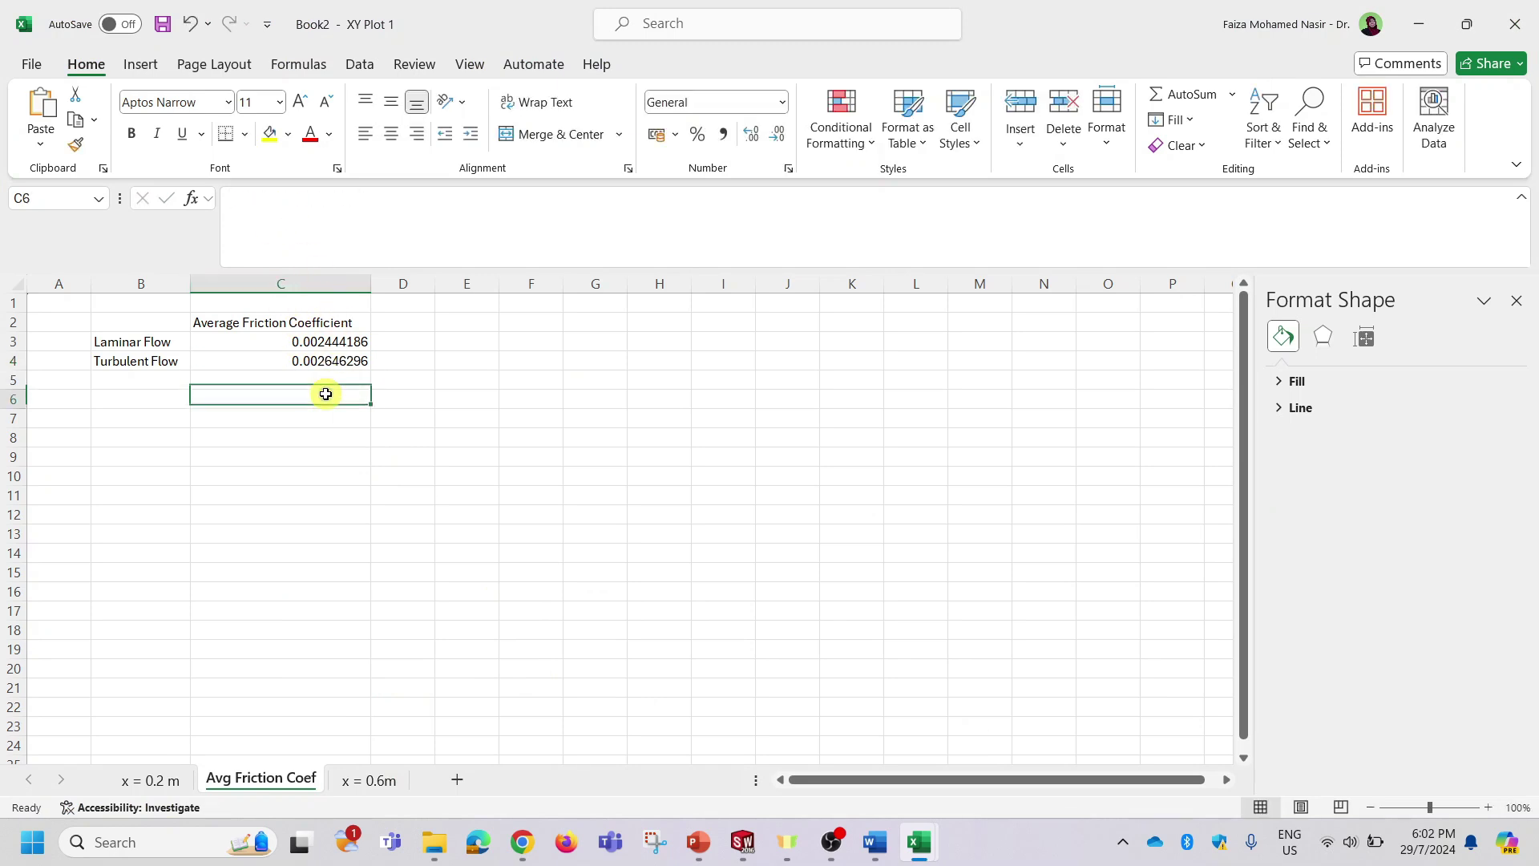
Begin a formula in C6 referencing C4, then erase it and abandon the entry.
text(=)
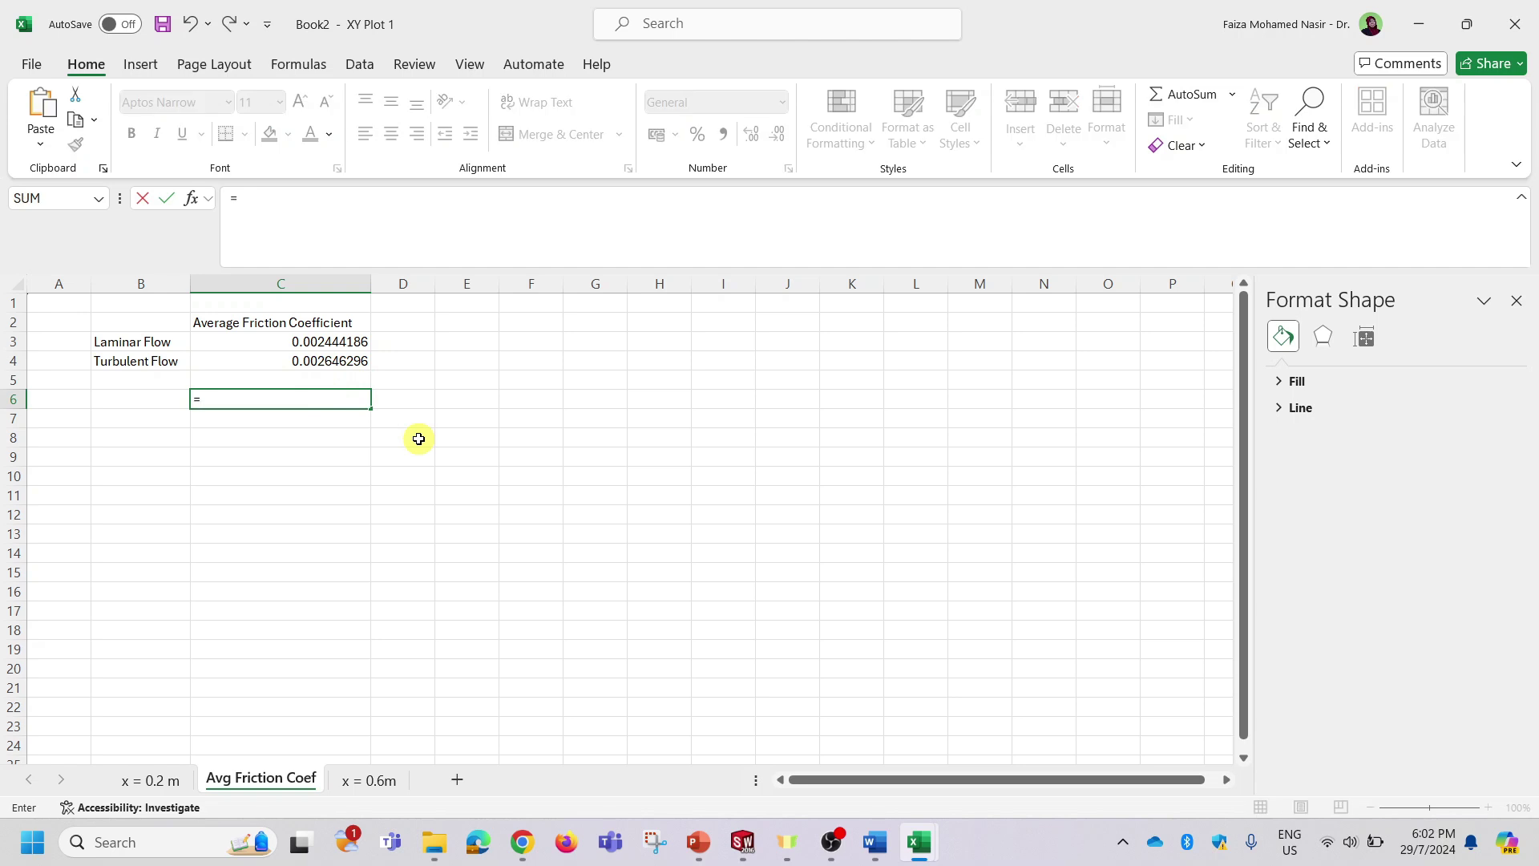
text(()
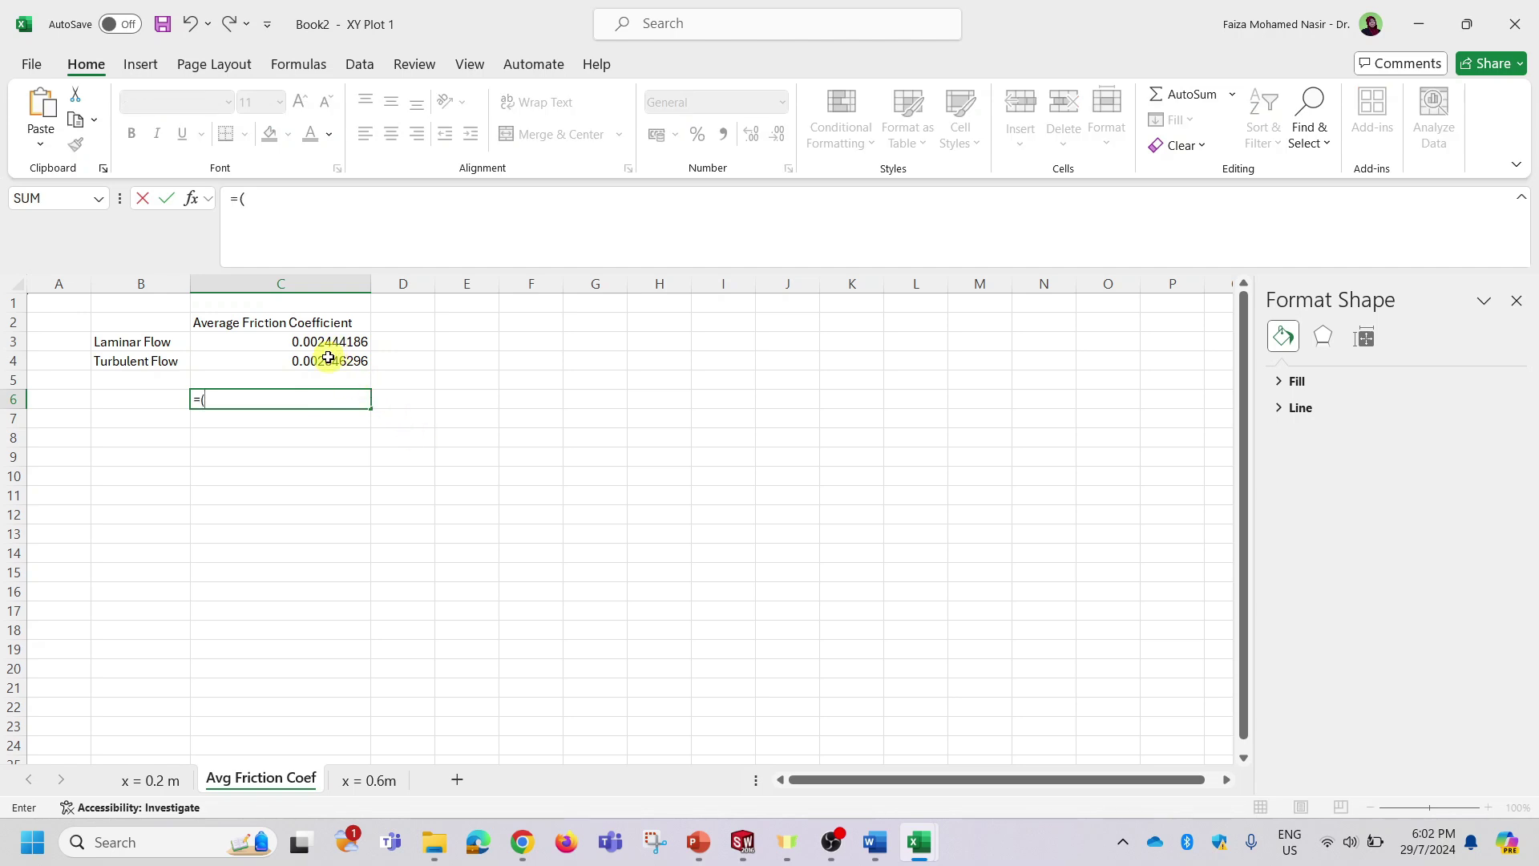
click(328, 358)
text(-)
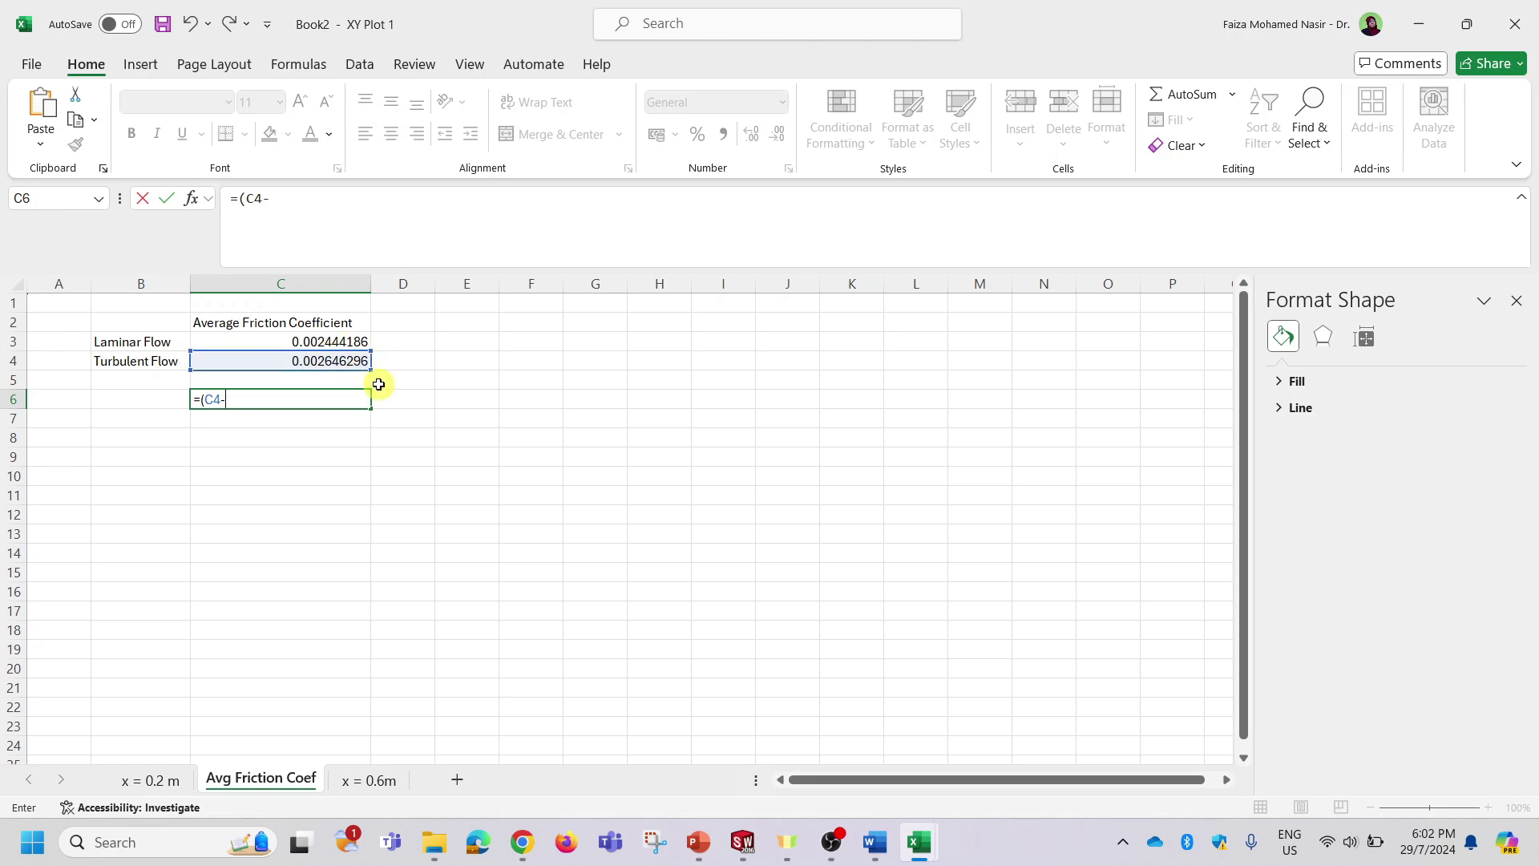
key(BackSpace)
key(BackSpace)
key(BackSpace)
key(BackSpace)
key(BackSpace)
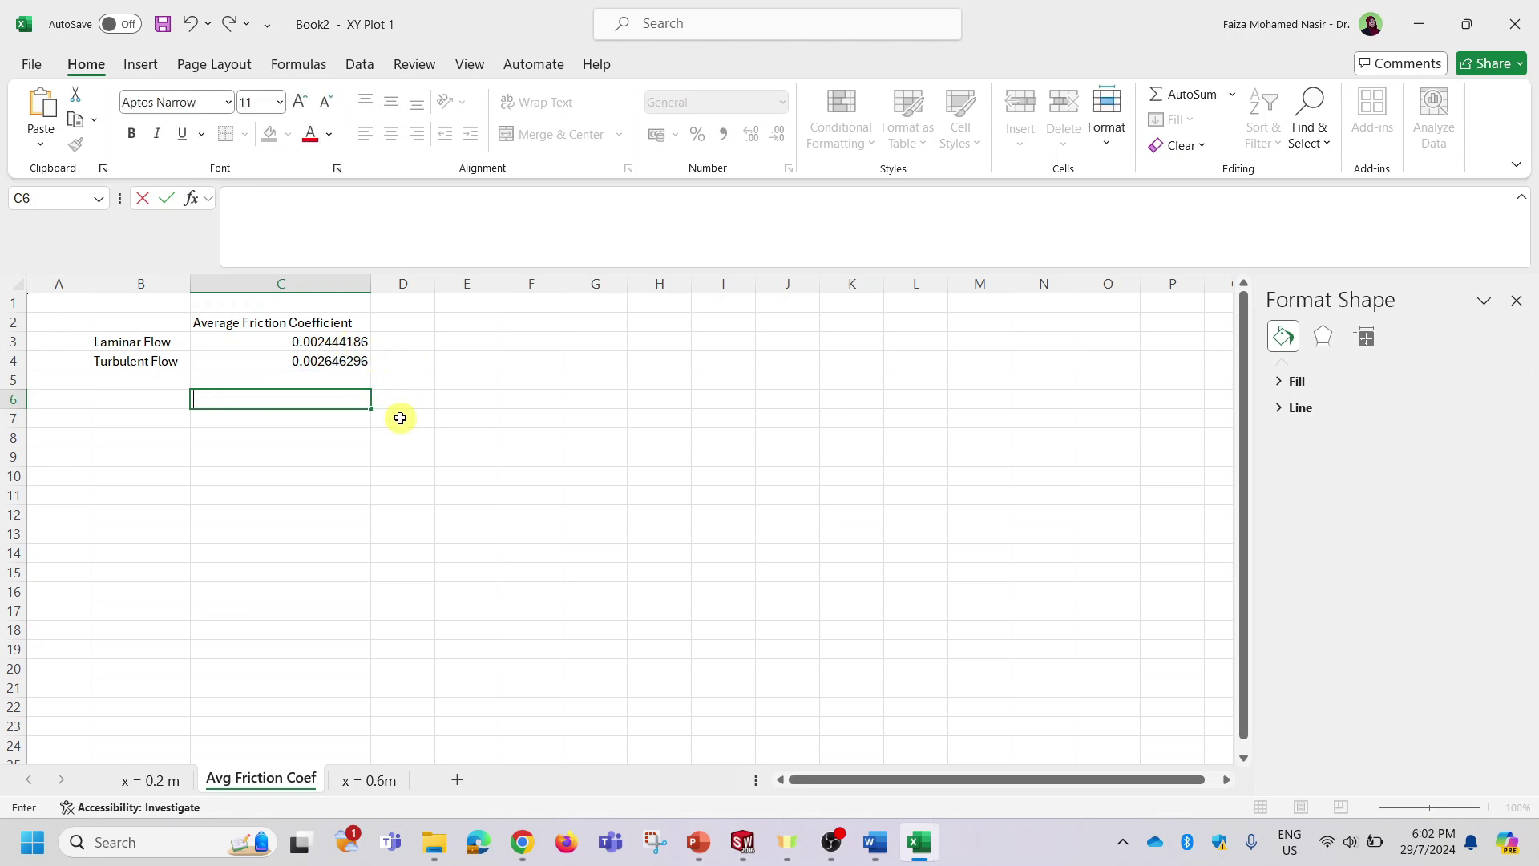
click(406, 402)
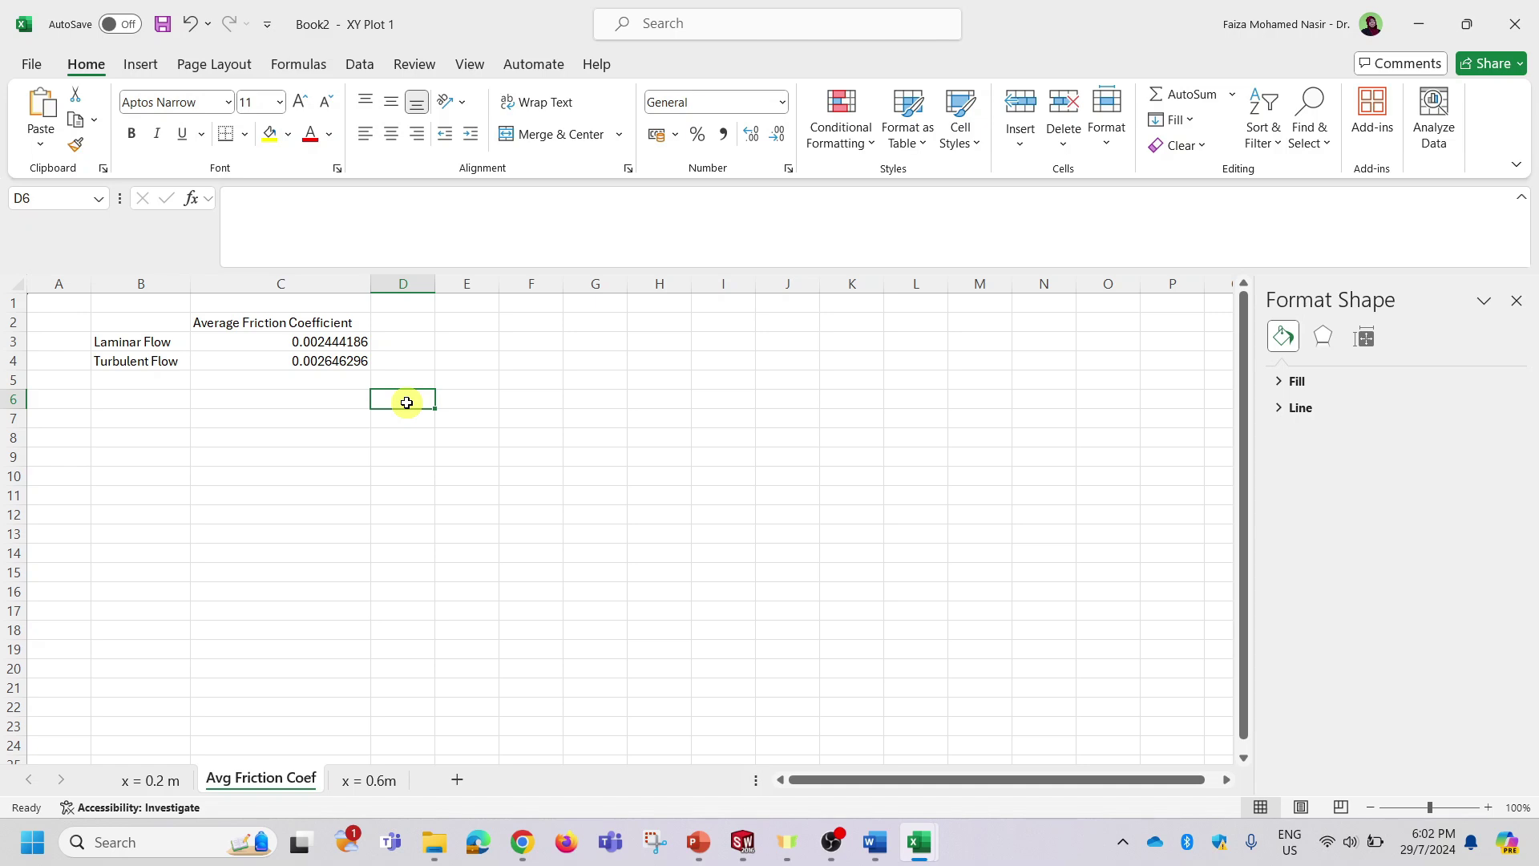
Enter the formula =(C4-C3)/C3 in cell C6.
click(340, 401)
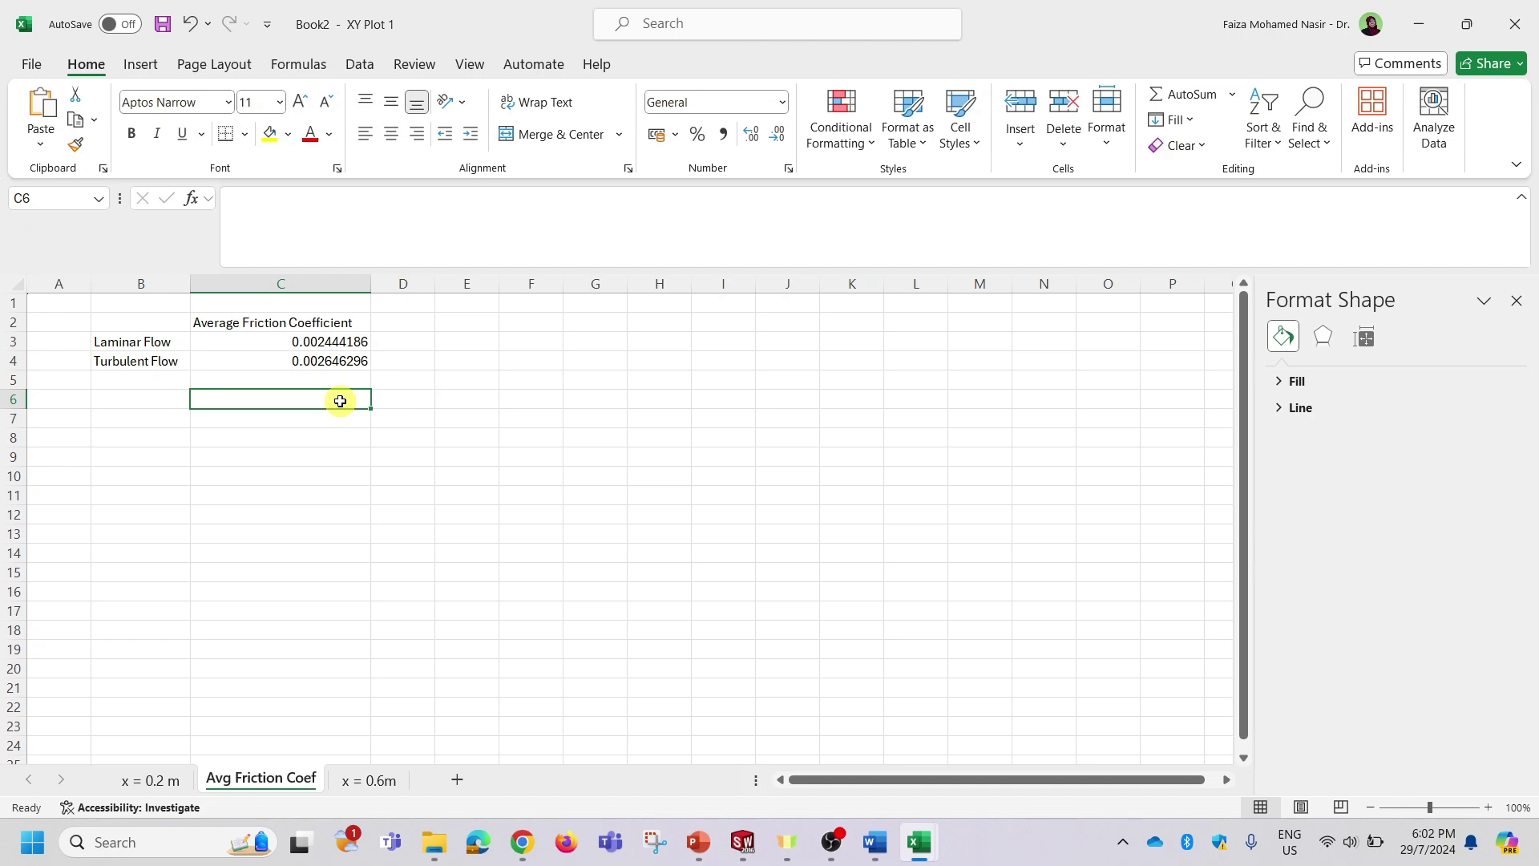
text(=()
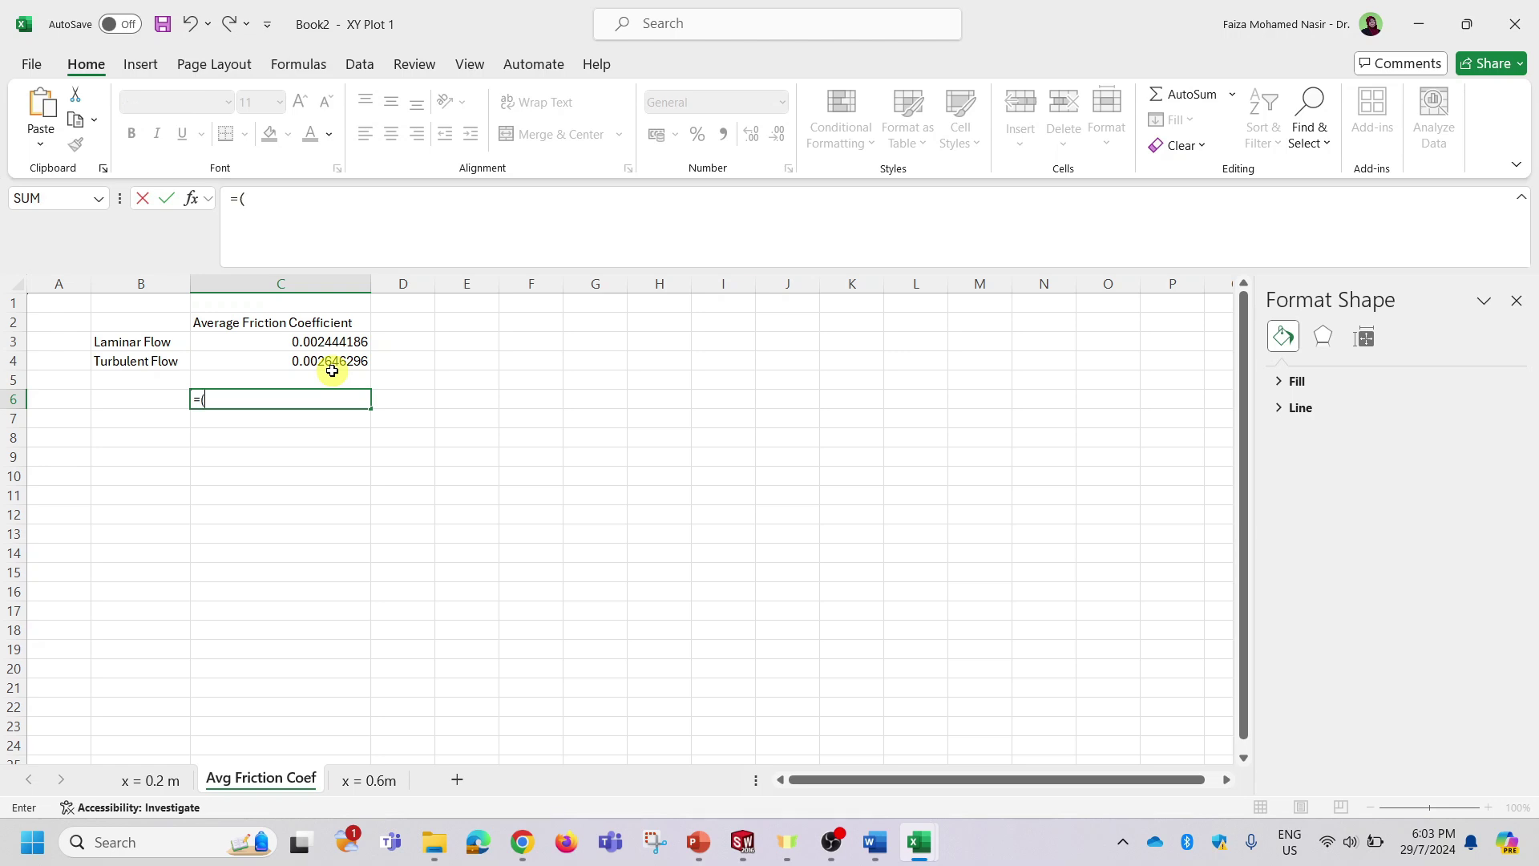
click(336, 361)
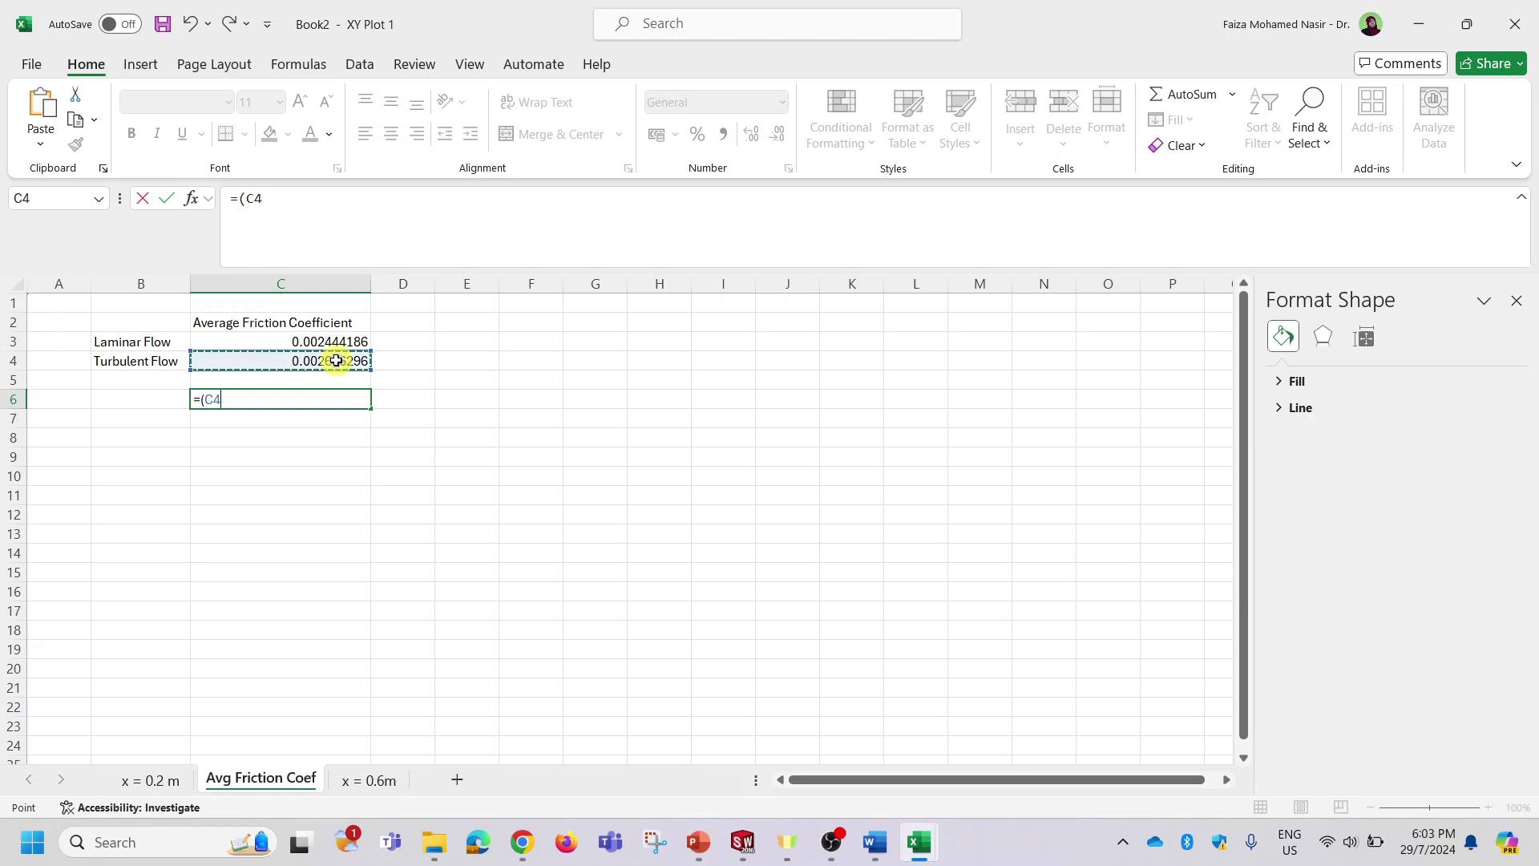
text(-)
click(321, 342)
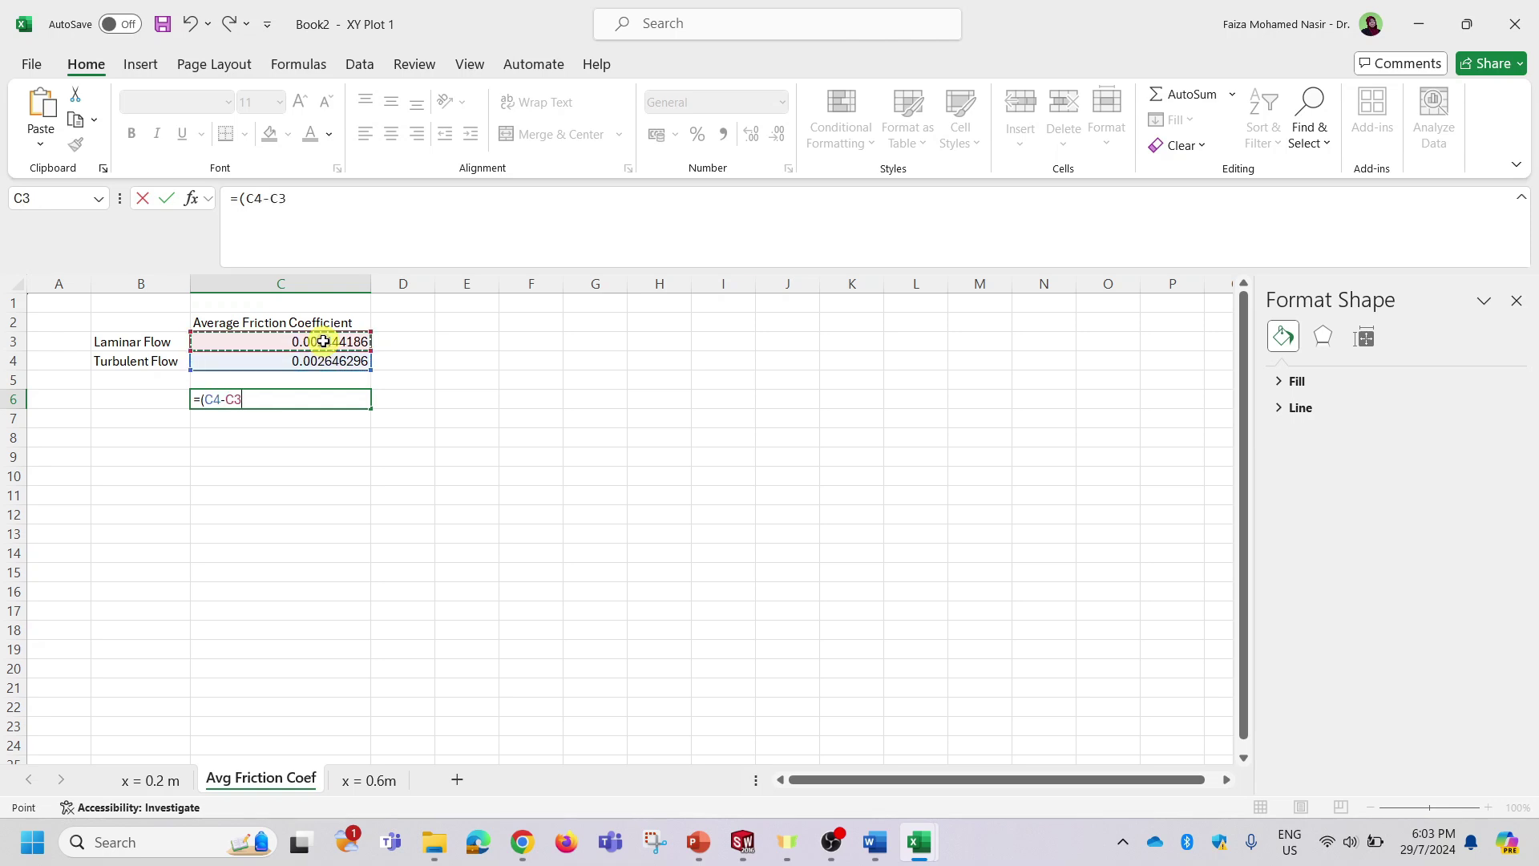
text()/)
click(323, 342)
key(Return)
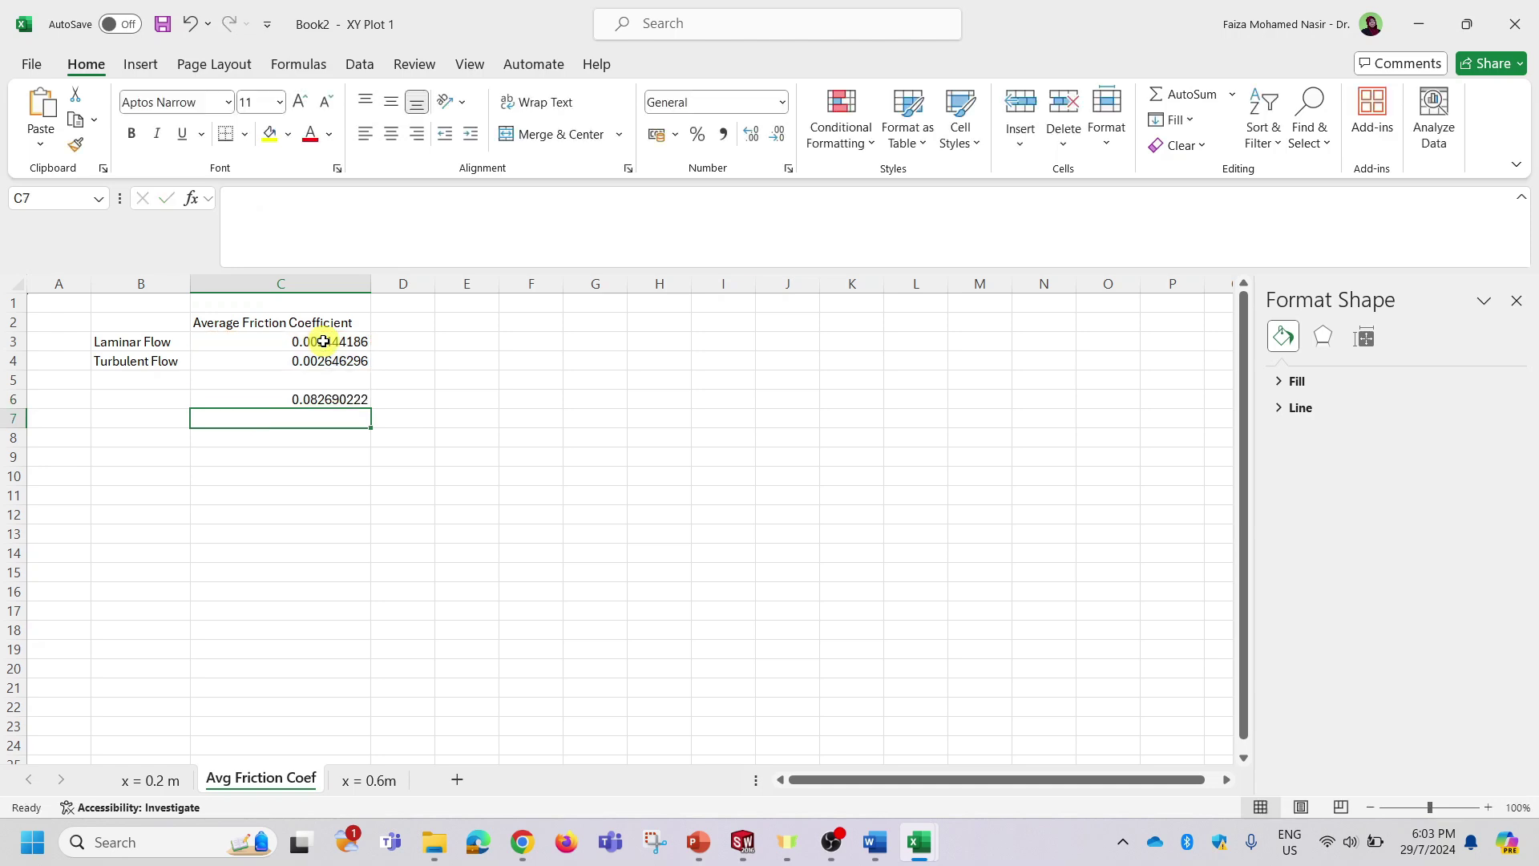
Format C6 as a percentage with three decimals, showing 8.269%.
click(337, 399)
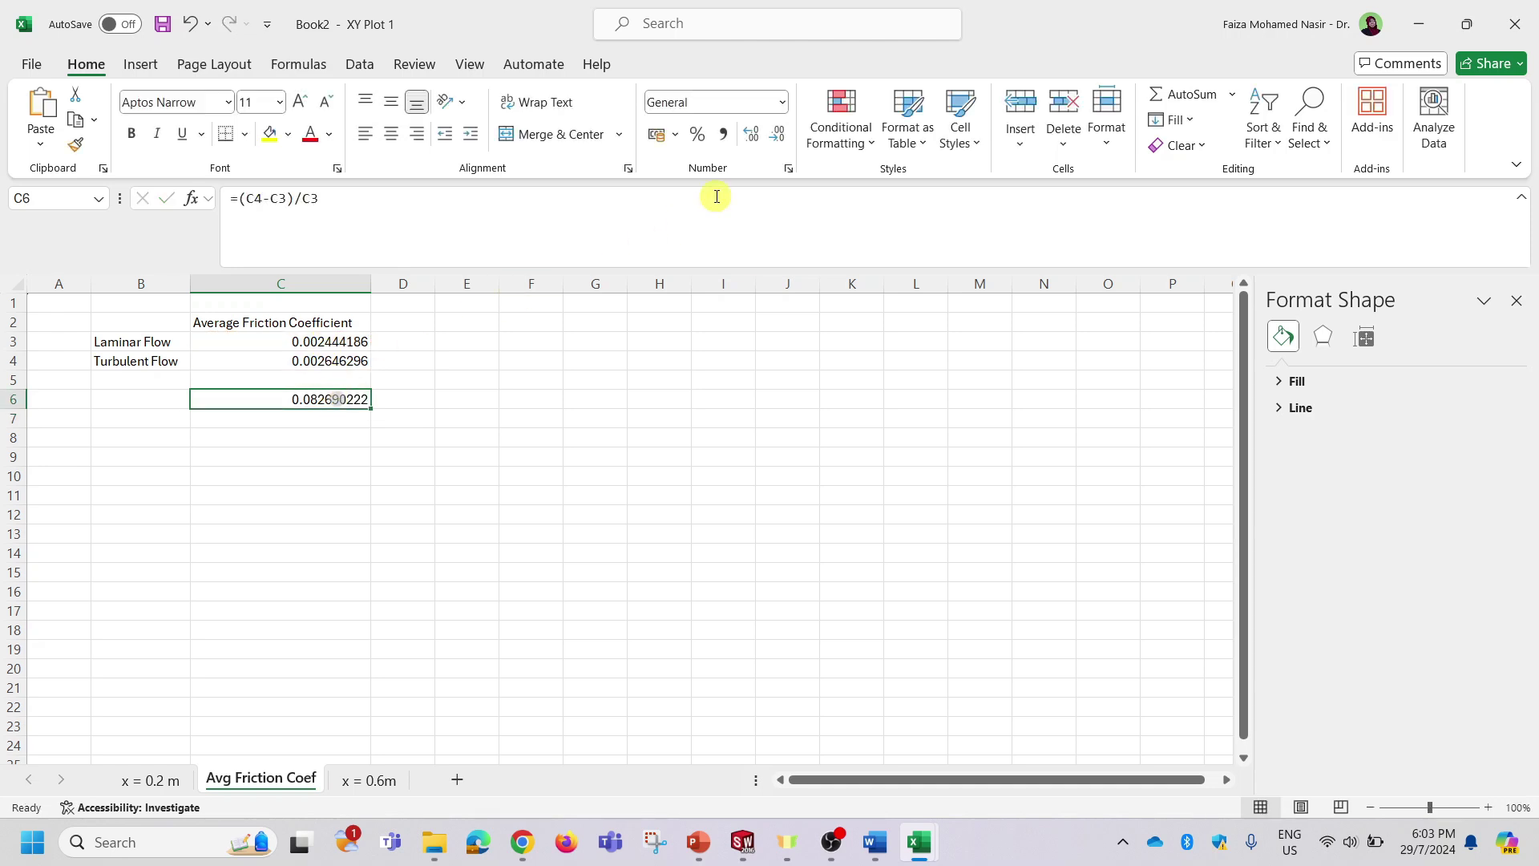
click(705, 135)
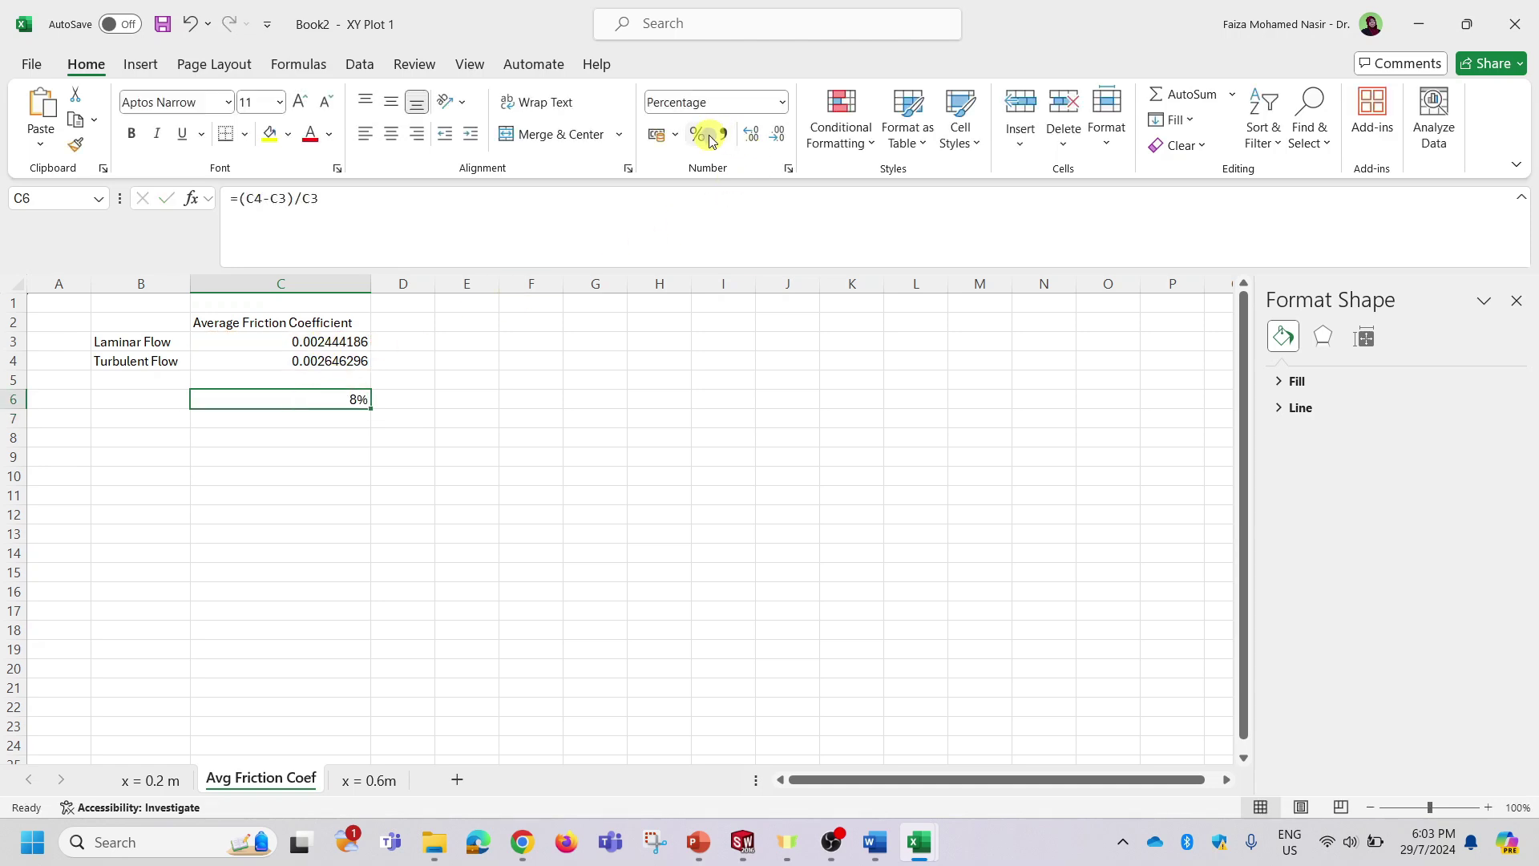
click(749, 141)
click(397, 443)
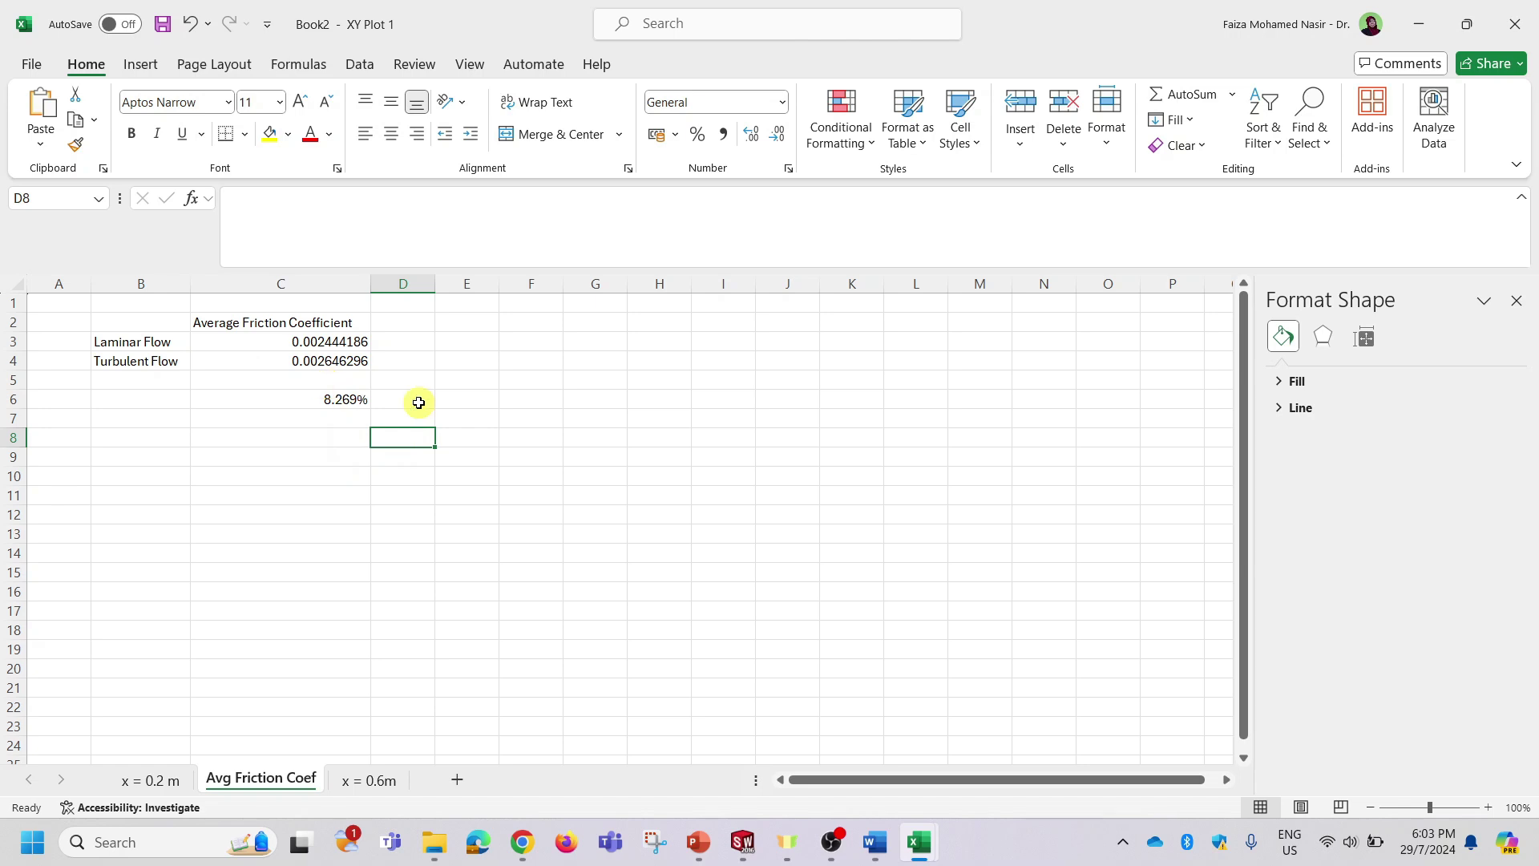
Apply All Borders to the laminar vs turbulent table in B2:C4.
click(569, 413)
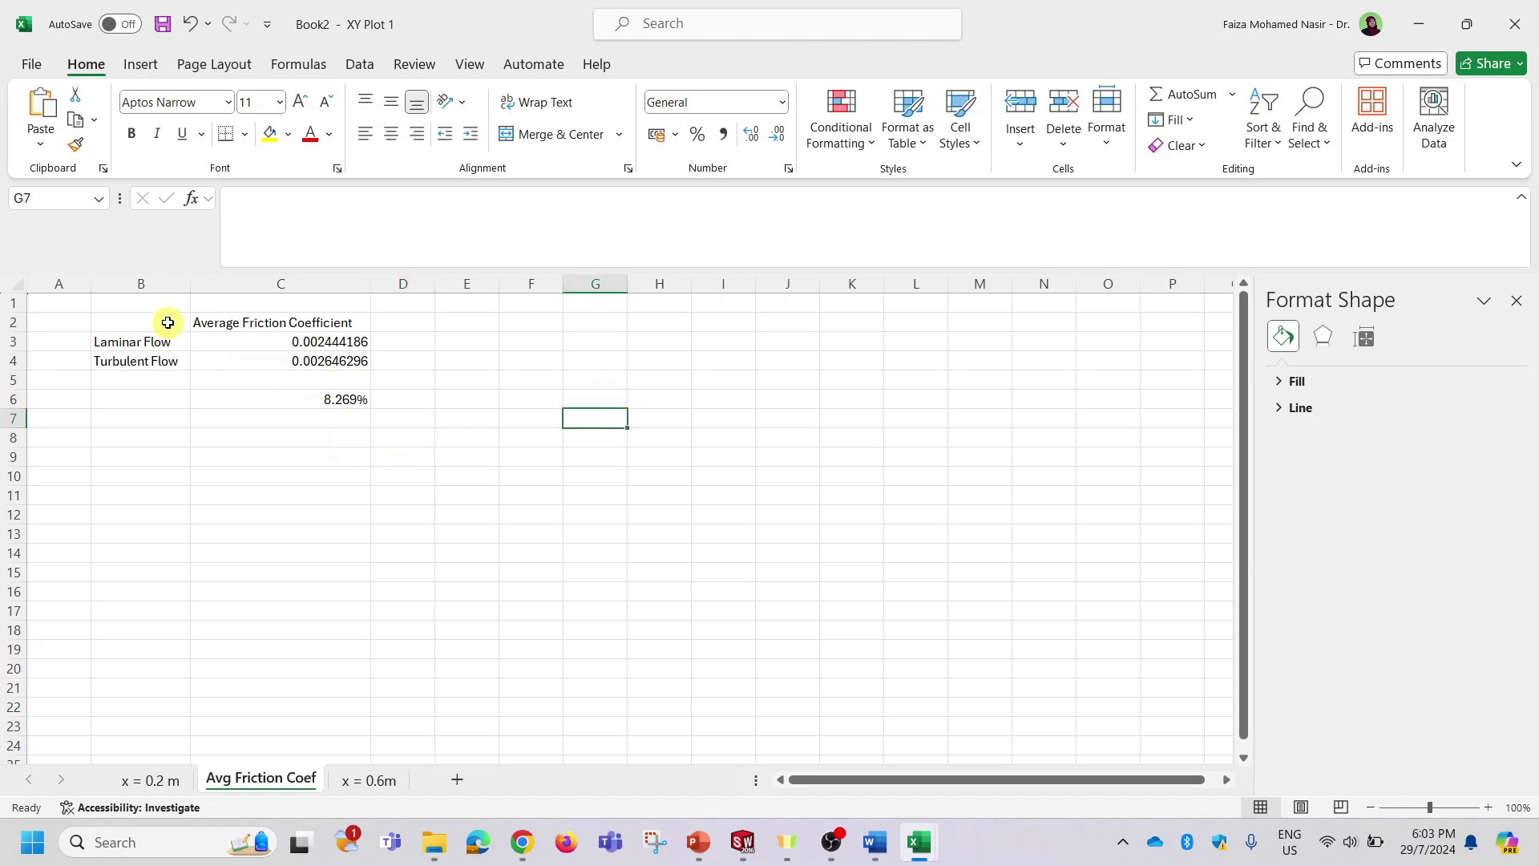
drag(162, 320, 267, 358)
click(239, 138)
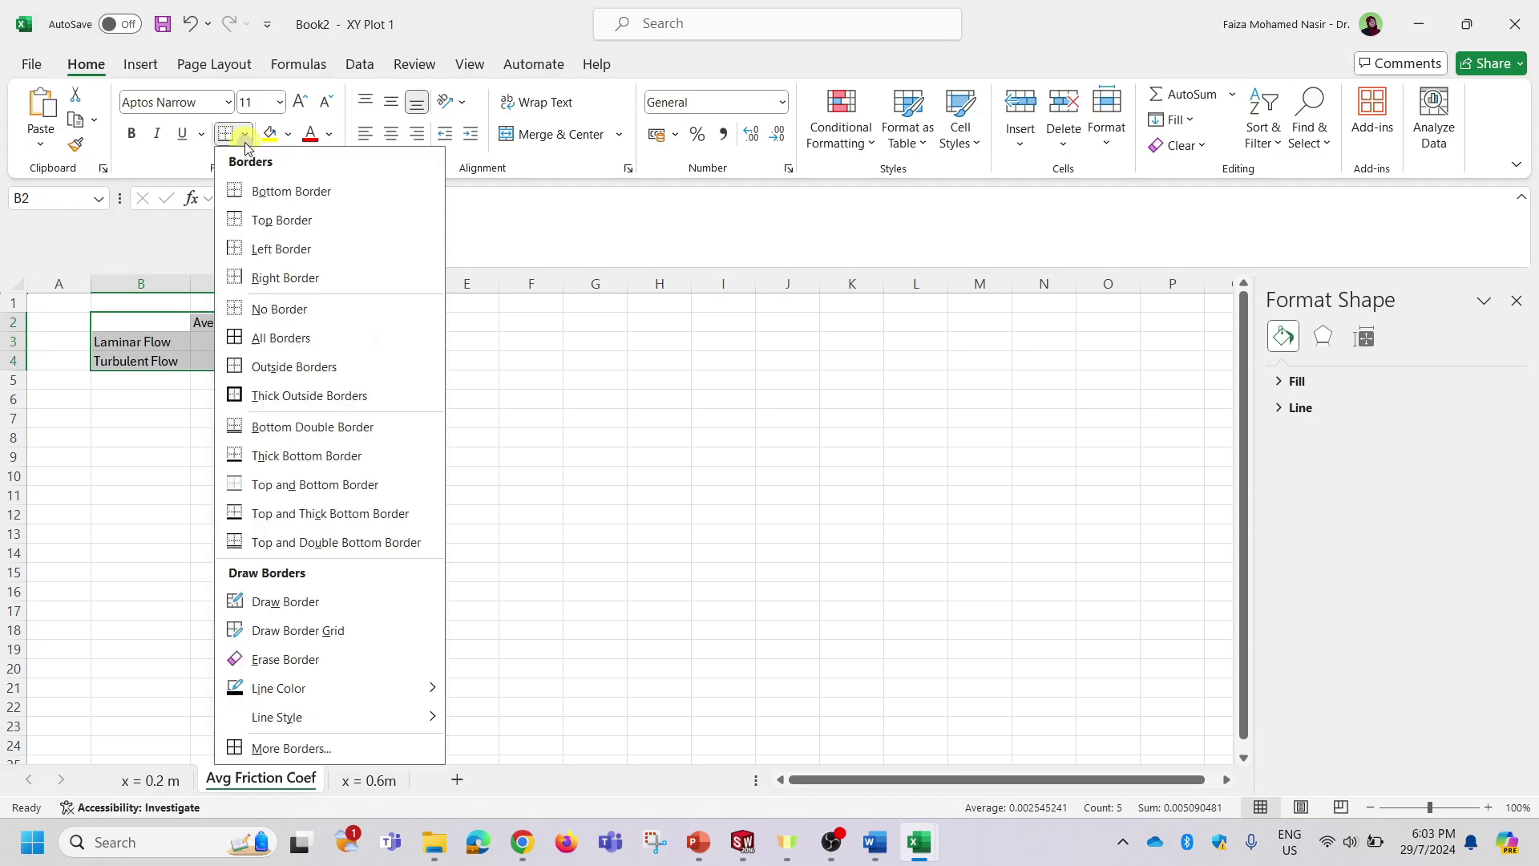
click(269, 339)
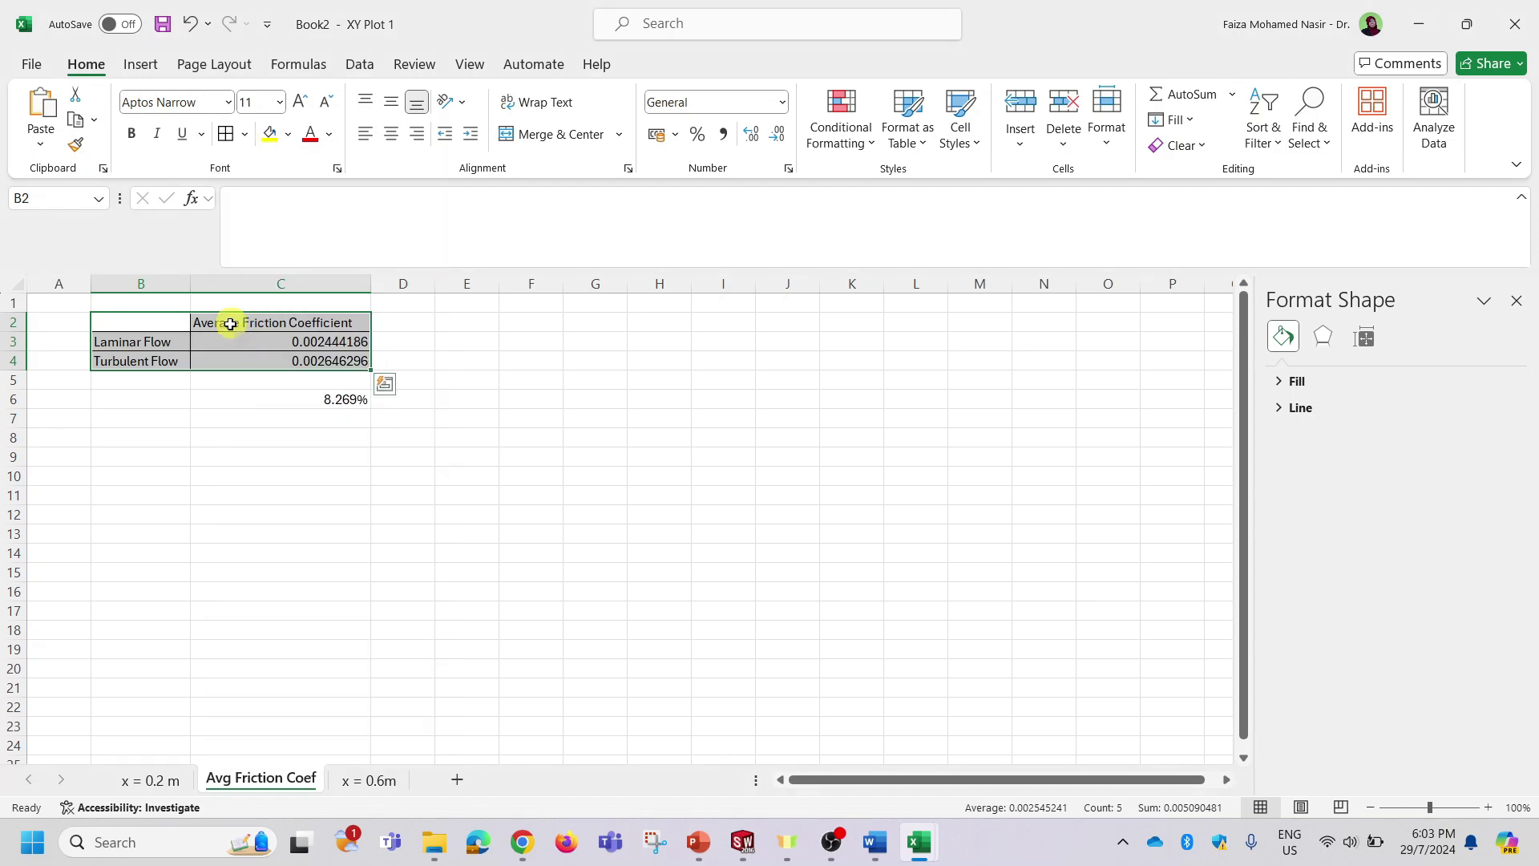
click(532, 365)
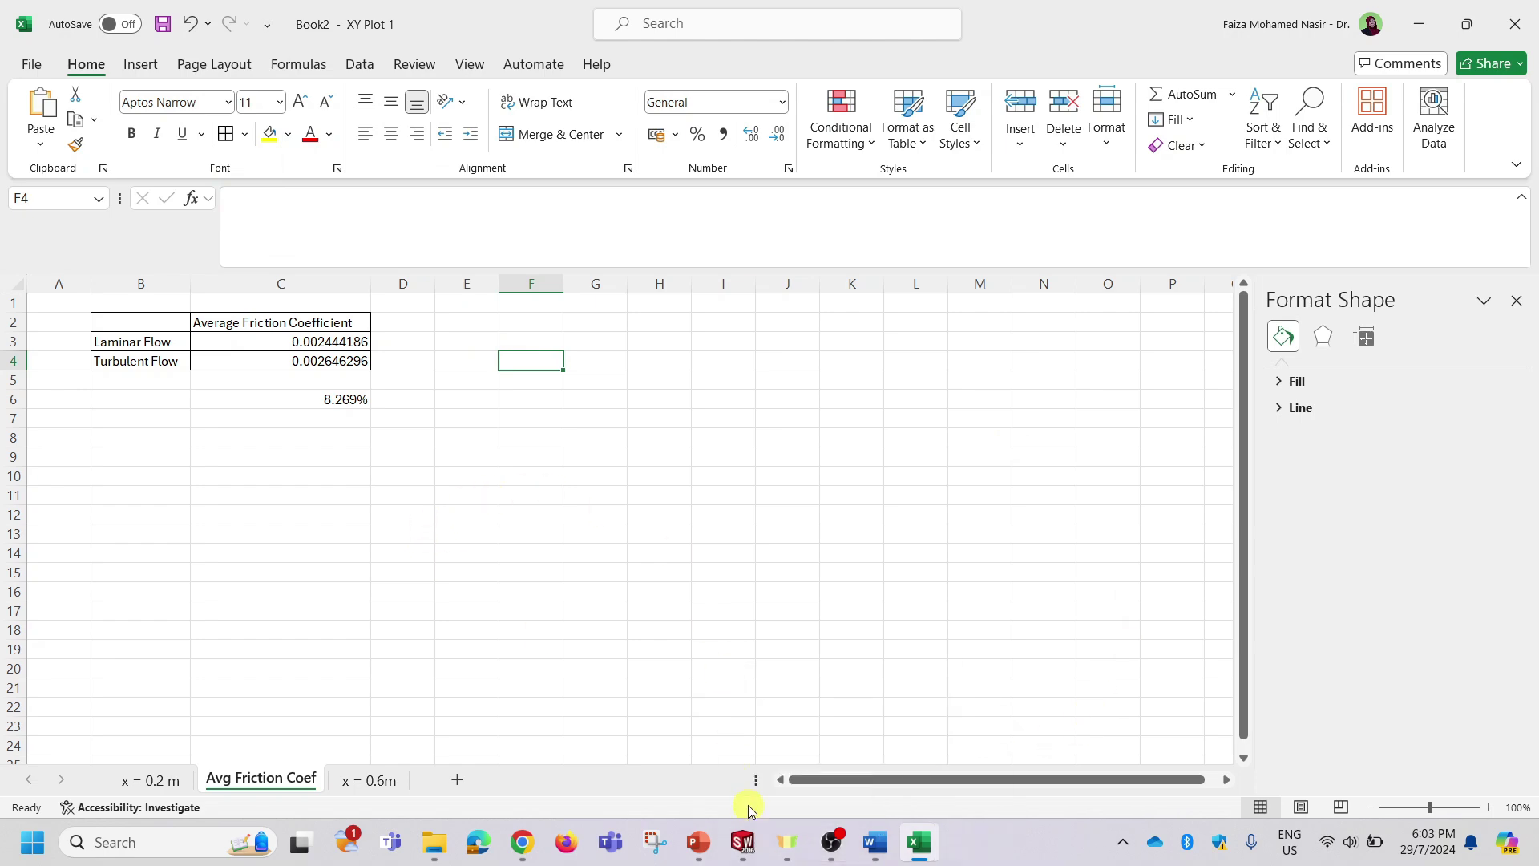
In PowerPoint, check slides 20 and 27, then go to slide 28, TASK 2d Parametric Study.
click(698, 841)
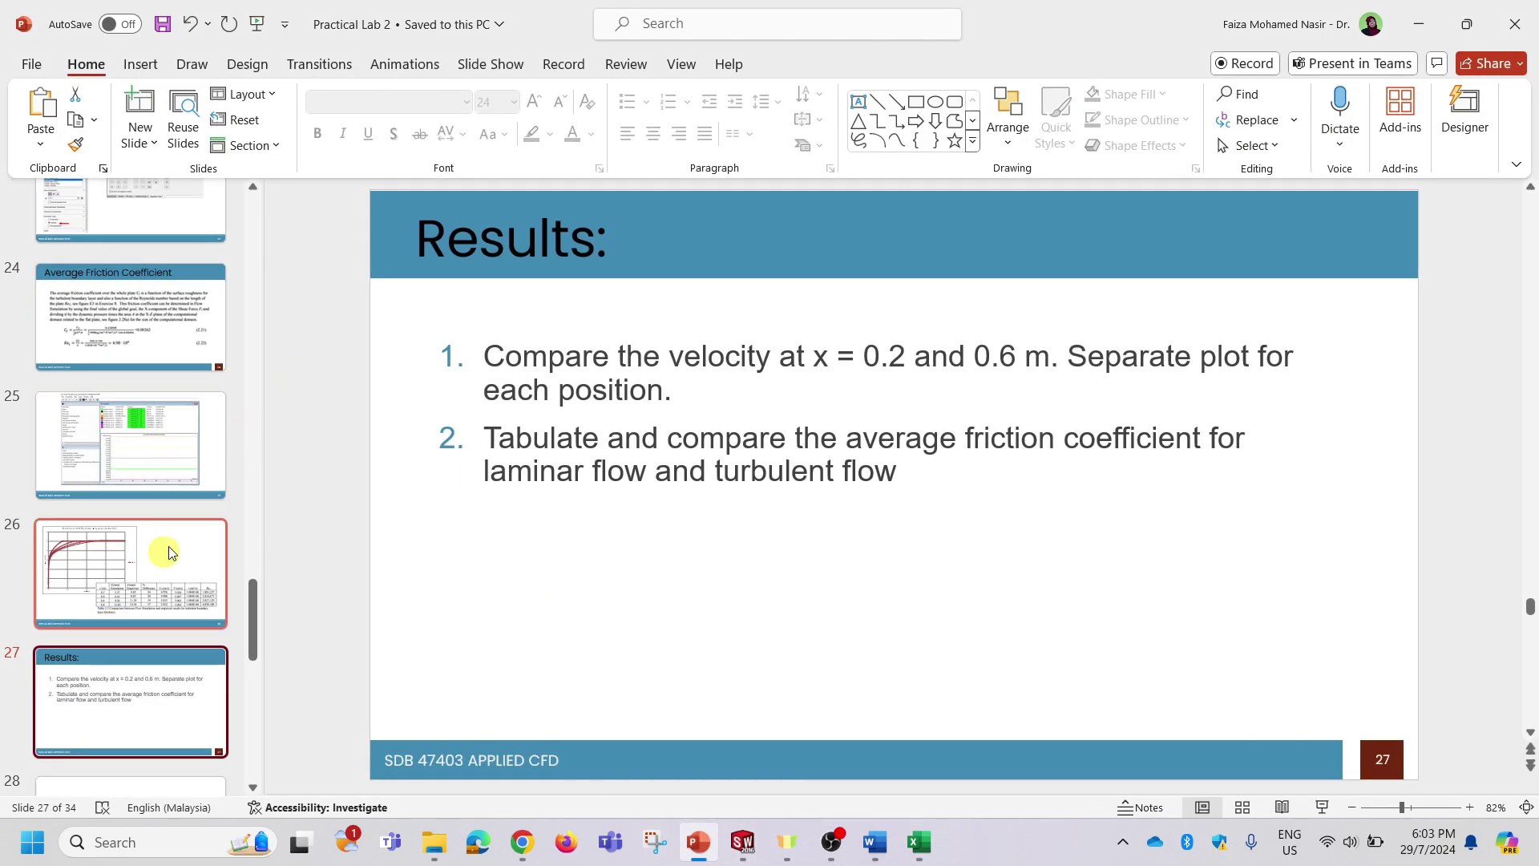
scroll(121, 512, up, 5)
click(152, 384)
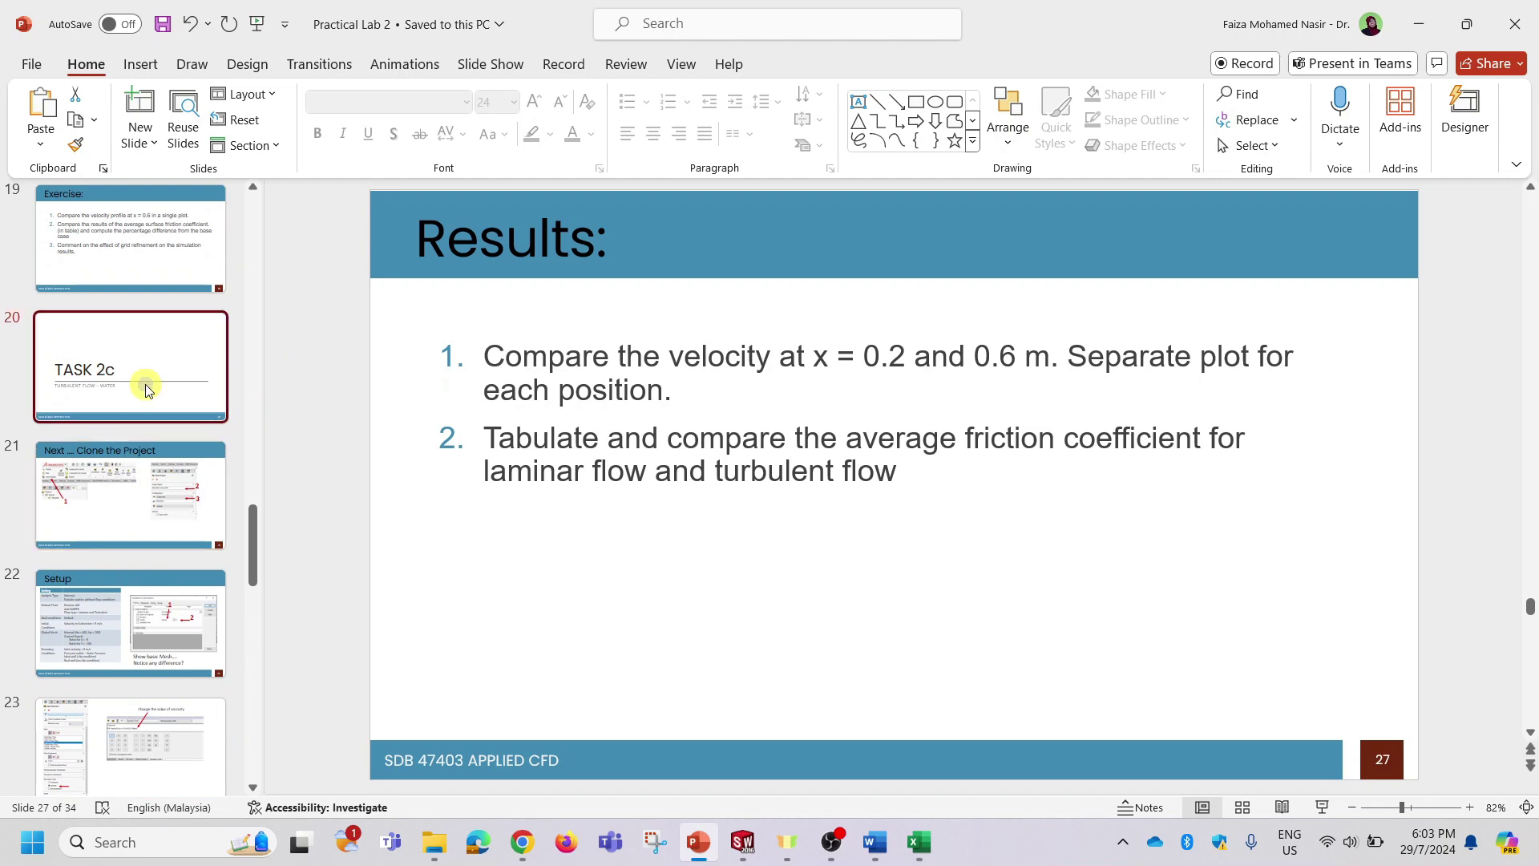
scroll(182, 585, down, 5)
scroll(165, 642, down, 4)
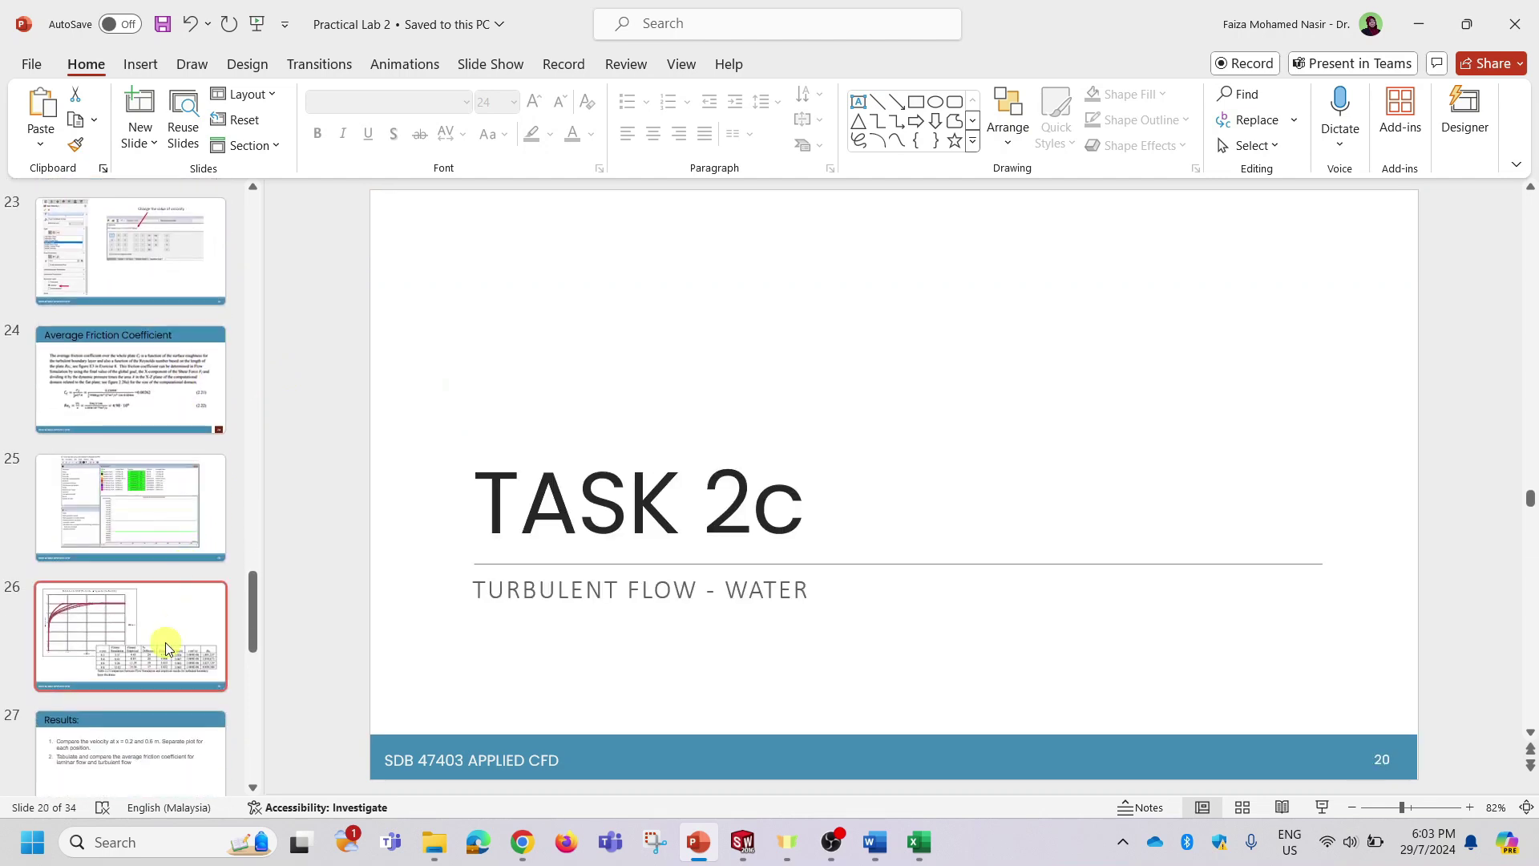
click(163, 597)
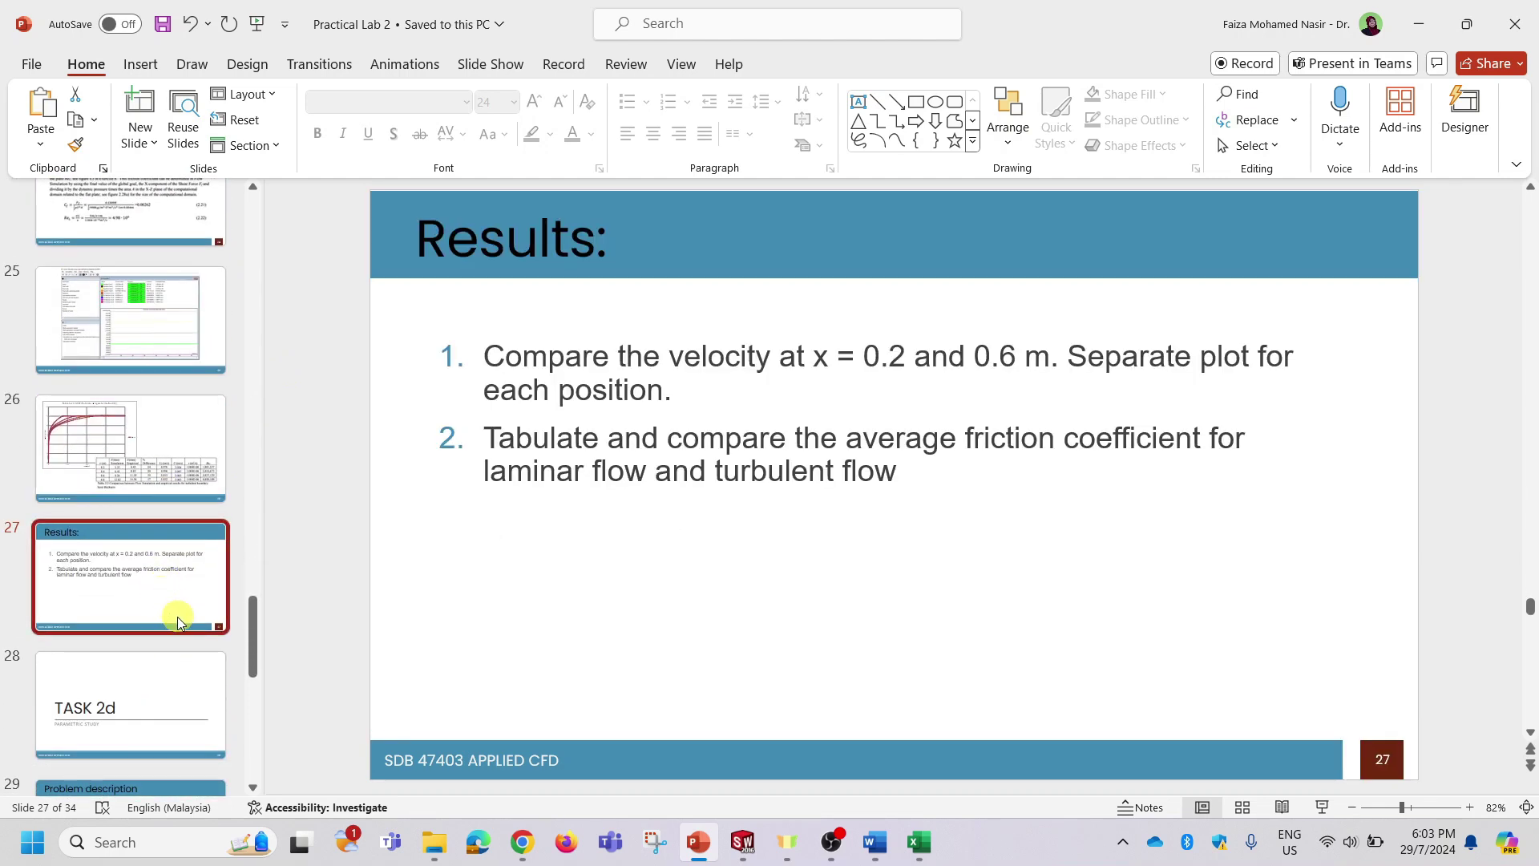
scroll(172, 613, down, 2)
click(155, 578)
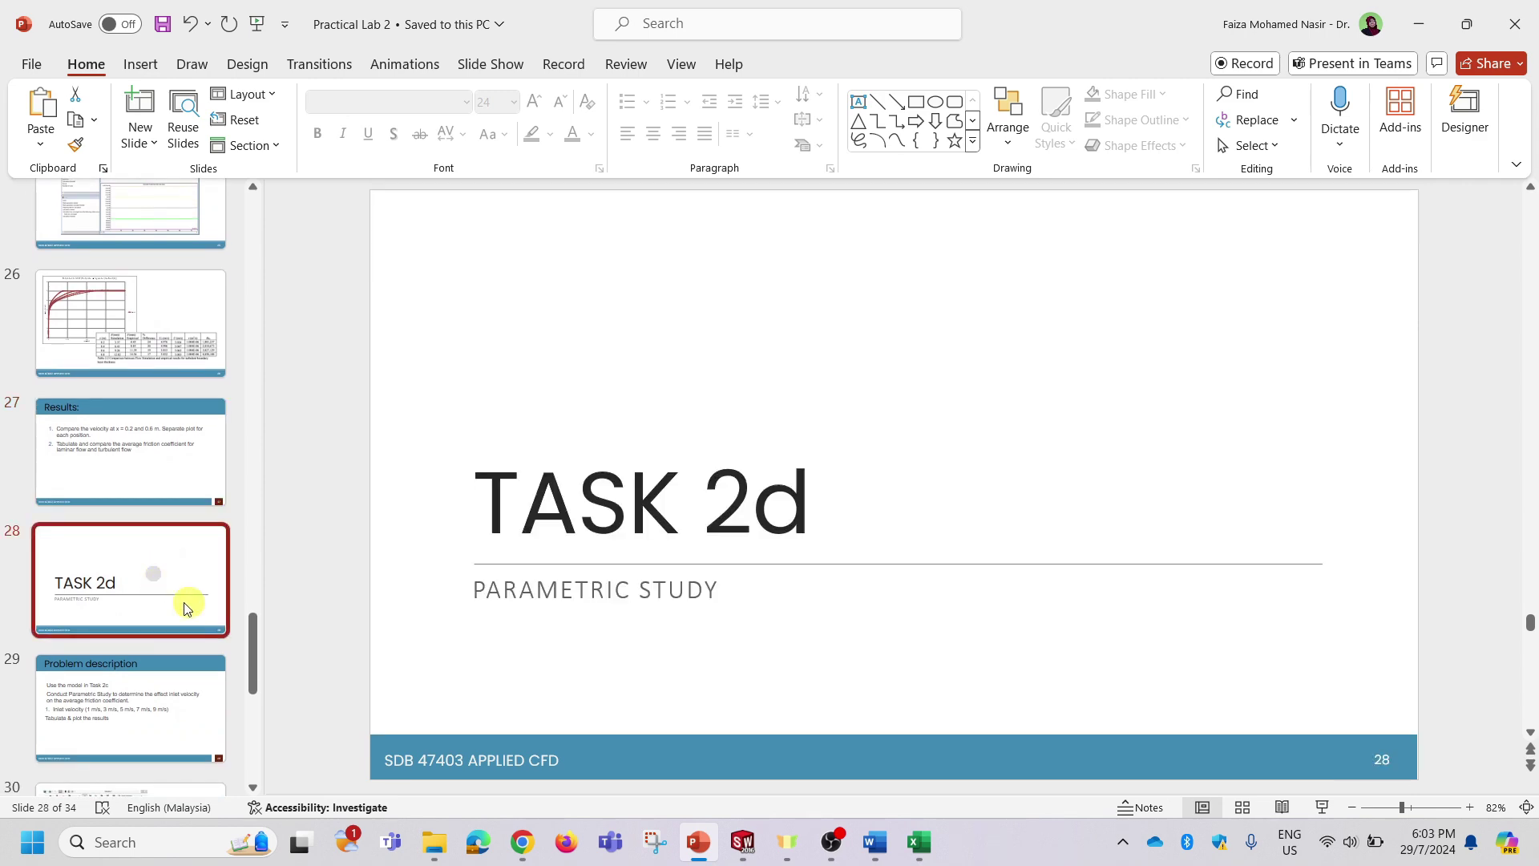